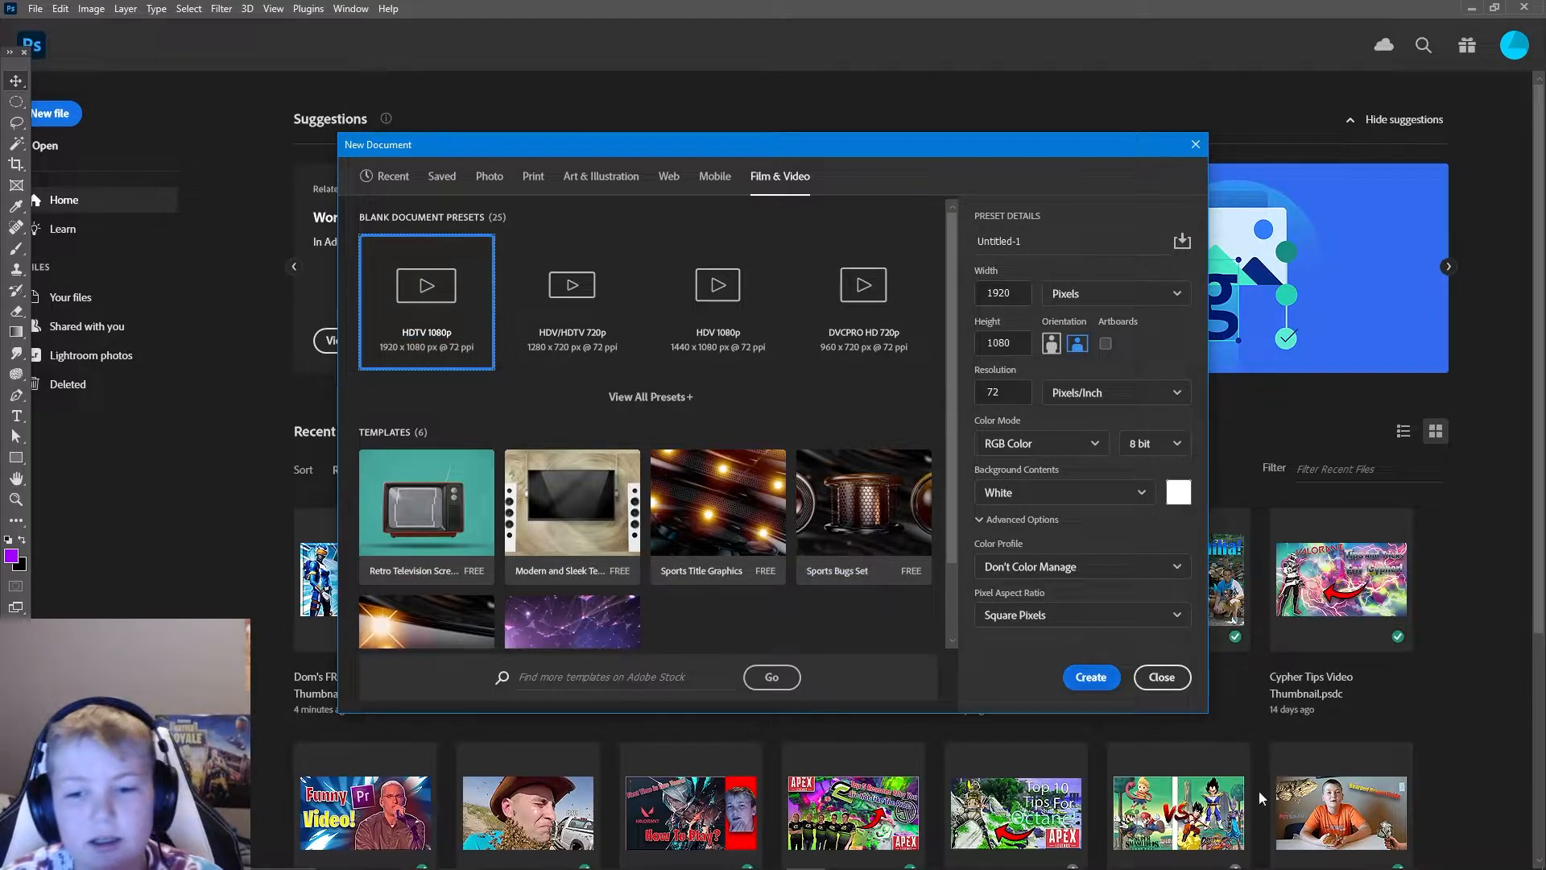
- Create a 1920 × 1080 px document with a white background from the HDTV 1080p preset and hide its guides
click(1102, 681)
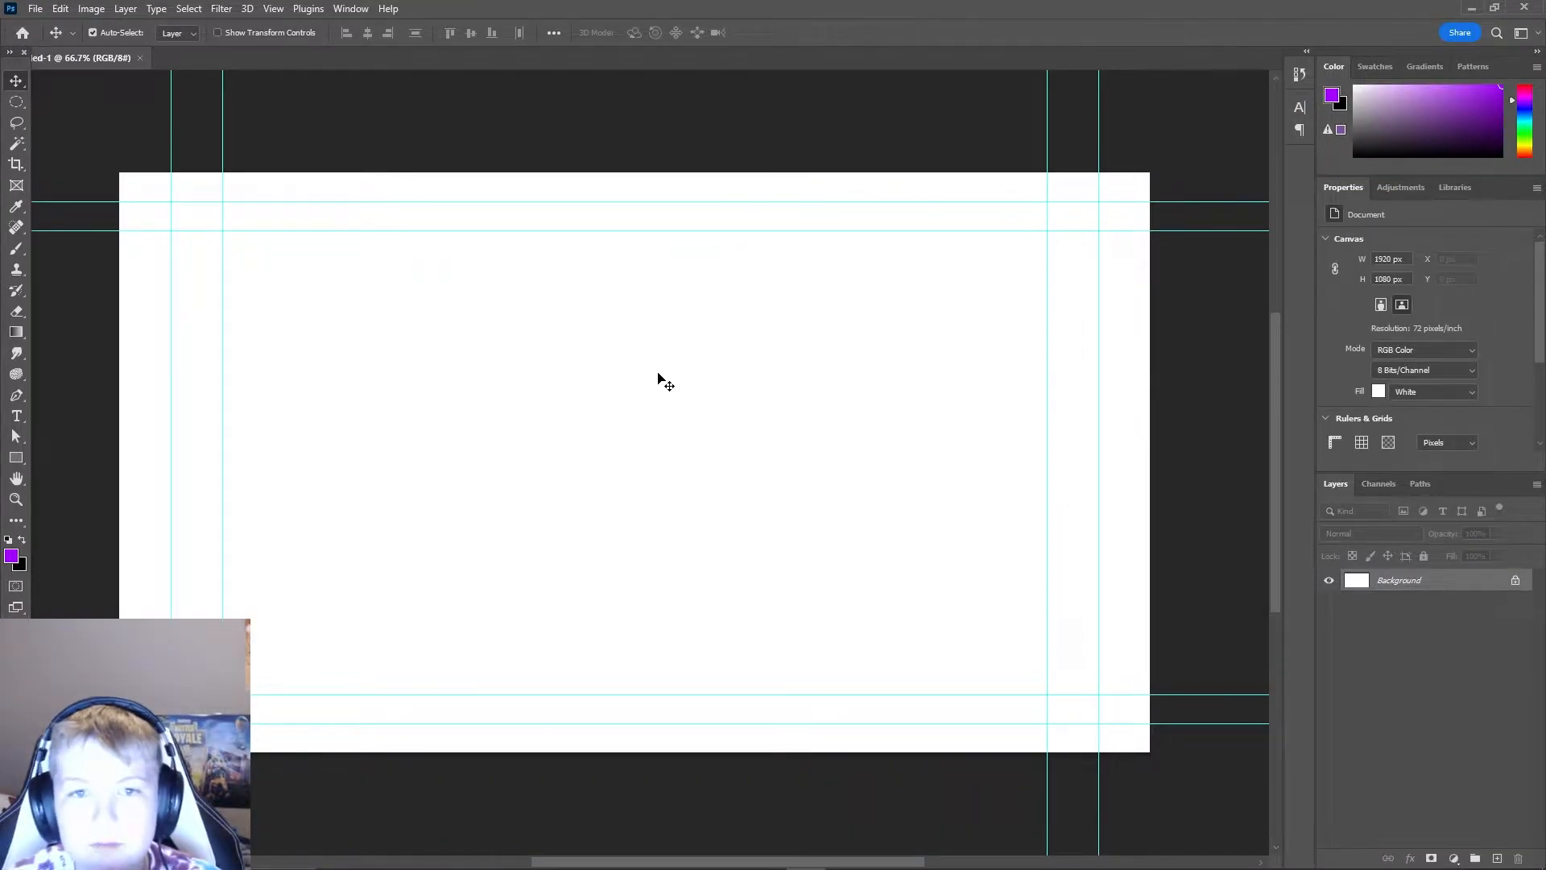
key(ctrl+semicolon)
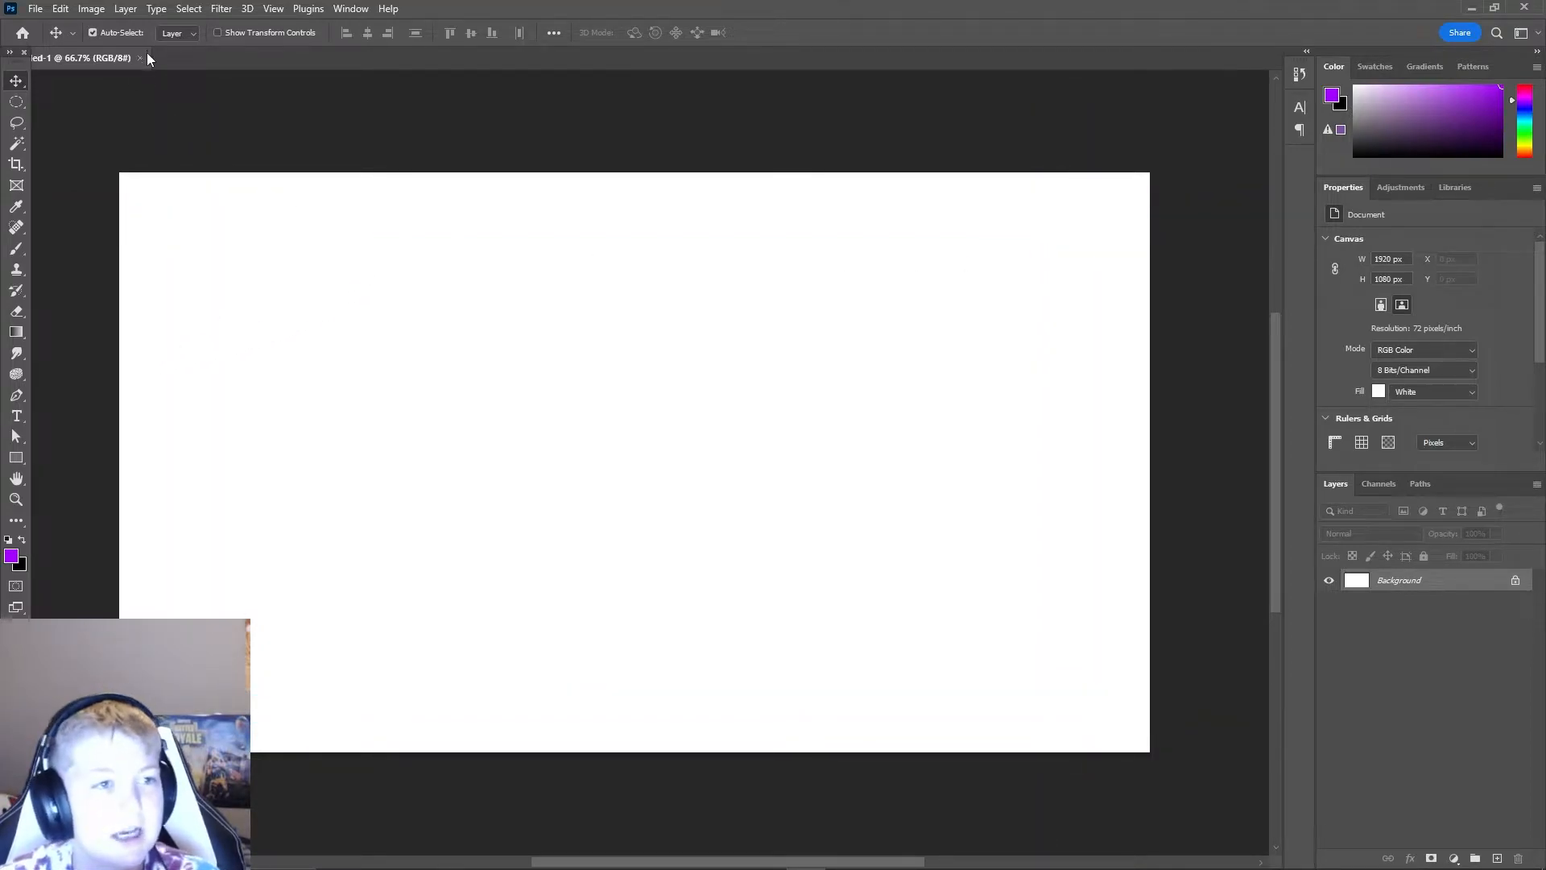
click(357, 11)
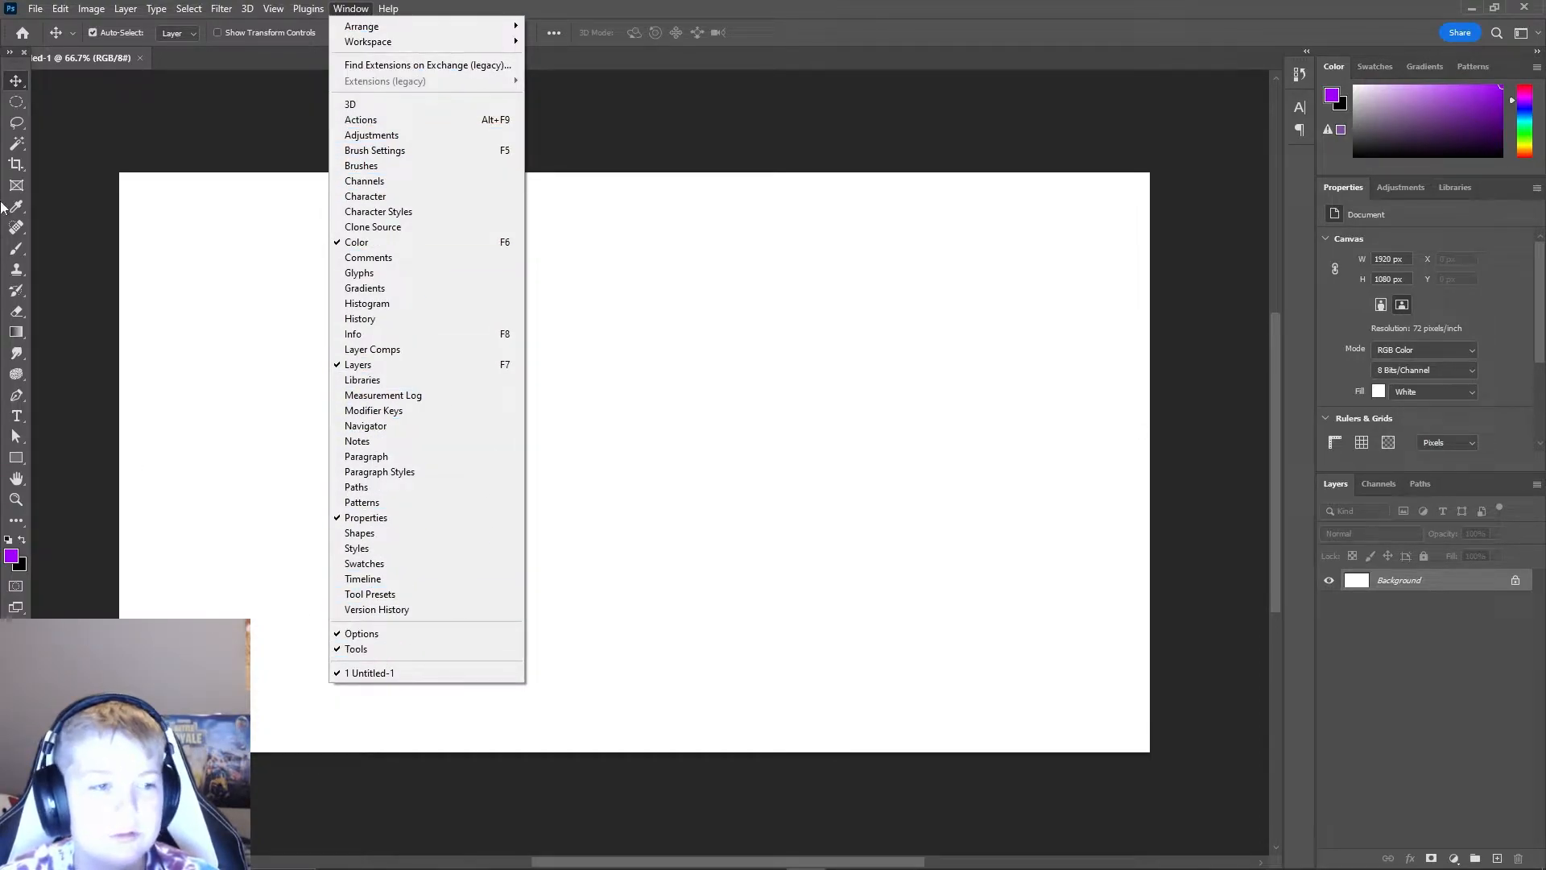
click(246, 475)
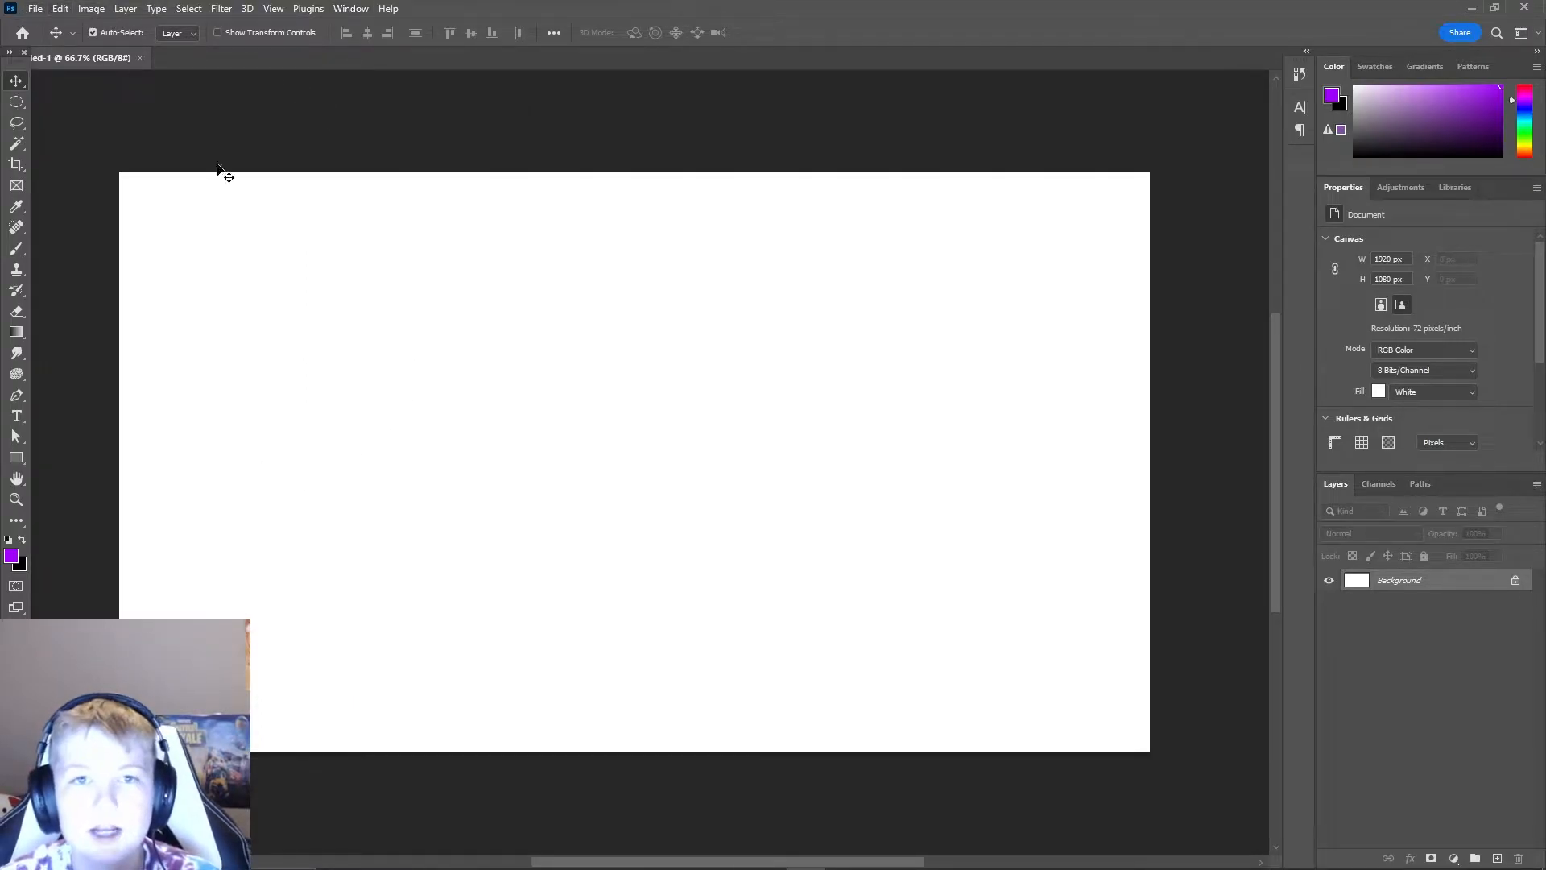
- Switch to Chrome, search Yahoo images for "abstract vlue spiral cartoon background" and open the light and dark blue swirl image
mouse_move(570, 858)
click(649, 854)
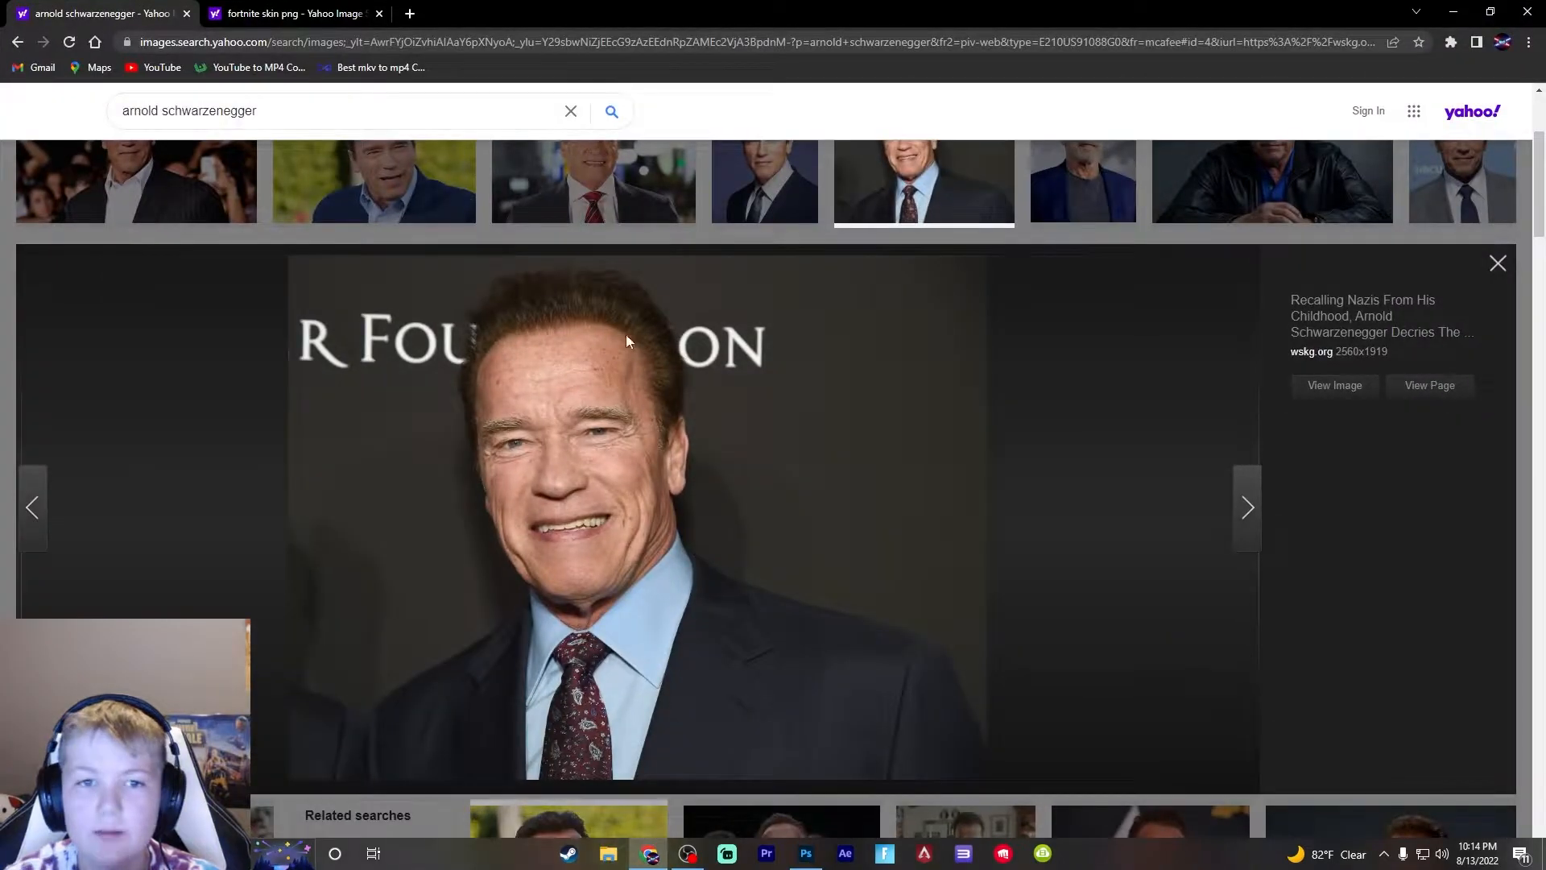
click(277, 13)
click(363, 44)
key(BackSpace)
text(abstract vlue spiral cartton bac)
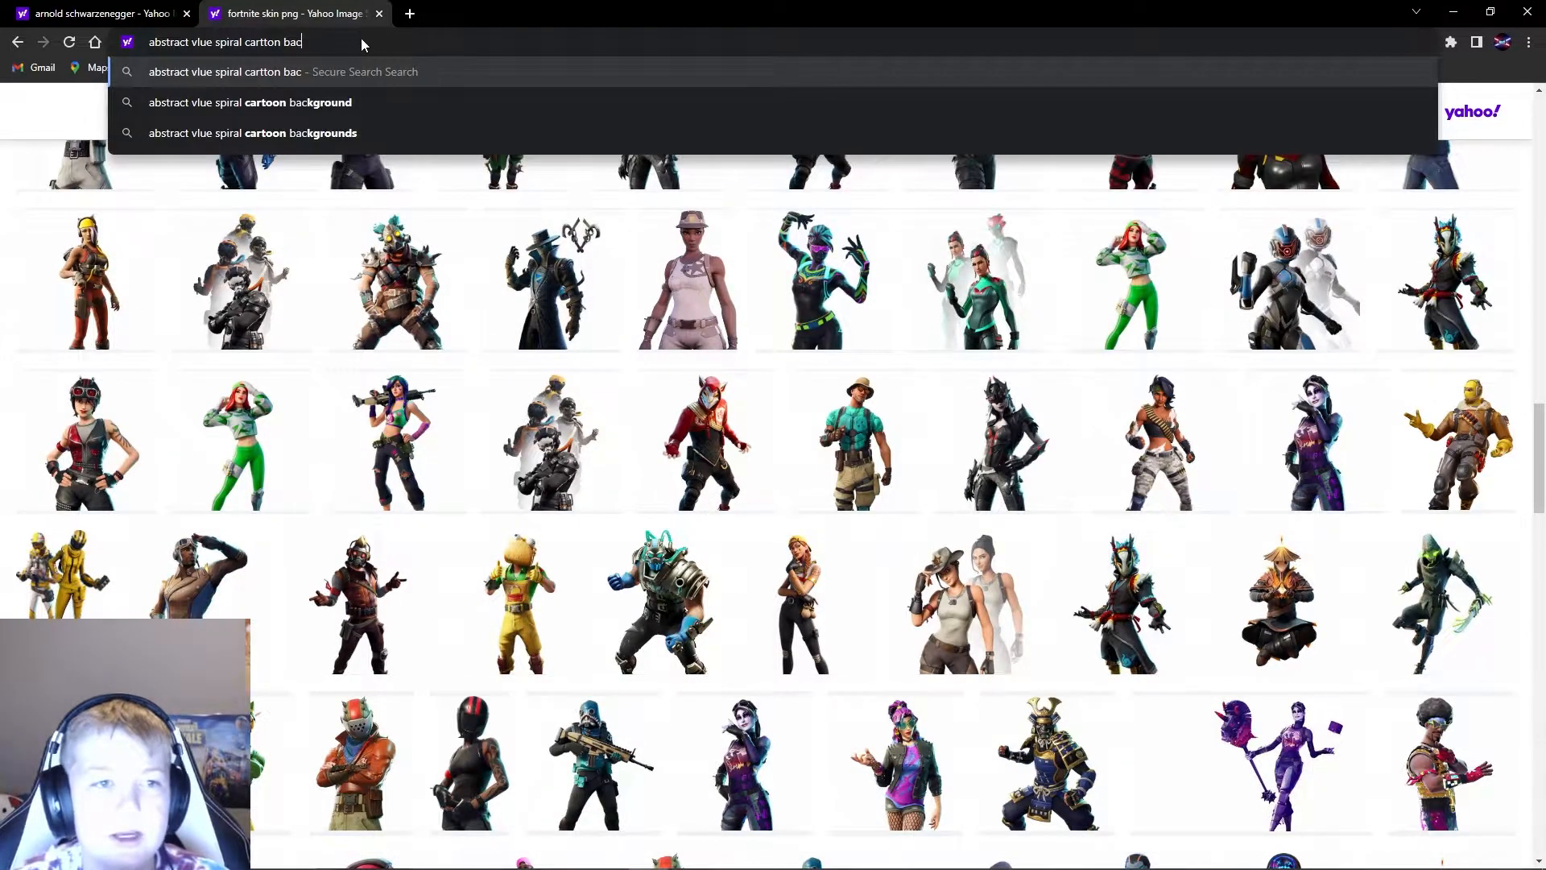
click(351, 103)
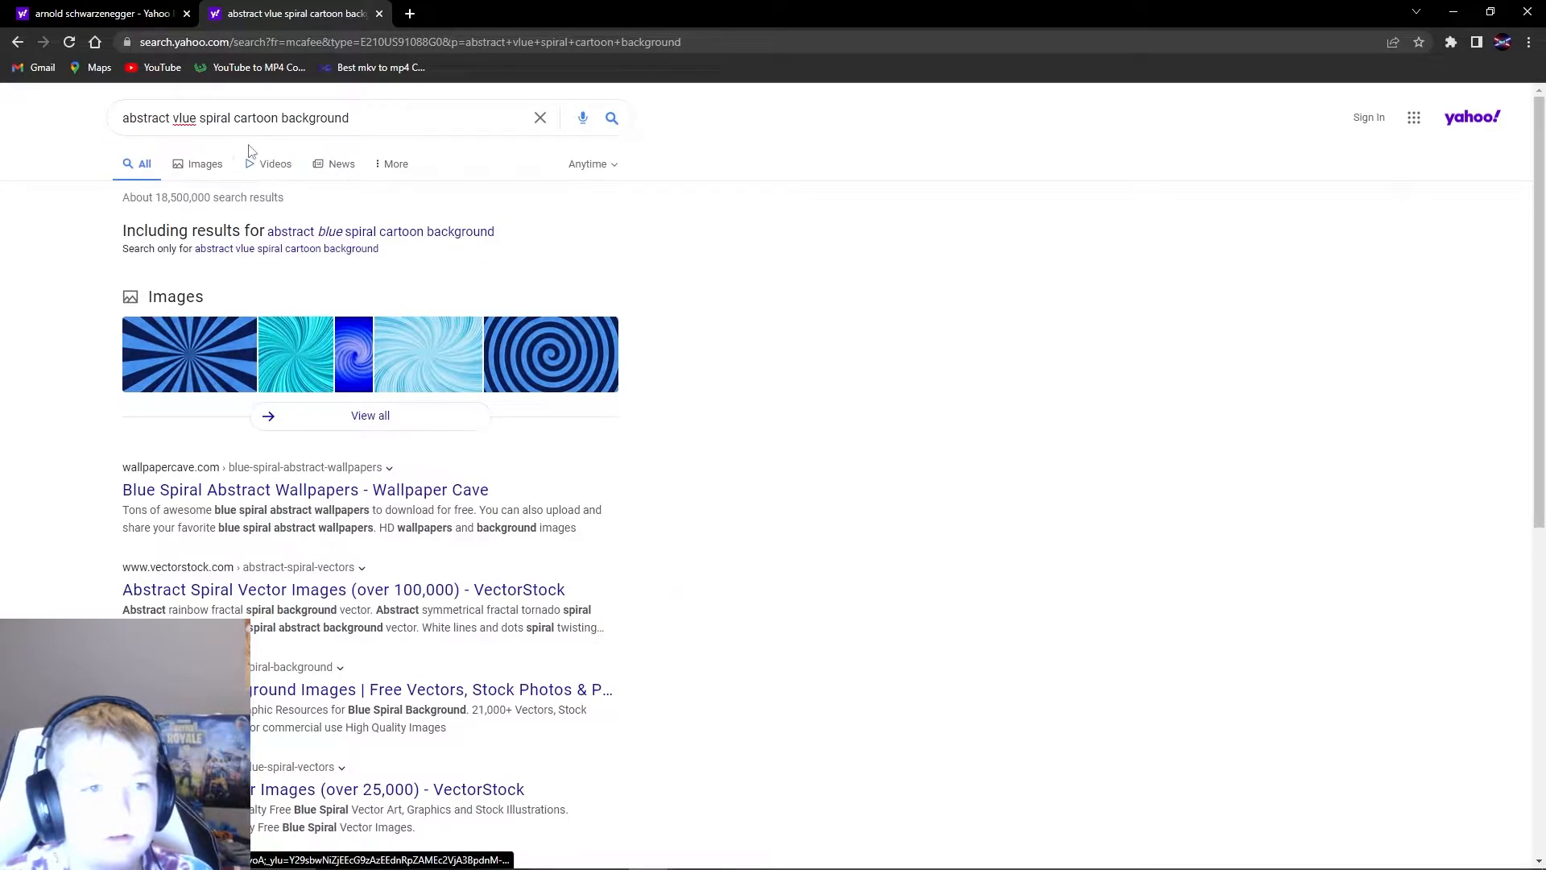
click(206, 163)
click(397, 443)
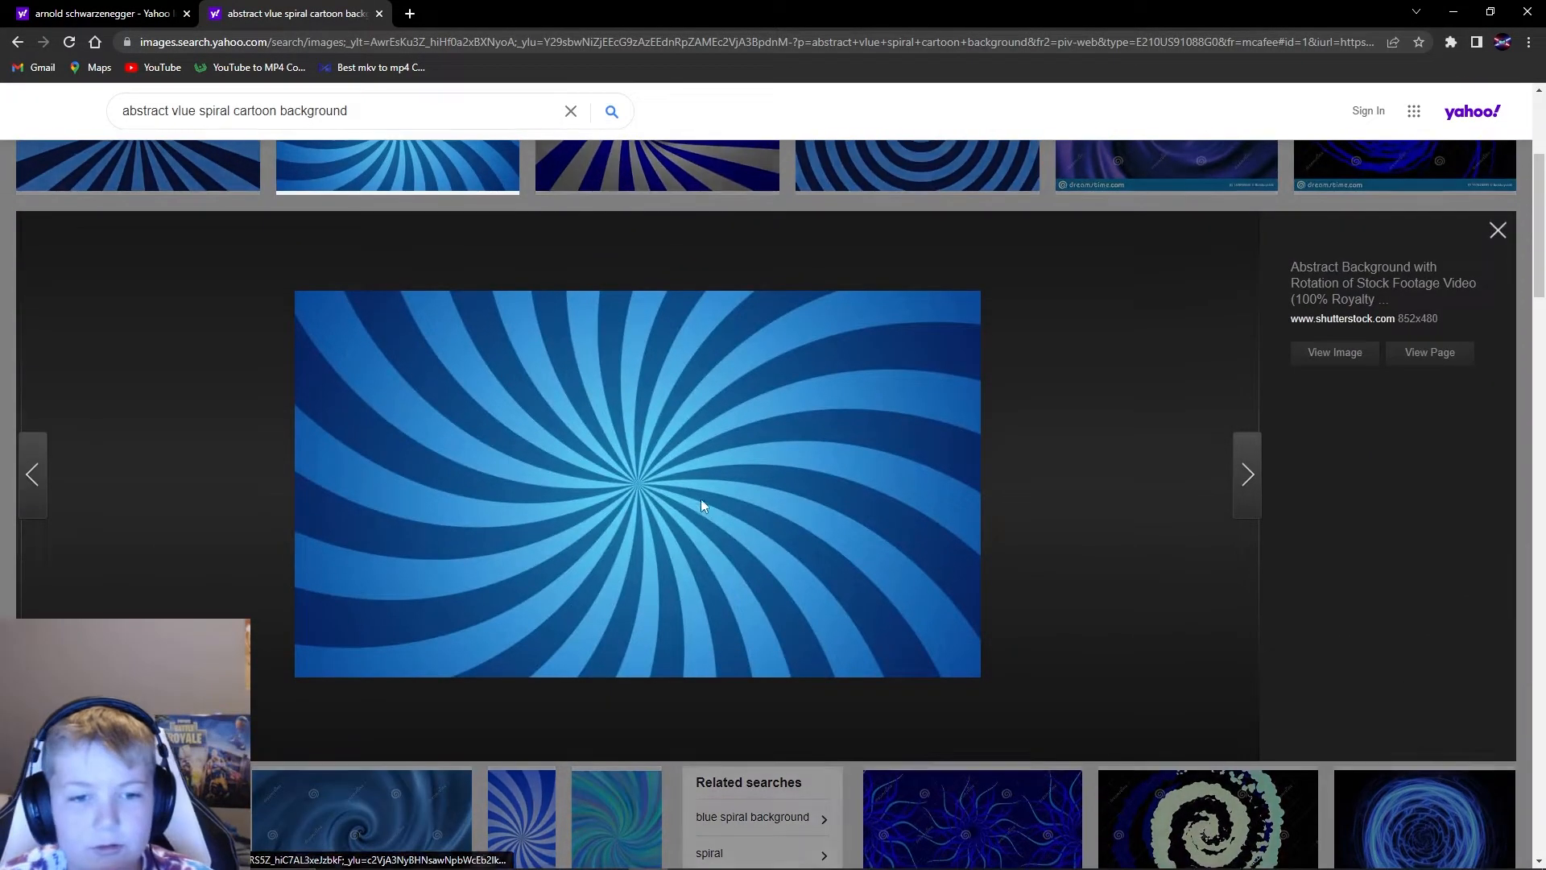
- Copy the blue swirl image and paste it into the Photoshop document as a new layer
right_click(656, 503)
click(715, 555)
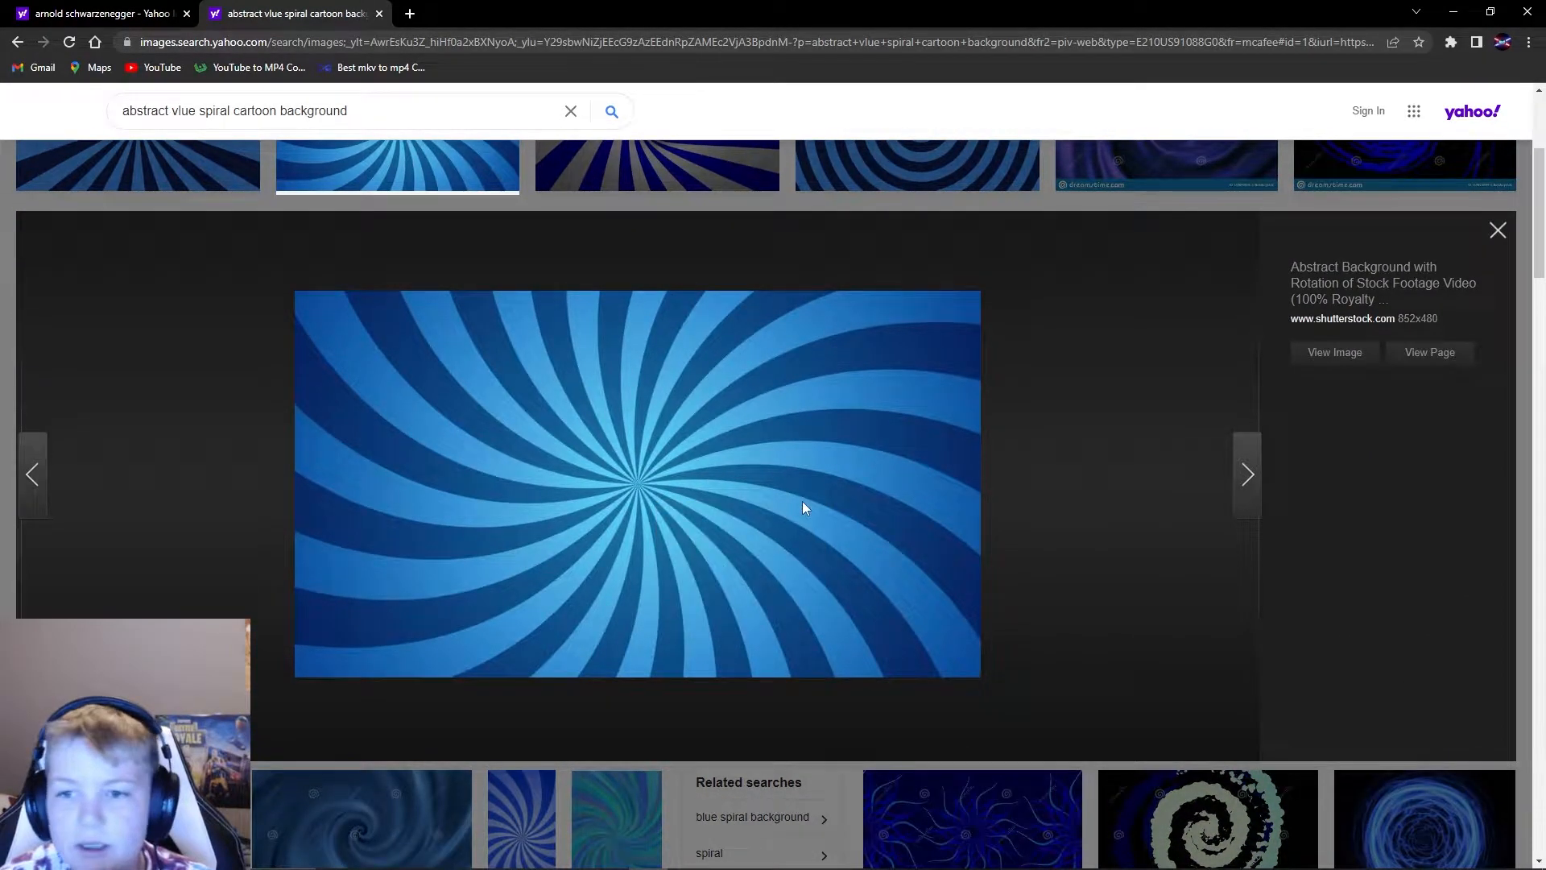
key(alt+Tab)
key(ctrl+v)
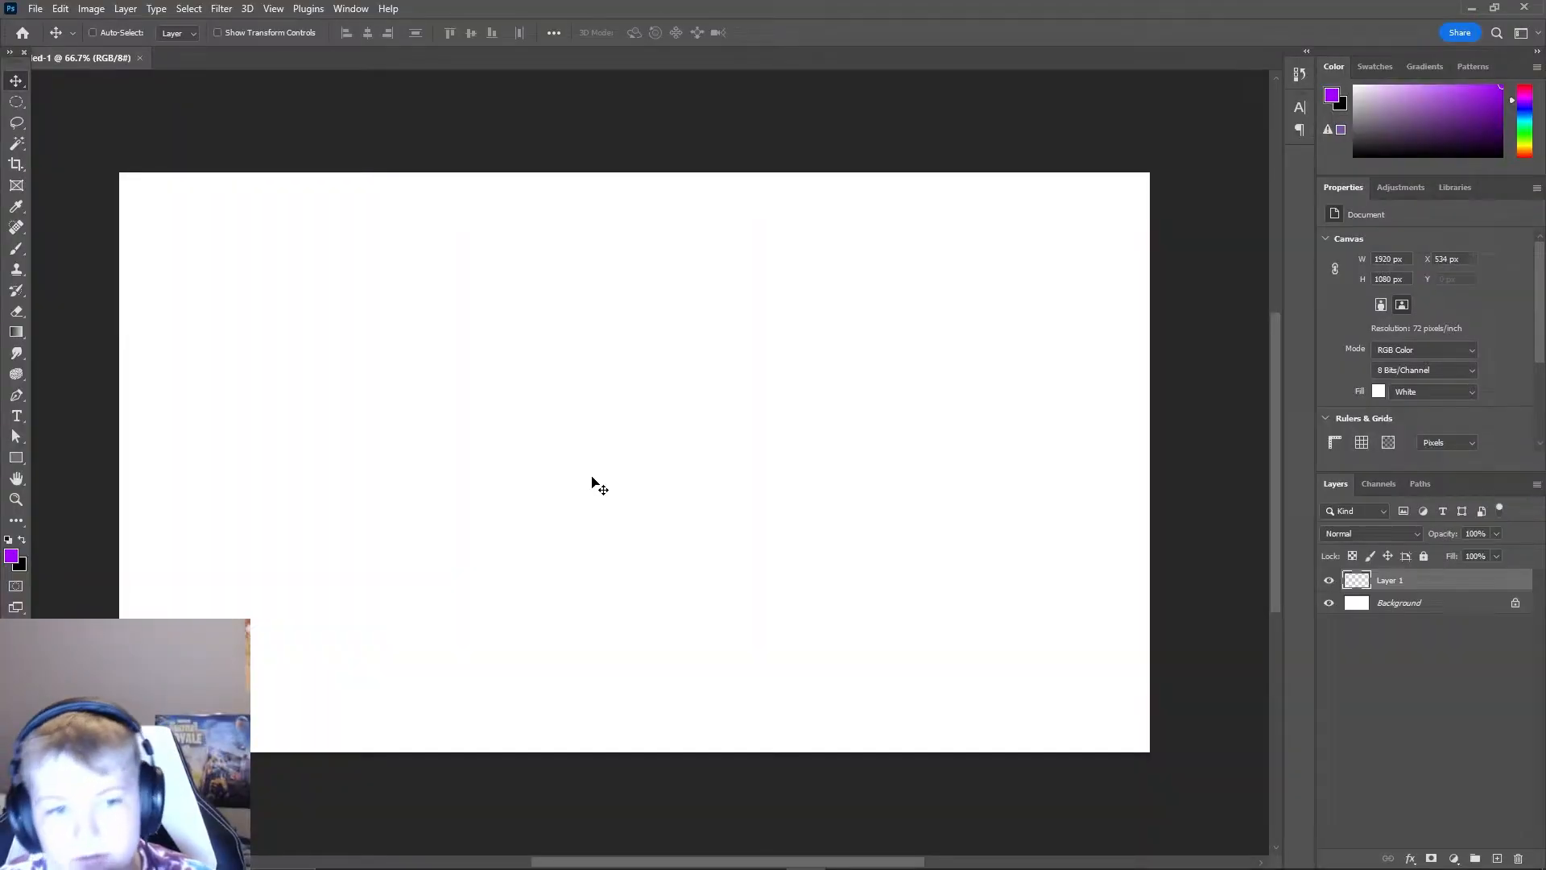
- Enlarge the pasted blue swirl to about 1946 × 1096 px so it covers the whole canvas
key(ctrl+t)
drag(635, 333, 644, 167)
drag(633, 588, 636, 752)
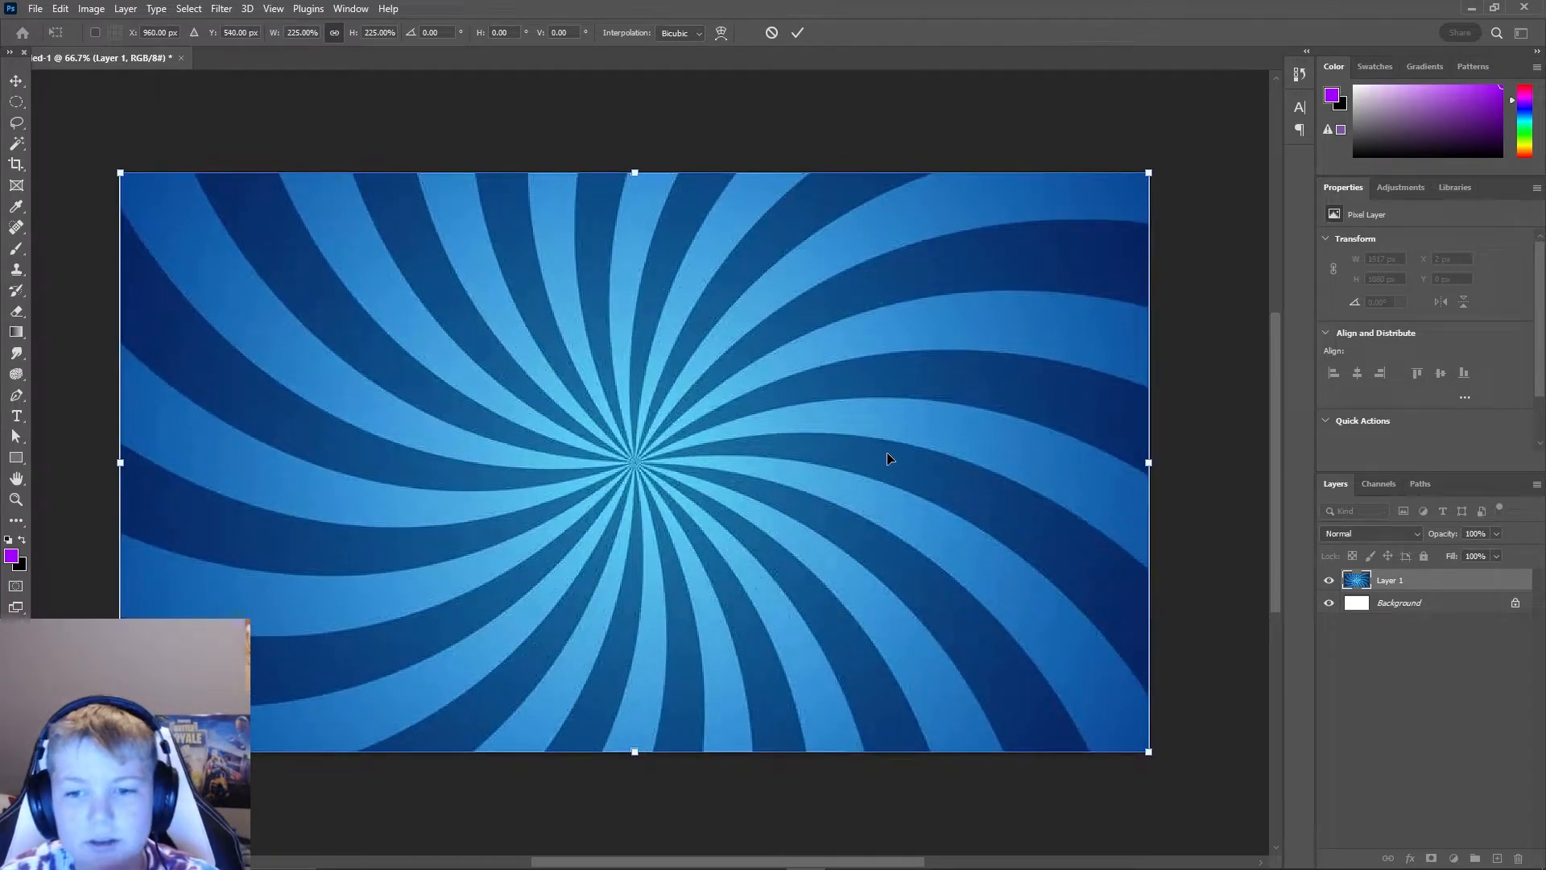
key(Return)
key(ctrl+t)
drag(1143, 462, 1163, 461)
mouse_move(119, 460)
mouse_down()
mouse_move(93, 461)
mouse_move(119, 460)
mouse_up()
key(Return)
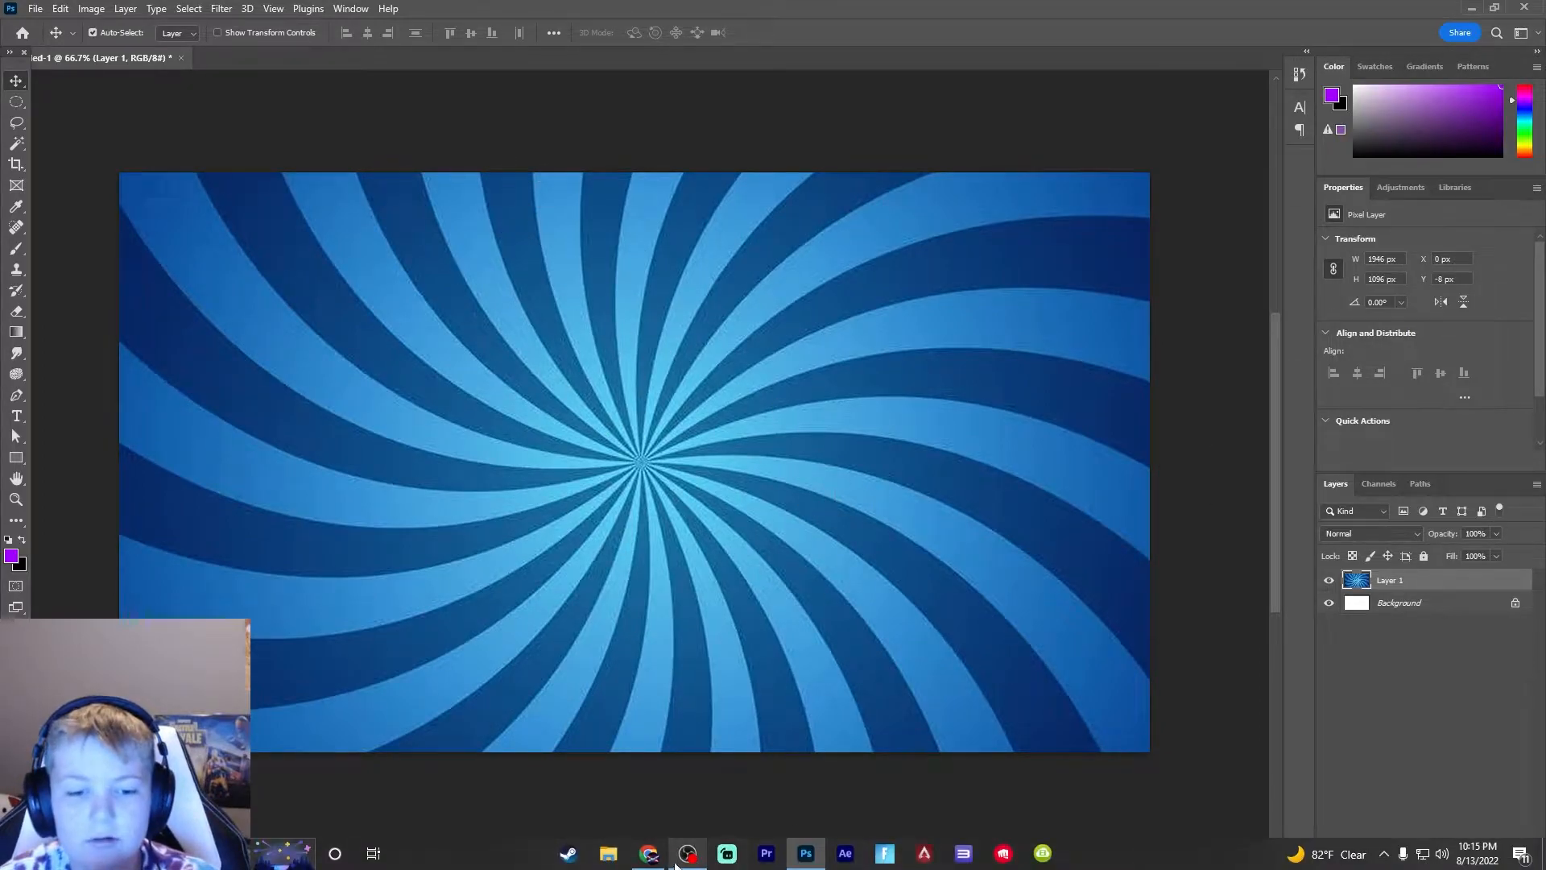
- Copy the large Arnold Schwarzenegger portrait from the other Chrome tab and paste it into the Photoshop document above the swirl
click(651, 856)
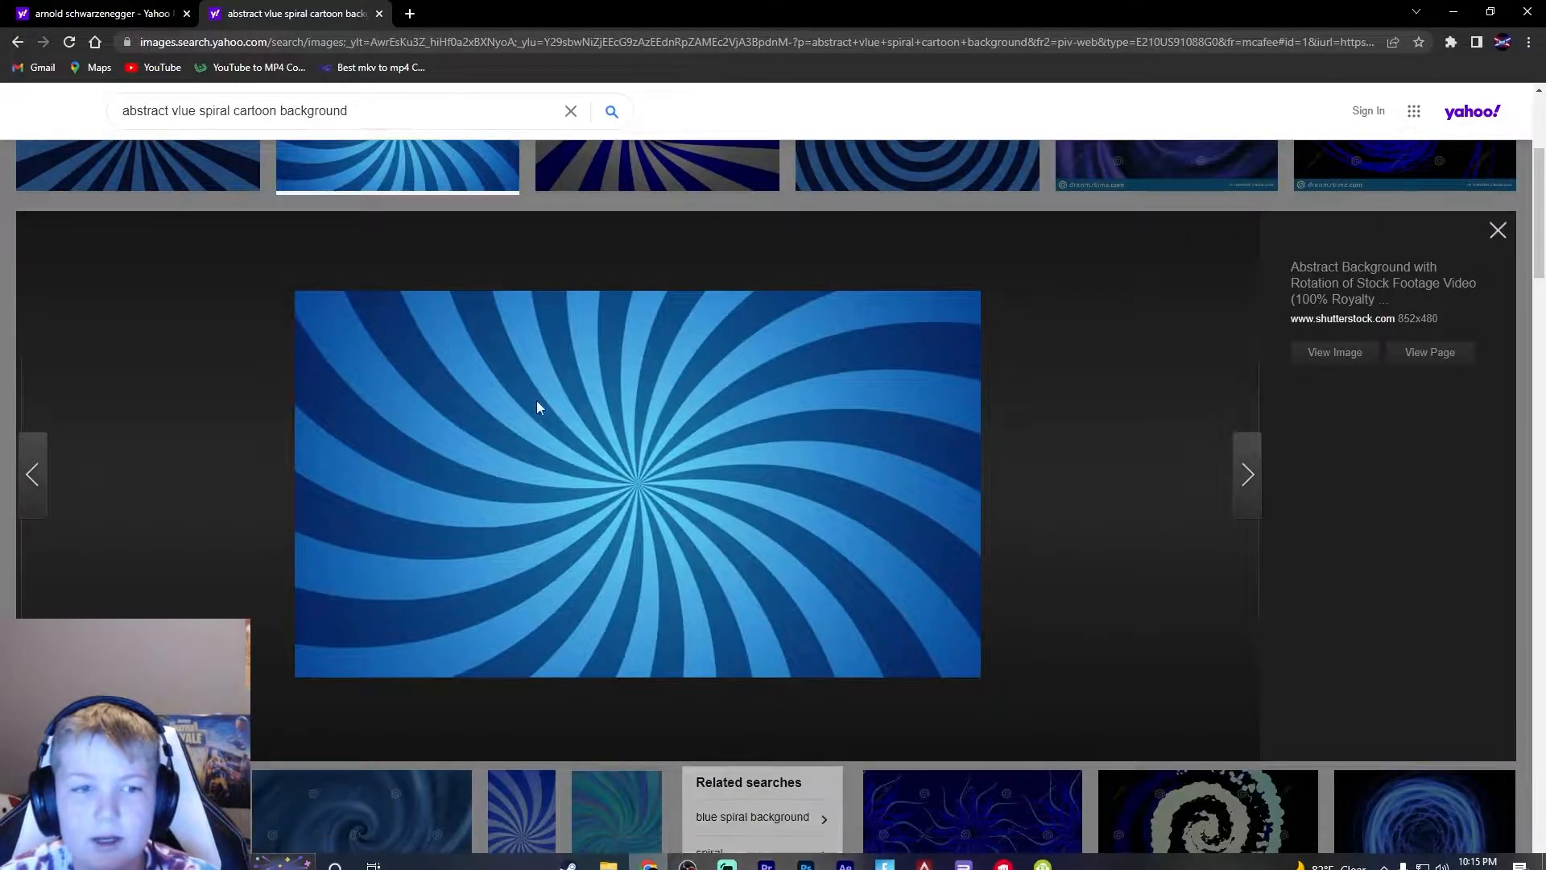
click(153, 9)
scroll(620, 500, up, 2)
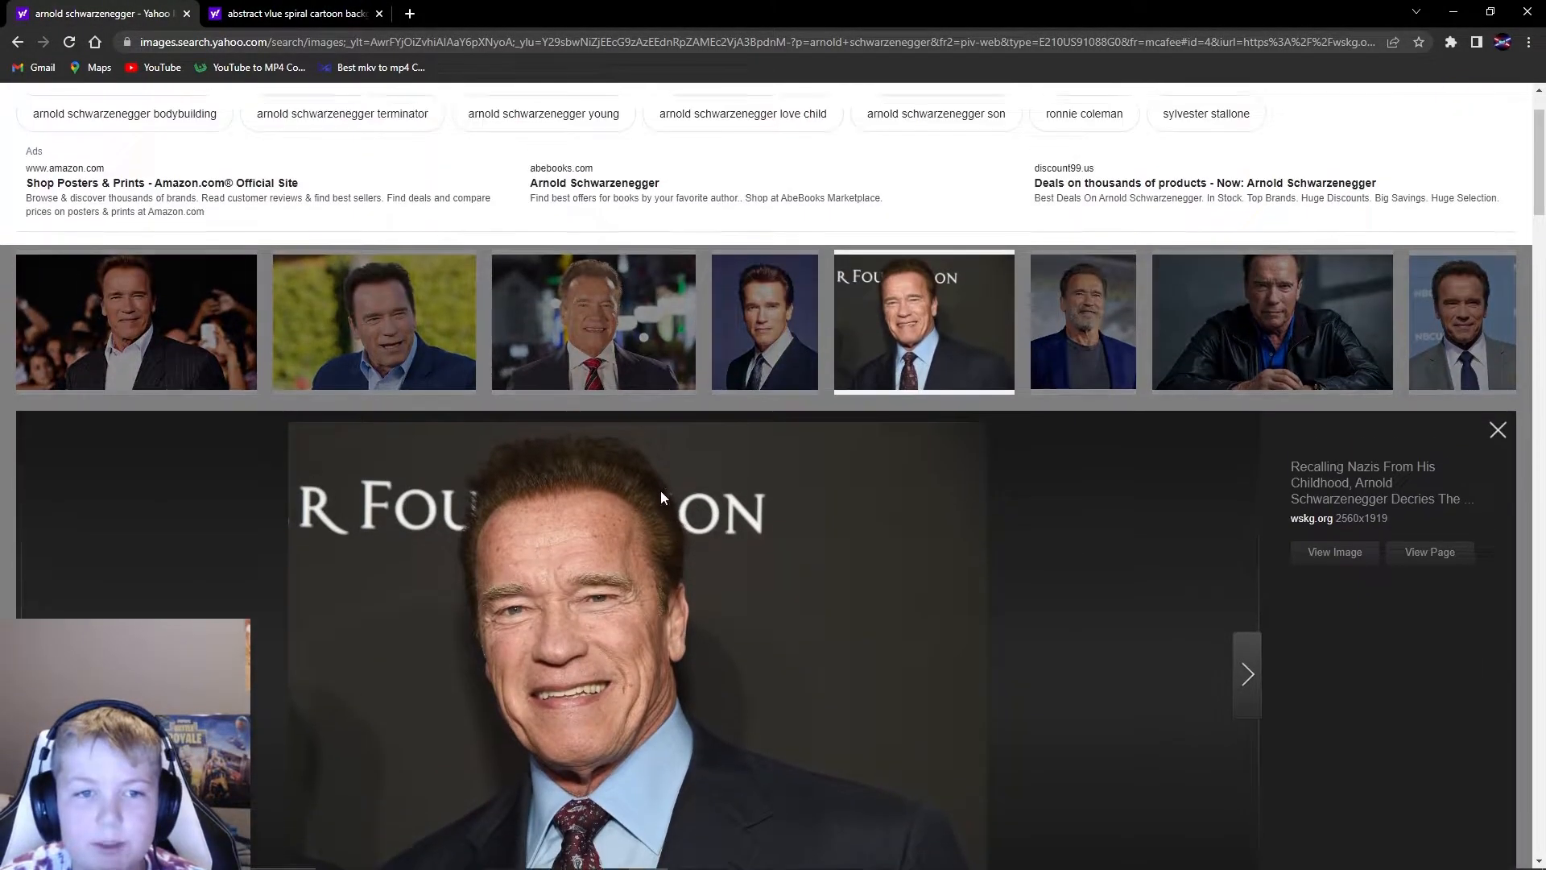
scroll(645, 467, down, 1)
scroll(625, 443, up, 3)
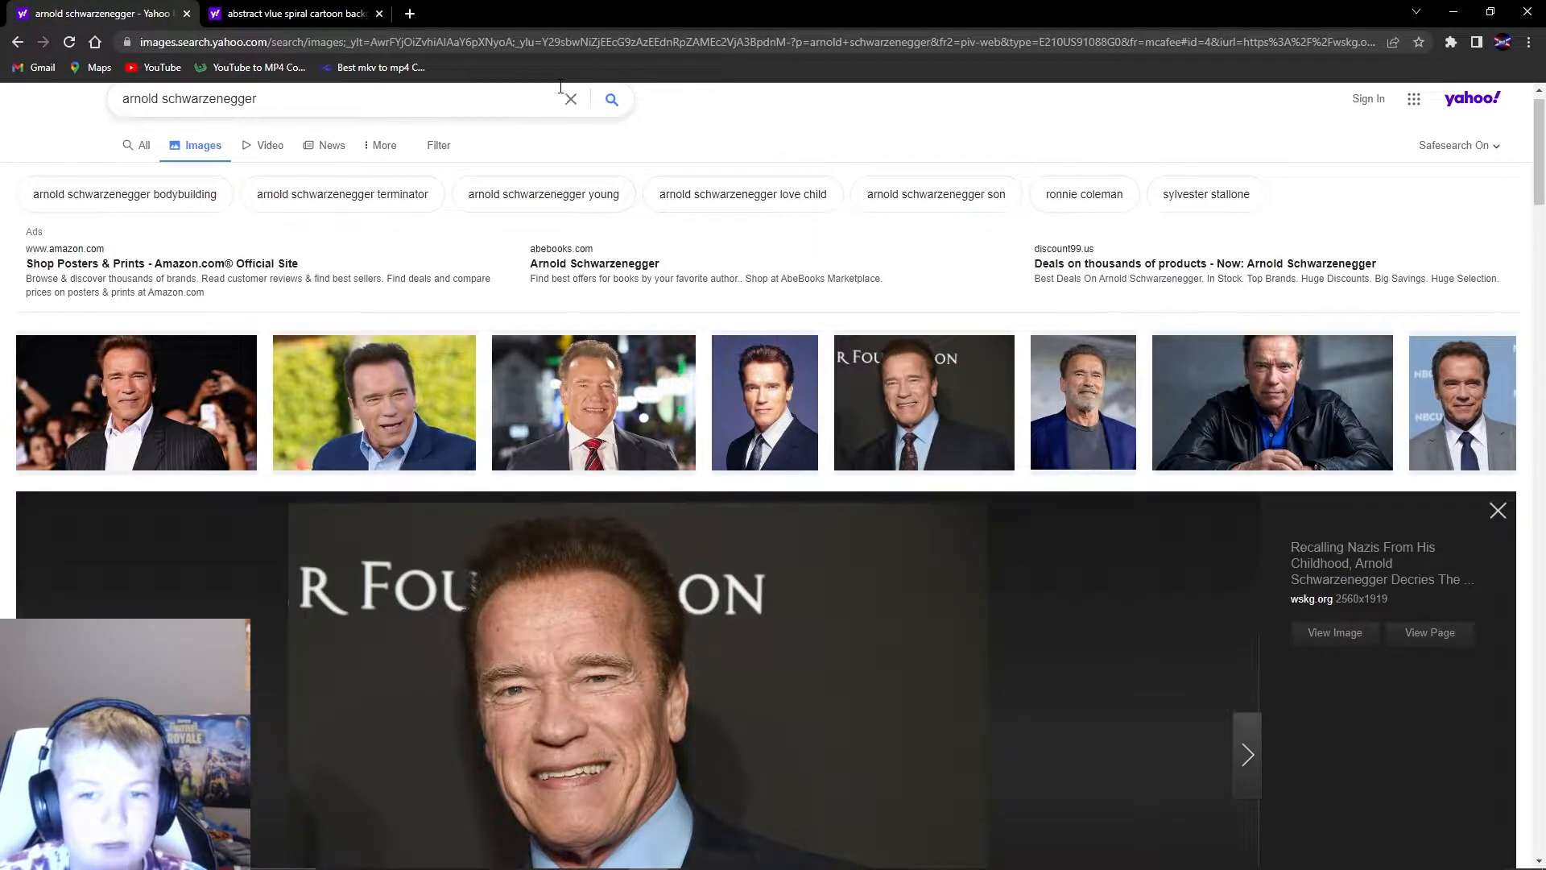
click(290, 13)
click(80, 11)
scroll(664, 412, down, 4)
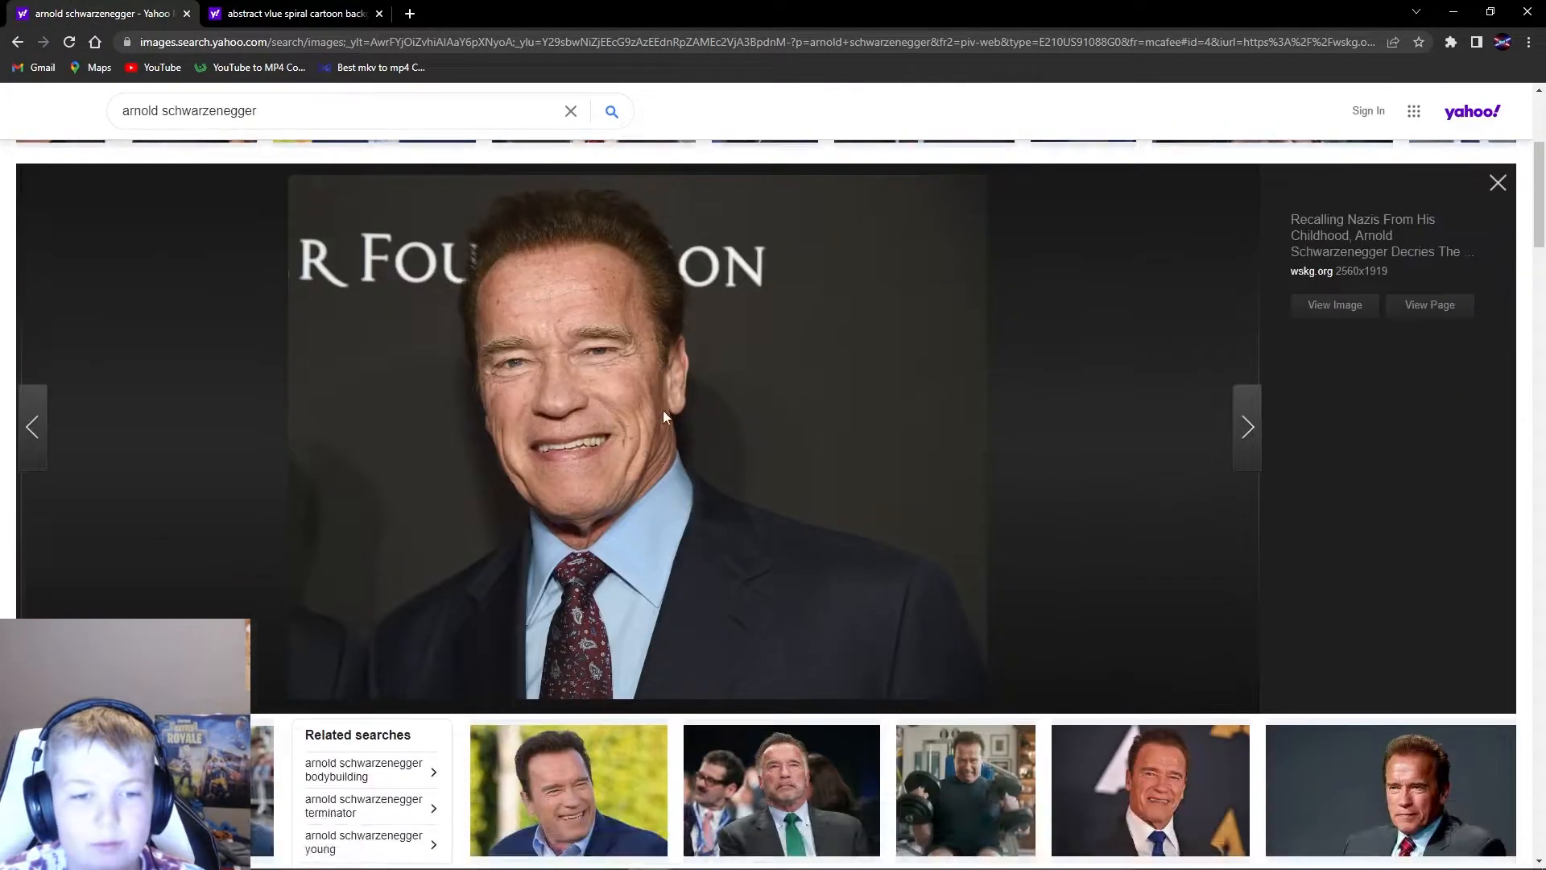
click(1335, 304)
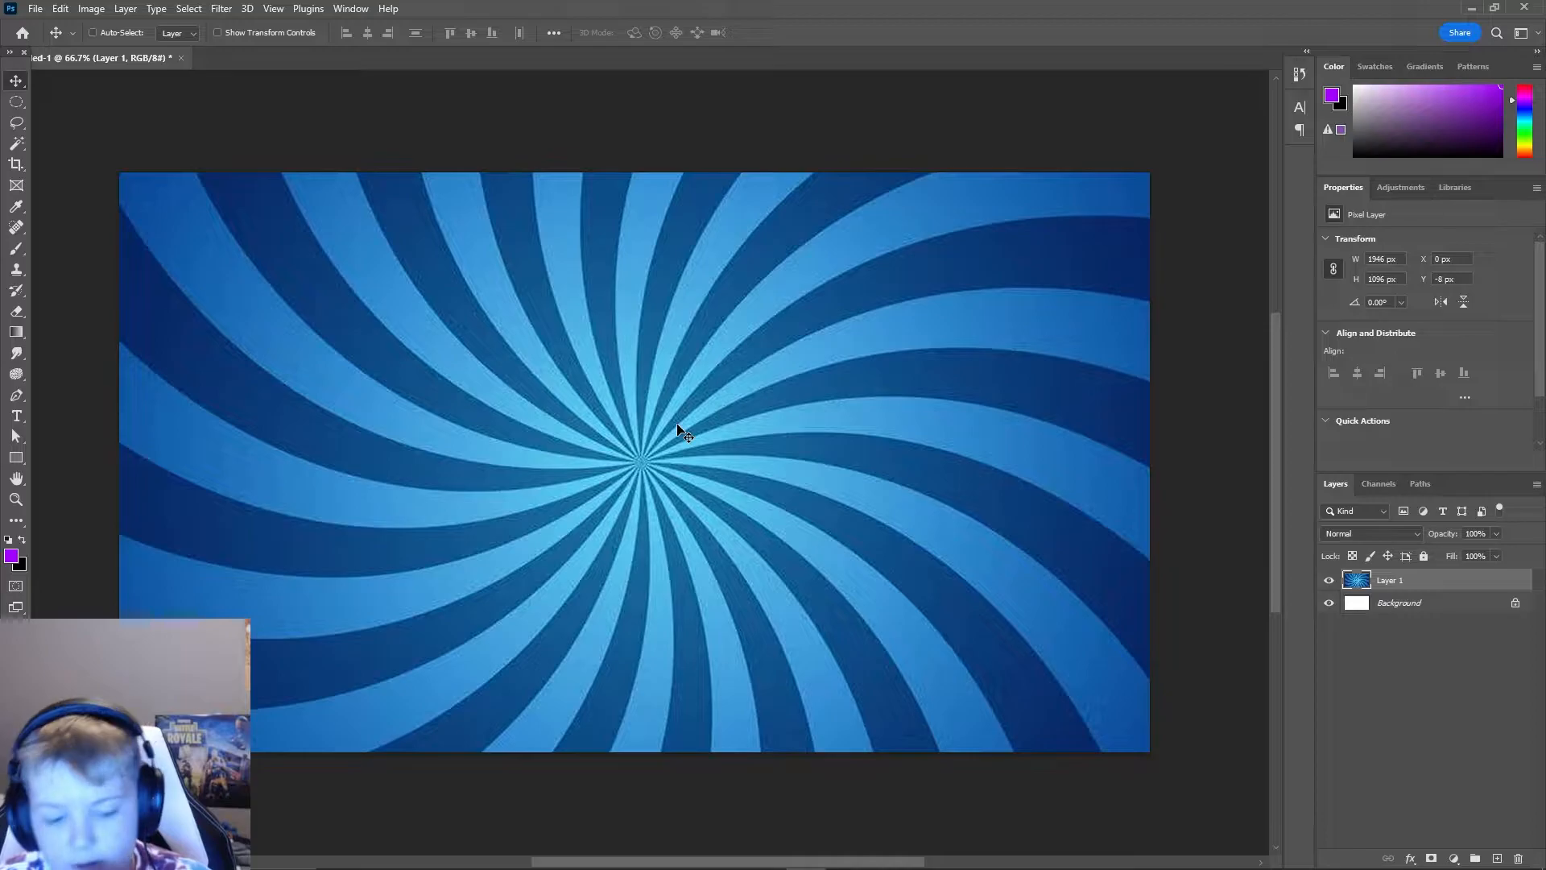
key(ctrl+v)
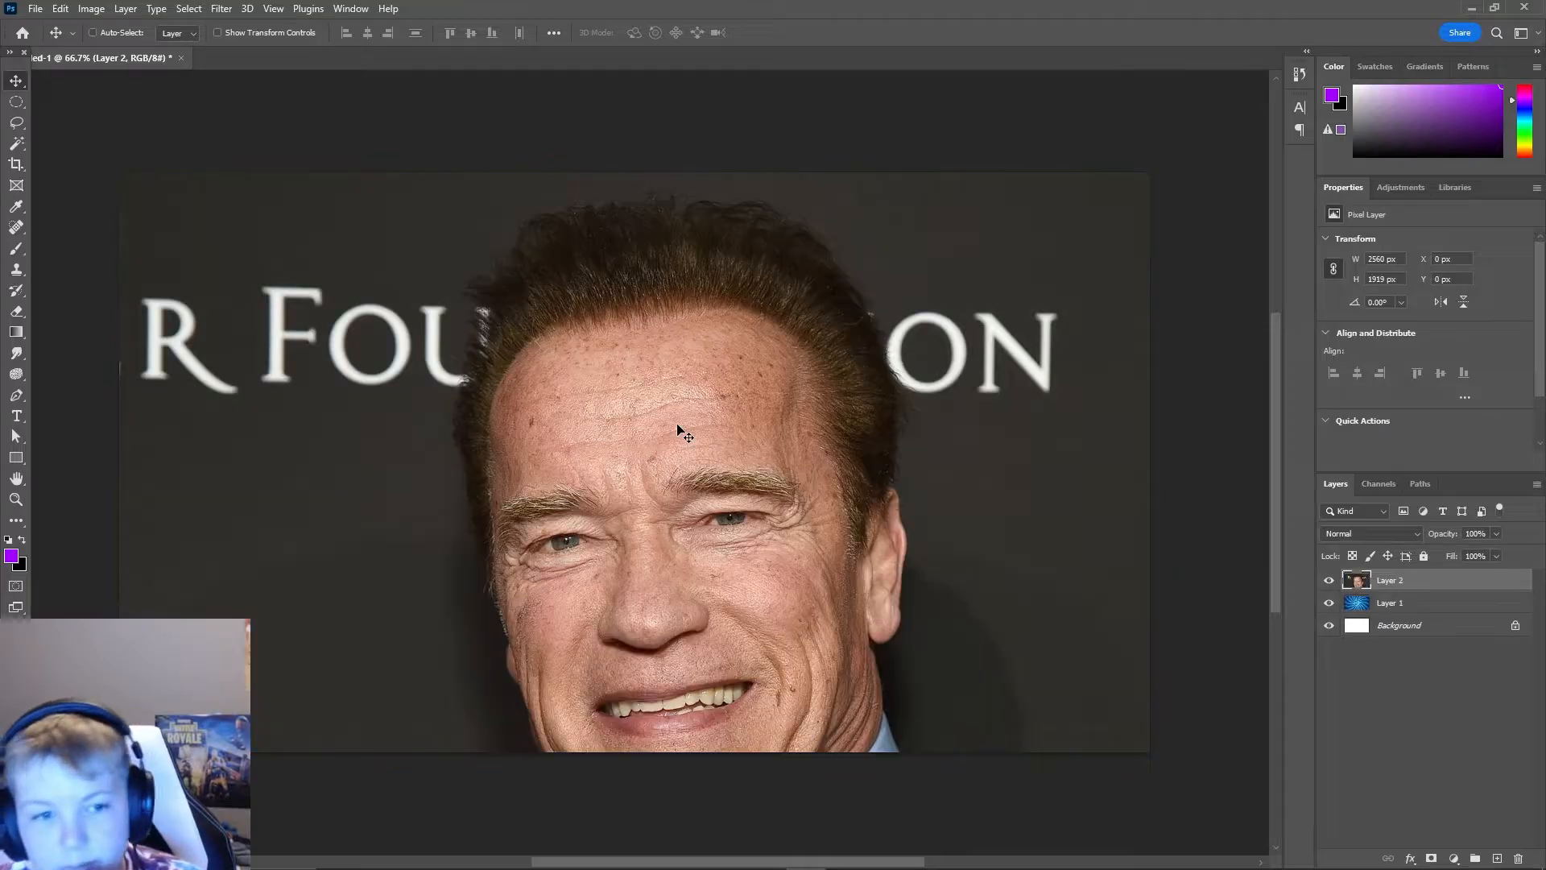
- Scale the pasted portrait down to about 42.9% and place it just right of the canvas centre
key(ctrl+t)
drag(121, 174, 542, 486)
drag(837, 632, 390, 298)
drag(55, 113, 413, 315)
drag(652, 460, 773, 432)
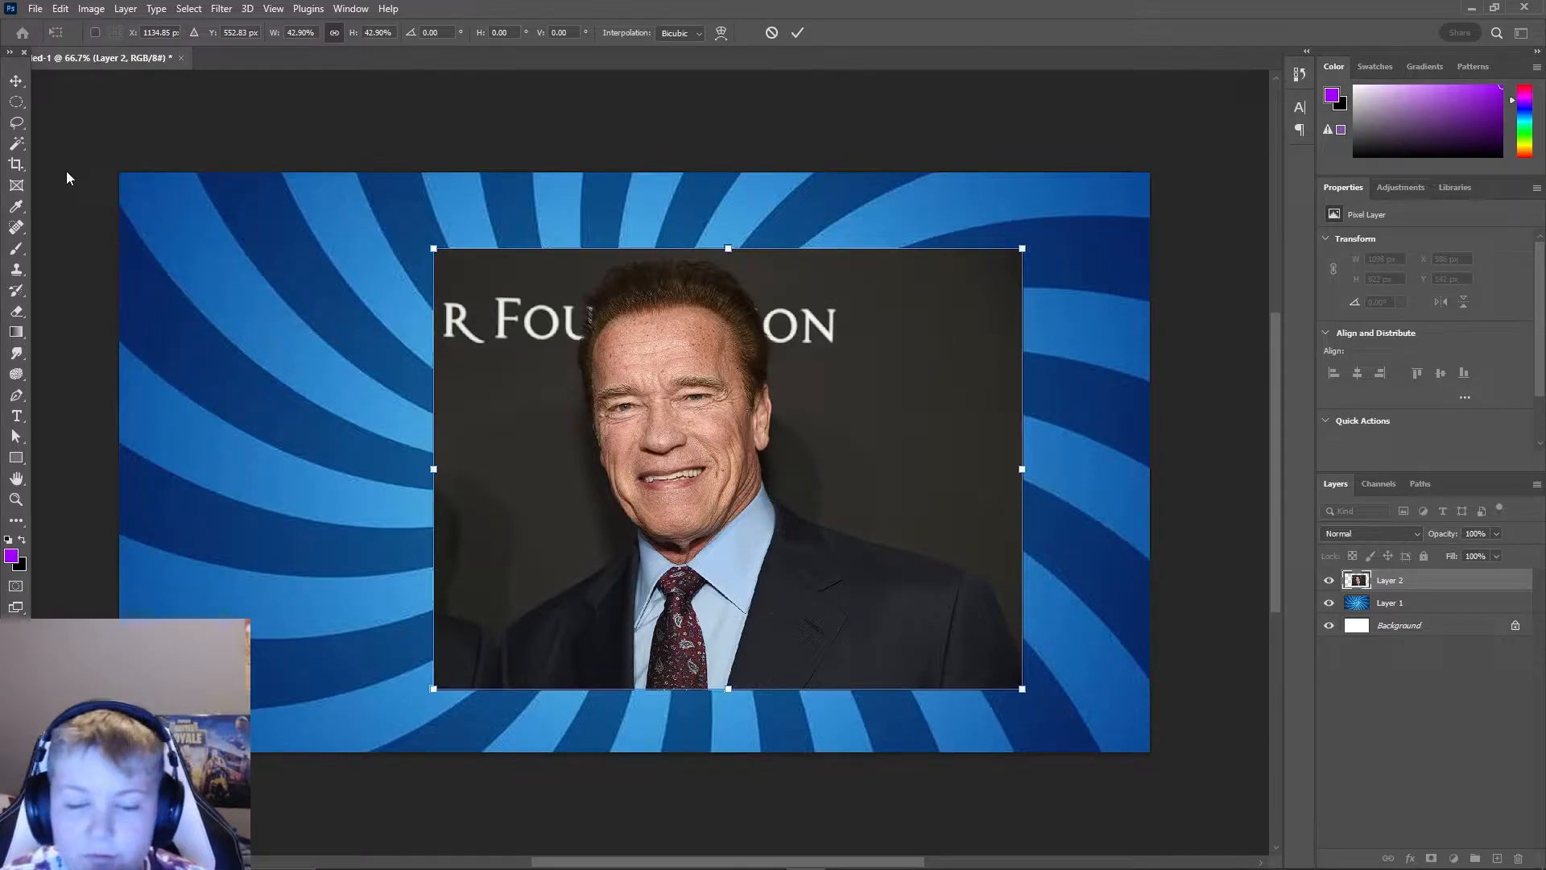
- Try to delete the portrait's dark backdrop with a Magic Wand selection, and undo the deletion and selection
click(11, 143)
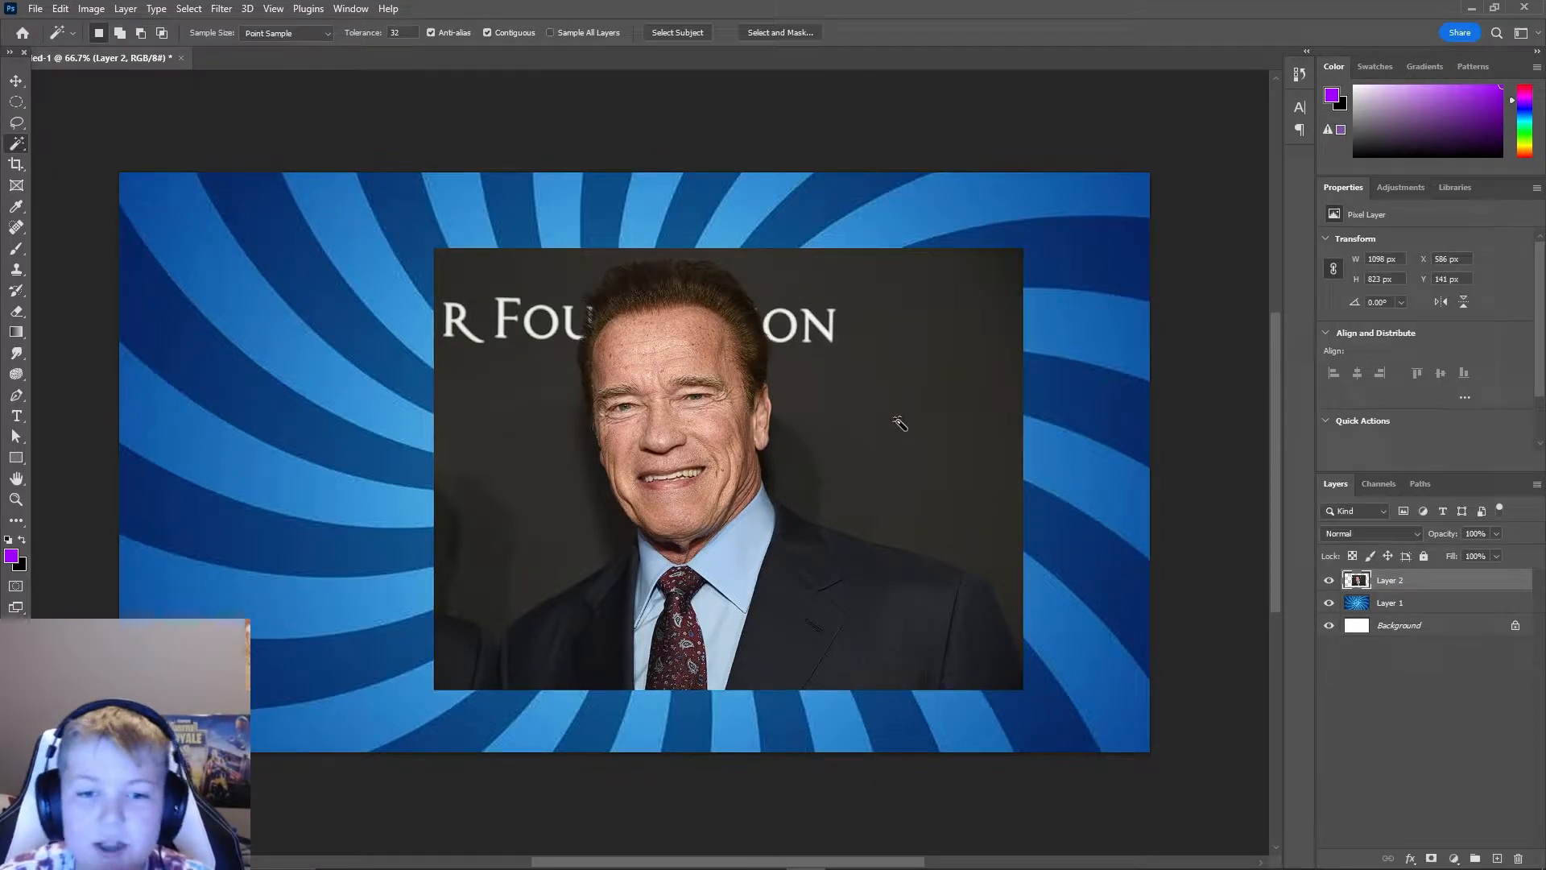
click(954, 444)
key(Delete)
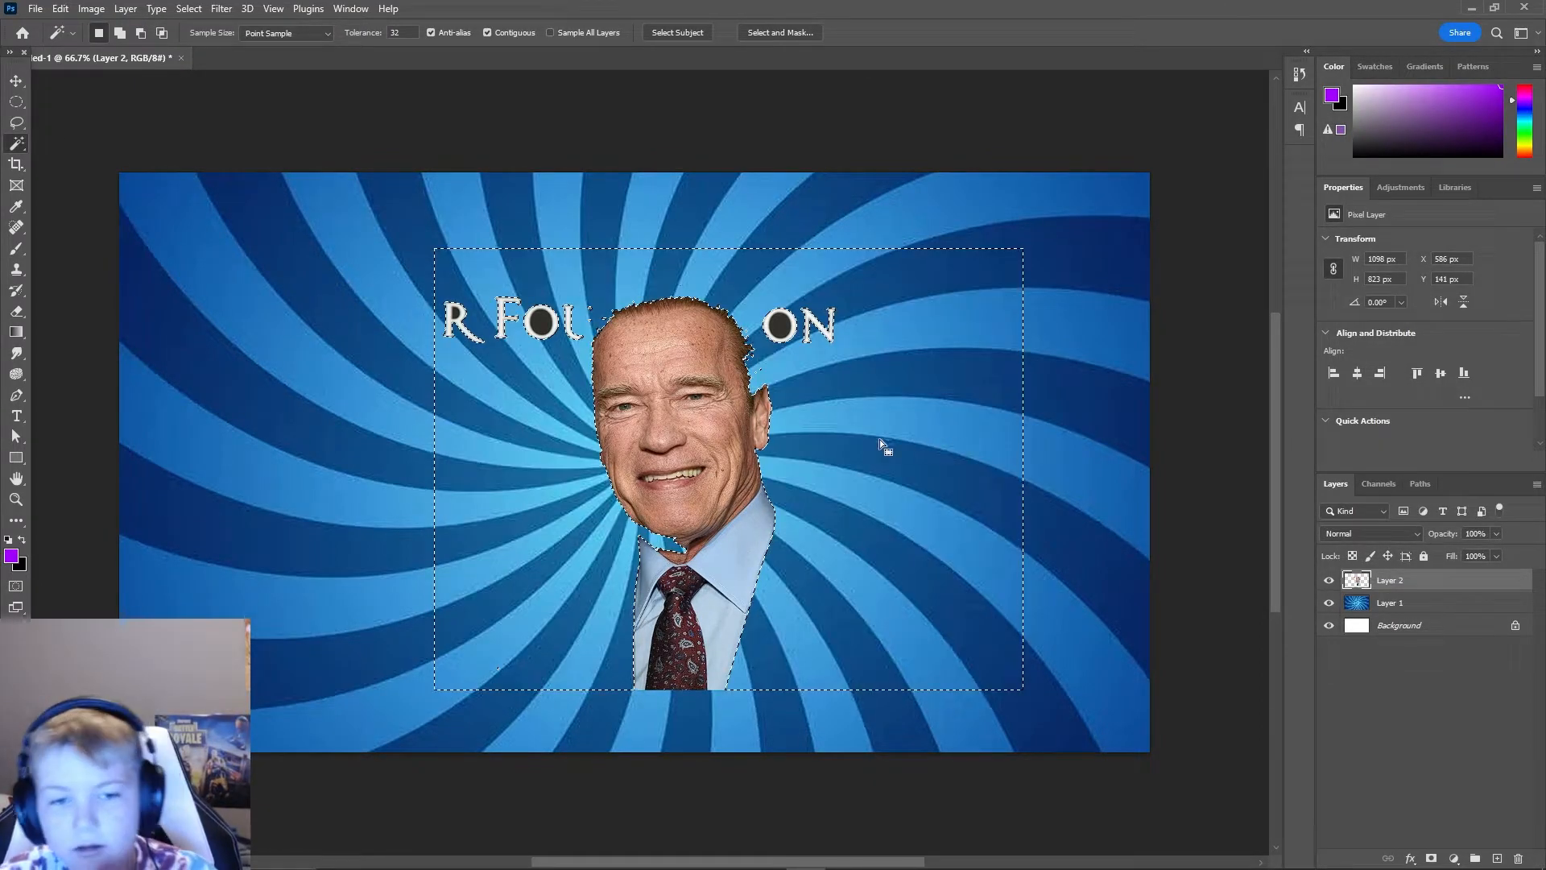
key(ctrl+z)
key(ctrl+z)
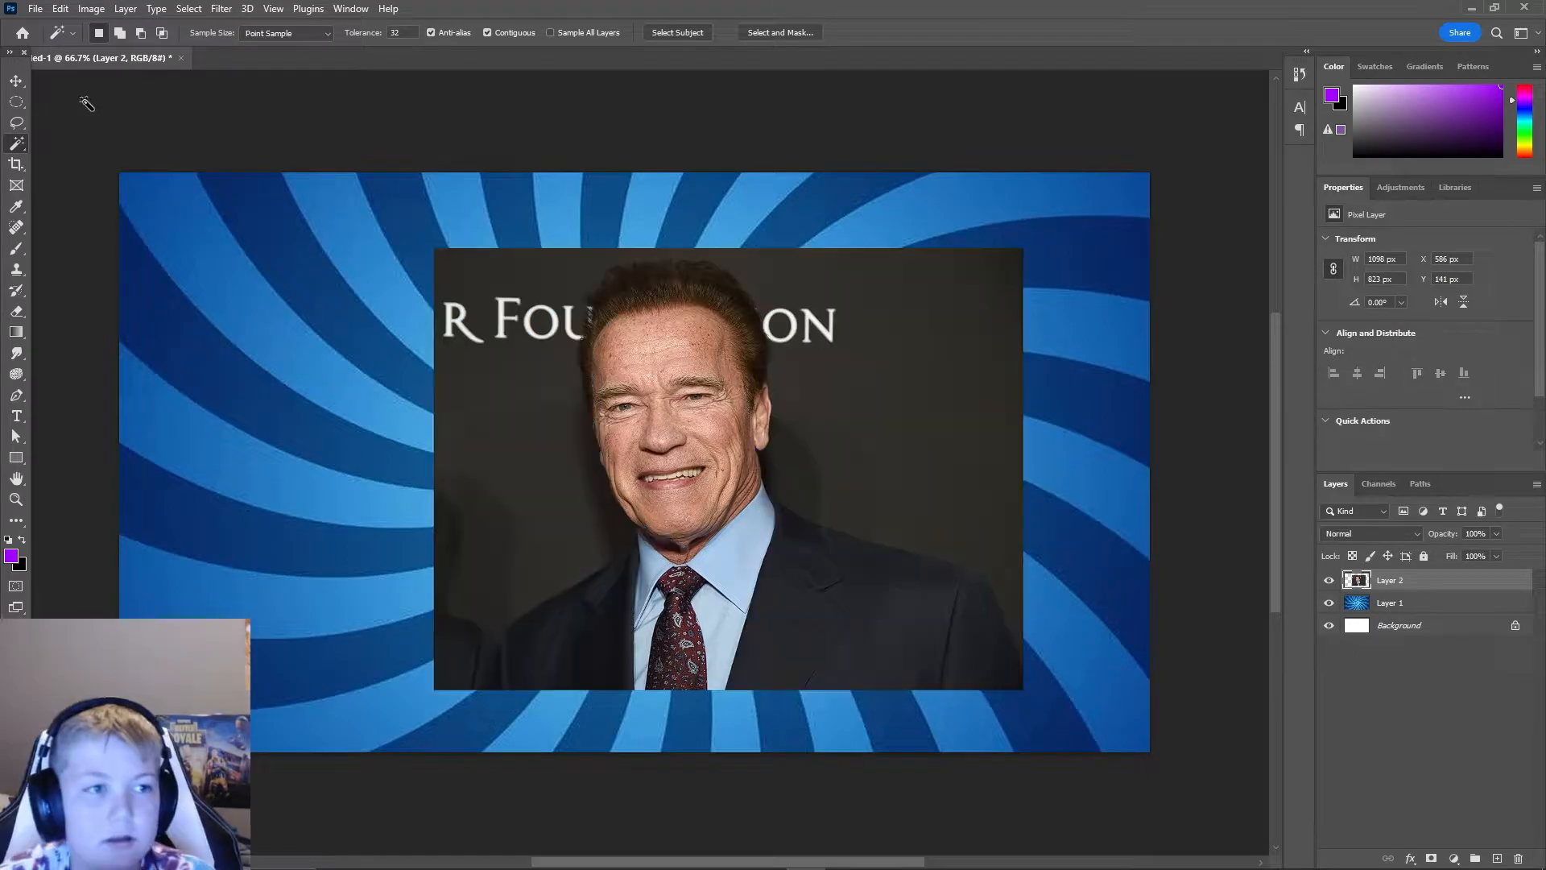
- Toggle the visibility of the portrait and swirl layers to examine what each one contains, leaving both shown
click(1392, 606)
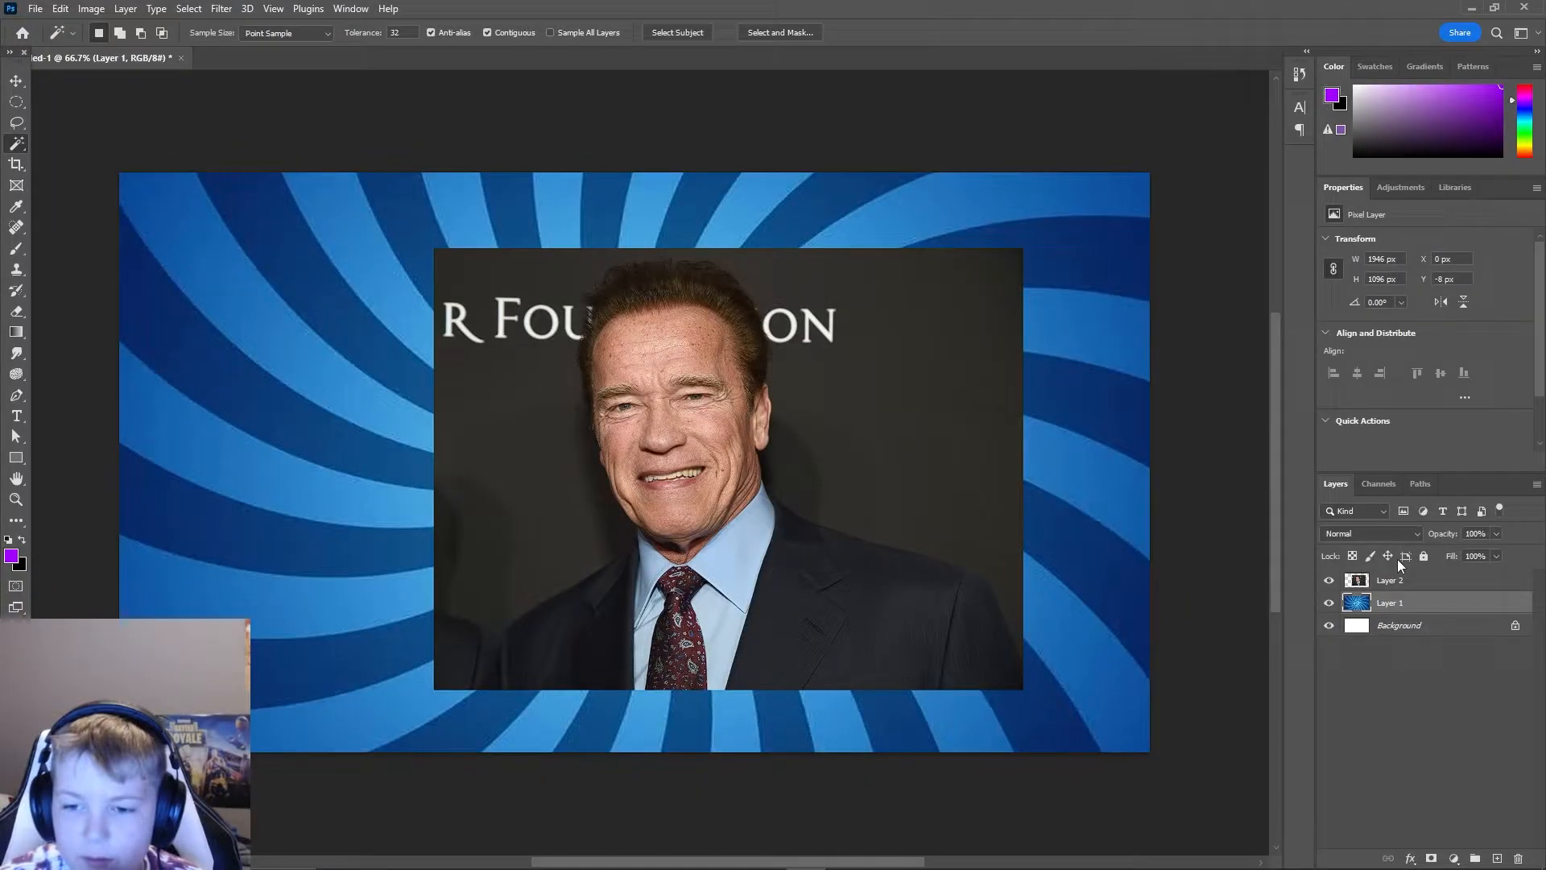
drag(1398, 614, 1331, 604)
click(1328, 580)
click(1329, 604)
click(1329, 583)
click(1329, 604)
click(1329, 584)
click(1328, 604)
click(1329, 583)
click(1329, 603)
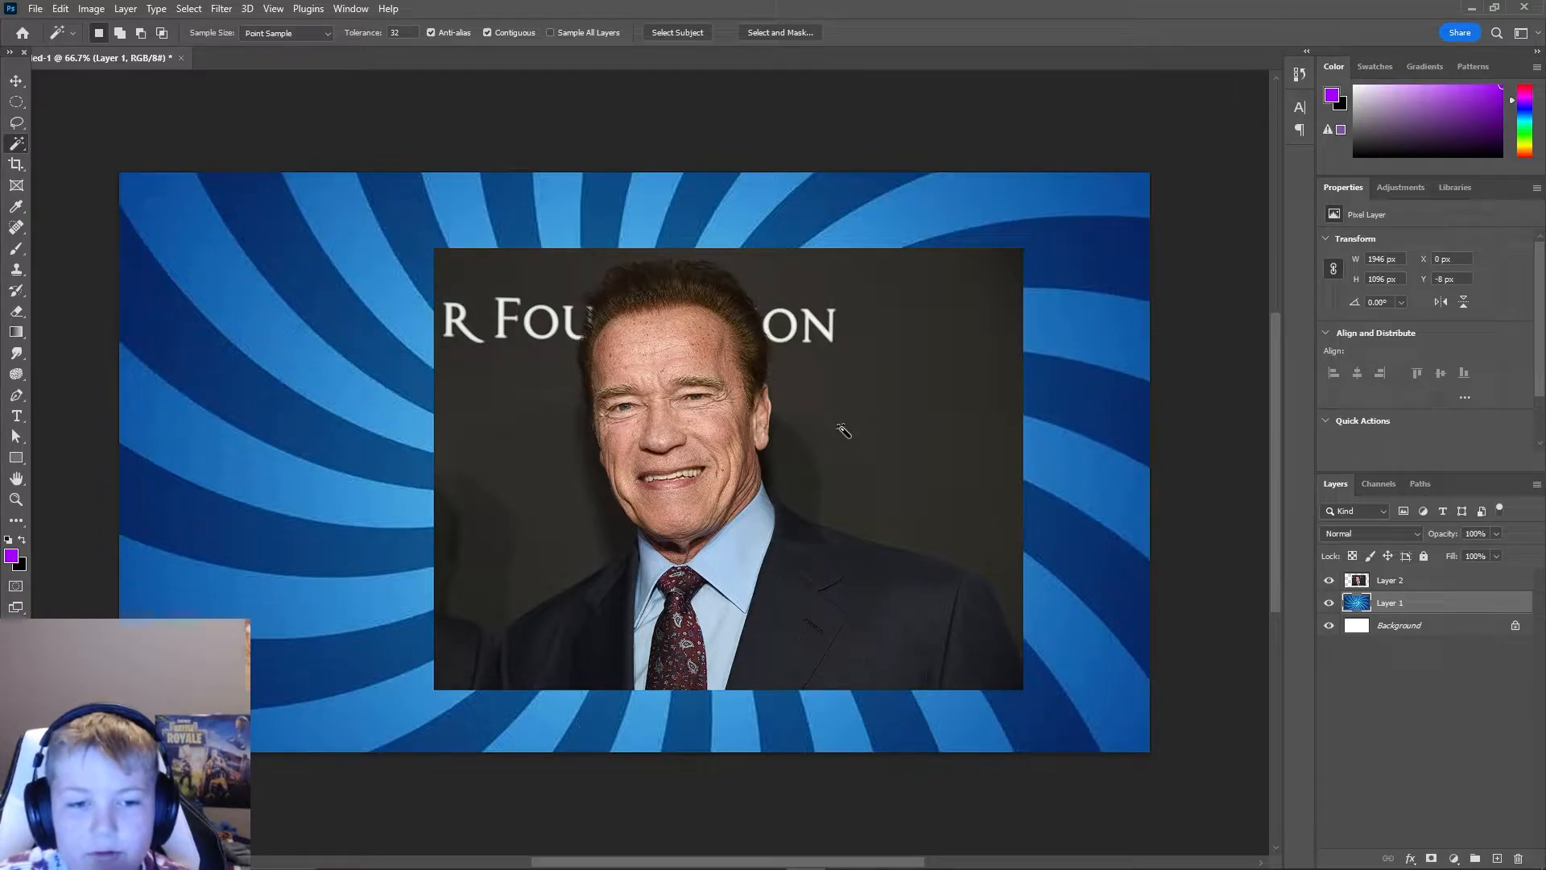
- Try the Quick Selection tool on the swirl layer and on the portrait layer, clearing each selection
right_click(16, 144)
click(97, 173)
click(633, 336)
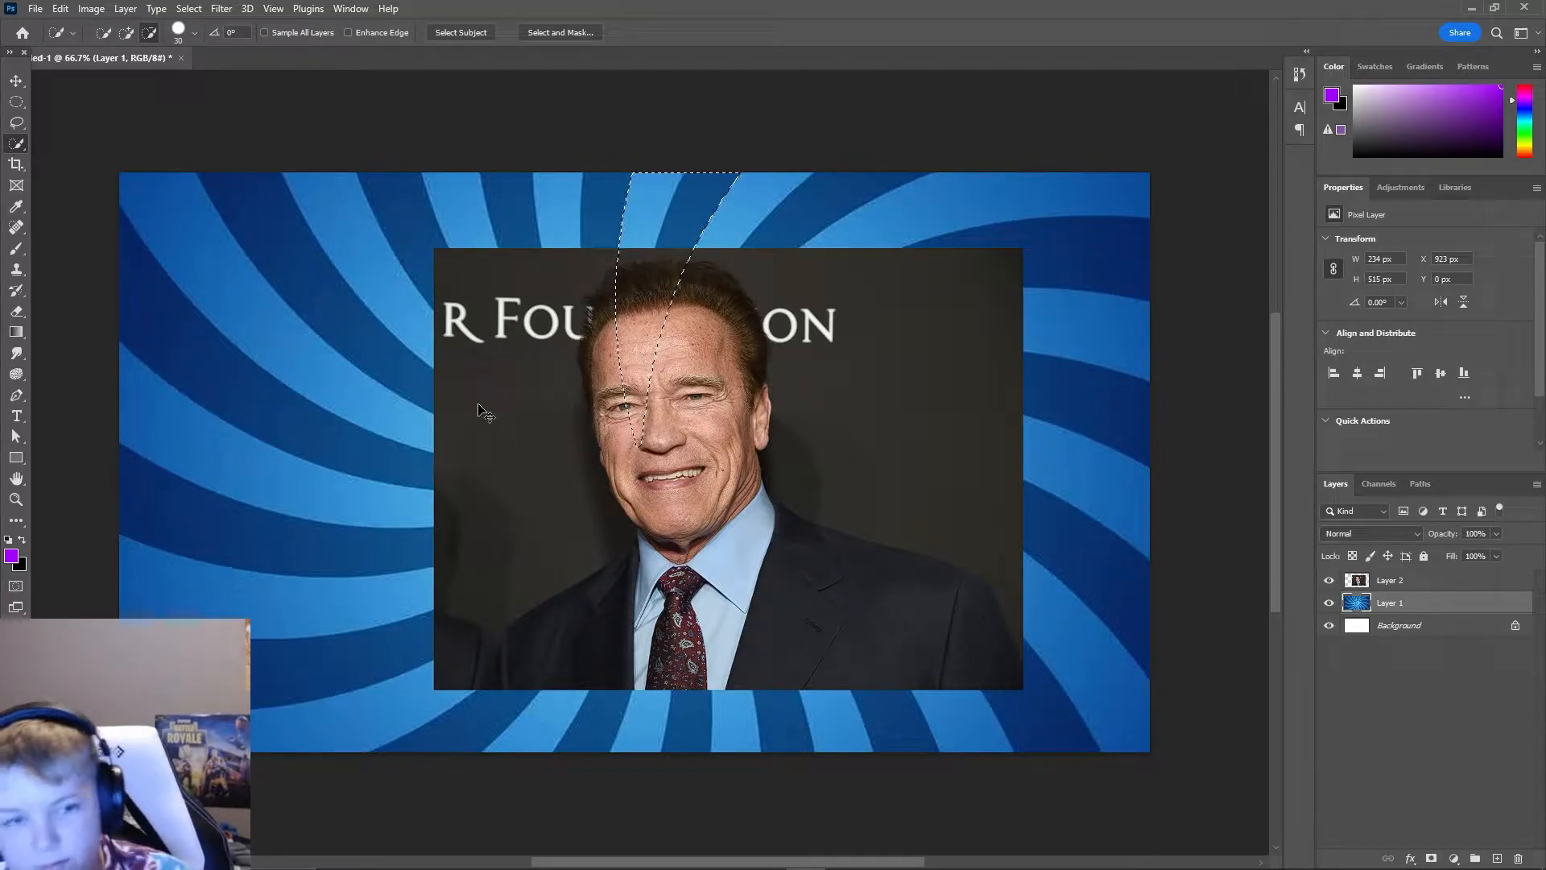
key(ctrl+d)
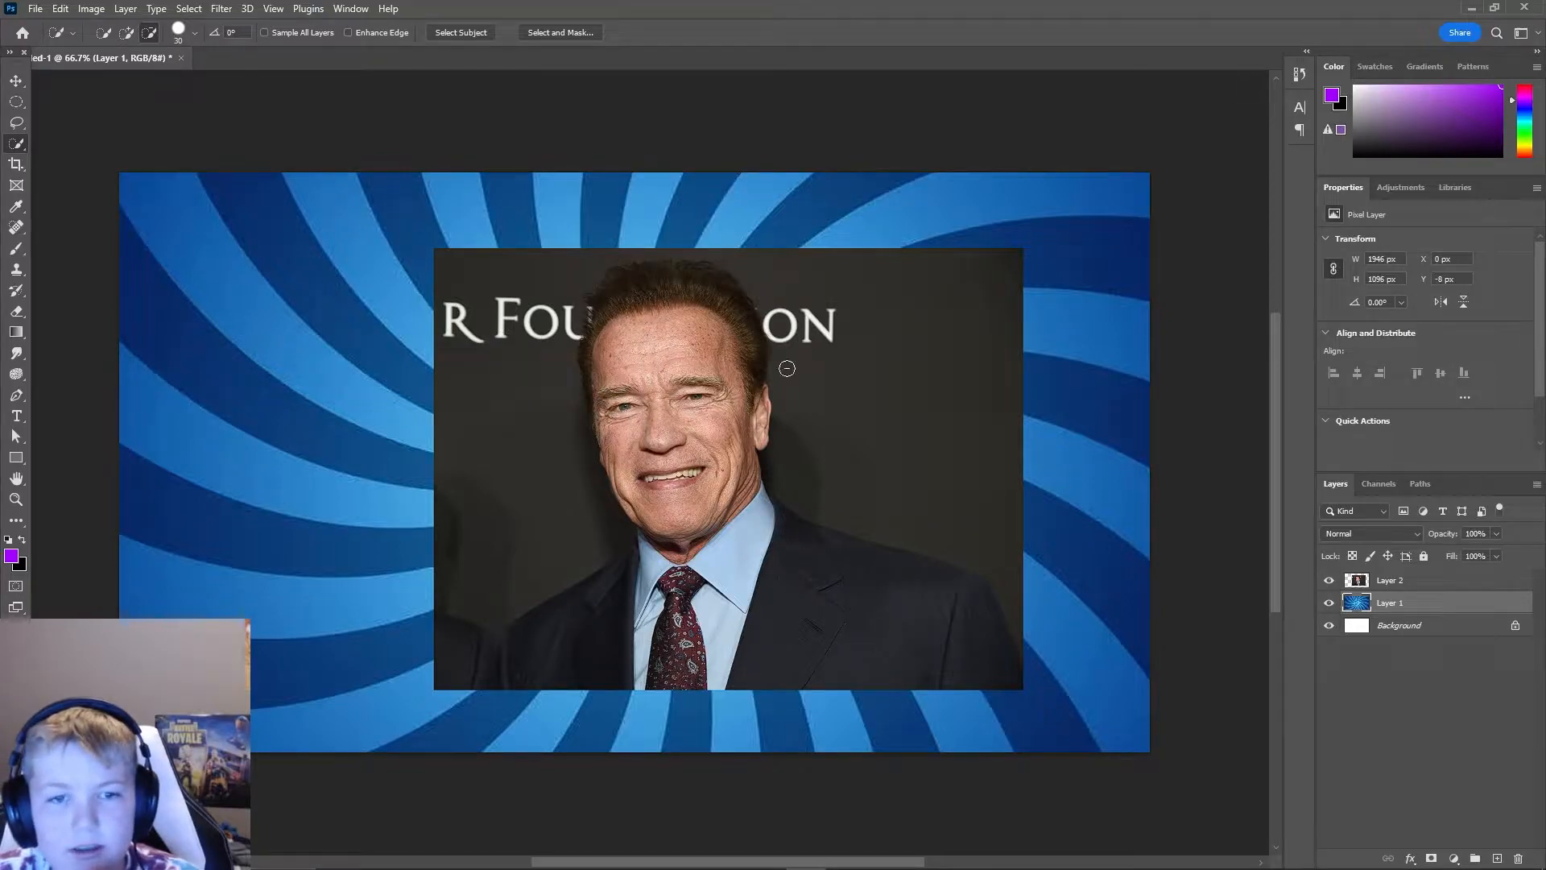
click(1404, 582)
mouse_move(665, 488)
mouse_down()
mouse_move(608, 326)
mouse_move(629, 278)
mouse_move(753, 291)
mouse_move(811, 666)
mouse_move(712, 563)
mouse_up()
key(ctrl+d)
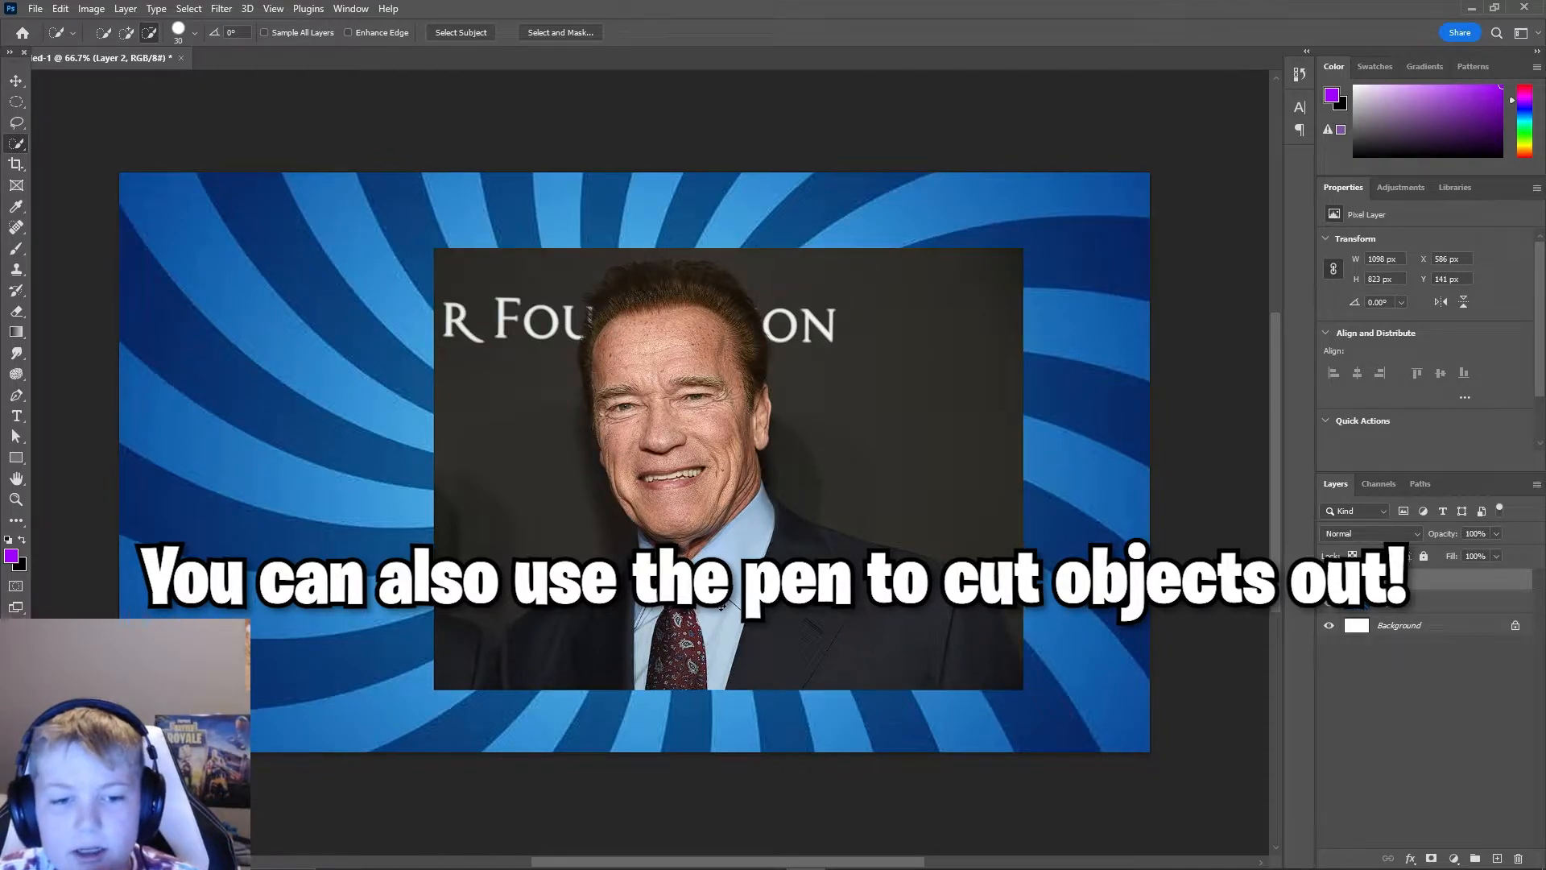
- Select the man in the portrait with a rectangular Object Selection and copy the selection to a new layer
right_click(16, 144)
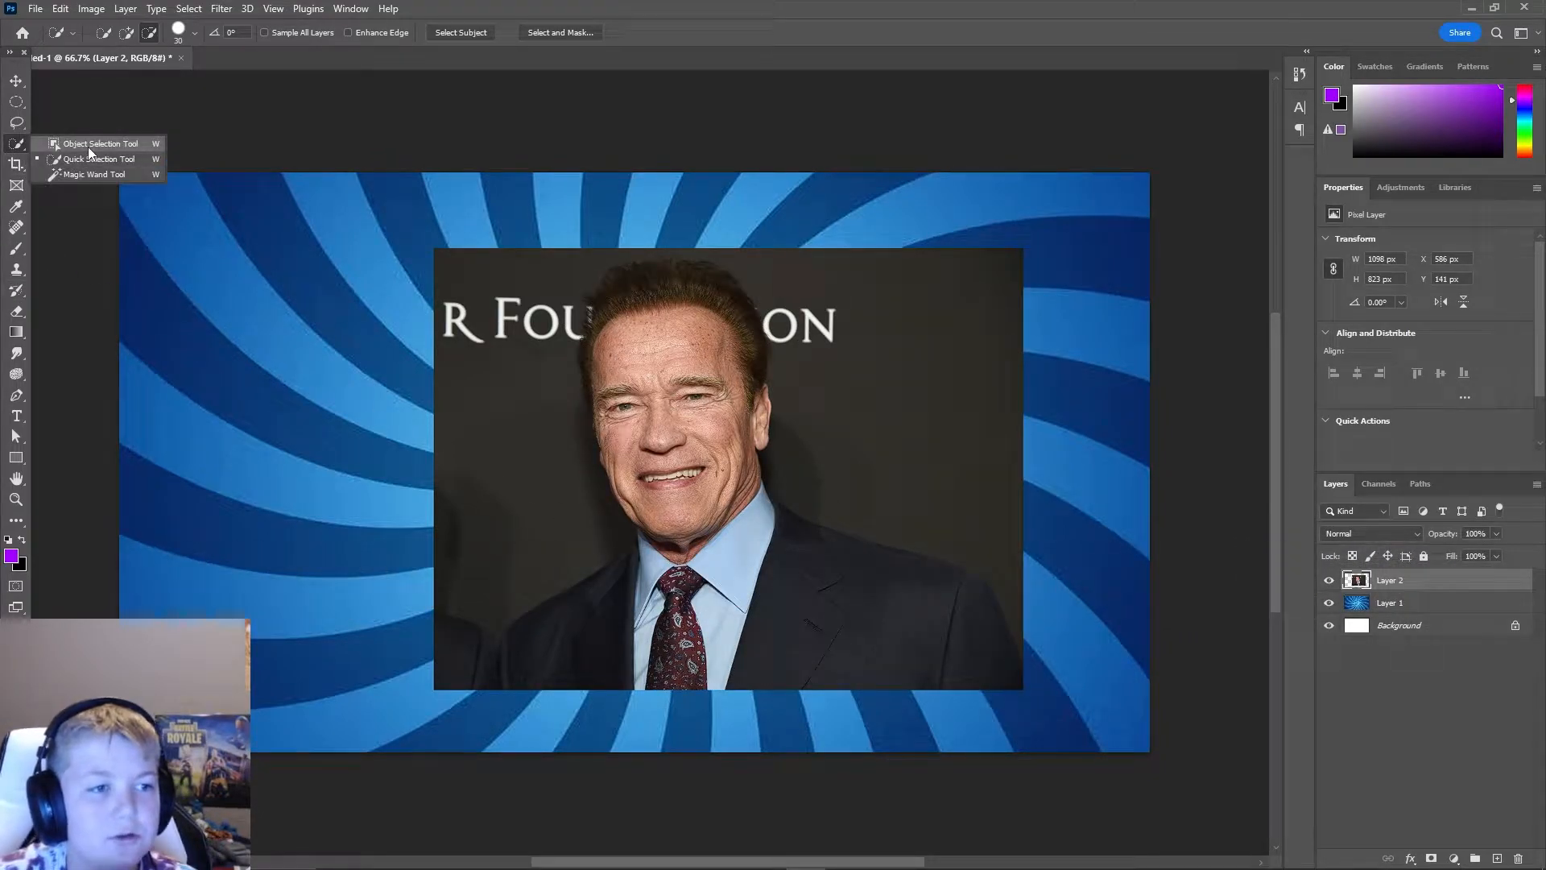
click(77, 145)
drag(481, 259, 1022, 691)
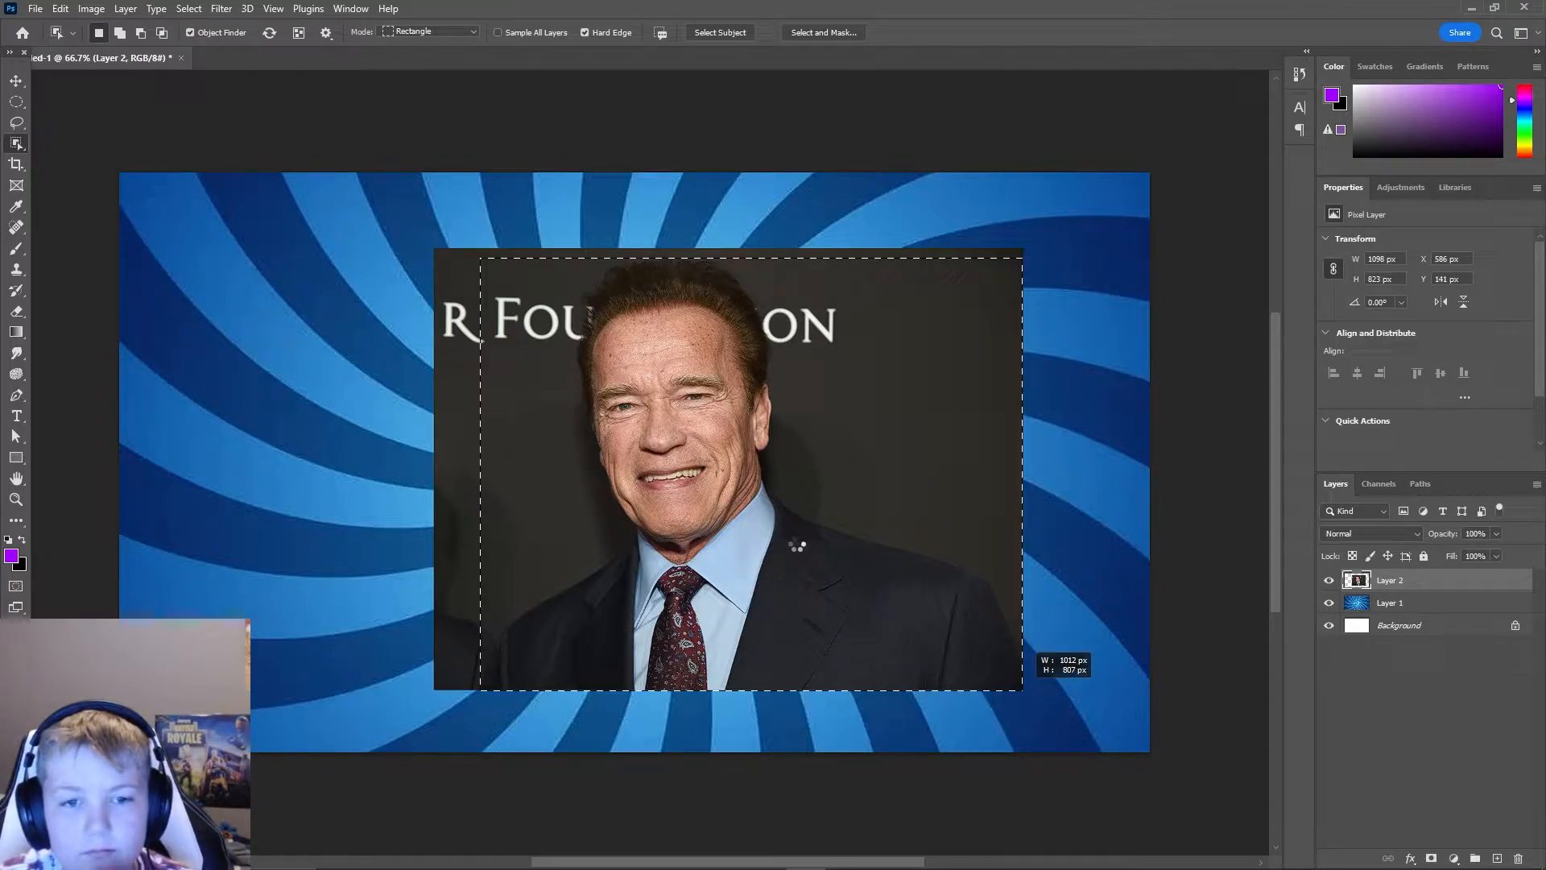
drag(1023, 690, 1023, 690)
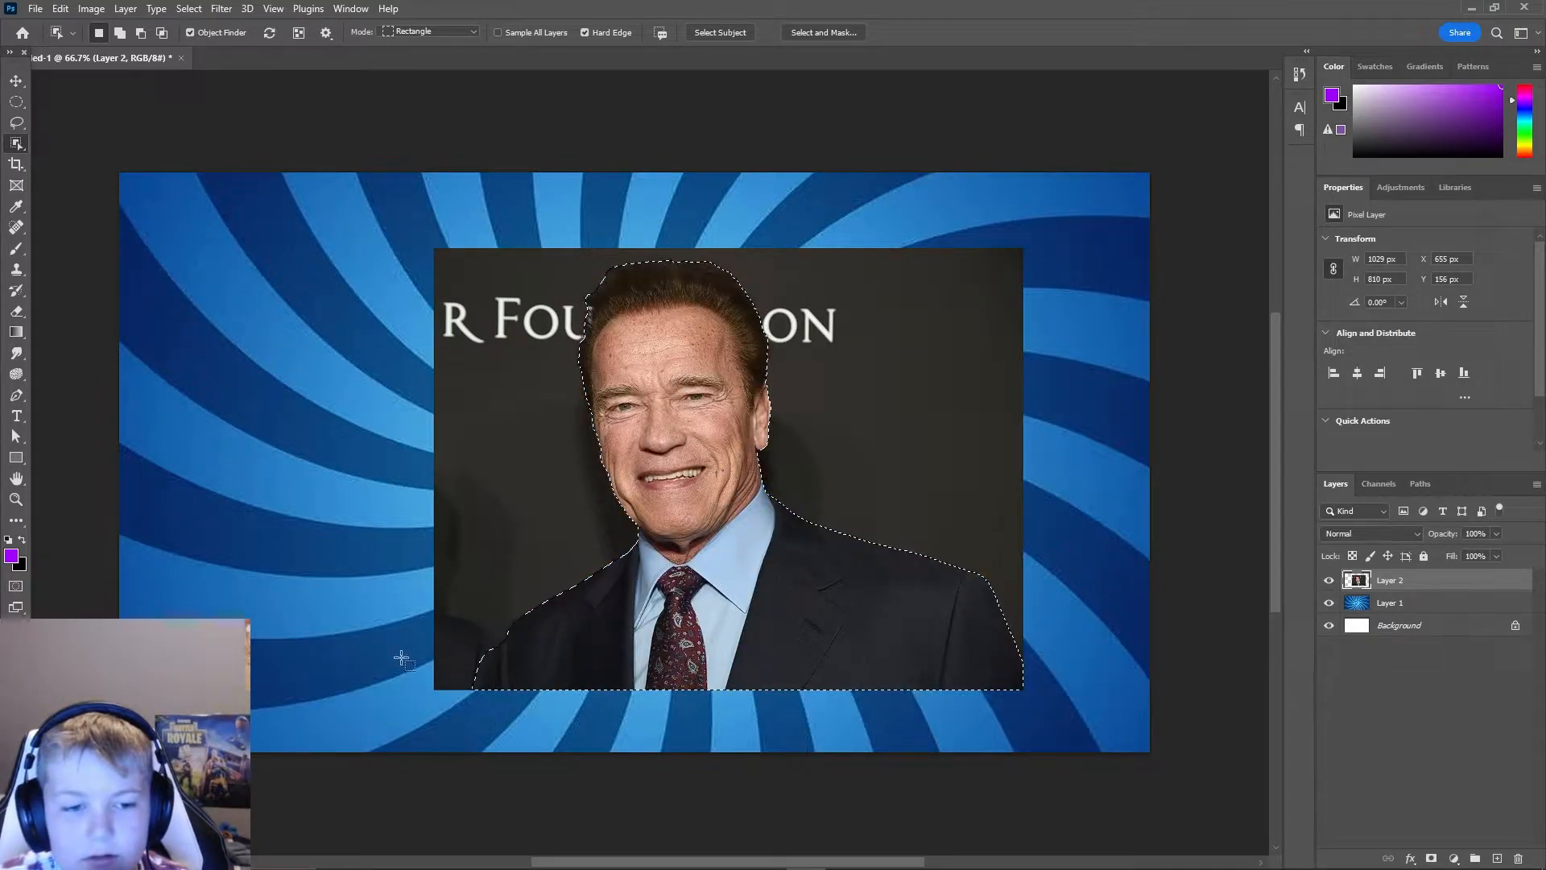
right_click(680, 411)
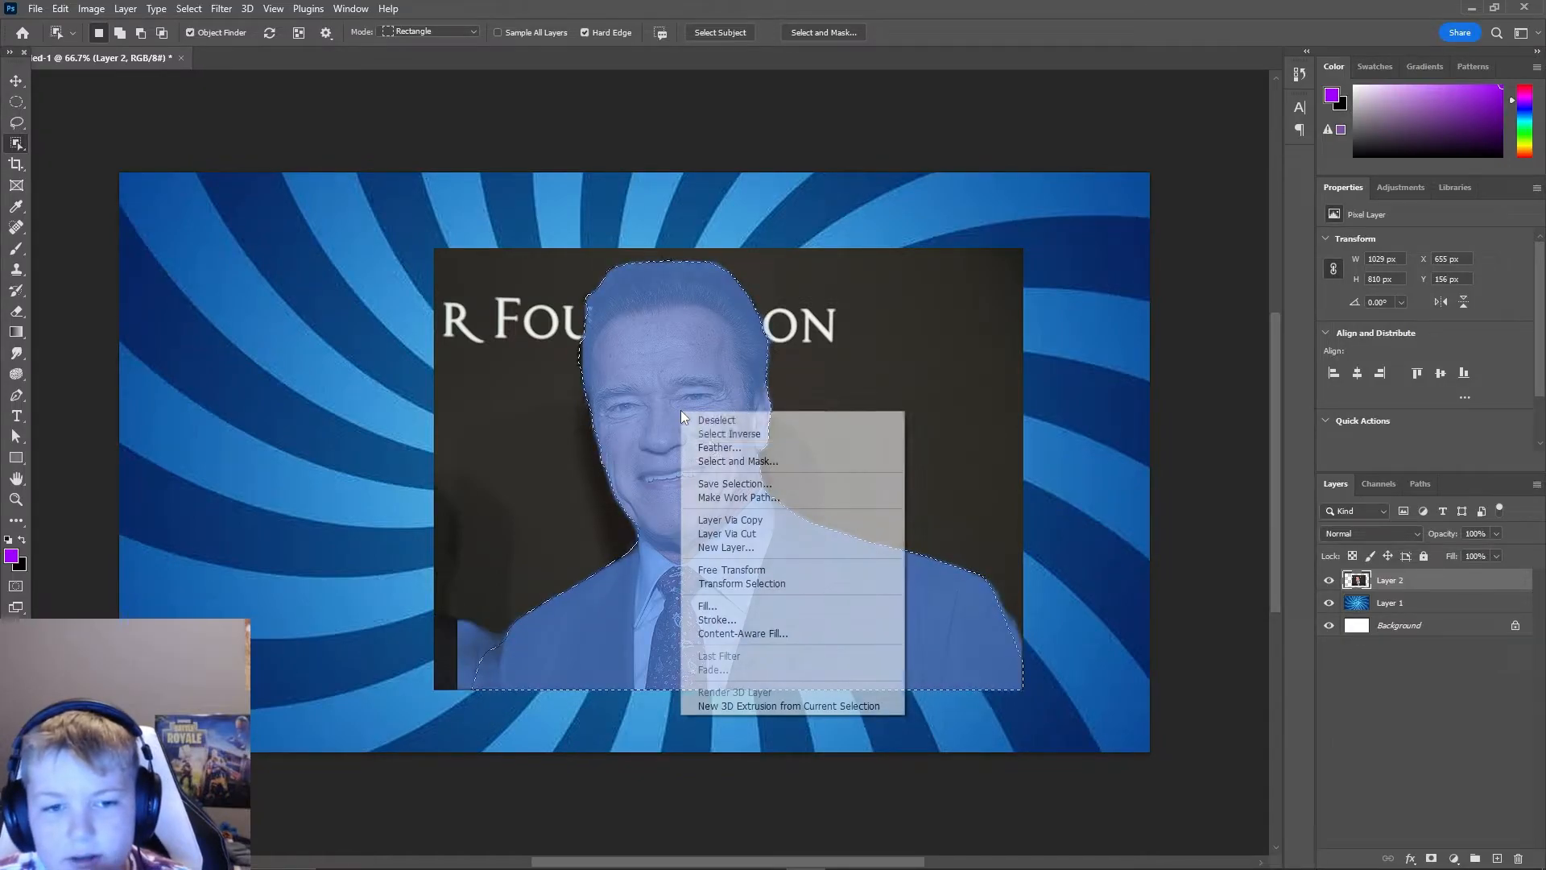
click(753, 524)
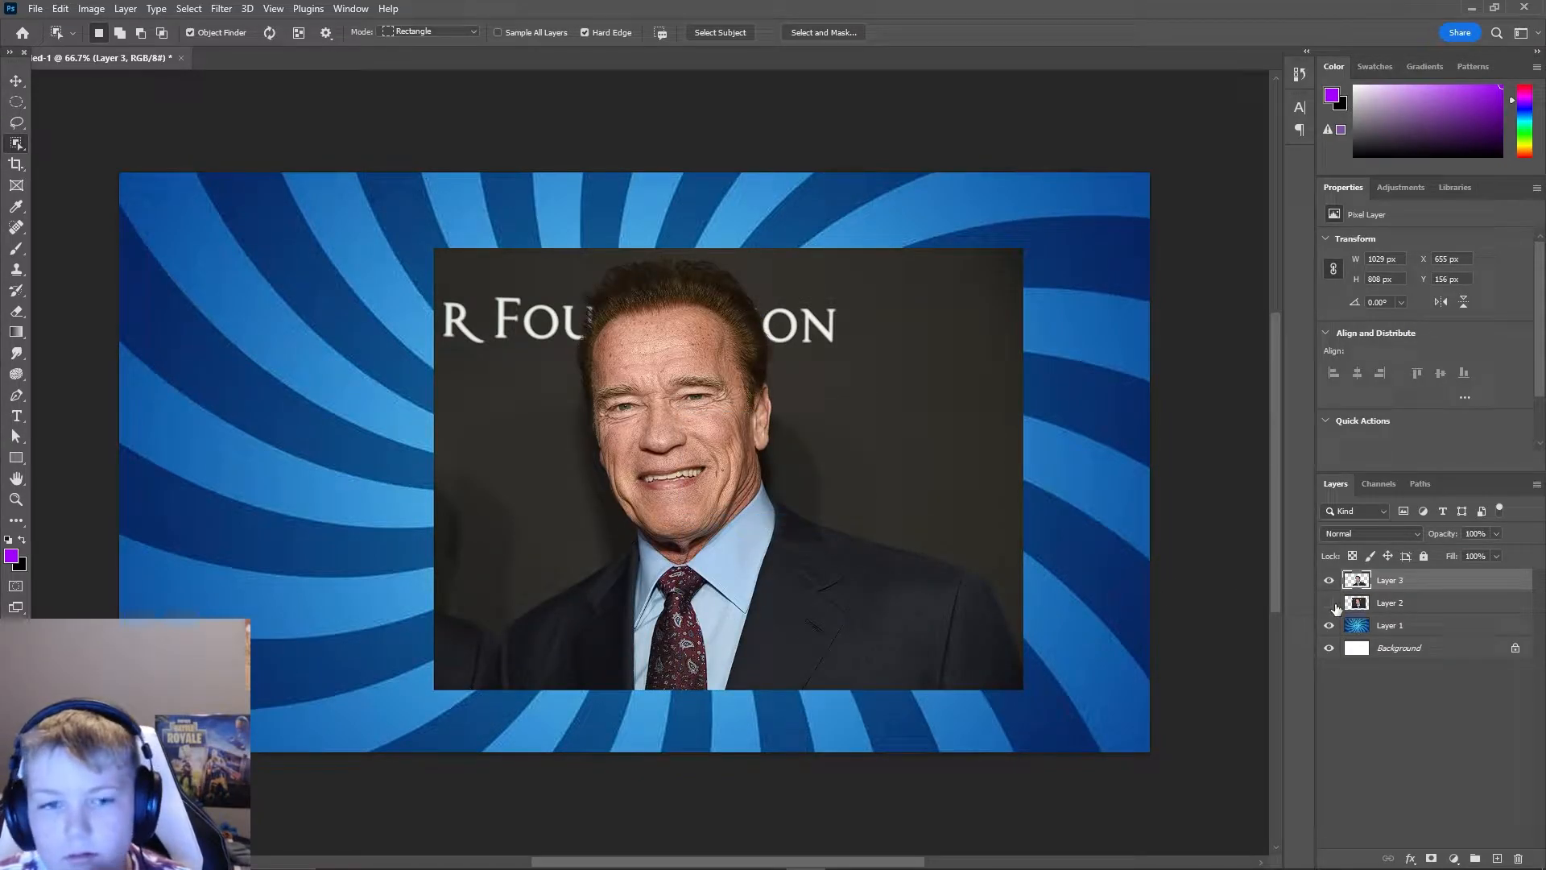
- Inspect the man's cutout by temporarily hiding the original portrait layer, and select that original layer
click(1330, 604)
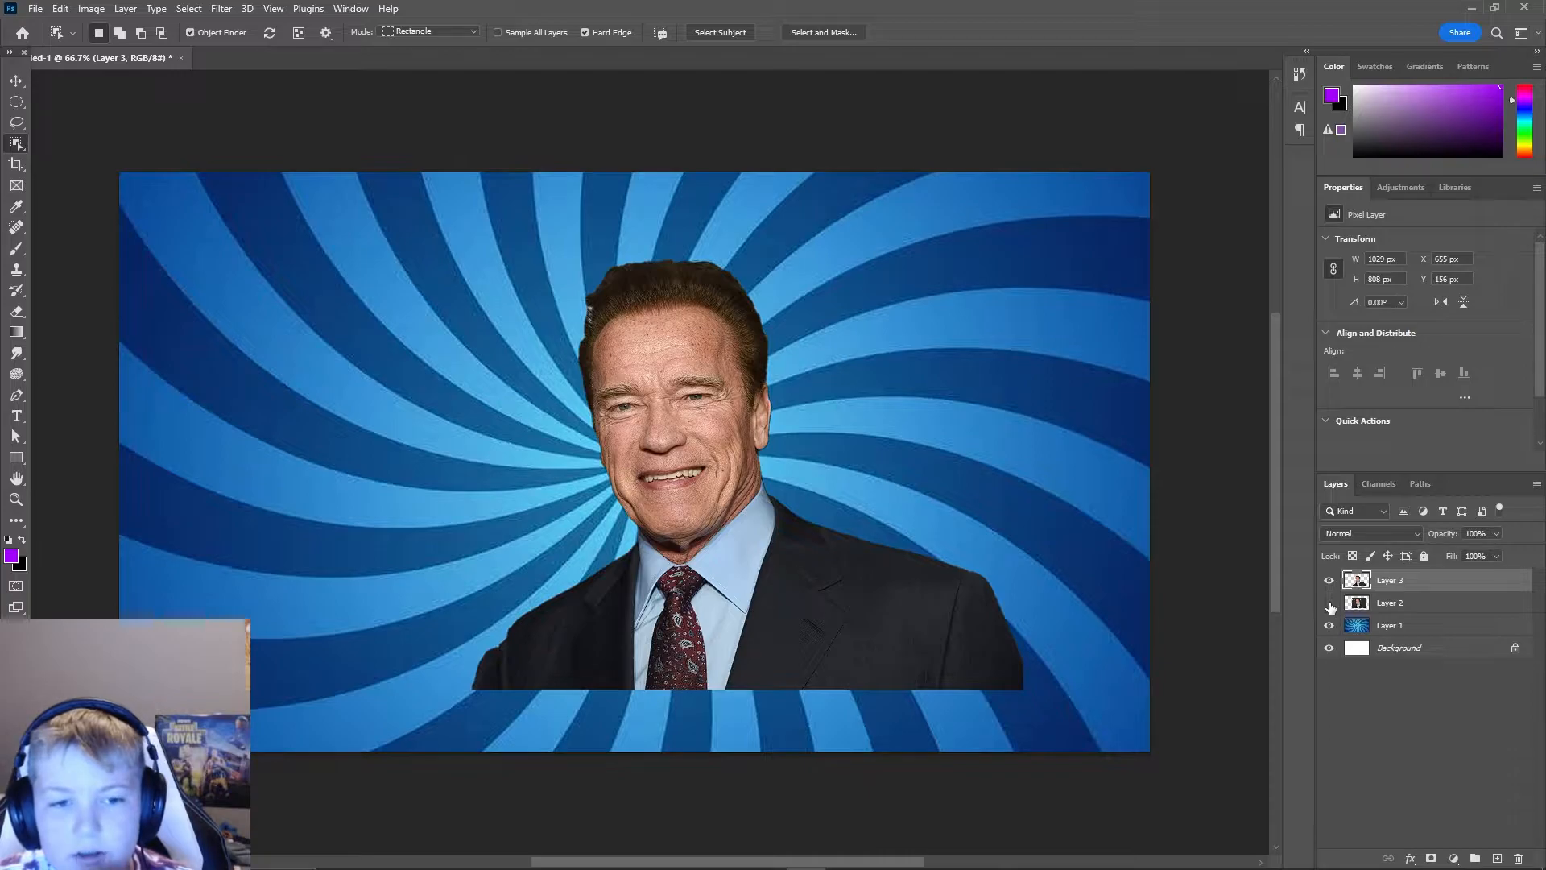
click(1329, 604)
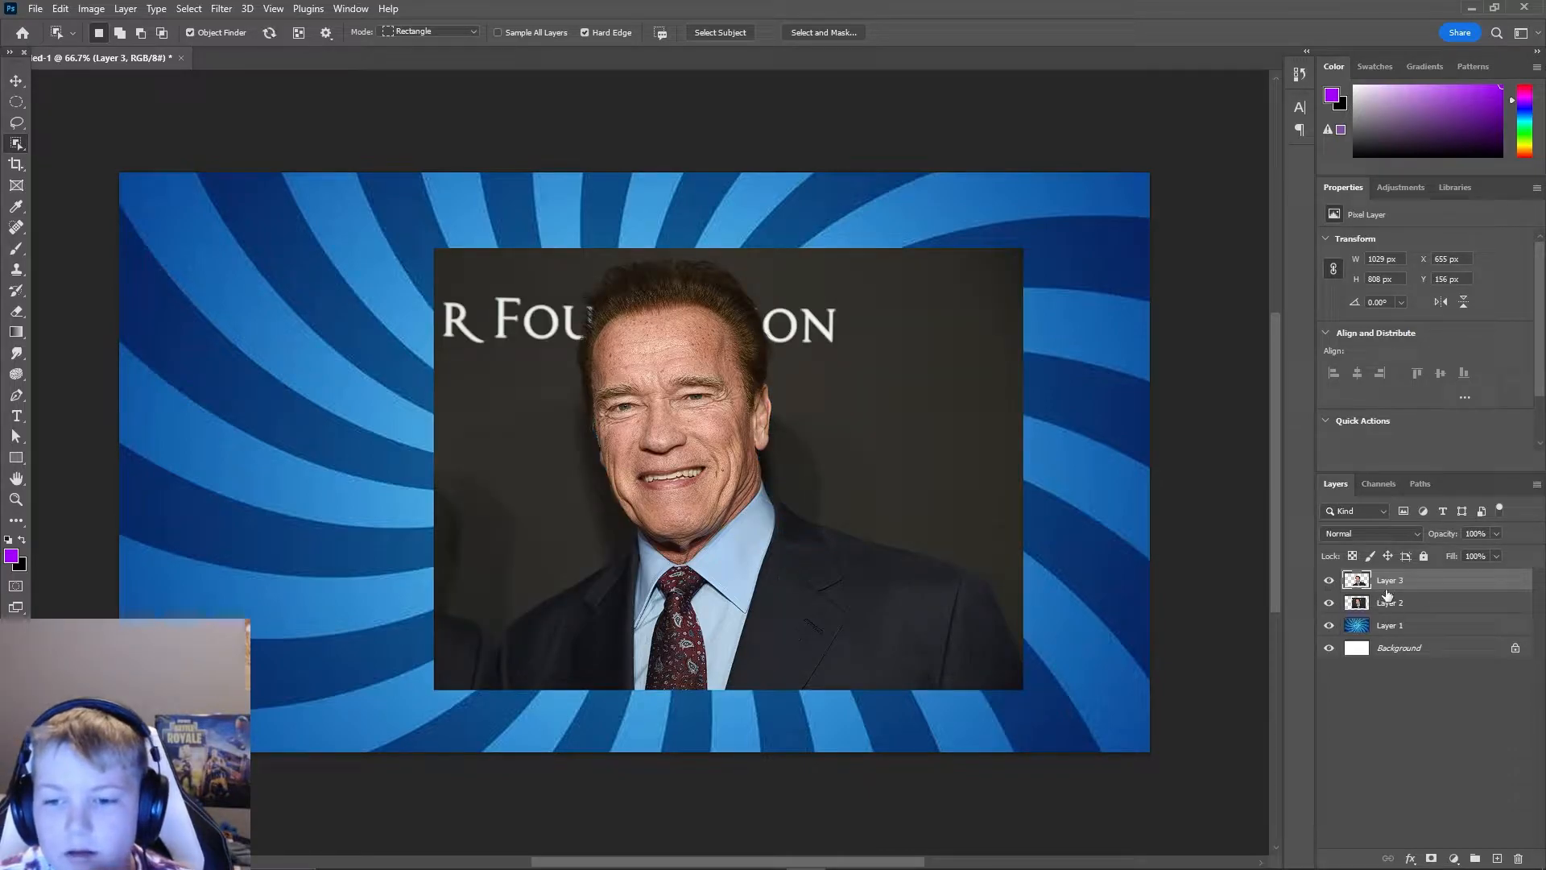
click(1385, 606)
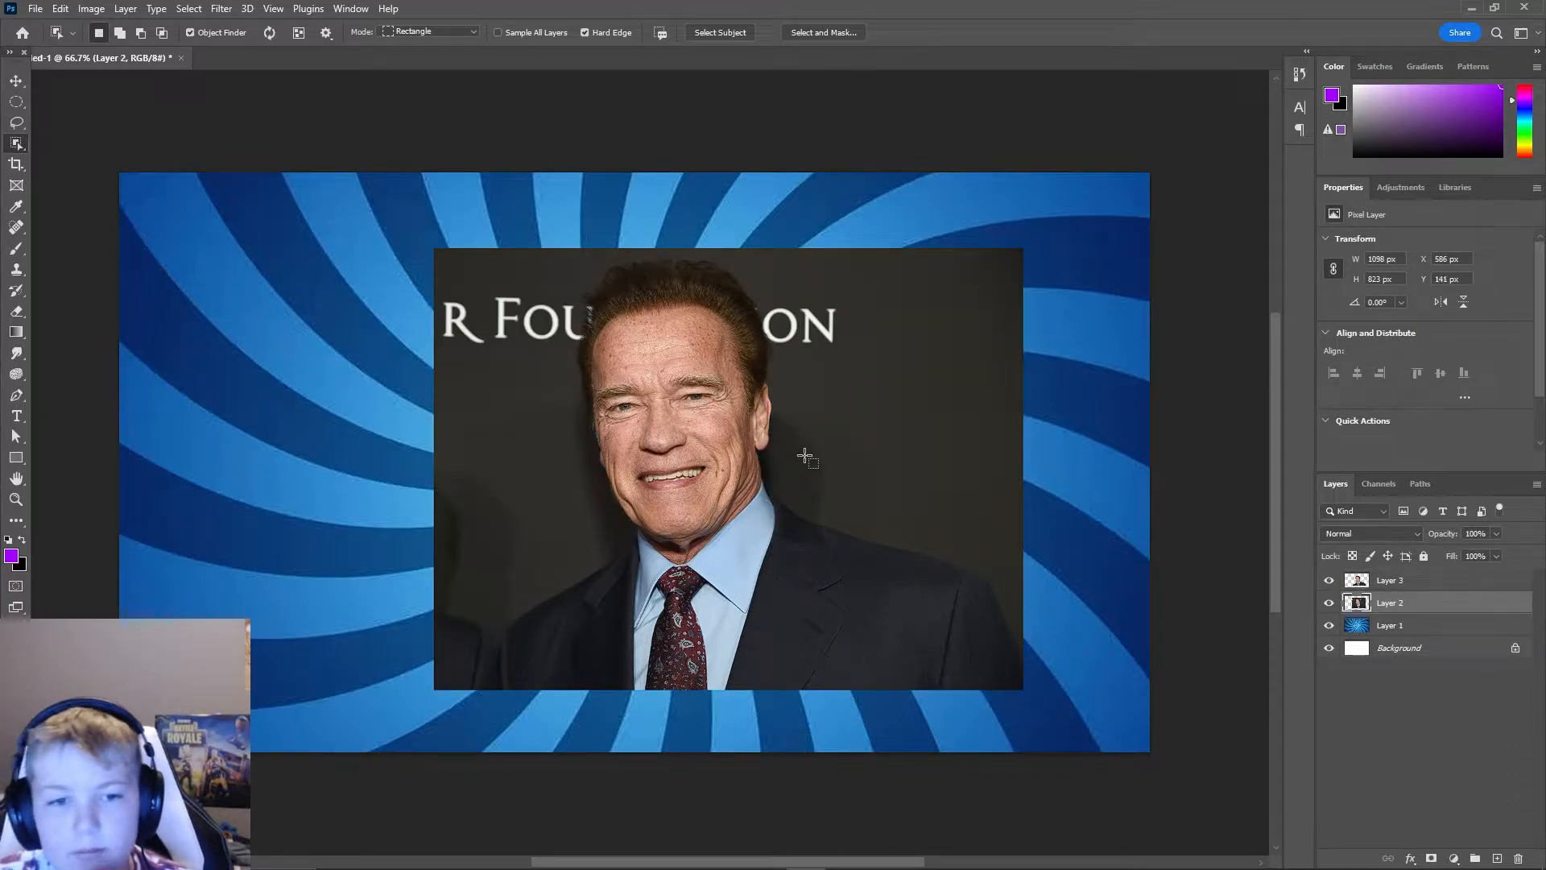
right_click(635, 301)
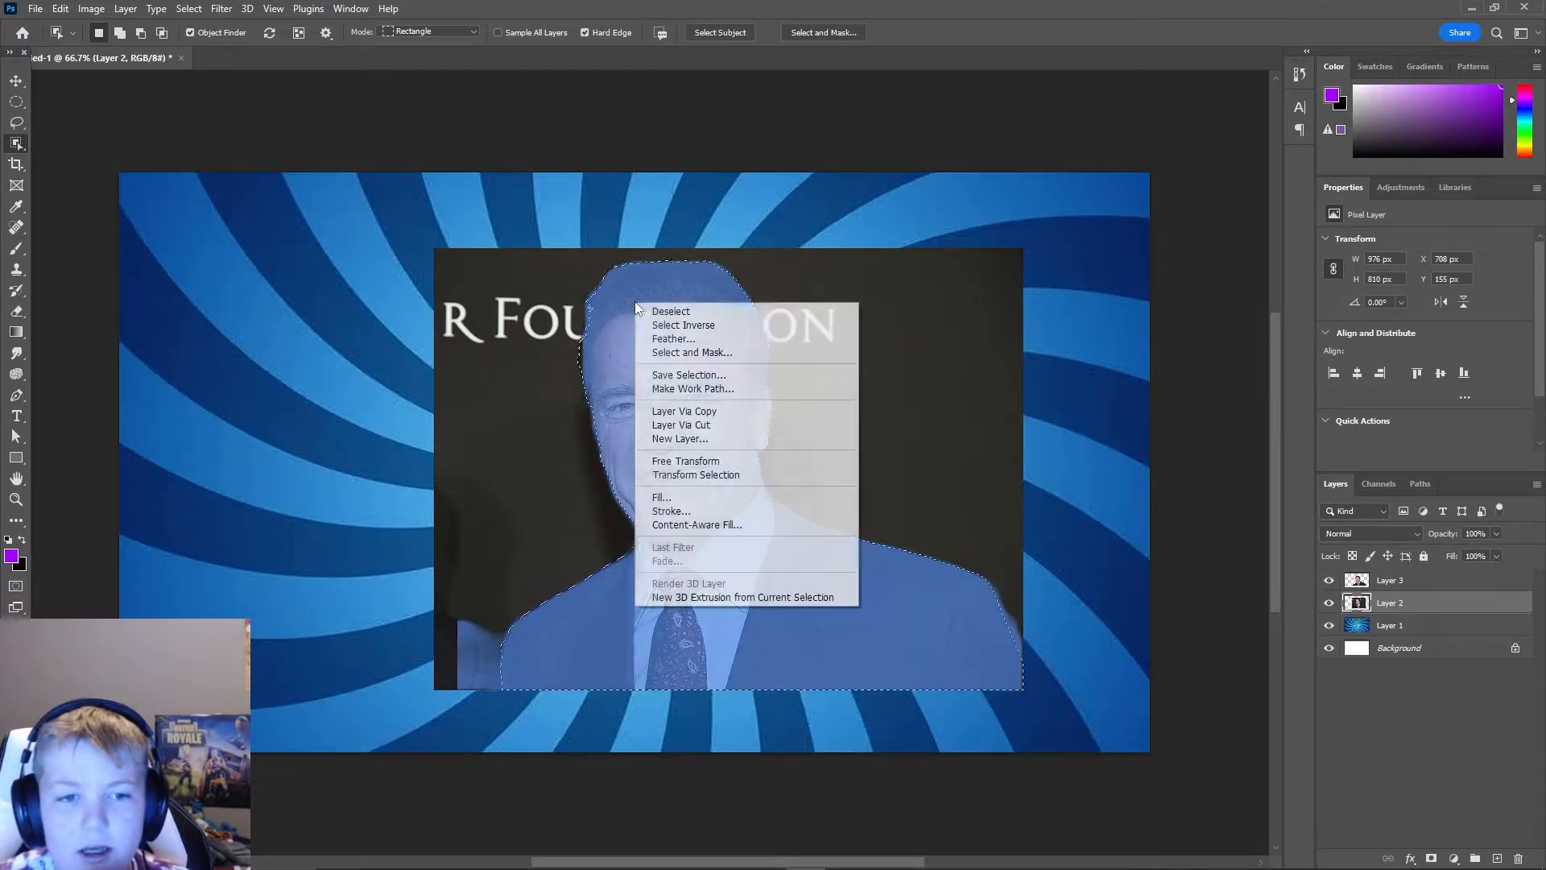
click(719, 352)
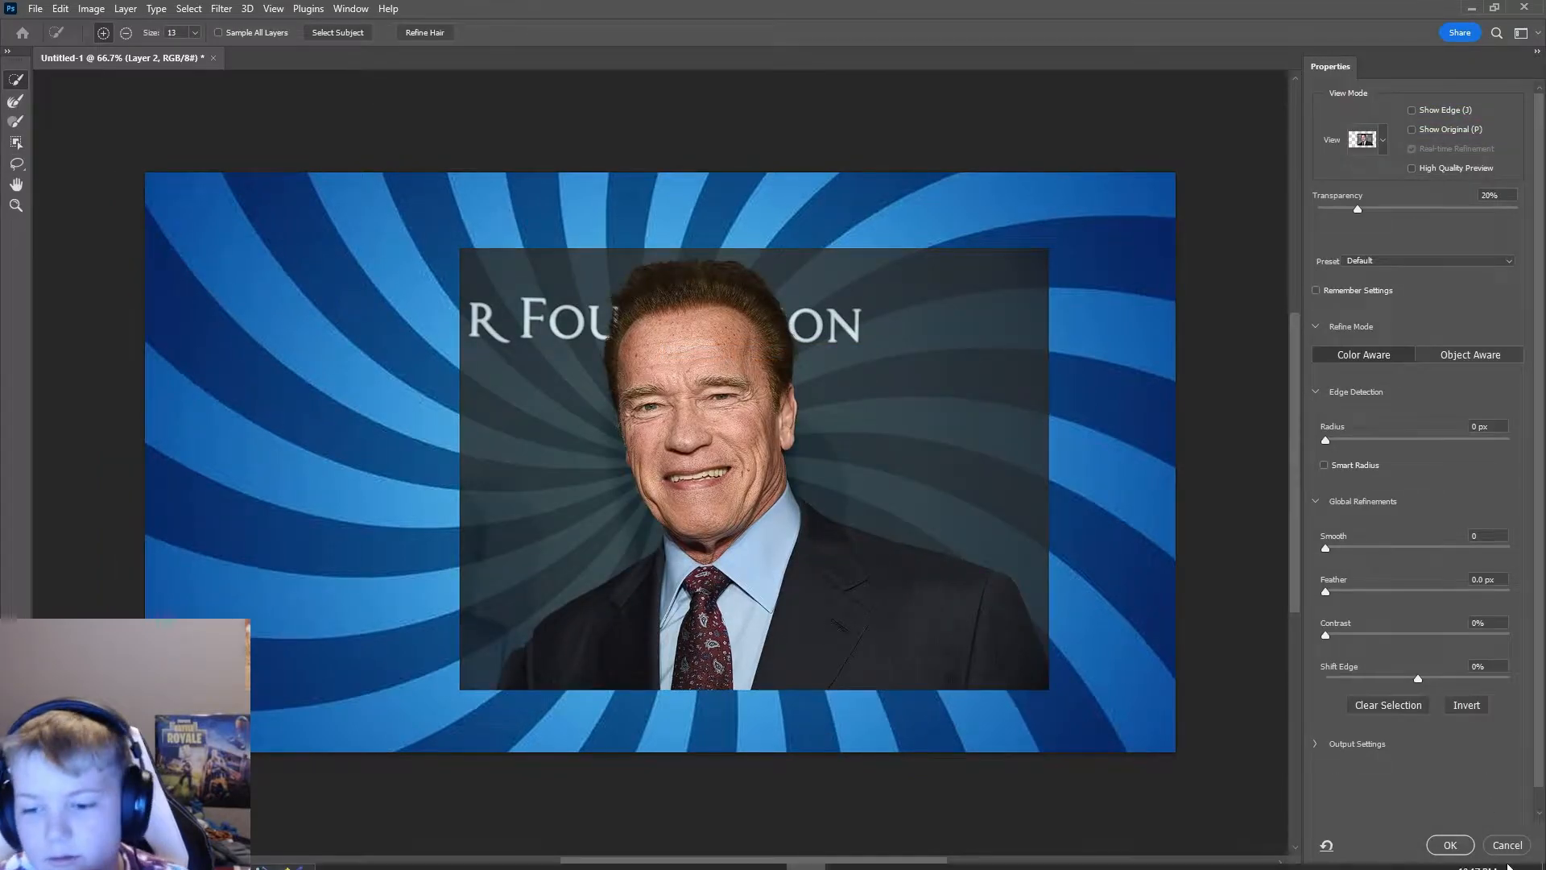
click(1327, 442)
drag(1327, 442, 1220, 295)
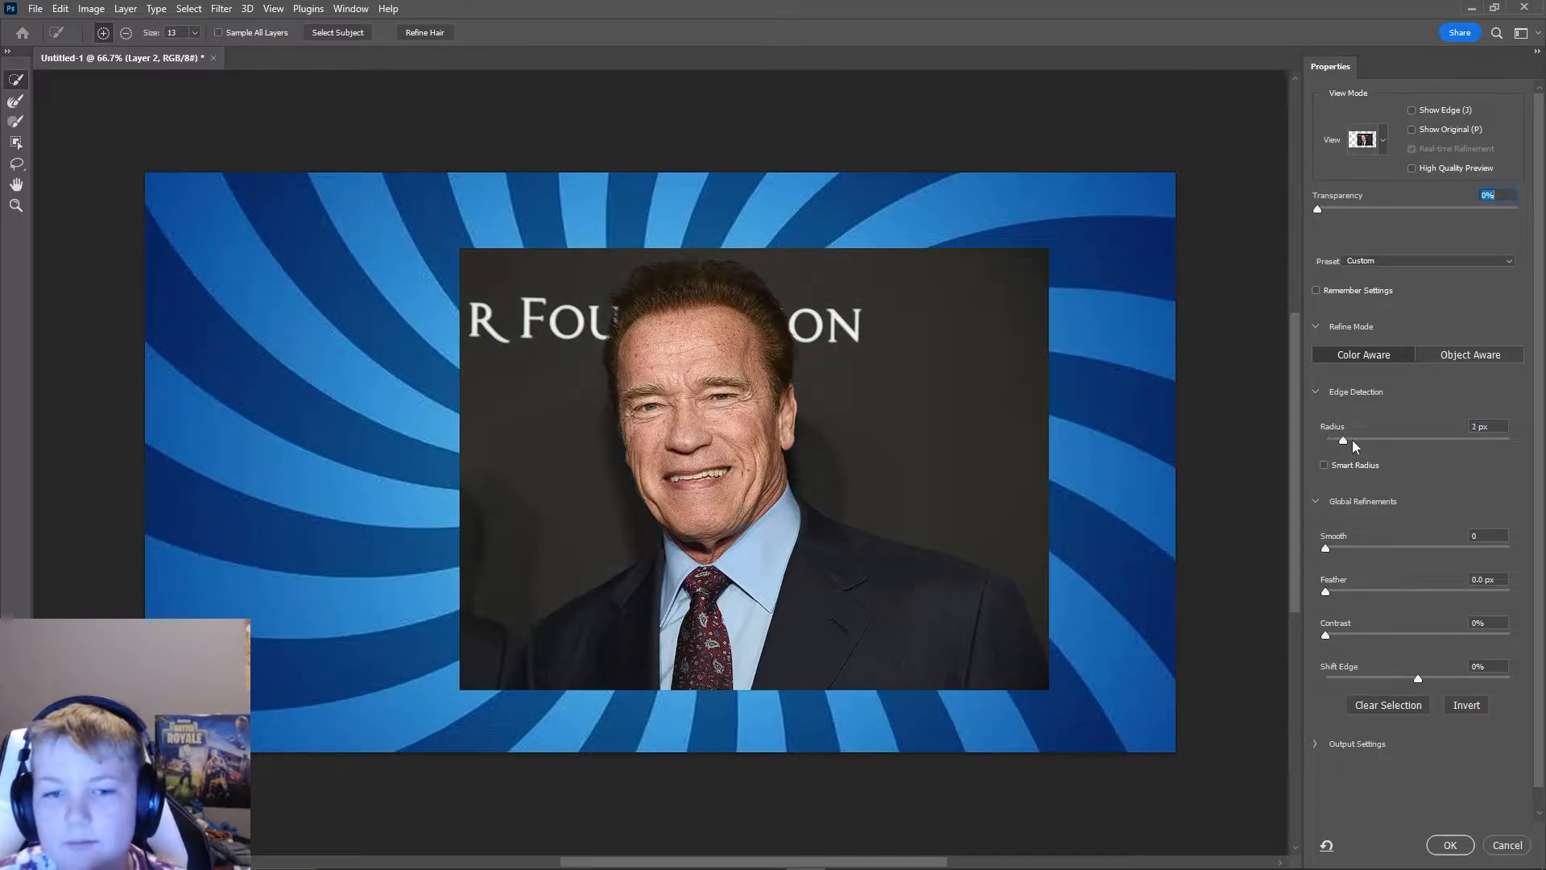
drag(1347, 443, 1326, 442)
click(1326, 548)
click(1508, 842)
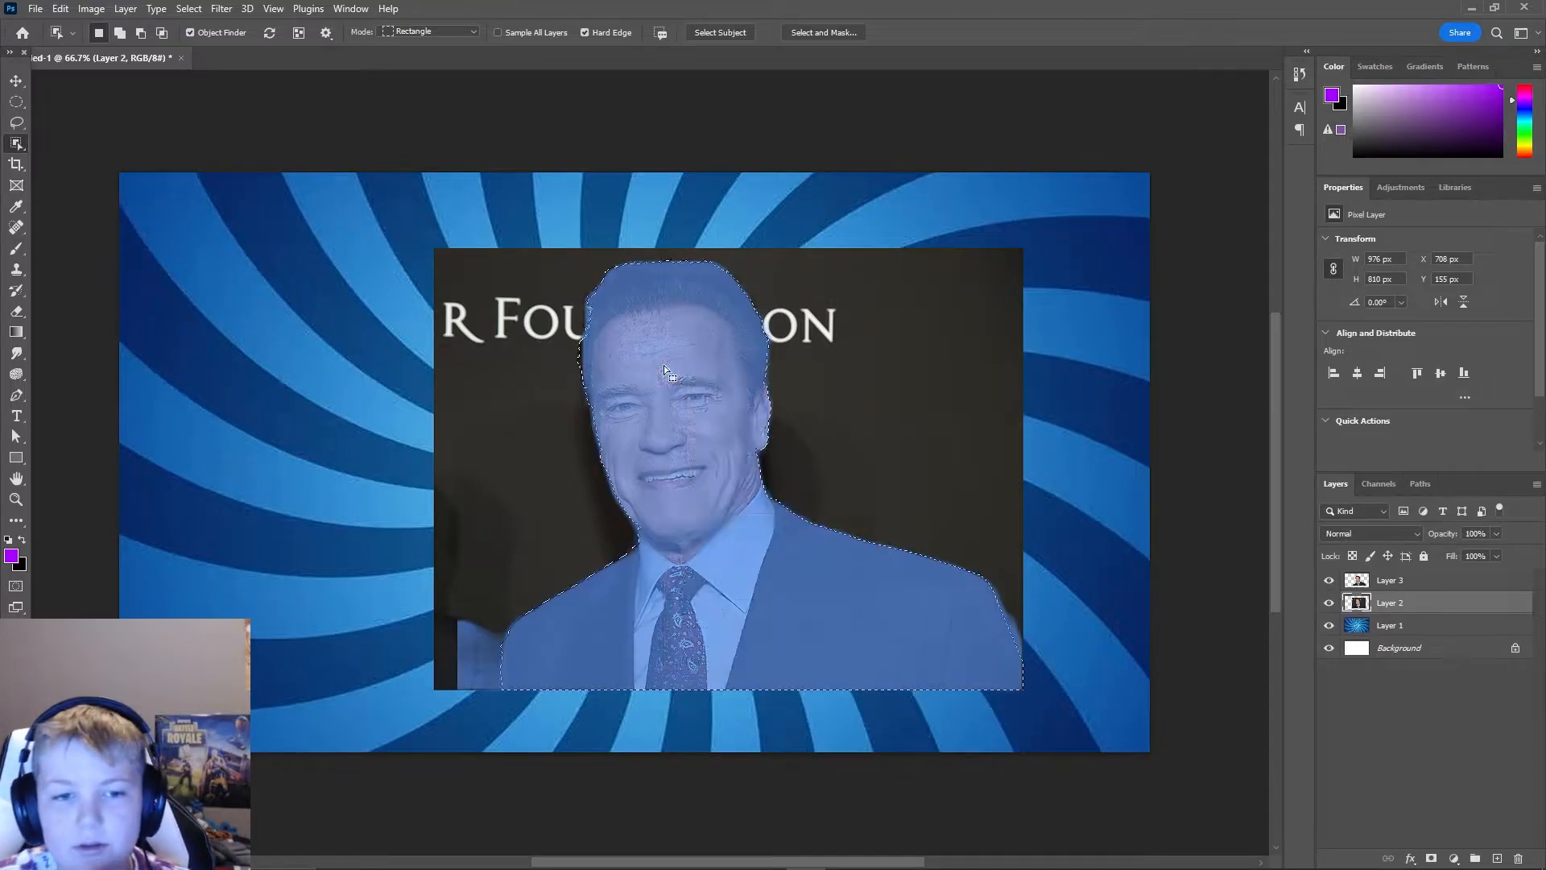
right_click(663, 365)
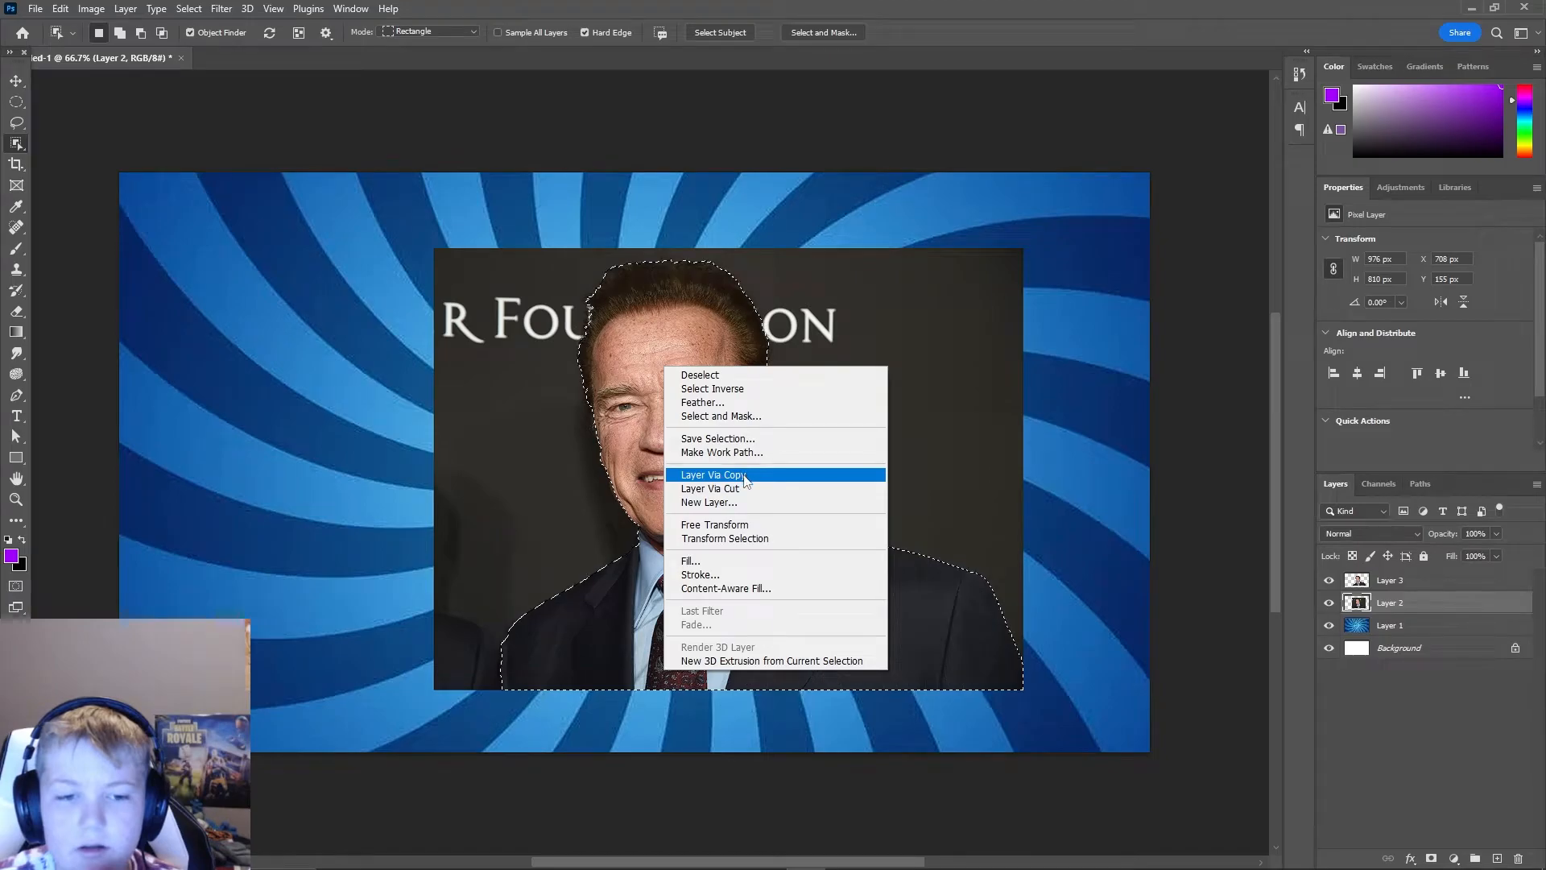
click(703, 561)
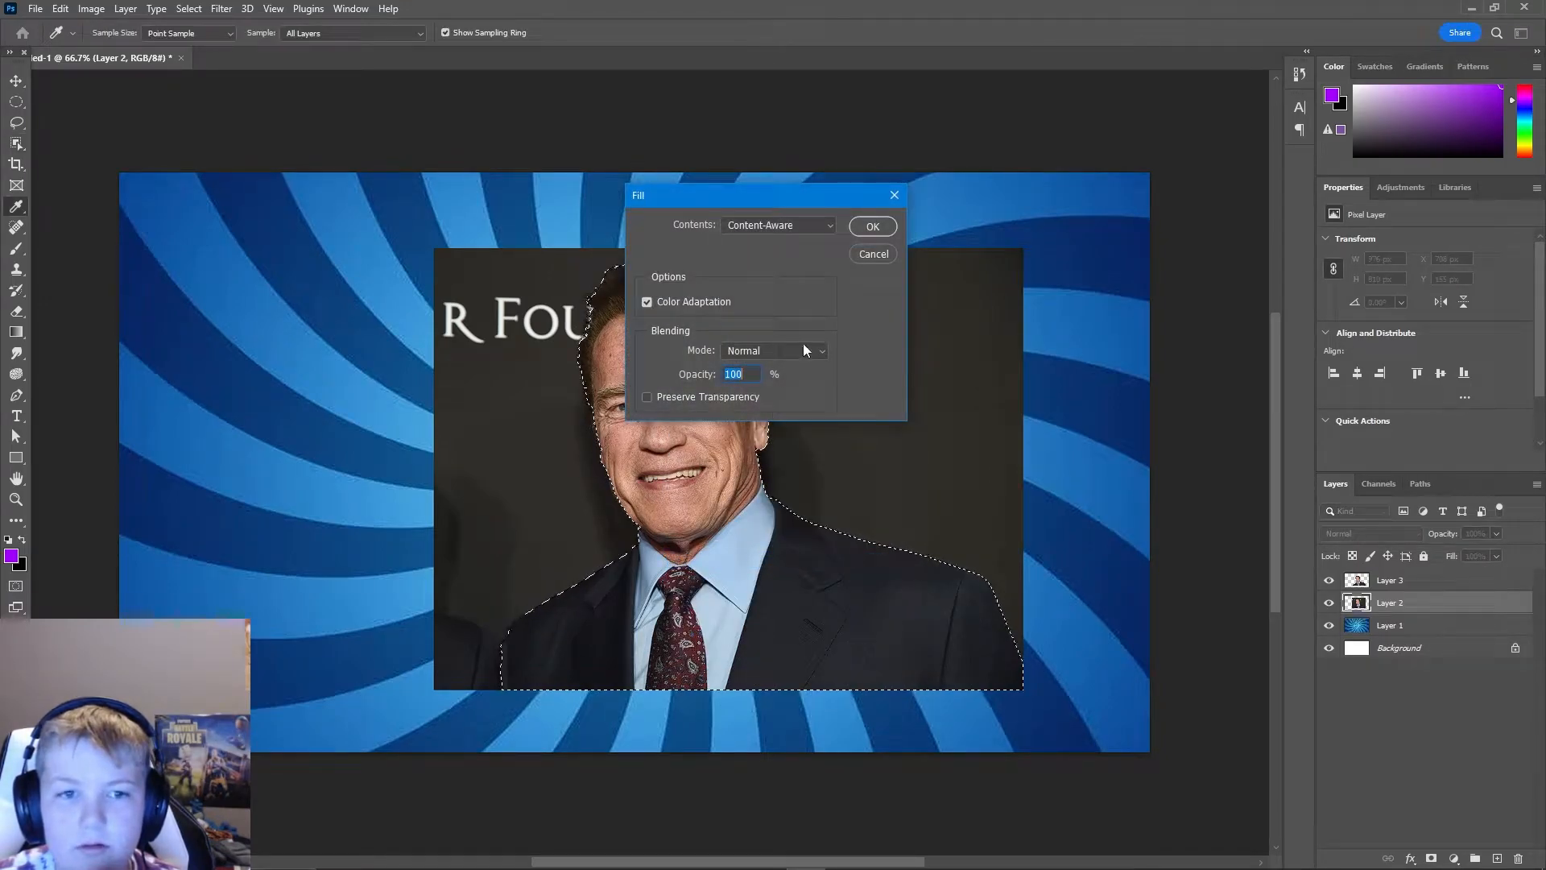
click(894, 196)
- Copy the selected man from the portrait to a new layer and hide the original portrait layer
right_click(731, 436)
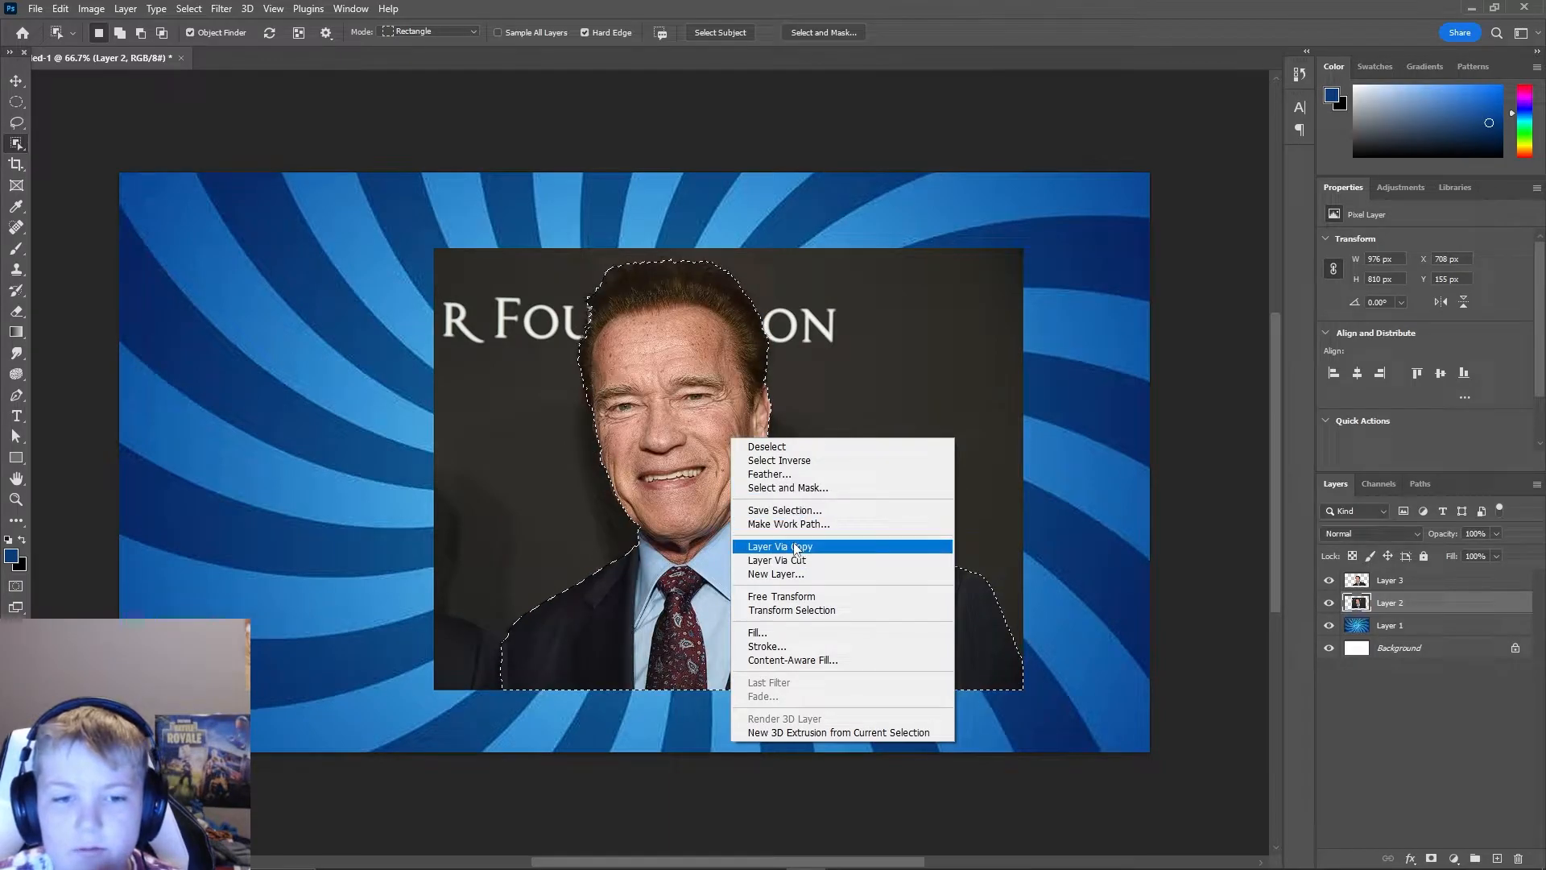
click(799, 551)
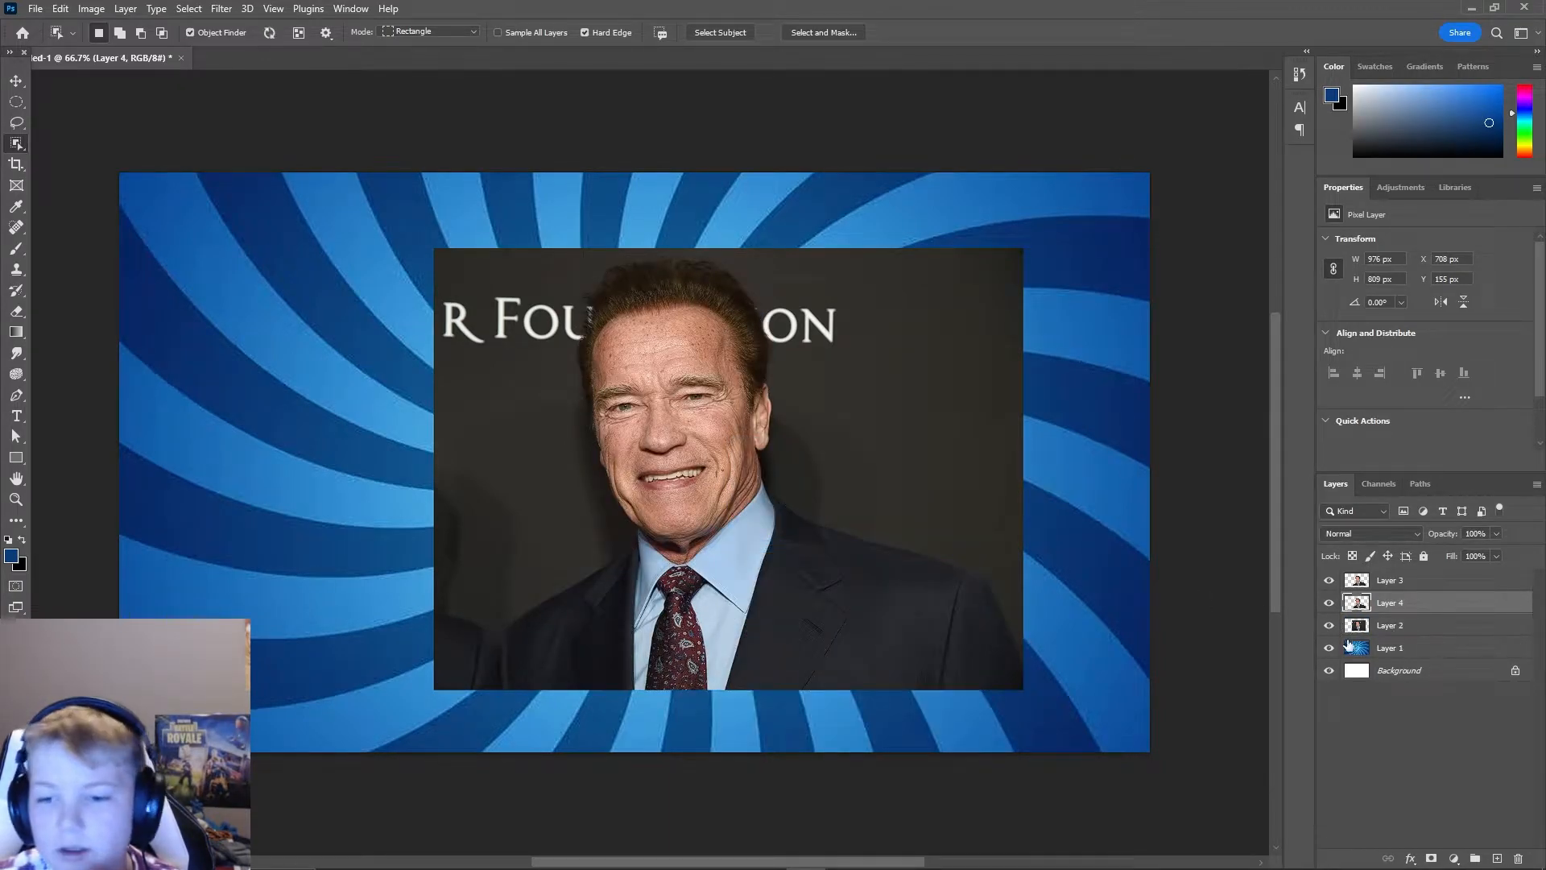
click(1329, 625)
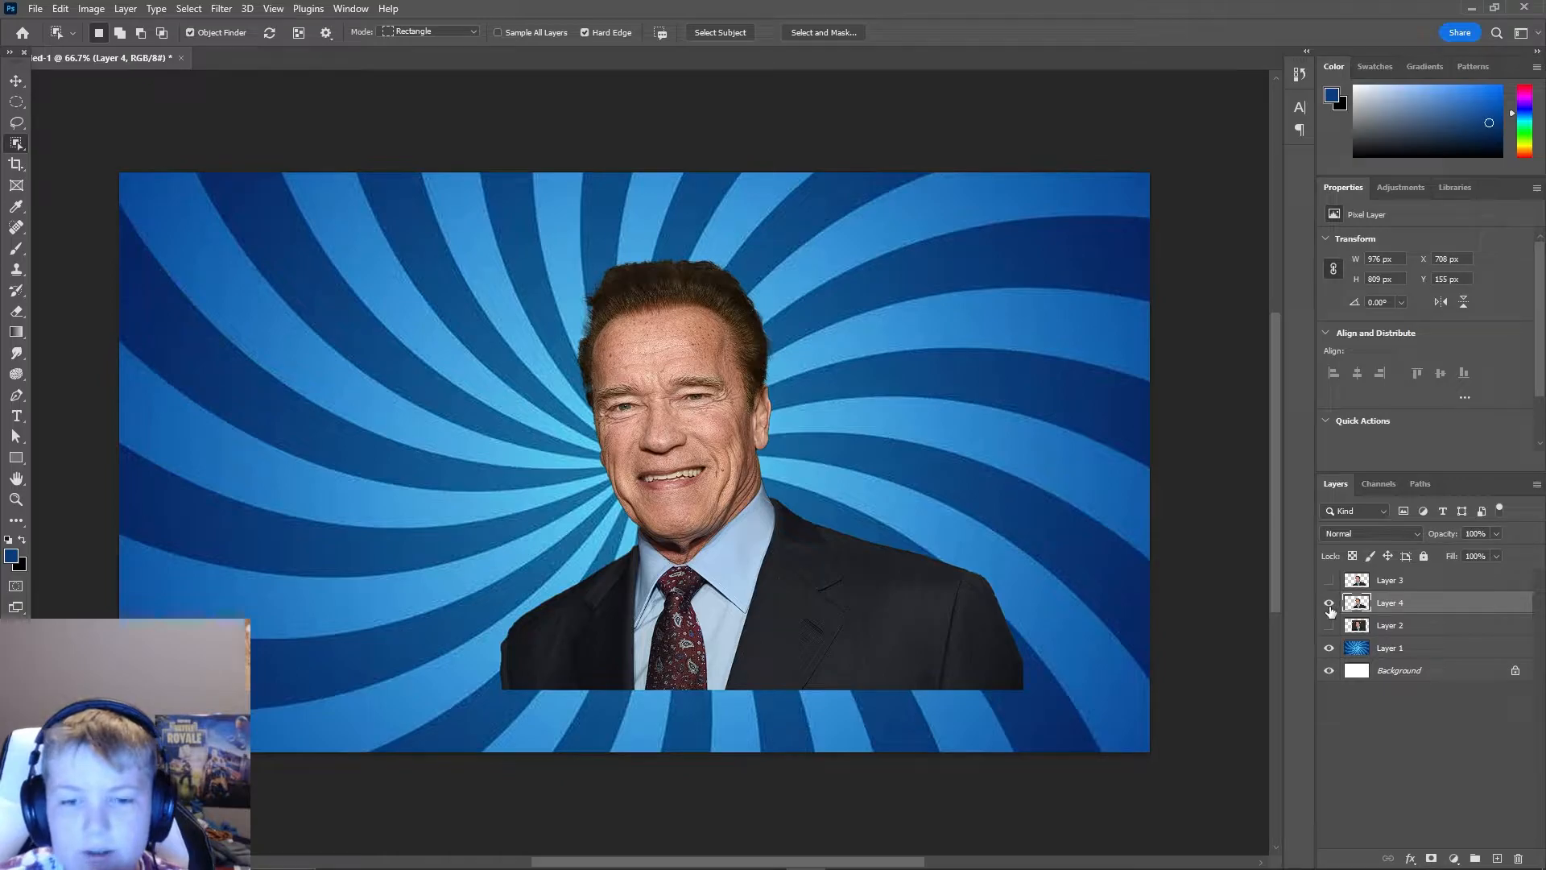
- Toggle the visibility of Layer 3 and Layer 4 to compare the two cutouts, leaving both shown
click(1329, 603)
click(1329, 580)
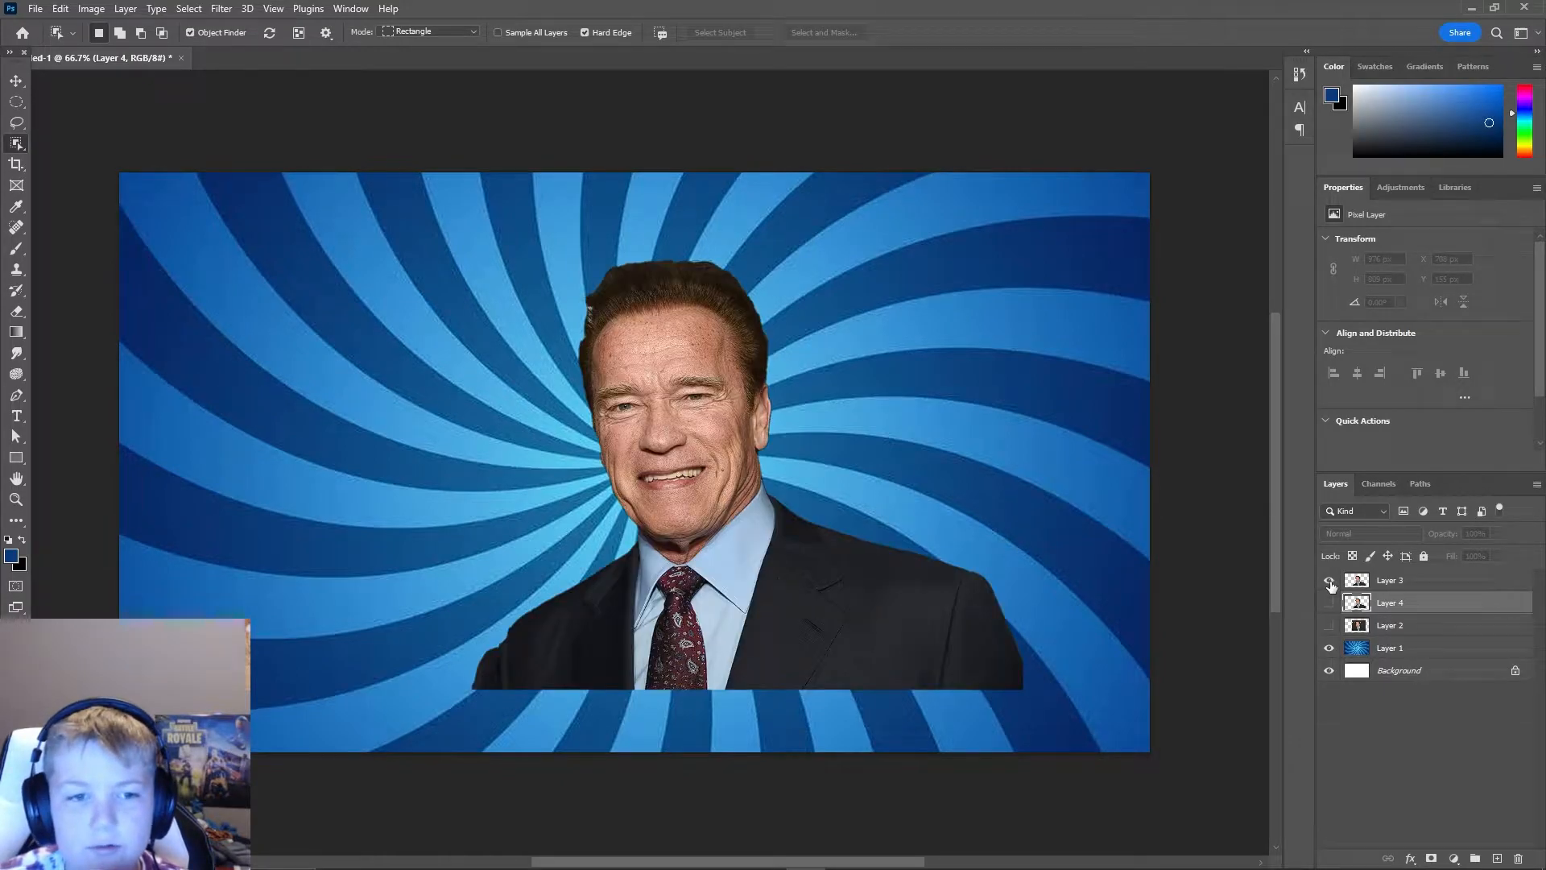
click(1329, 603)
click(1329, 580)
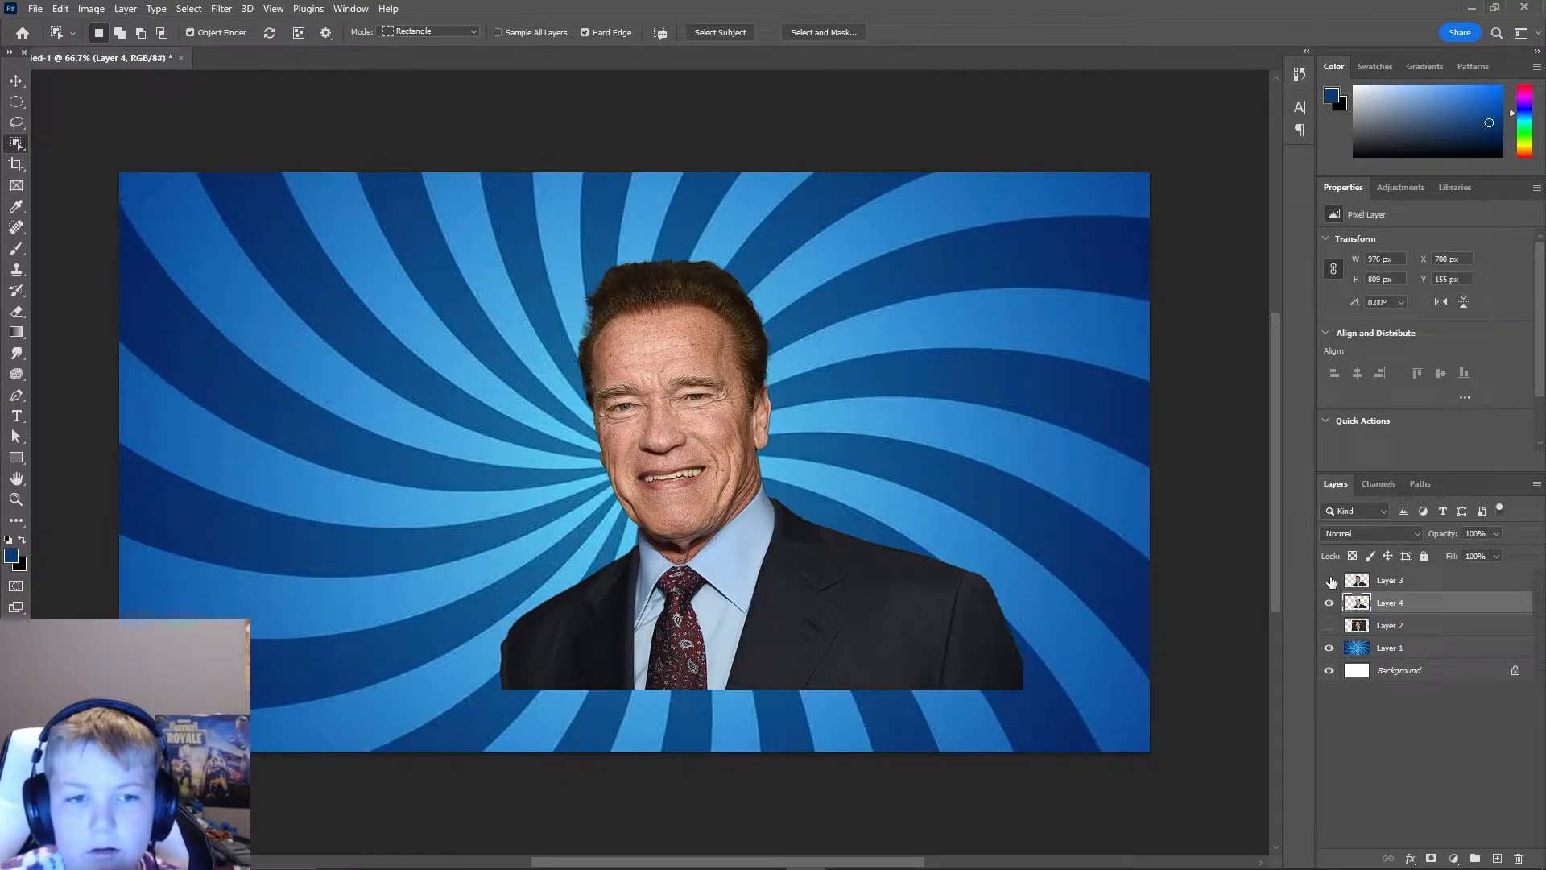
click(1329, 580)
click(1329, 602)
click(1329, 603)
click(1328, 602)
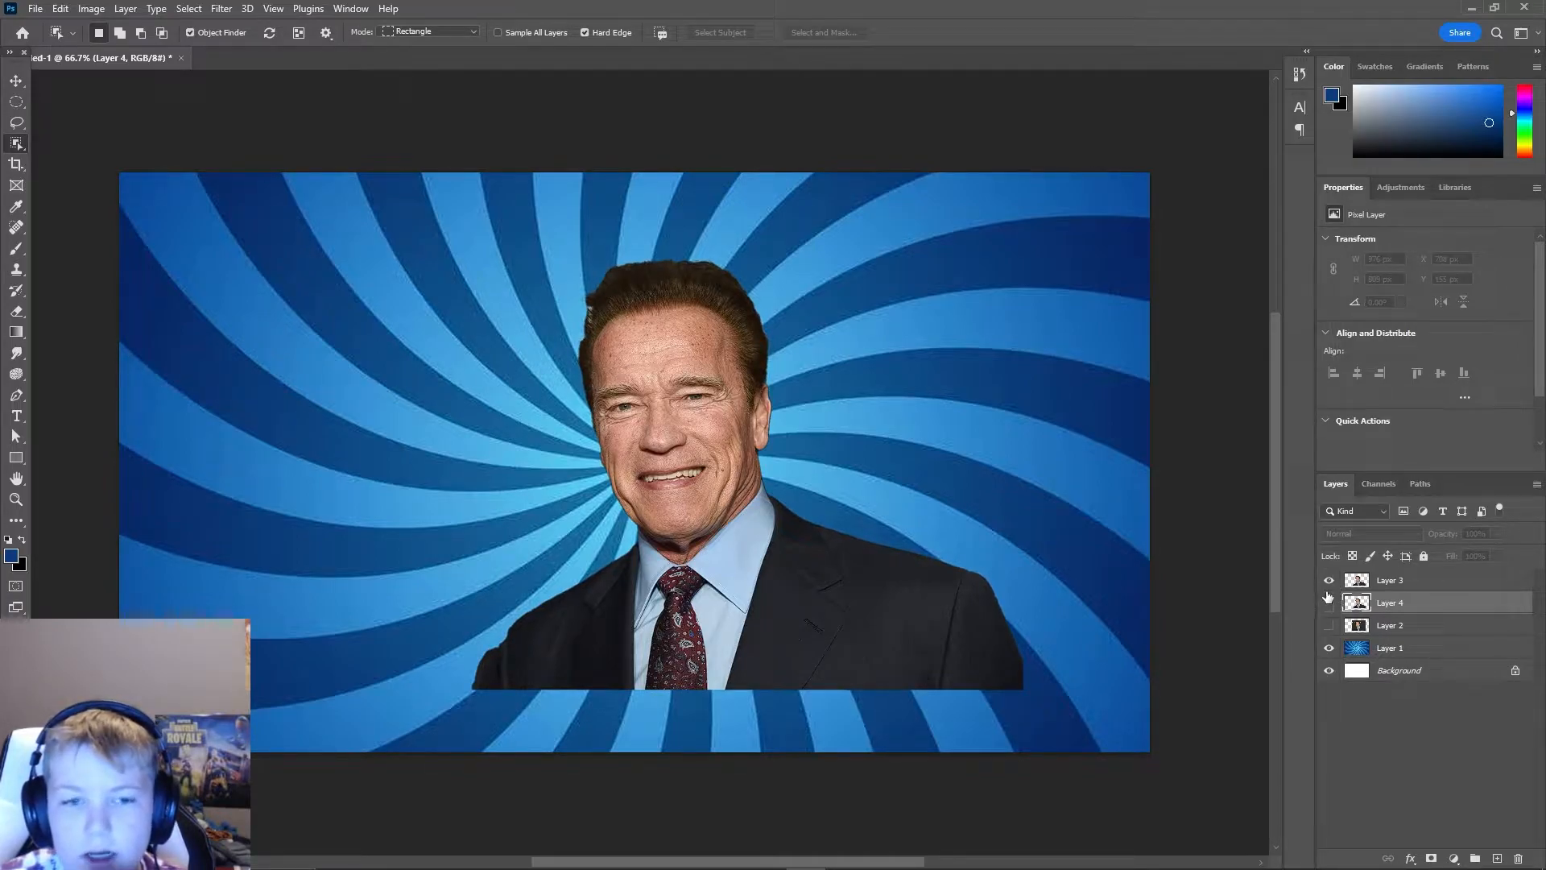
click(1328, 603)
click(1328, 603)
click(1329, 580)
click(1329, 625)
click(1329, 603)
click(1328, 625)
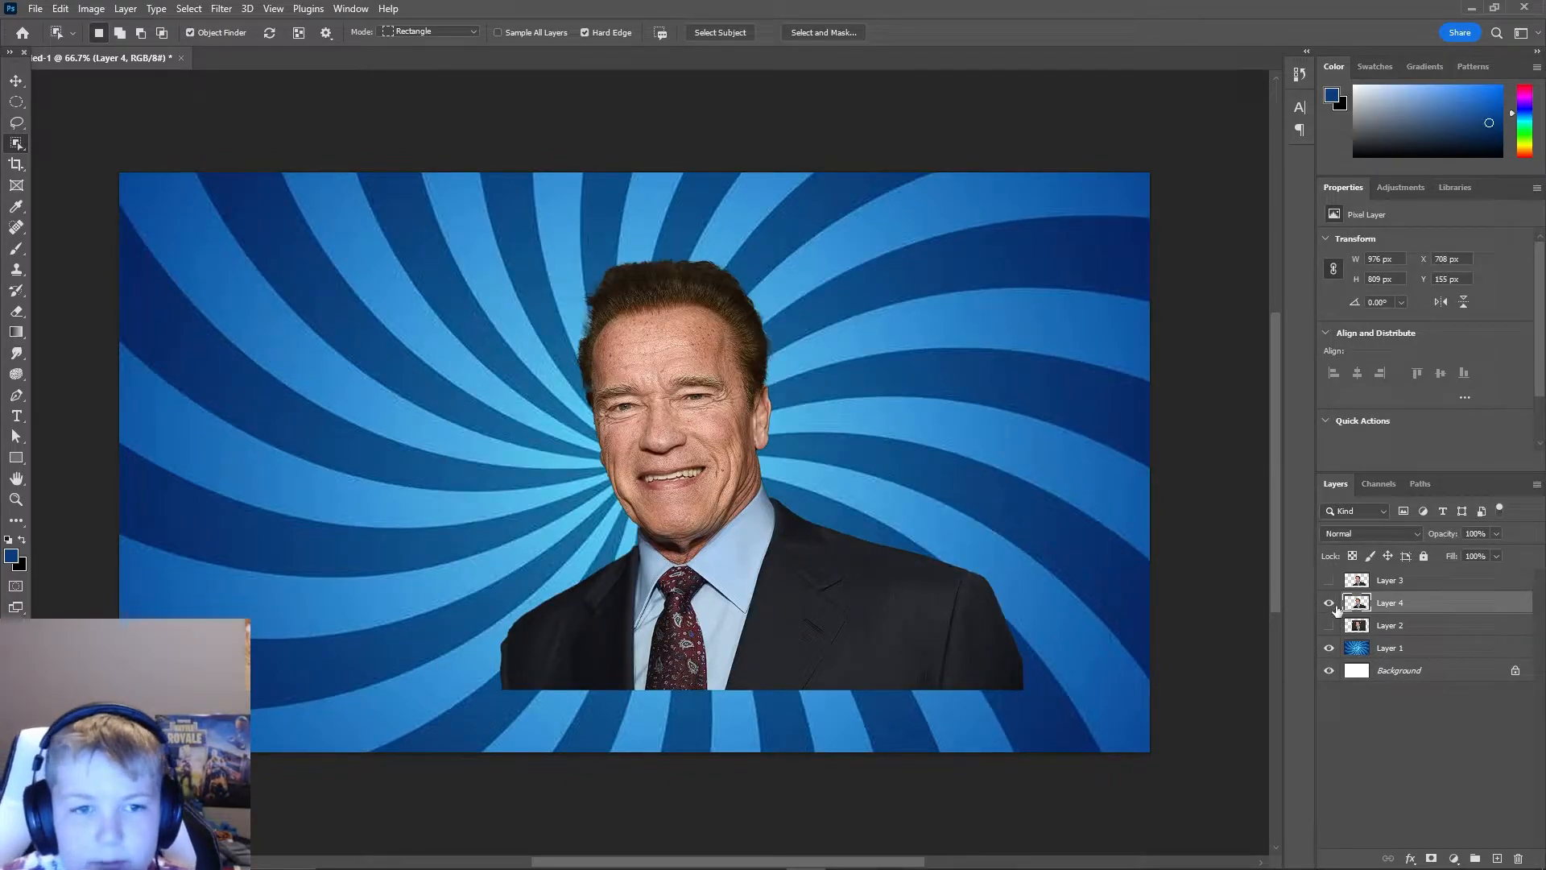
click(1329, 602)
click(1329, 581)
click(1329, 602)
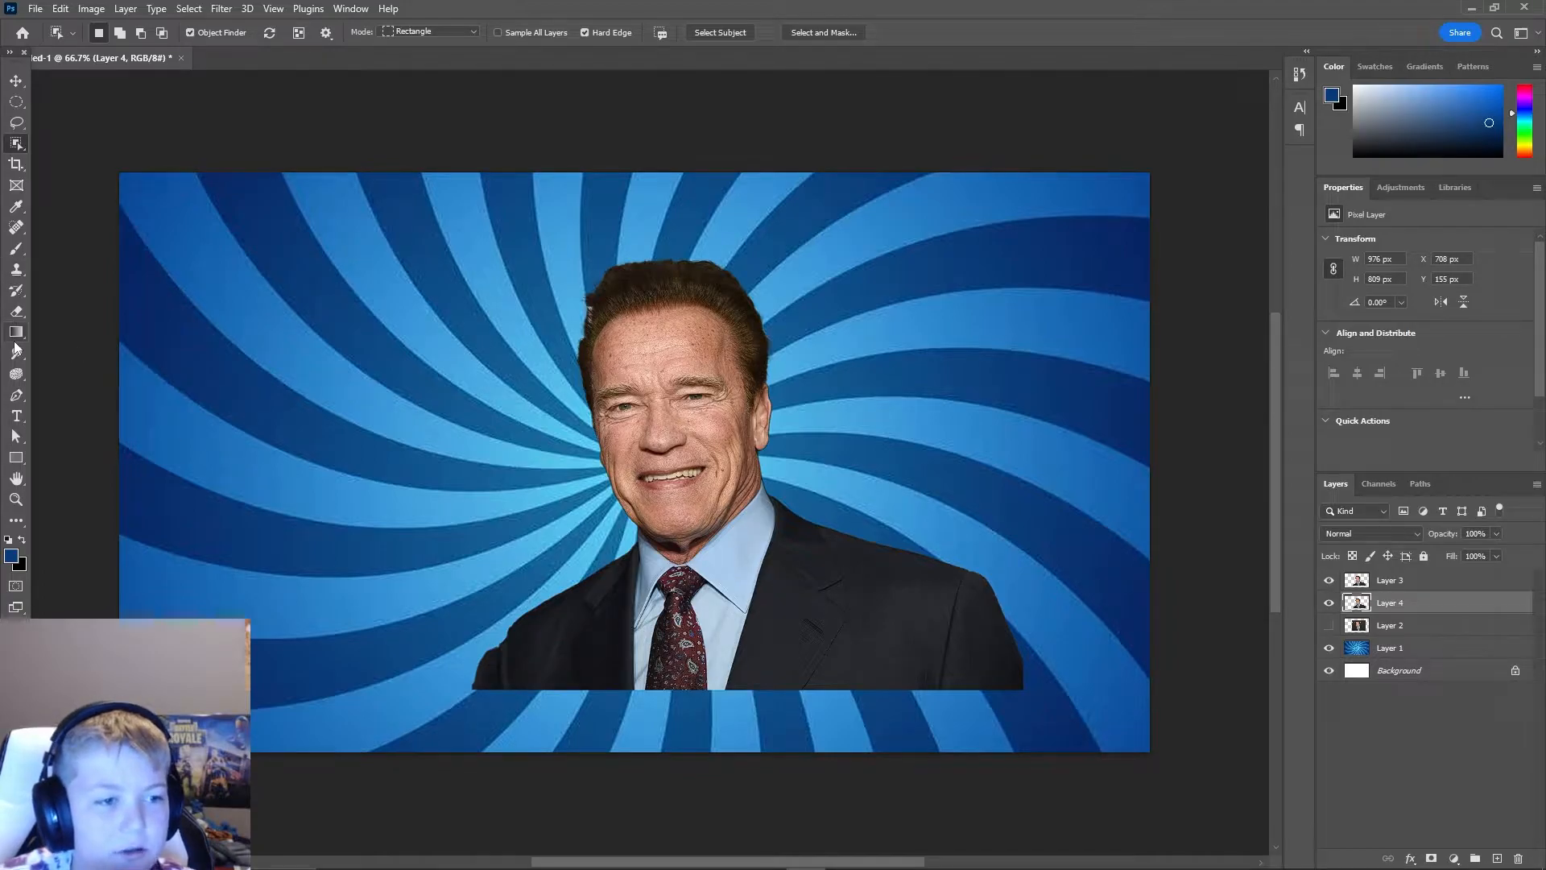
- Erase the leftover background piece beside the man's outer sleeve on the Layer 3 cutout
click(16, 312)
drag(477, 682, 484, 653)
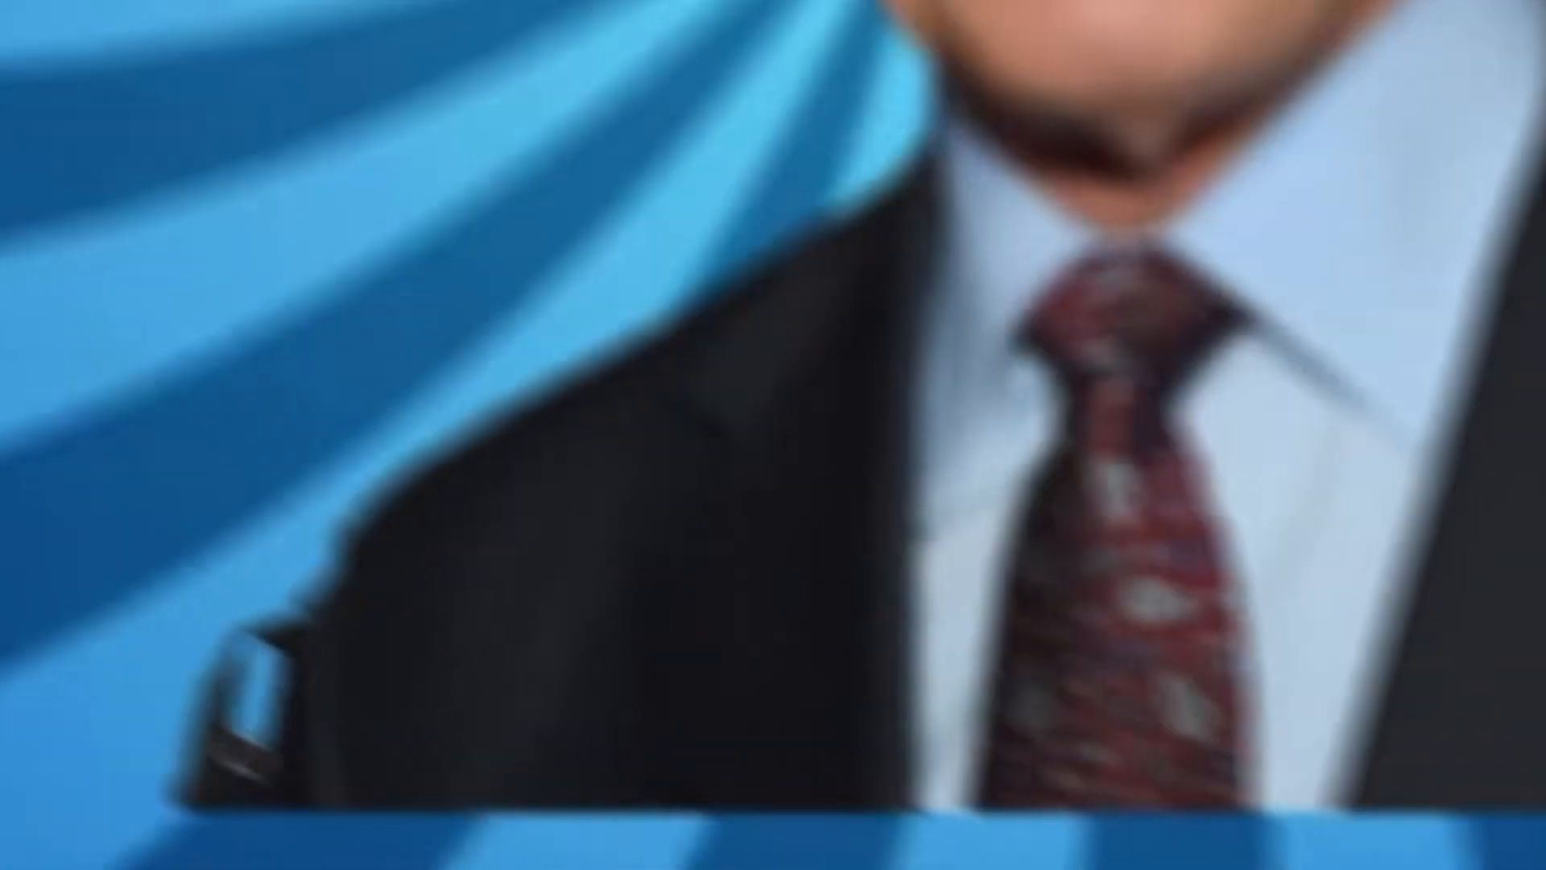
drag(80, 580, 39, 811)
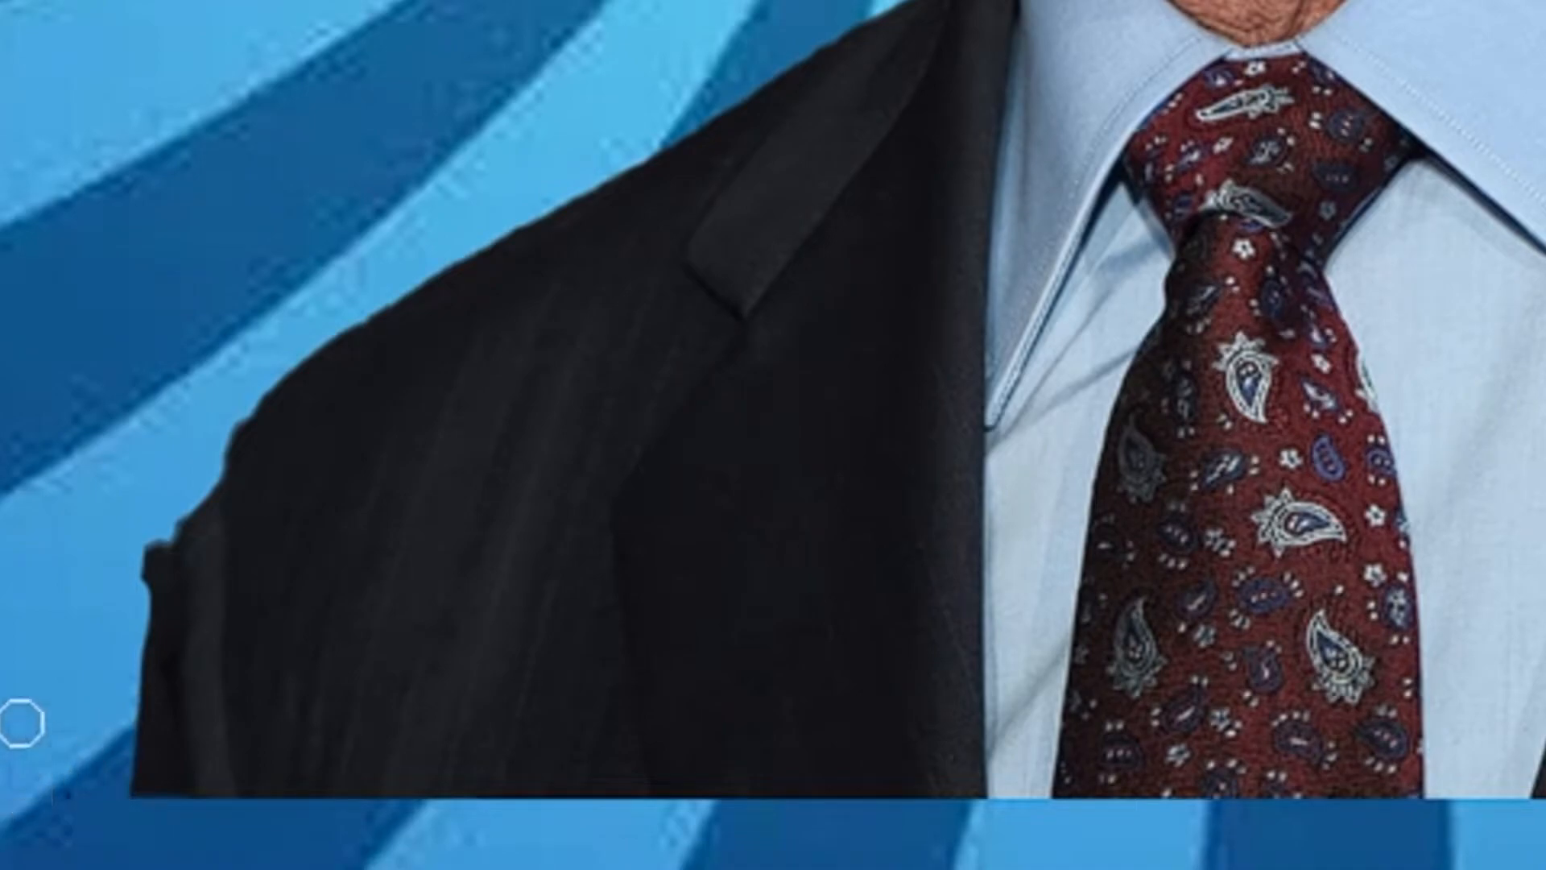
drag(145, 690, 138, 542)
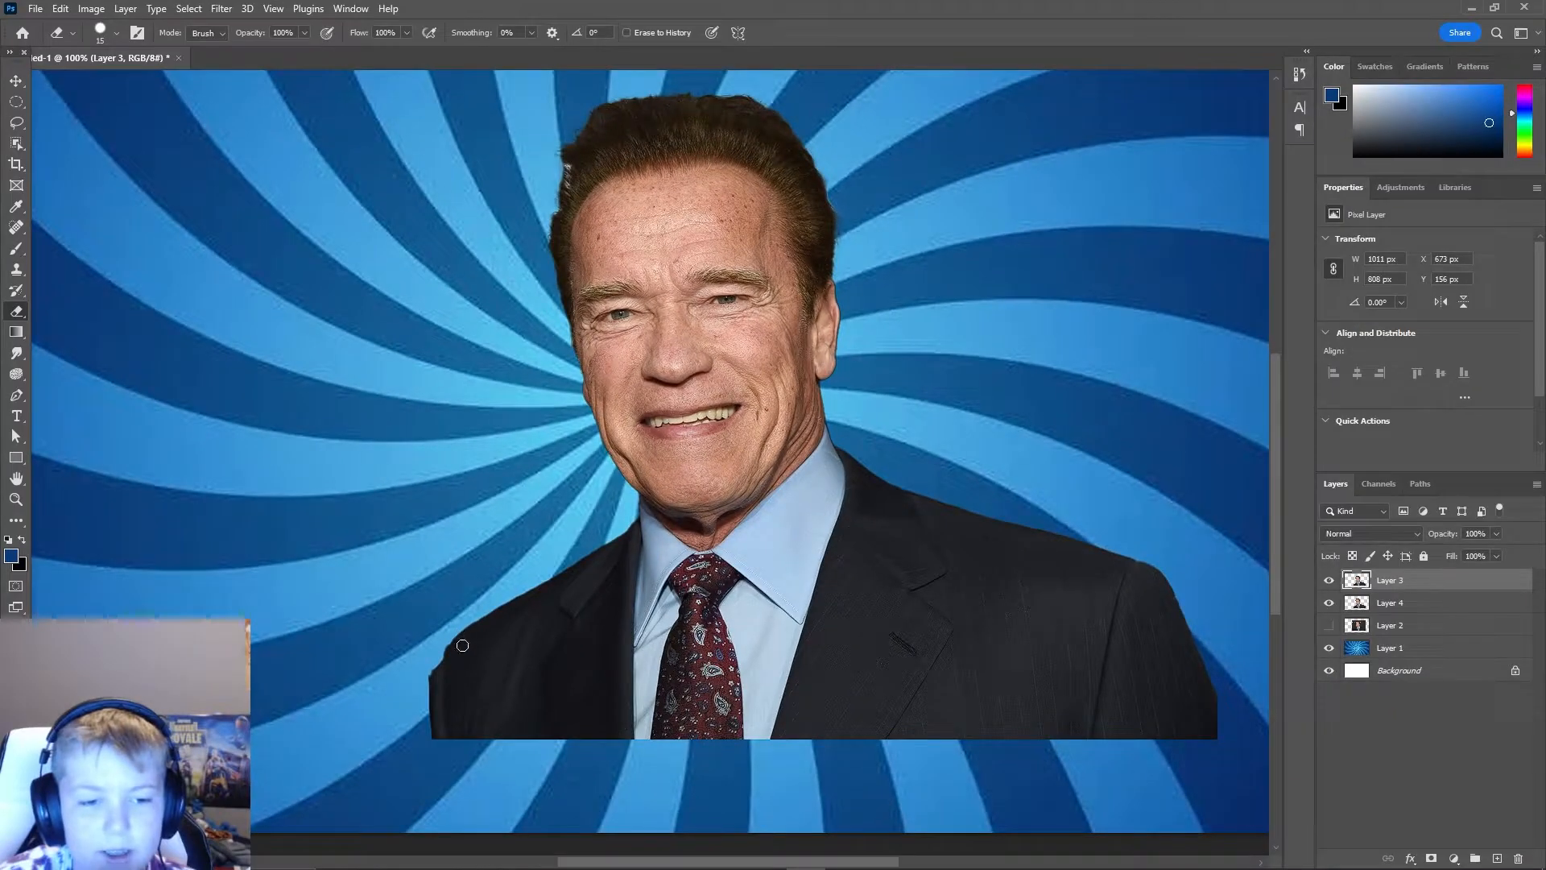
drag(438, 741, 435, 677)
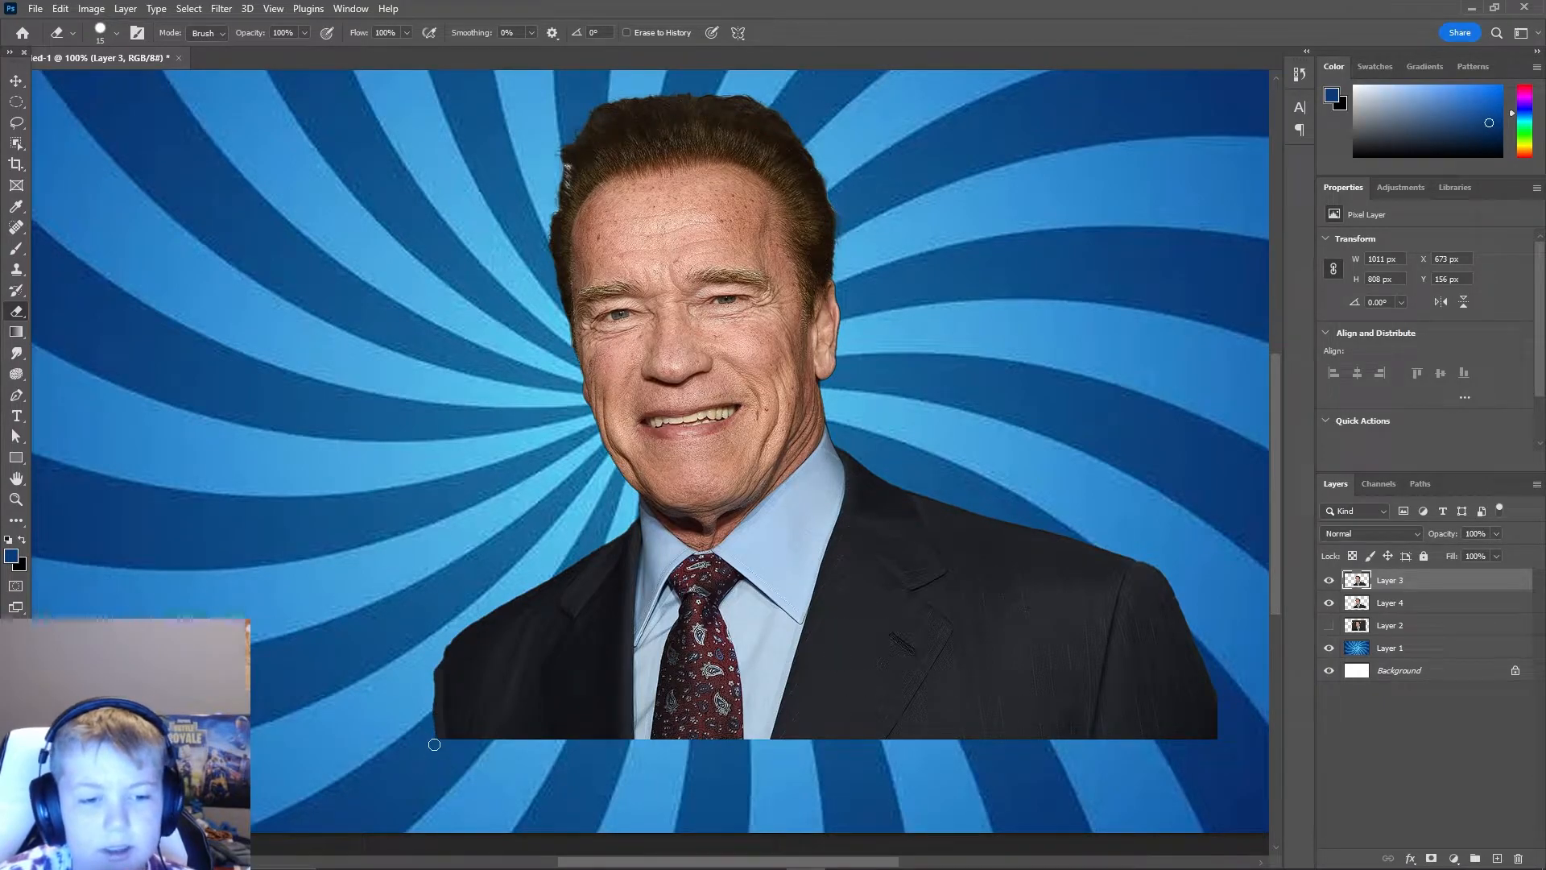
- Move the two cutouts apart, Layer 3 to the canvas's lower left and Layer 4 to its upper right
key(ctrl+minus)
key(ctrl+minus)
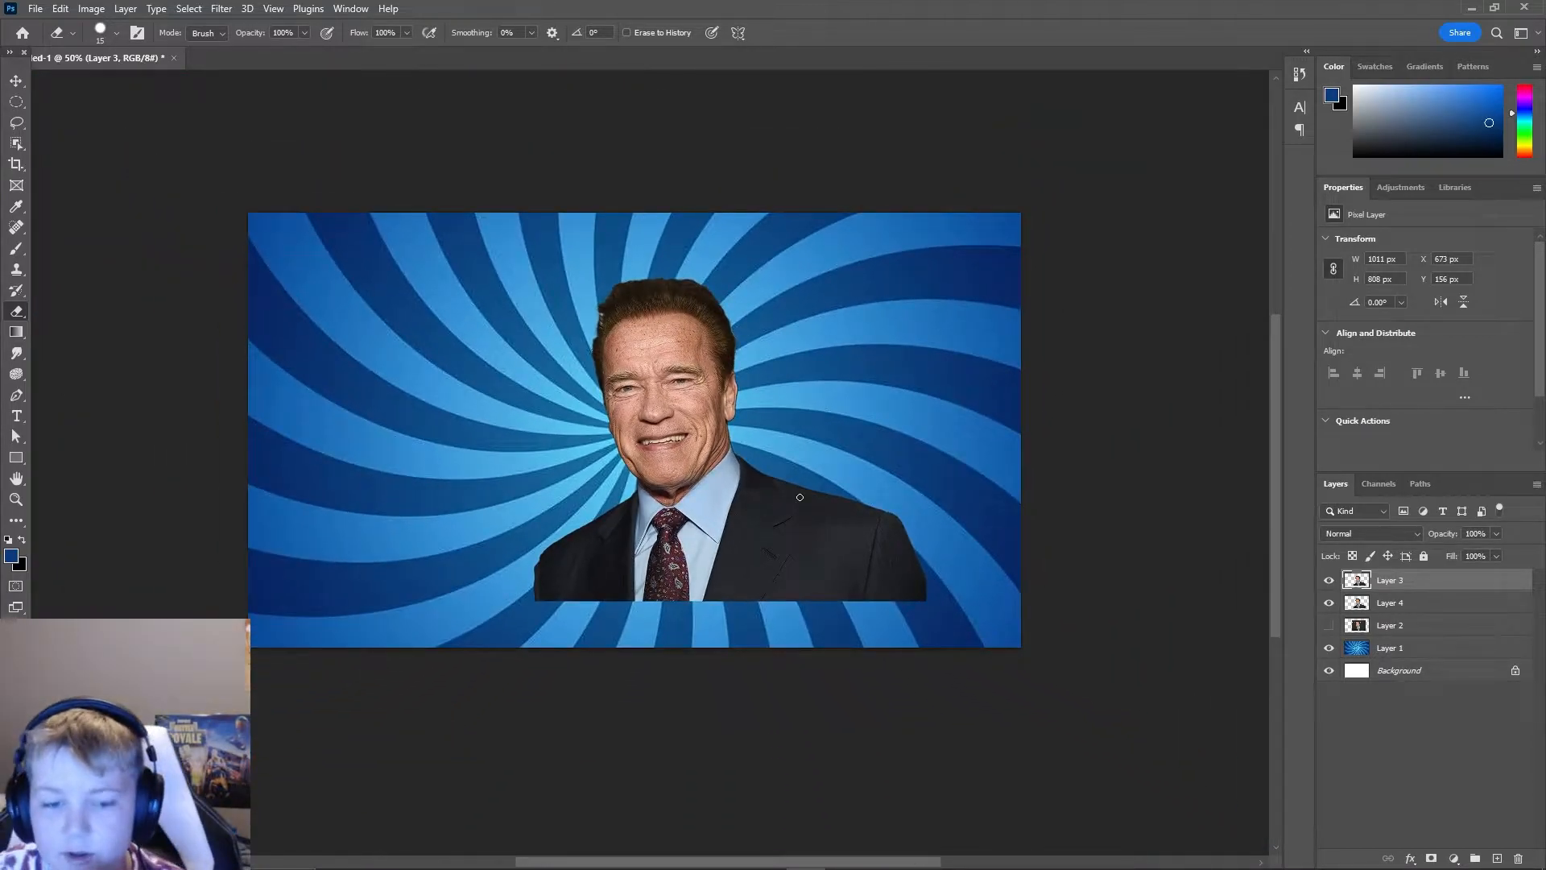
key(ctrl+plus)
key(ctrl+minus)
key(ctrl+minus)
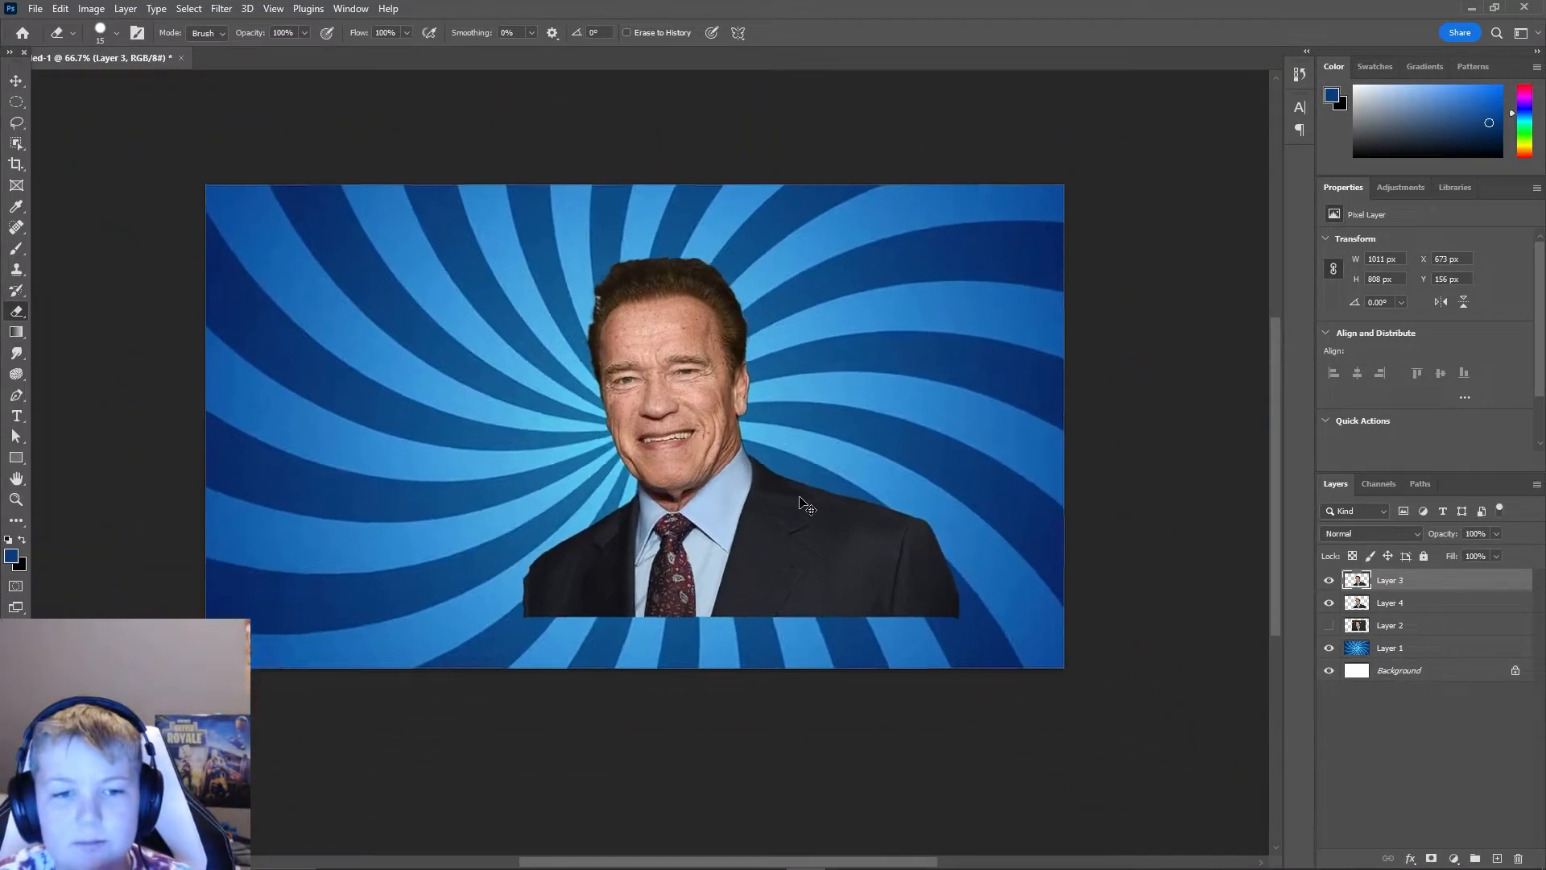
key(ctrl+plus)
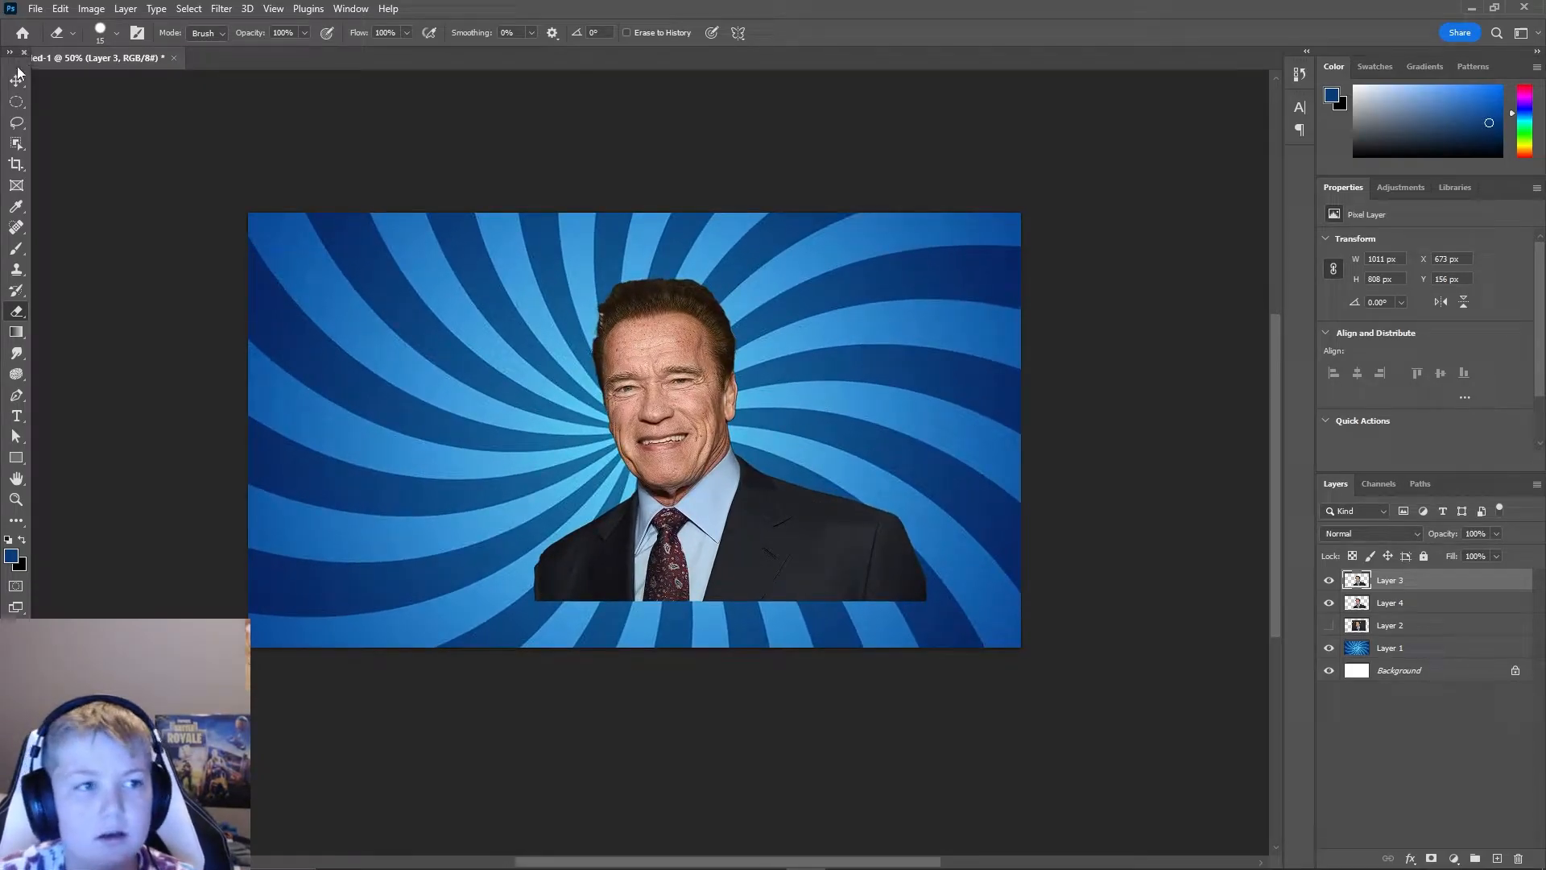
click(16, 81)
mouse_move(659, 437)
mouse_down()
mouse_move(641, 430)
mouse_move(684, 447)
mouse_move(543, 379)
mouse_up()
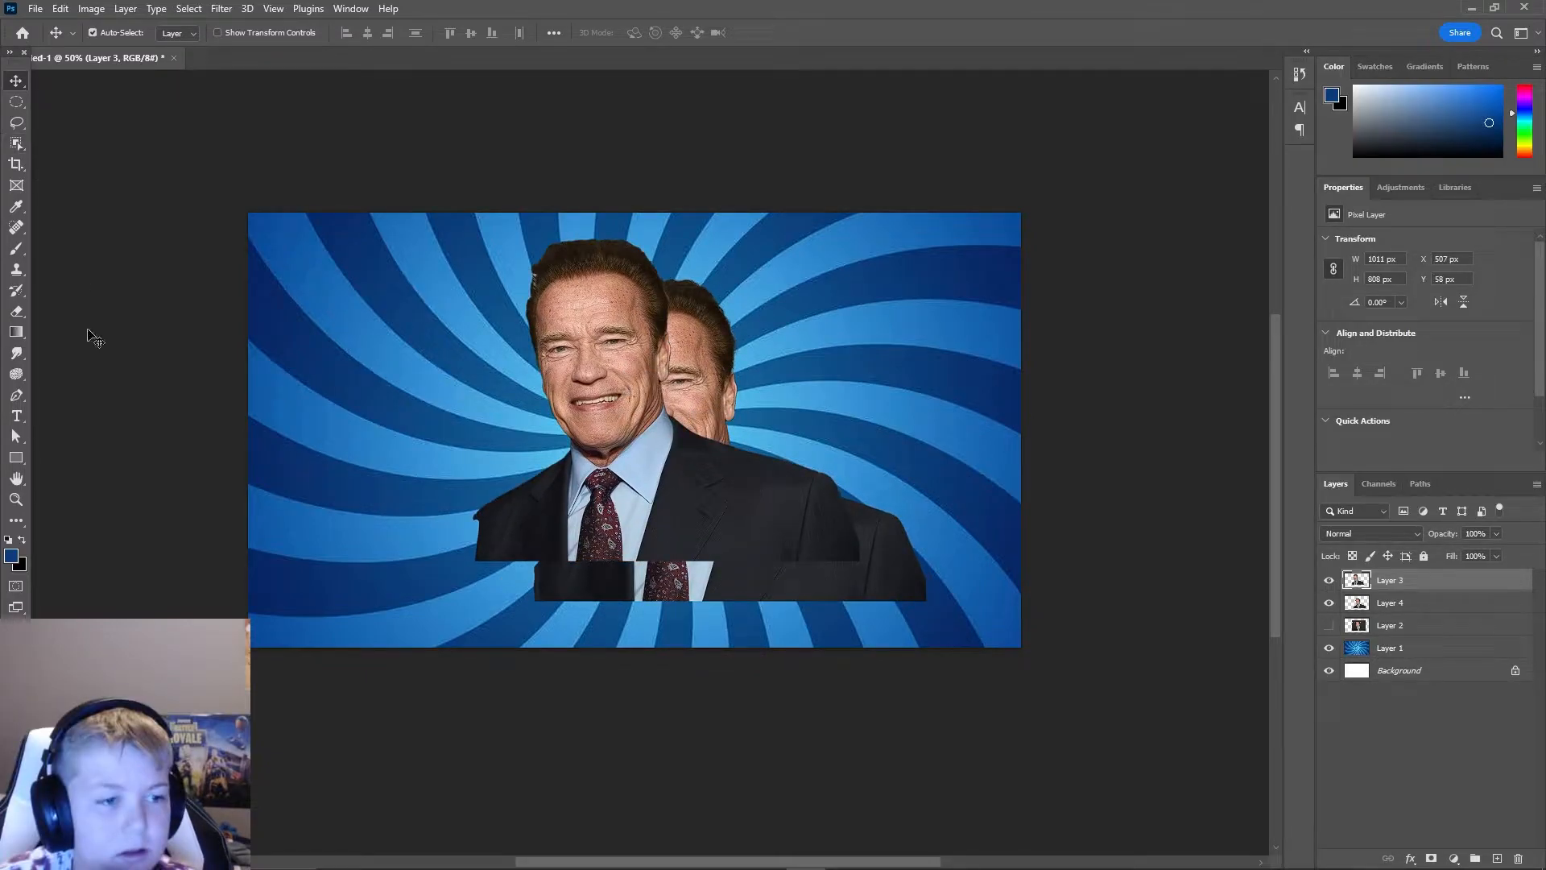
click(16, 311)
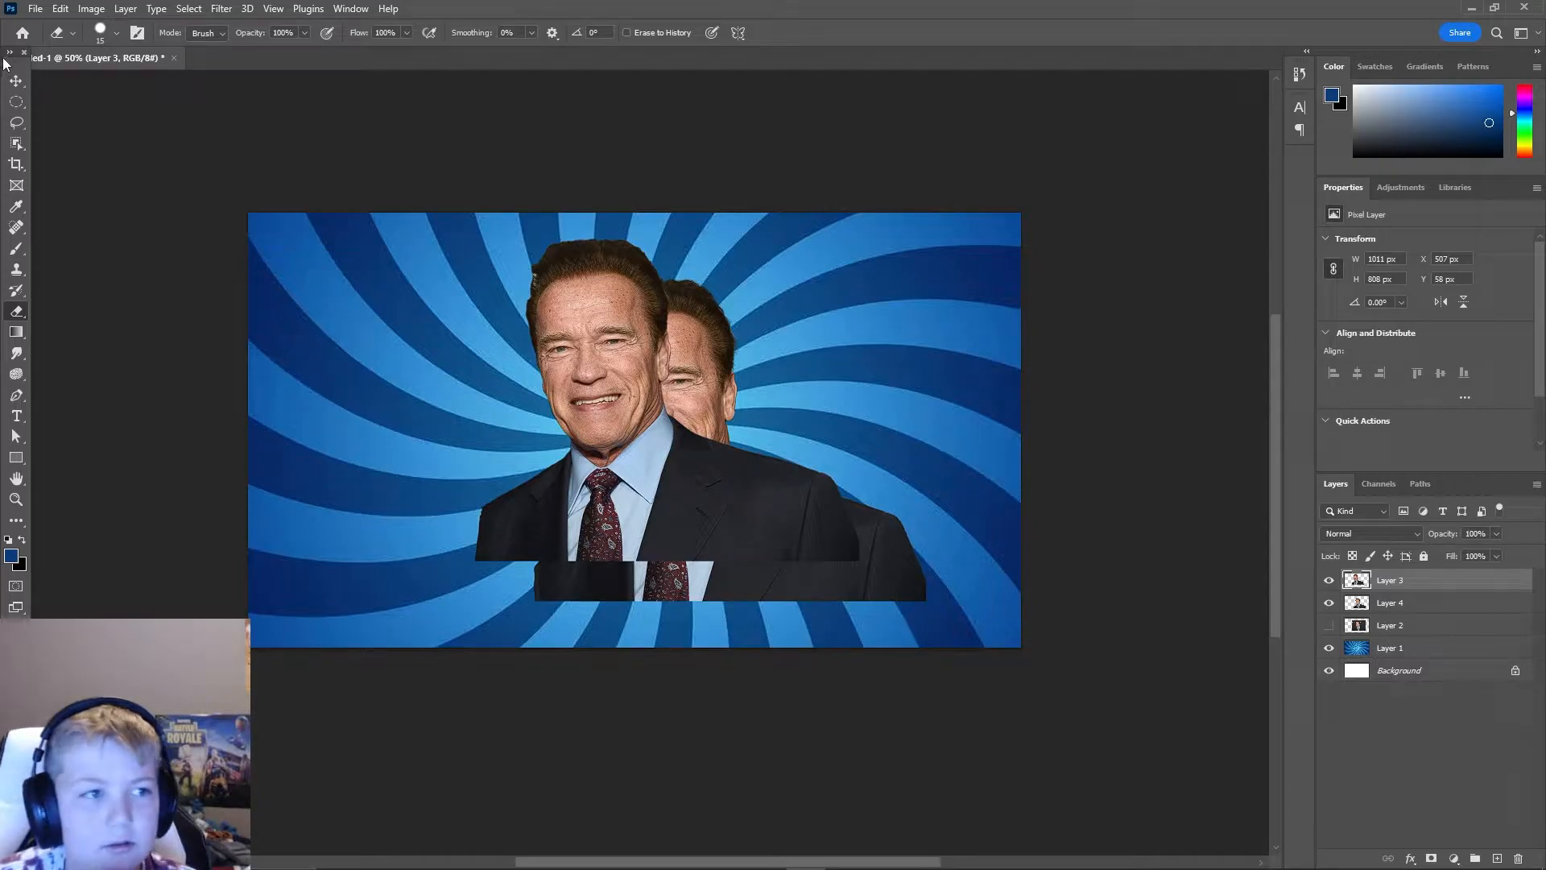
click(16, 81)
mouse_move(677, 526)
mouse_down()
mouse_move(547, 510)
mouse_move(486, 541)
mouse_move(510, 559)
mouse_up()
drag(694, 441, 836, 336)
- Erase the rough outer edge of the sleeve on the left side of the Layer 4 cutout
key(ctrl+plus)
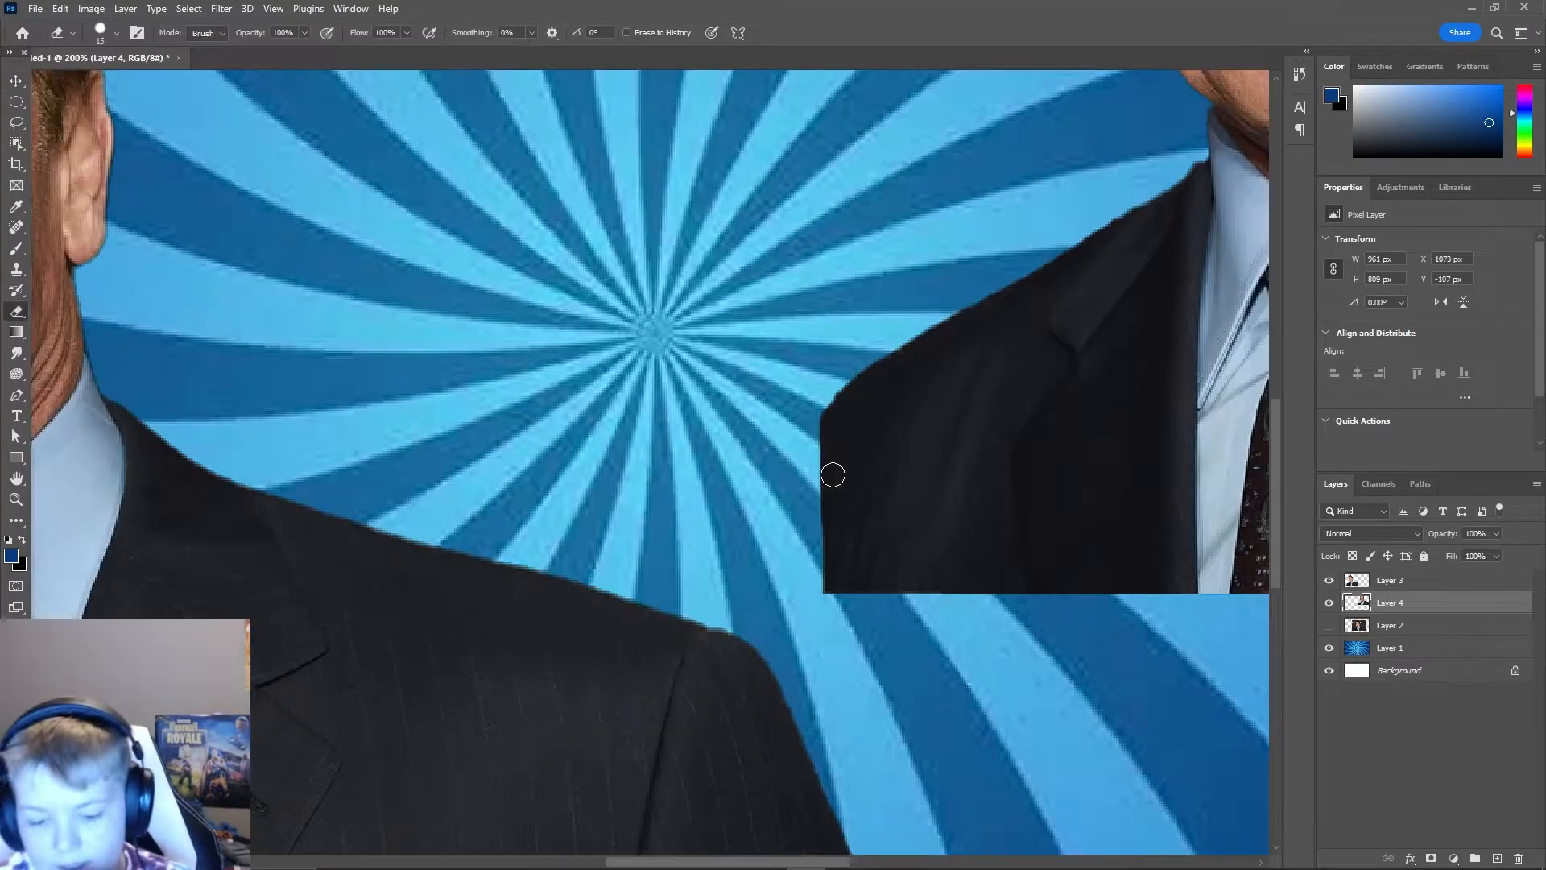
key(ctrl+minus)
key(ctrl+minus)
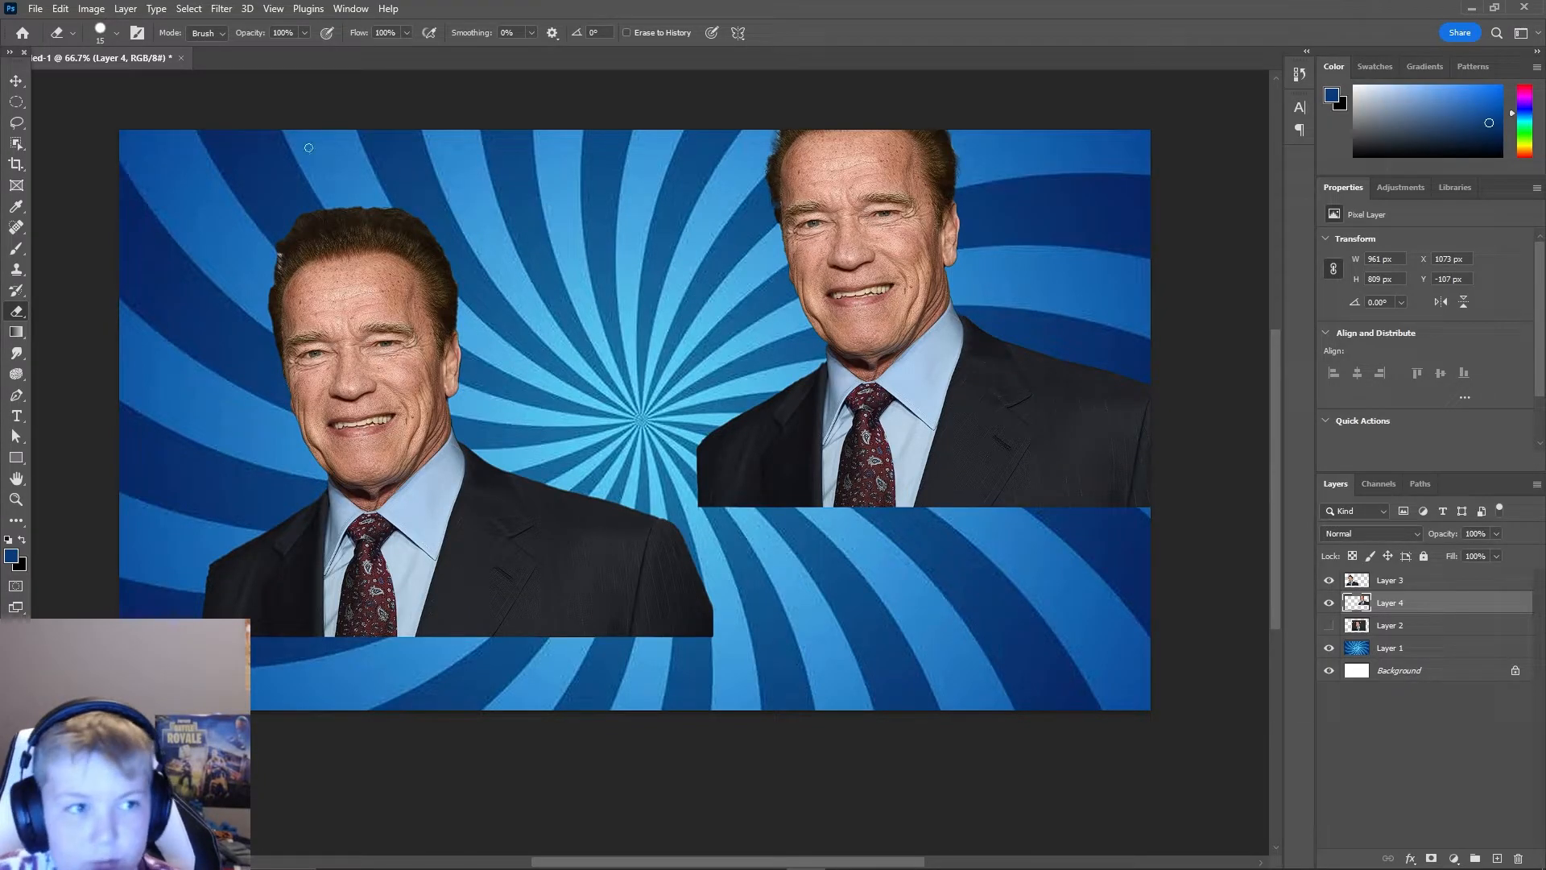
- Delete the duplicate cutout on Layer 3
click(16, 81)
click(1393, 582)
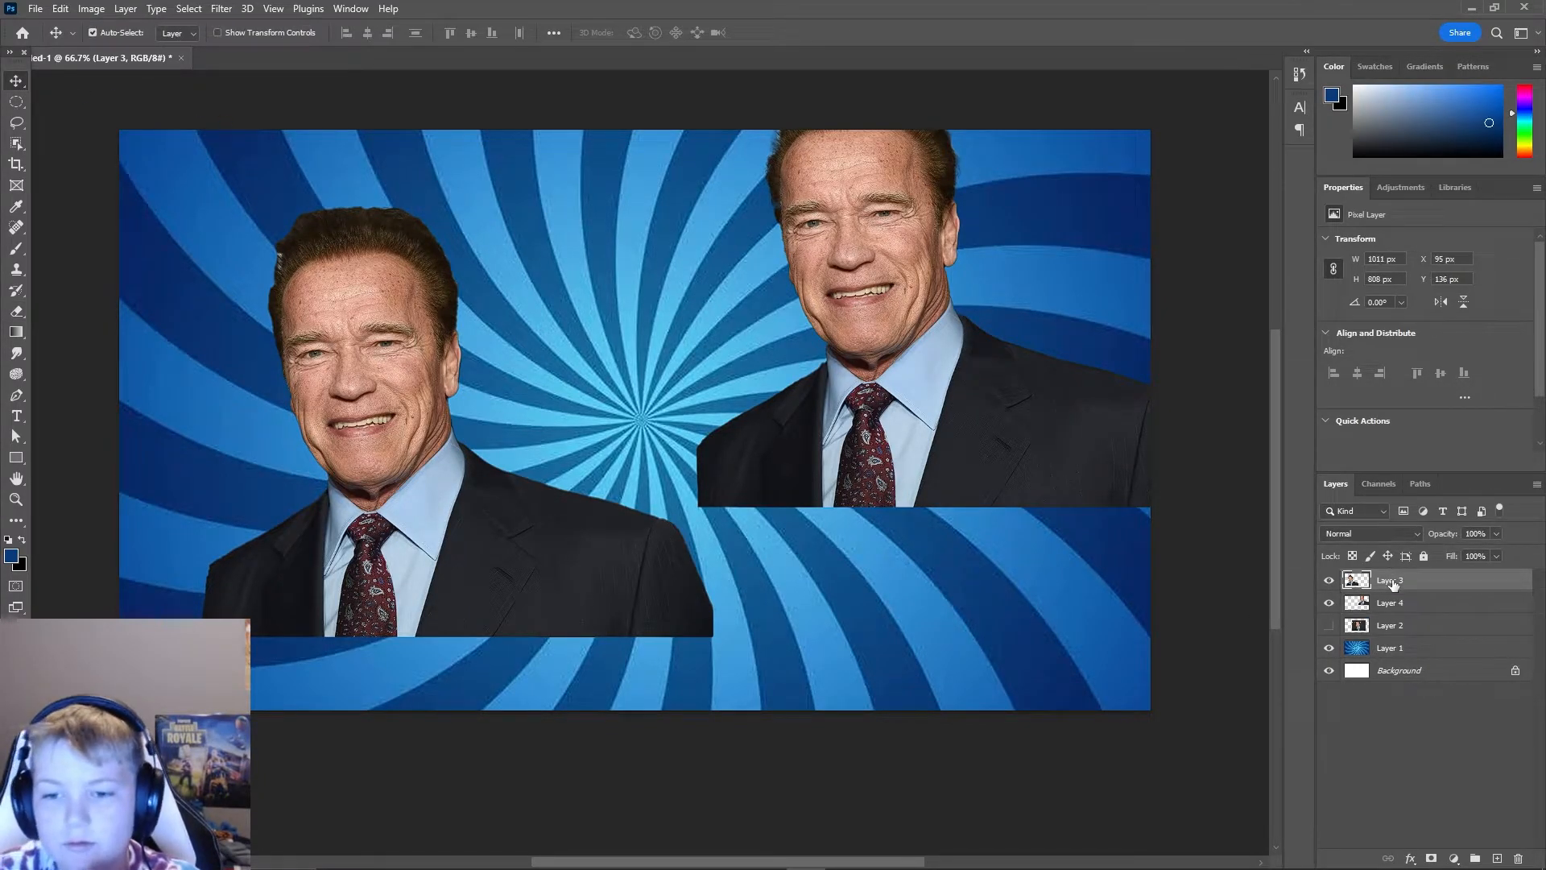
key(Delete)
- Move the remaining cutout to the canvas's lower-right corner and enlarge it proportionally to about 117%
drag(916, 378, 839, 559)
key(ctrl+t)
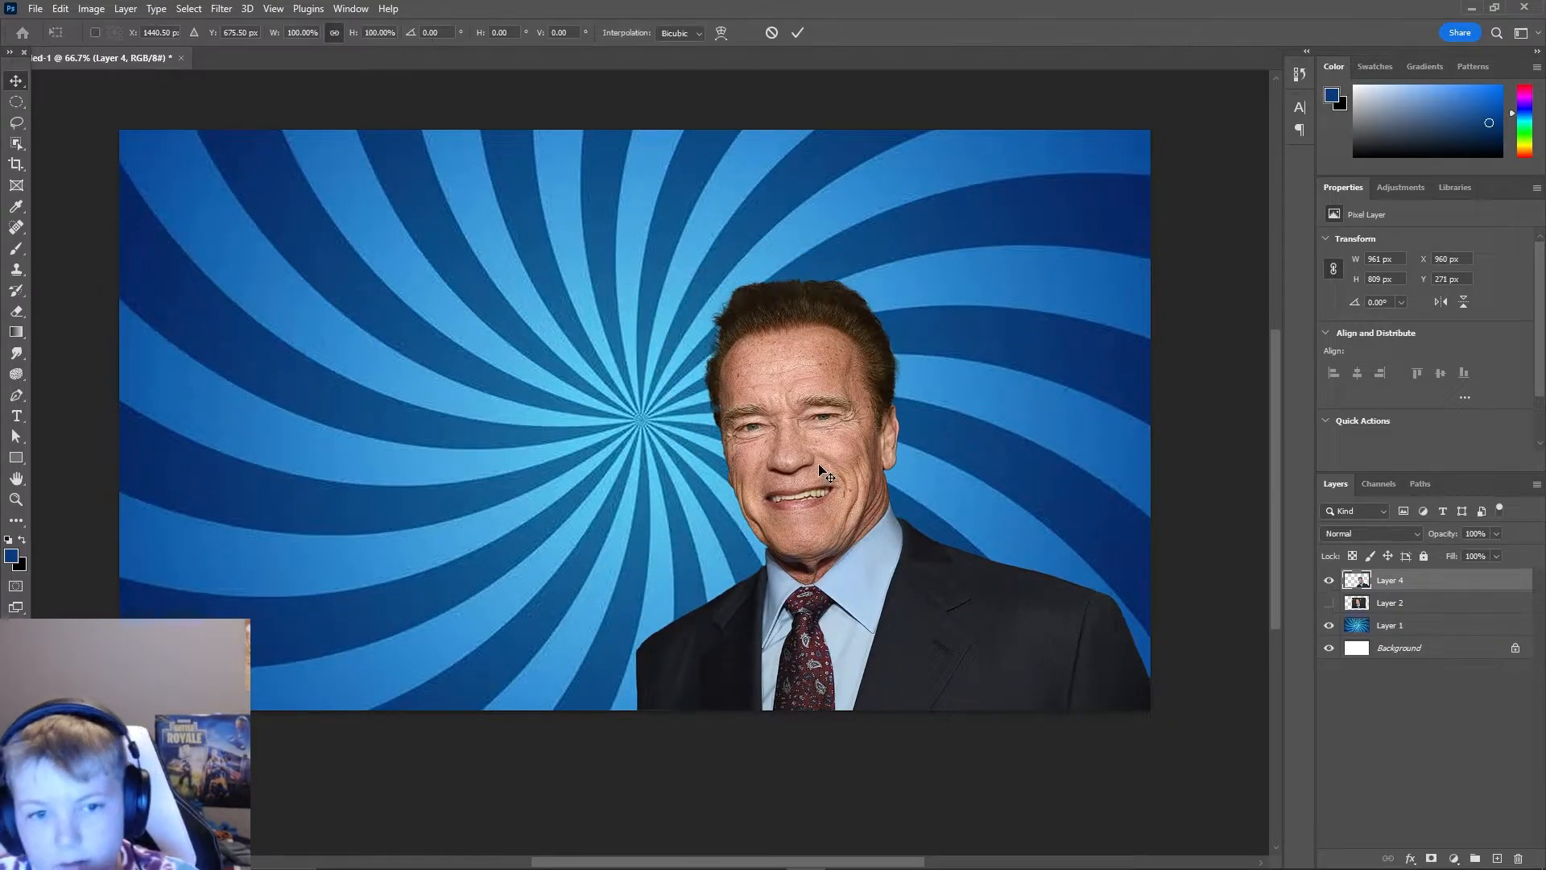
drag(892, 272, 891, 204)
drag(796, 398, 760, 404)
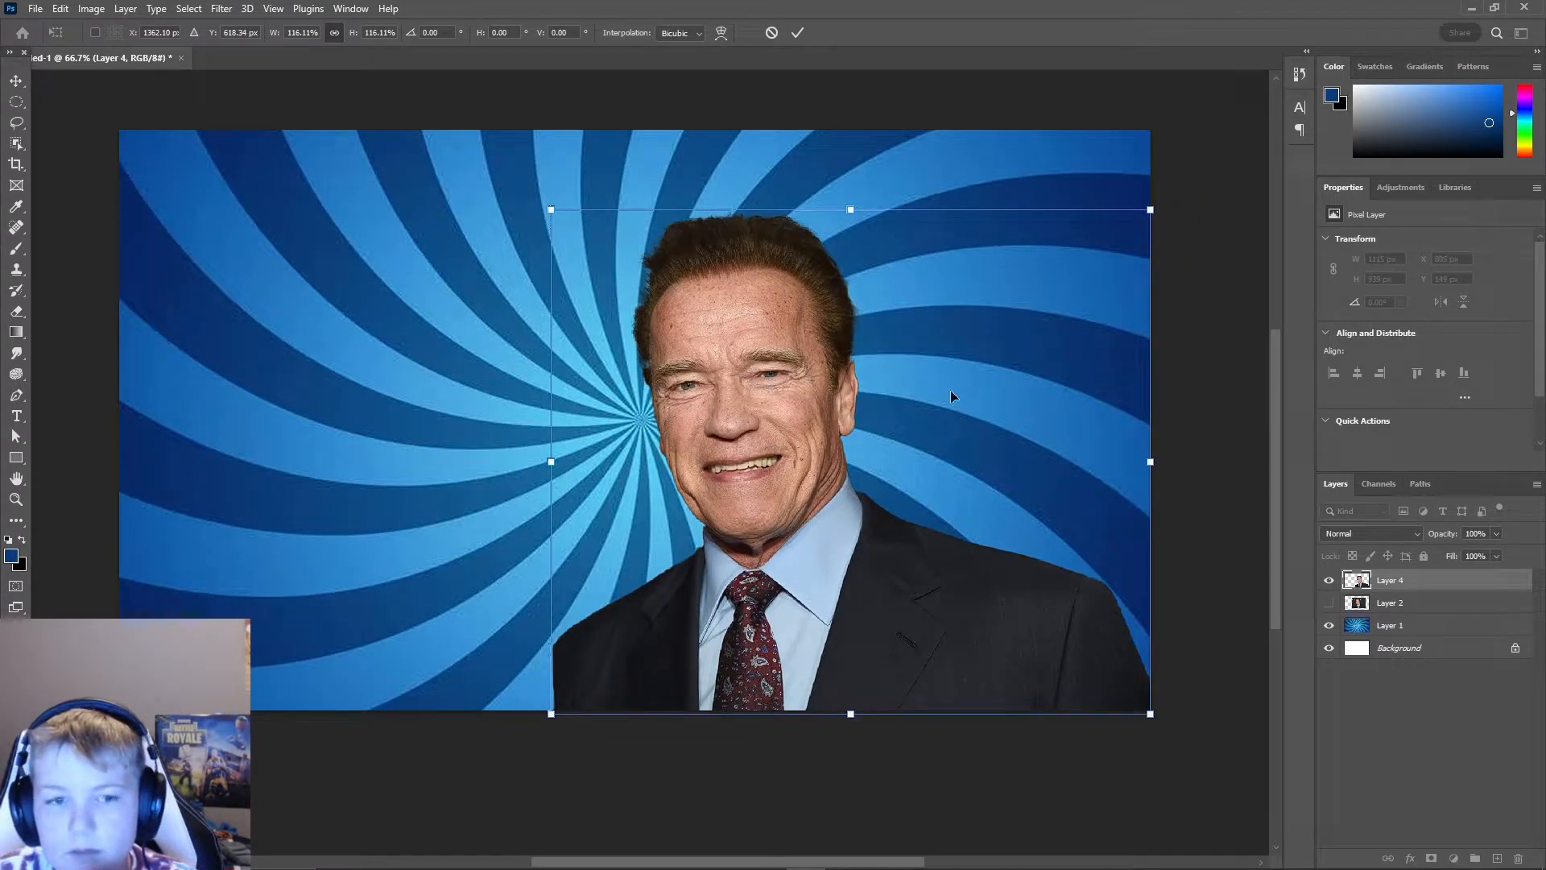
drag(856, 214, 896, 206)
drag(801, 390, 799, 390)
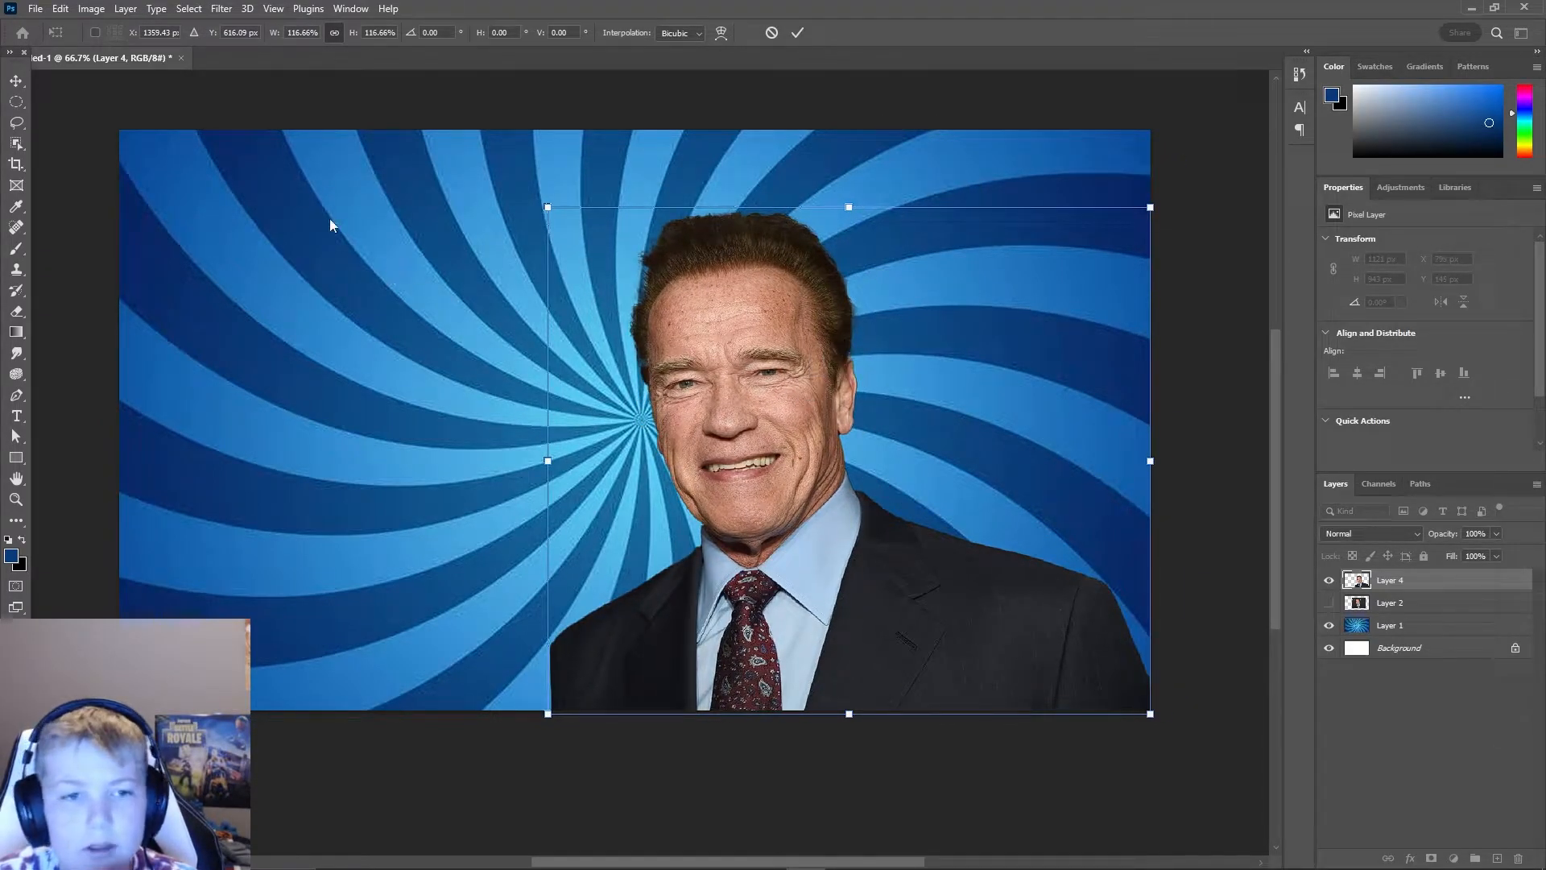
key(Return)
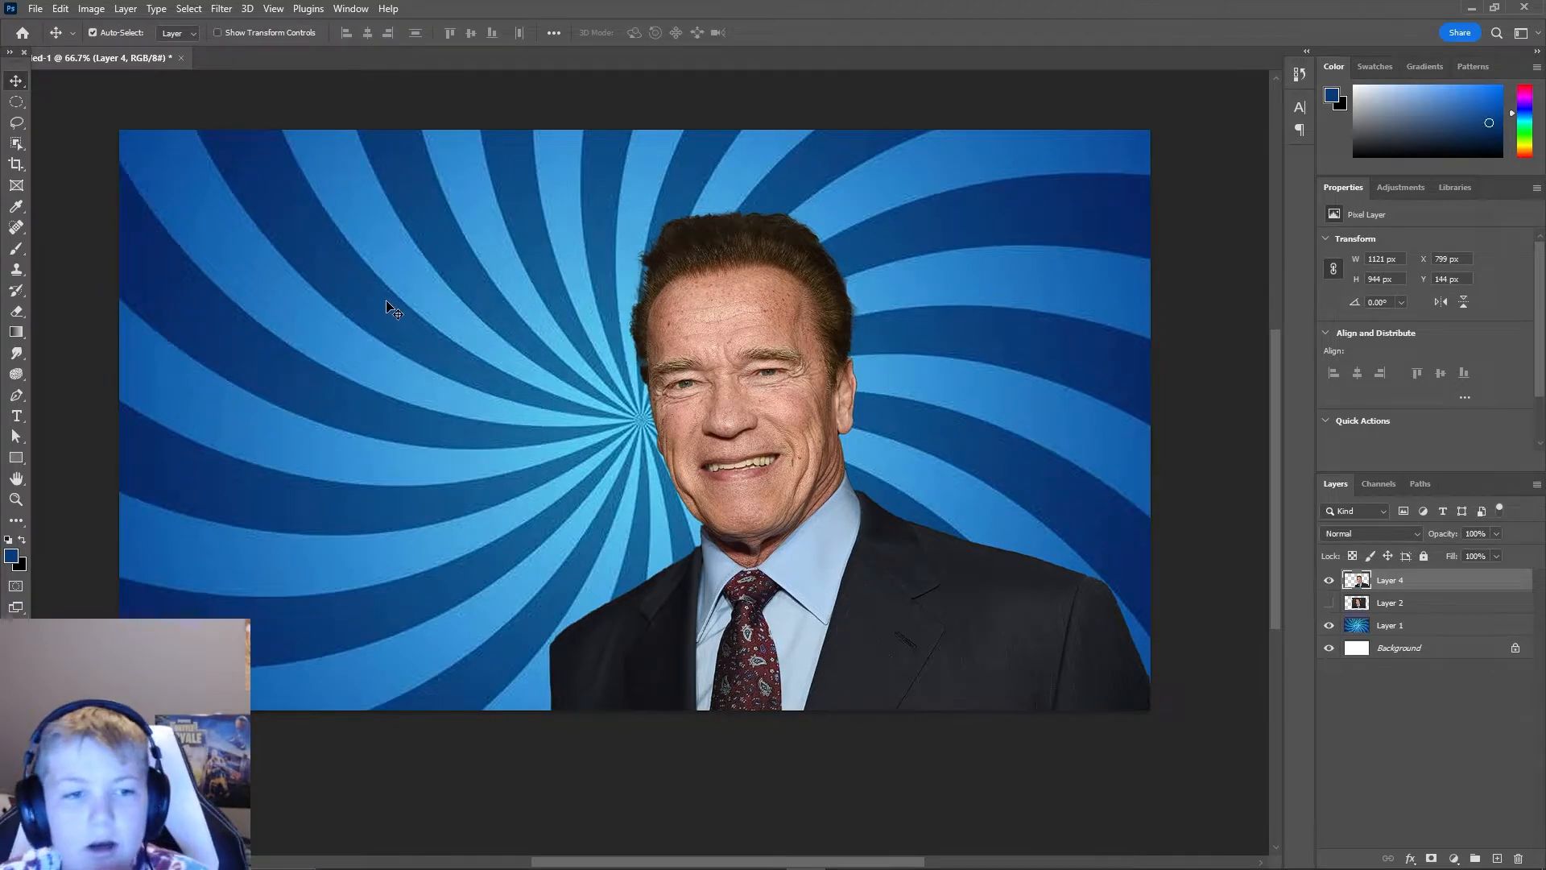
- Add two separate text layers on the swirl left of the man, reading "Awsome" and, below it, "Thumbnail"
key(t)
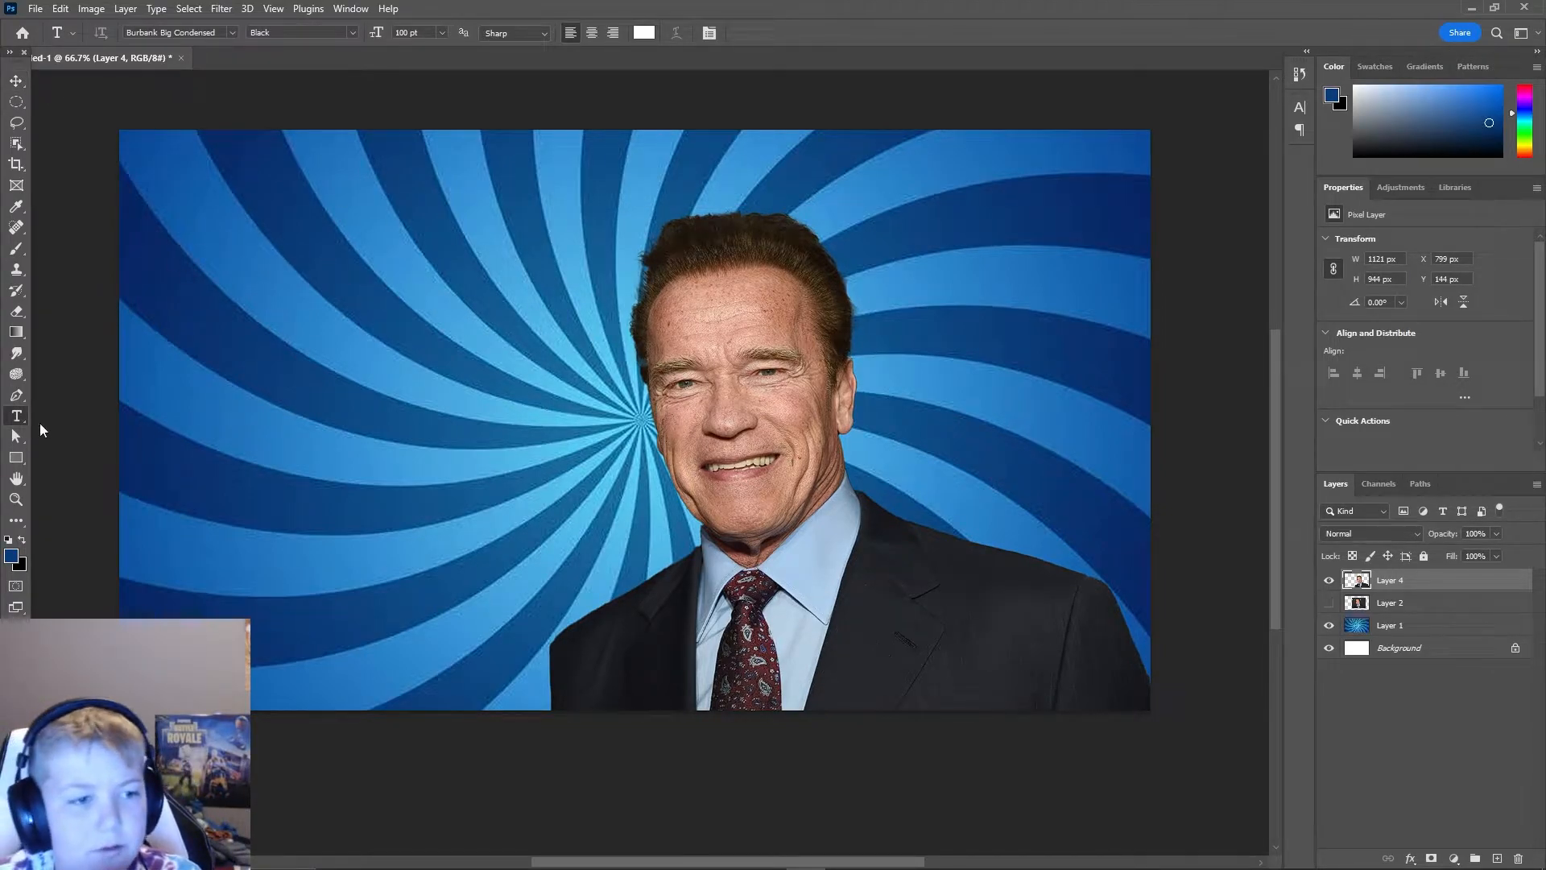
click(262, 245)
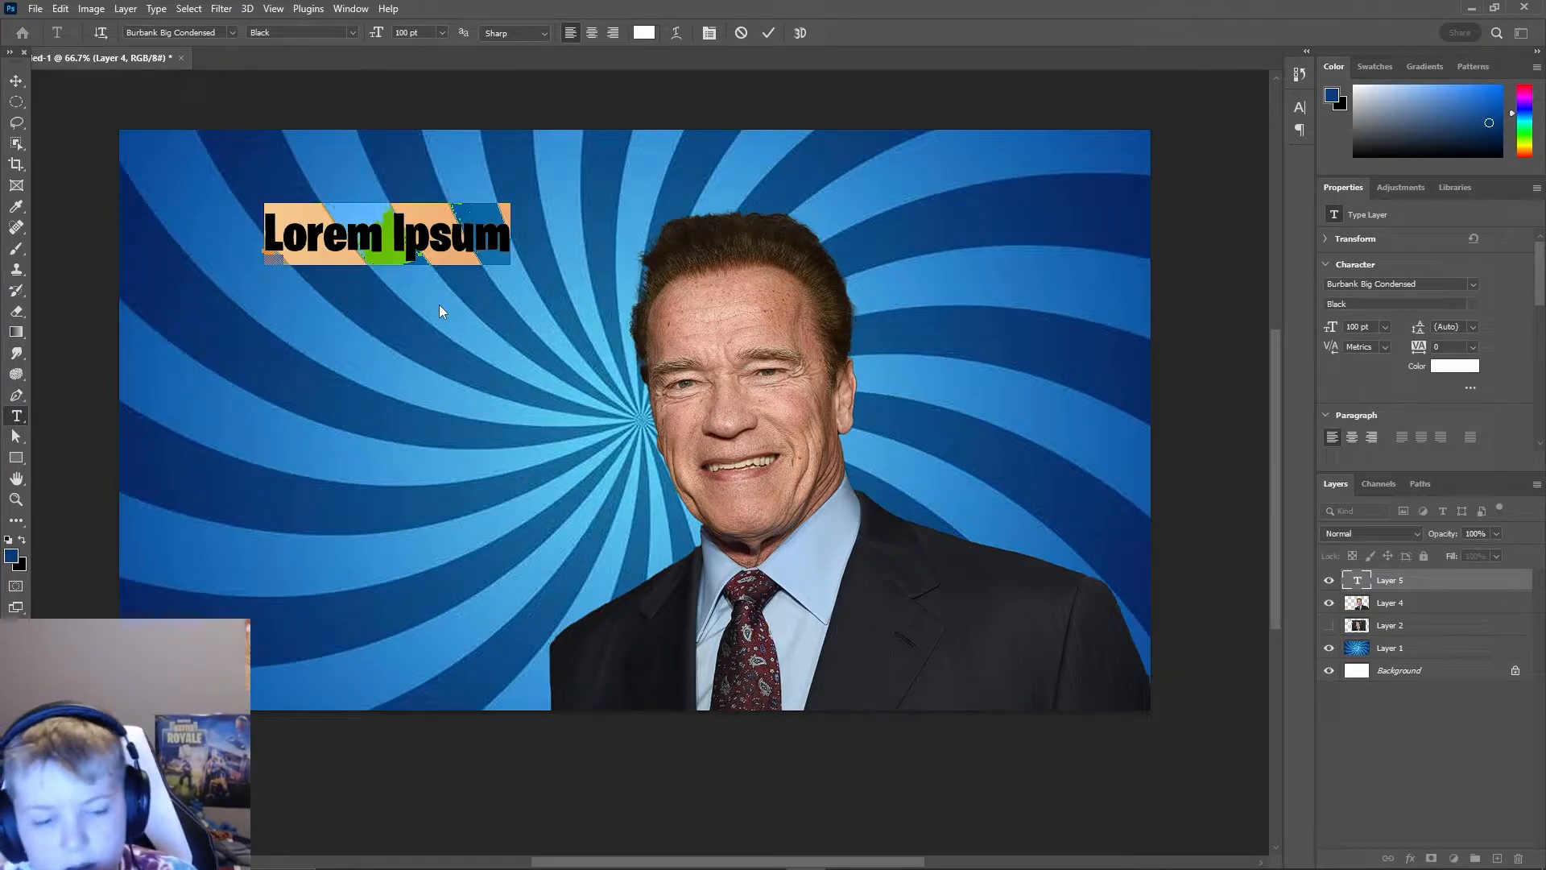
text(Awsome)
click(251, 441)
key(BackSpace)
text(Thh)
key(BackSpace)
text(umbnail)
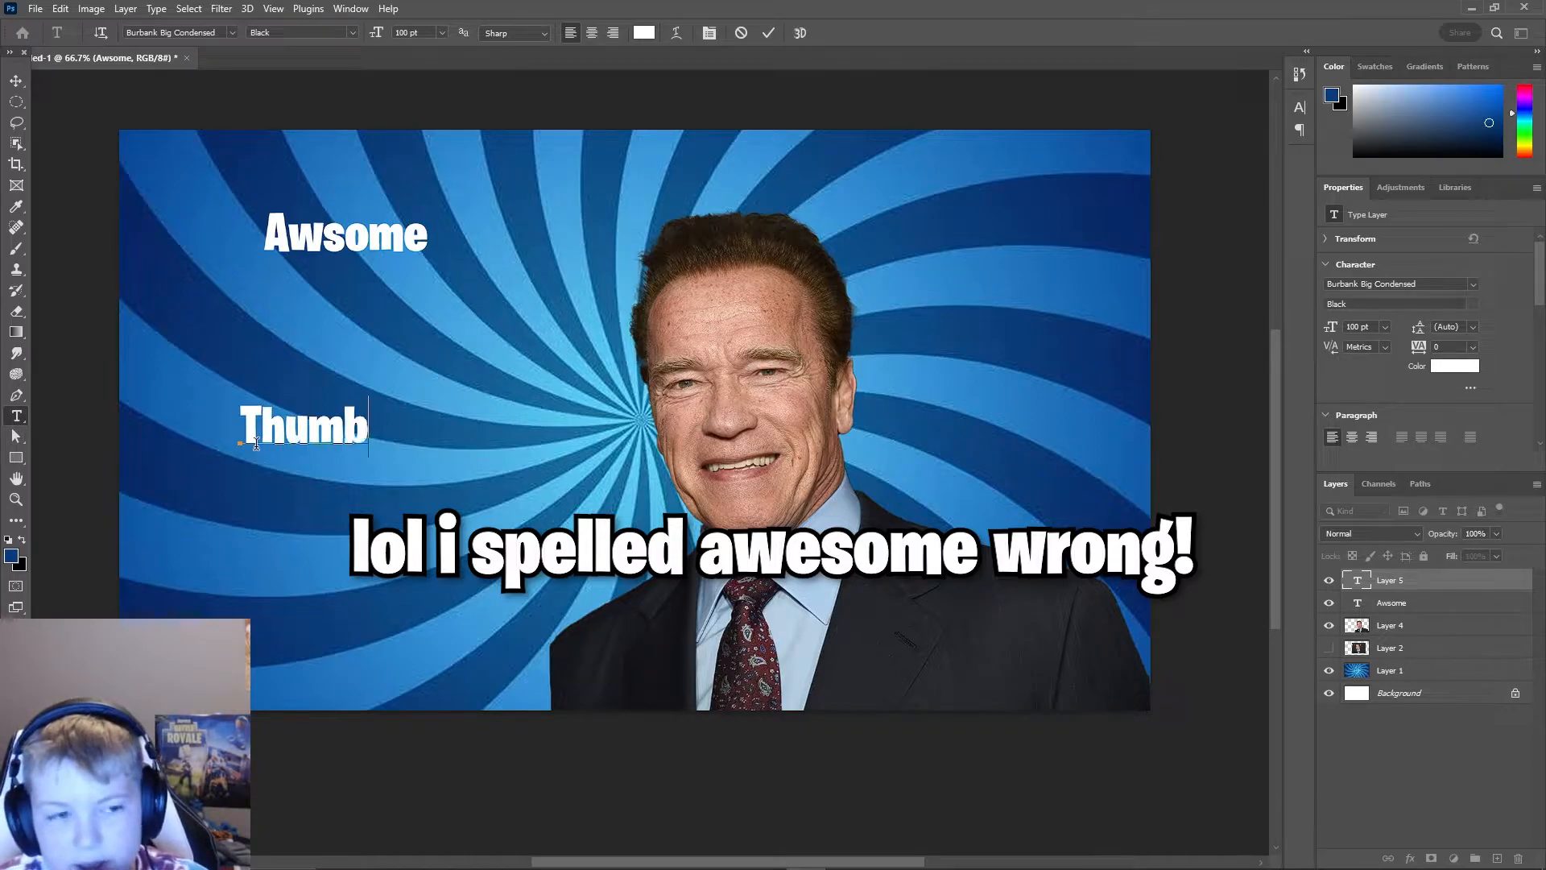
- Enlarge the "Thumbnail" text proportionally to about 199% and place it left of the man
click(16, 80)
key(ctrl+t)
drag(344, 397, 386, 442)
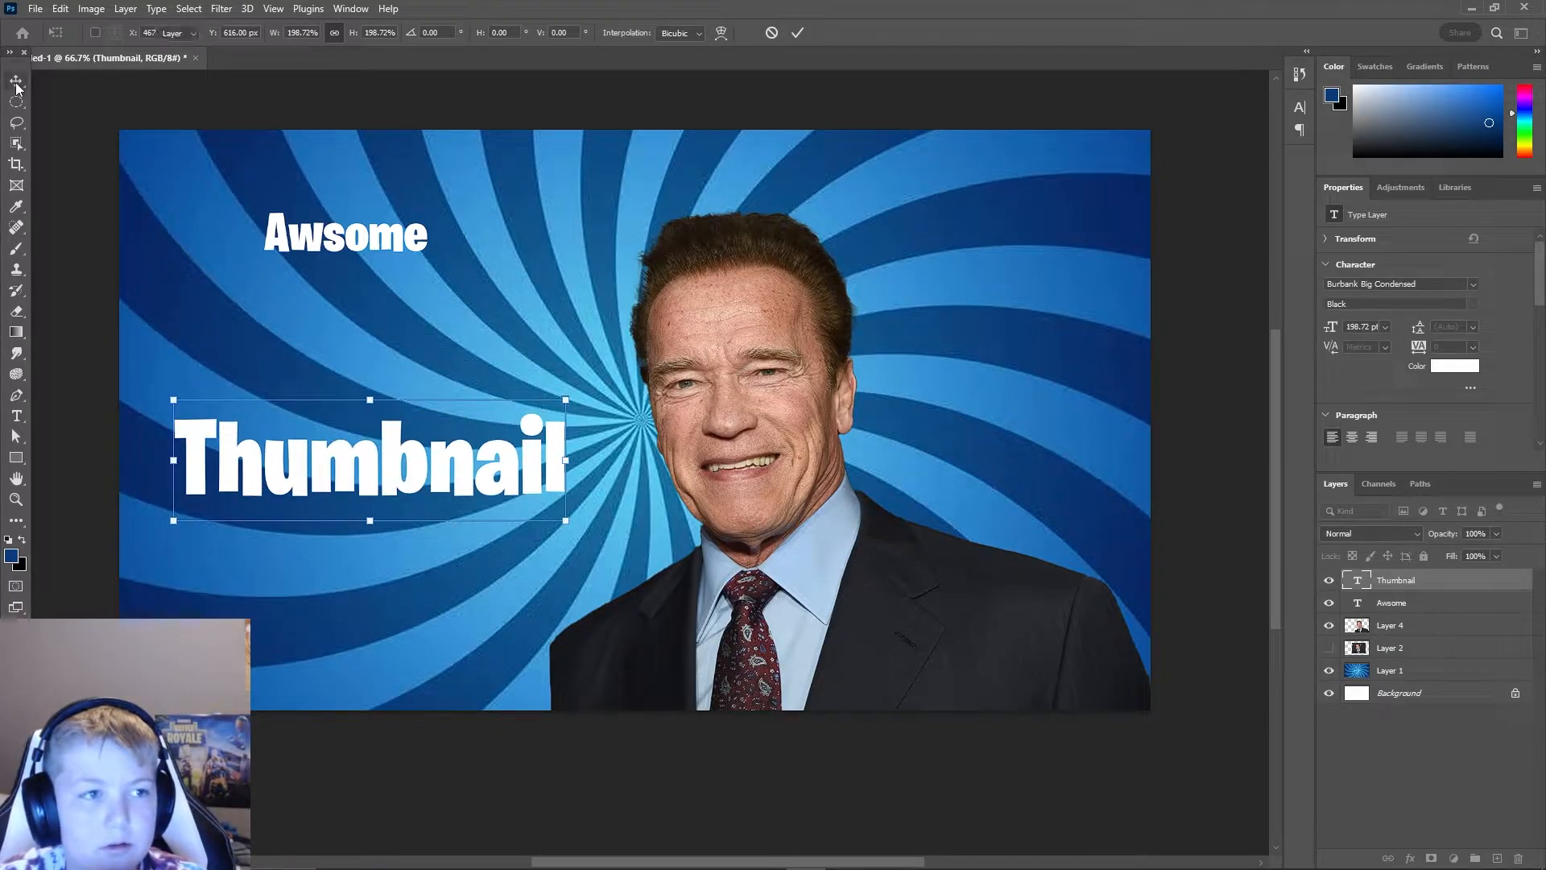
key(Return)
- Enlarge the "Awsome" text and position it centred above the "Thumbnail" text
click(346, 235)
key(ctrl+t)
drag(427, 270, 511, 332)
mouse_move(373, 264)
mouse_down()
mouse_move(395, 270)
mouse_move(350, 253)
mouse_up()
drag(490, 321, 517, 333)
drag(331, 202, 383, 219)
- Enlarge the "Thumbnail" text proportionally to about 119%, keeping it centred below "Awsome"
click(16, 81)
click(403, 483)
key(ctrl+t)
drag(370, 518, 374, 544)
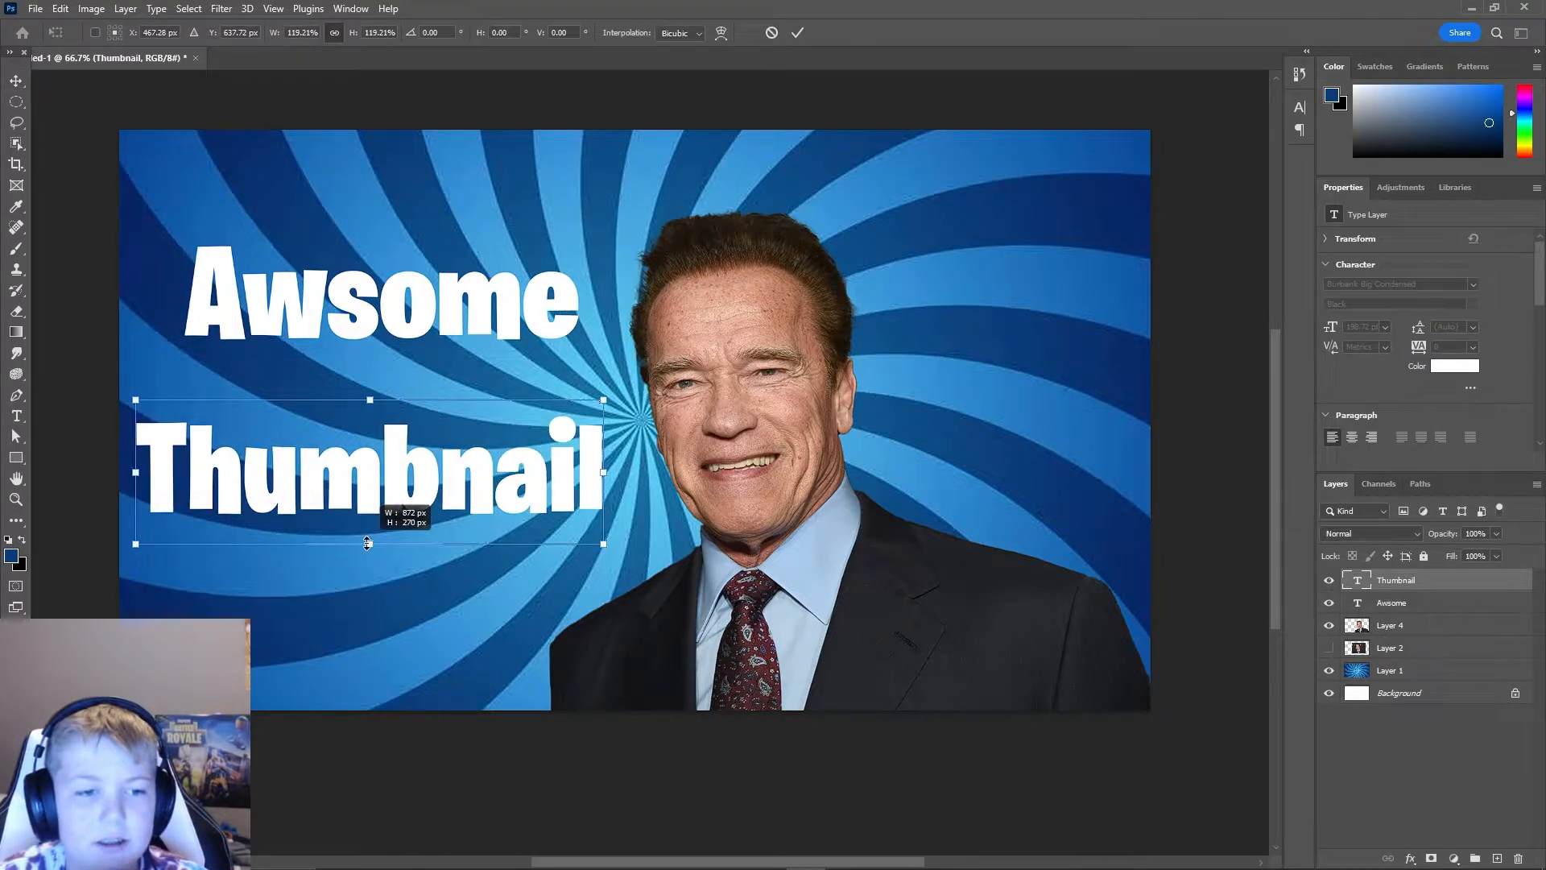
click(17, 80)
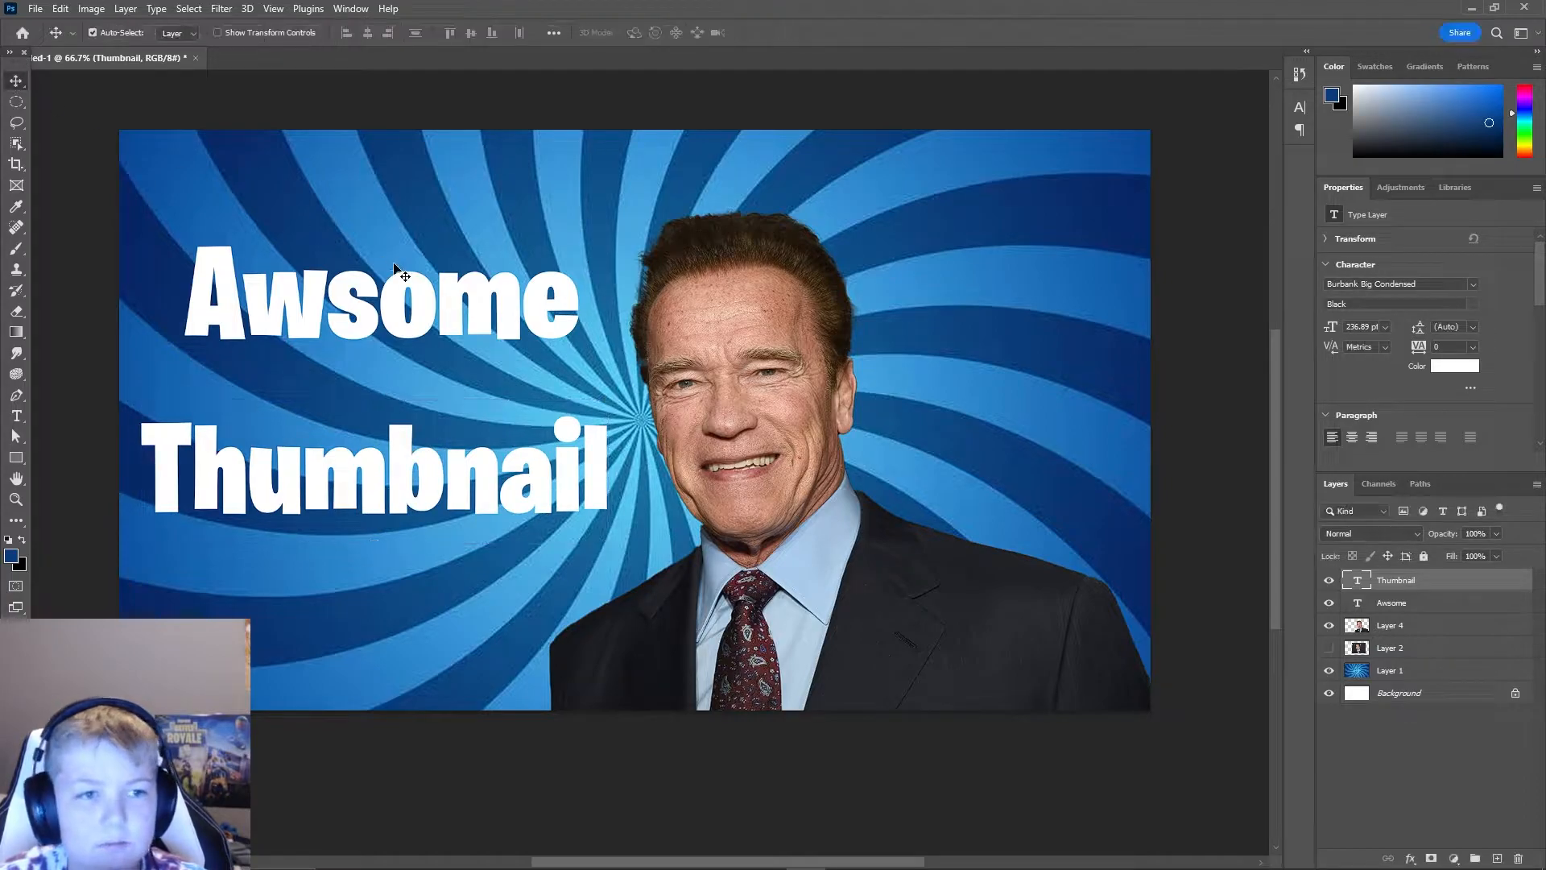
double_click(1411, 589)
key(Return)
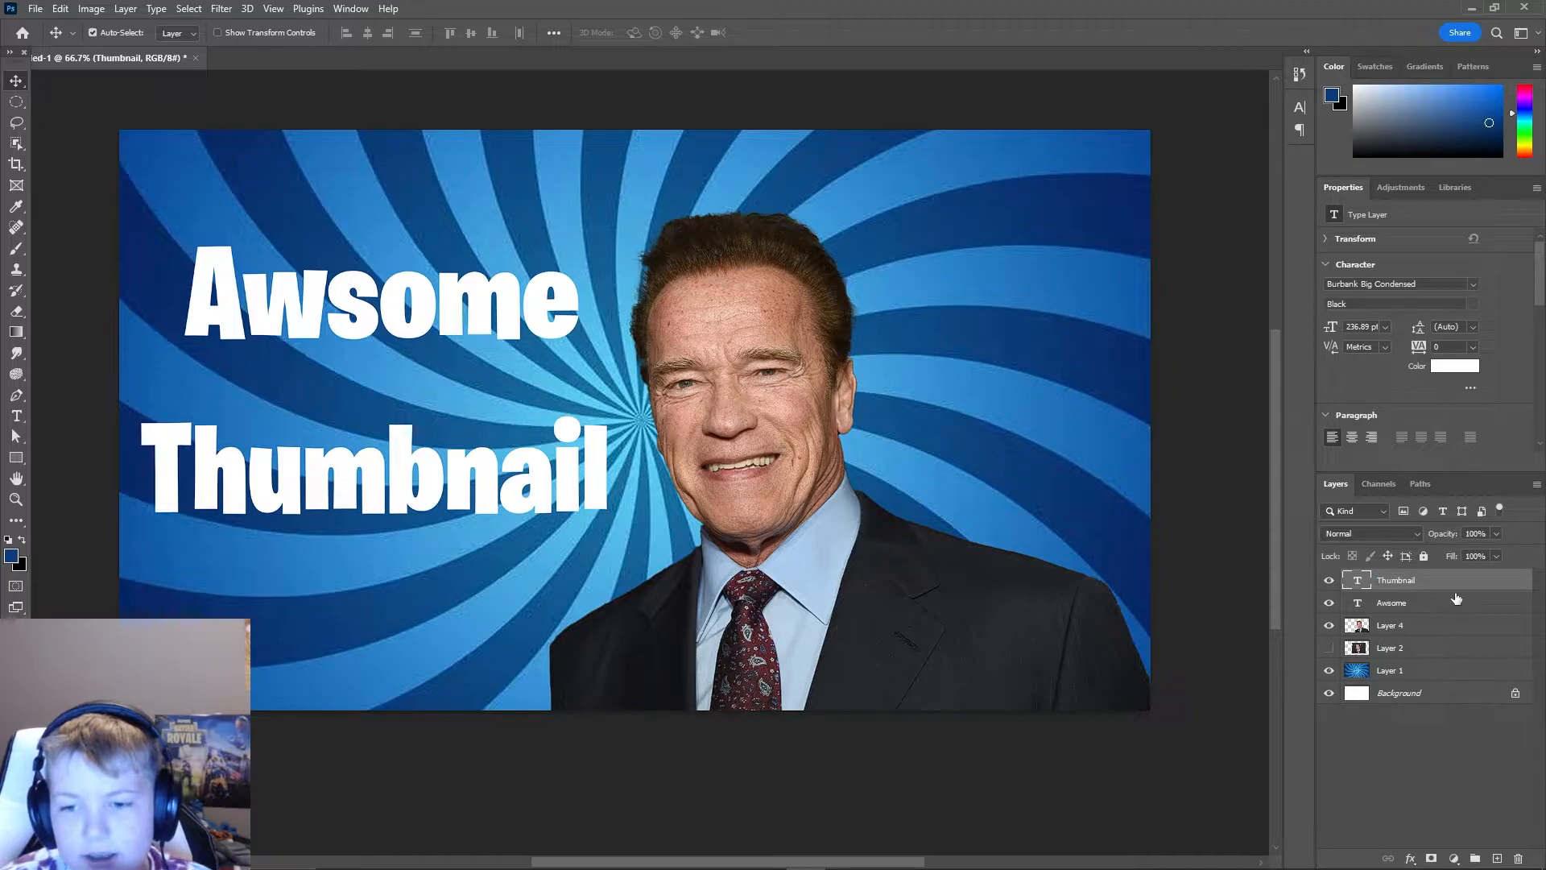
double_click(1450, 603)
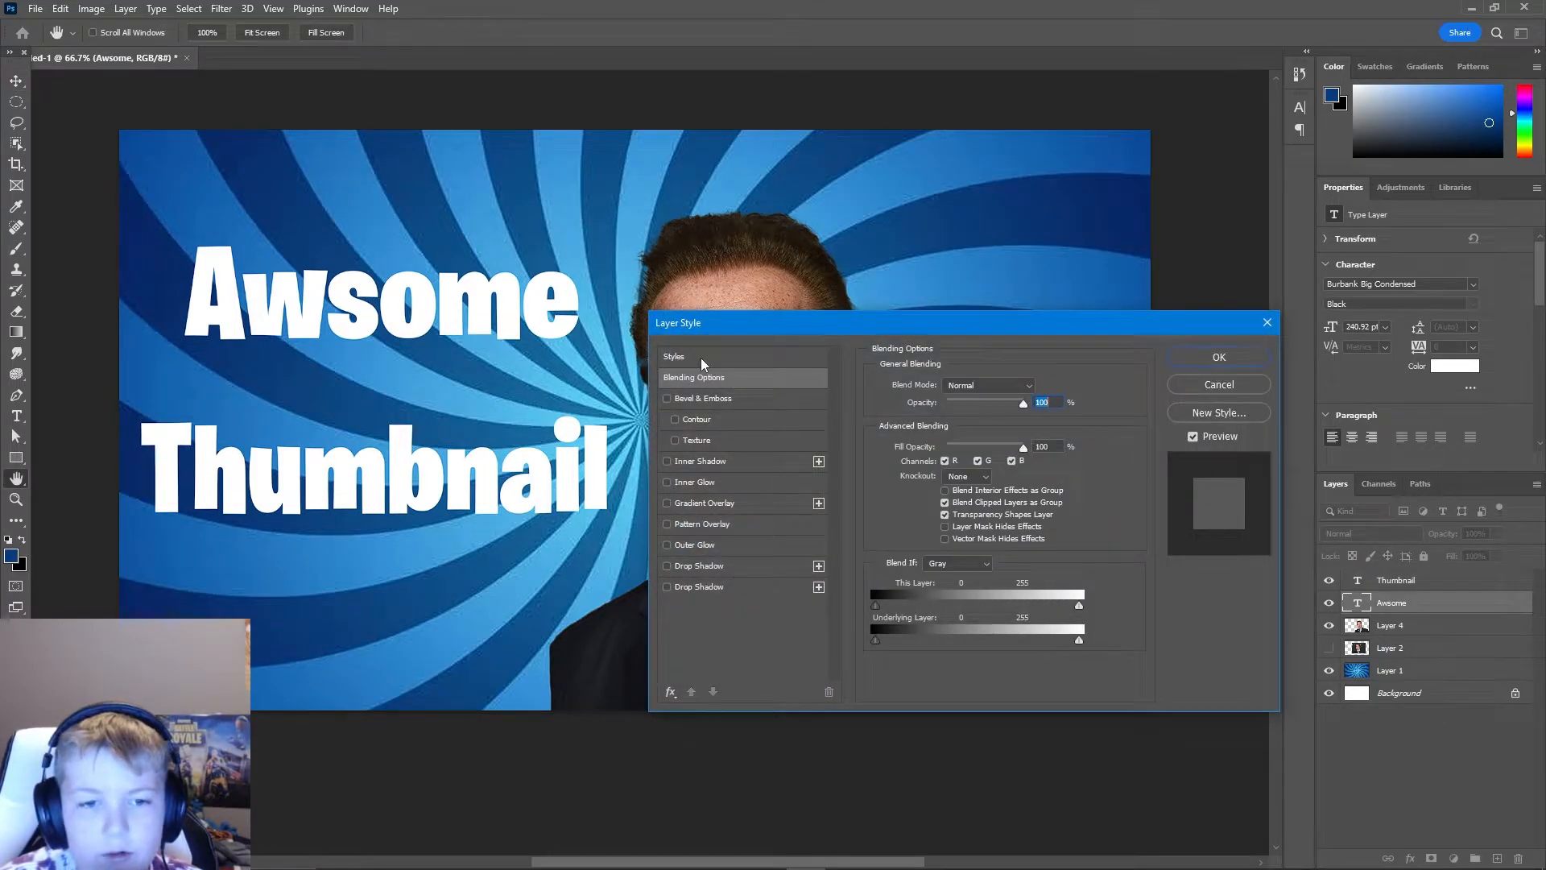
click(706, 358)
click(891, 414)
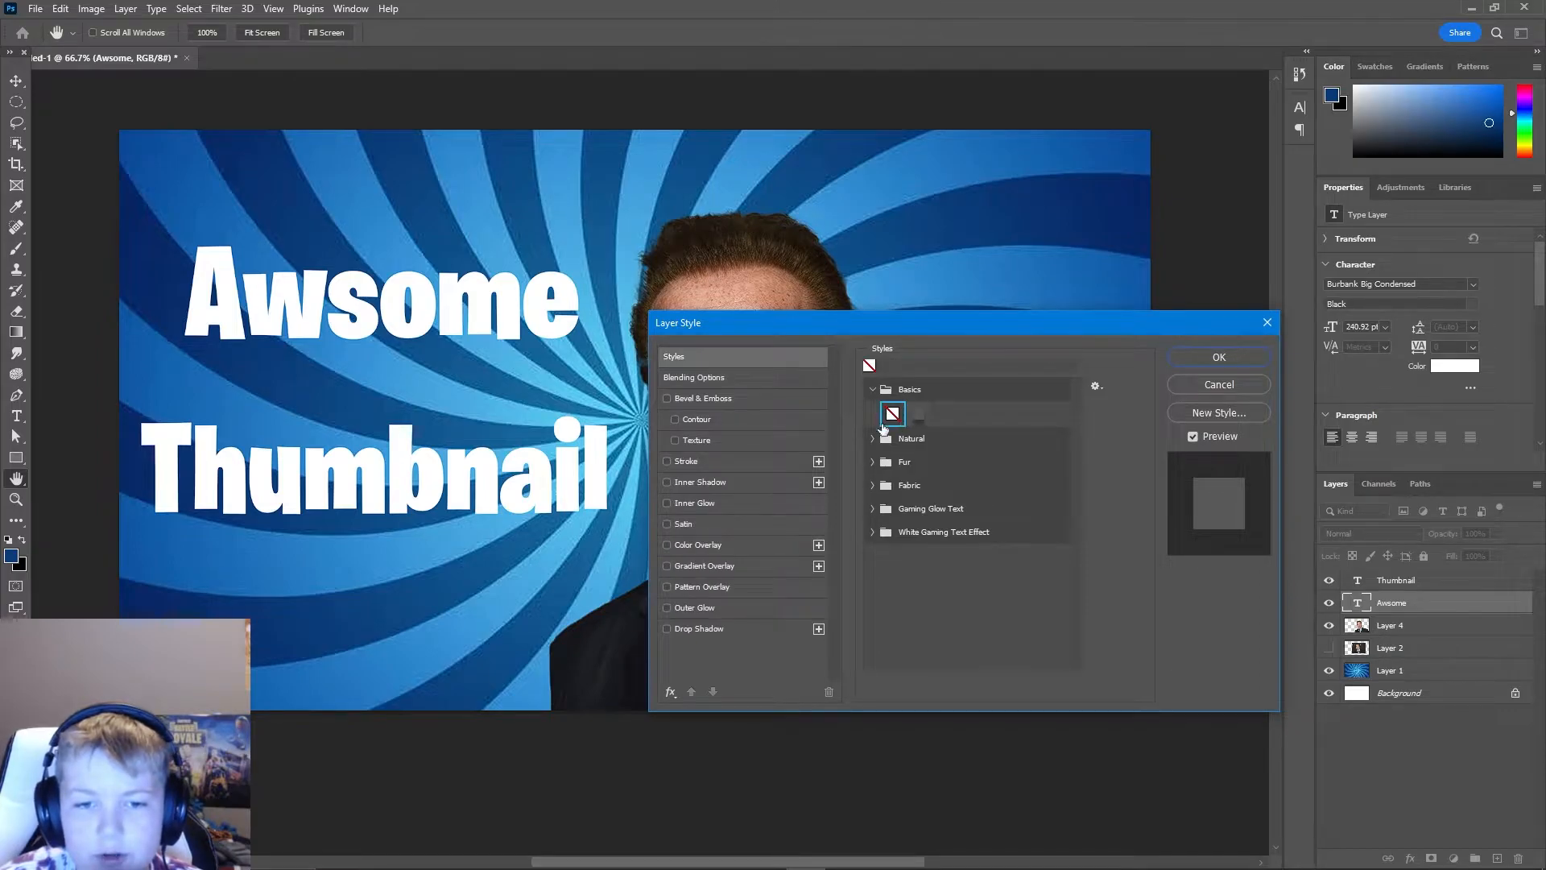
- Add a black drop shadow to the "Thumbnail" text: Normal blending, 55% opacity, 21 px distance, 21% spread and 8 px size
click(693, 377)
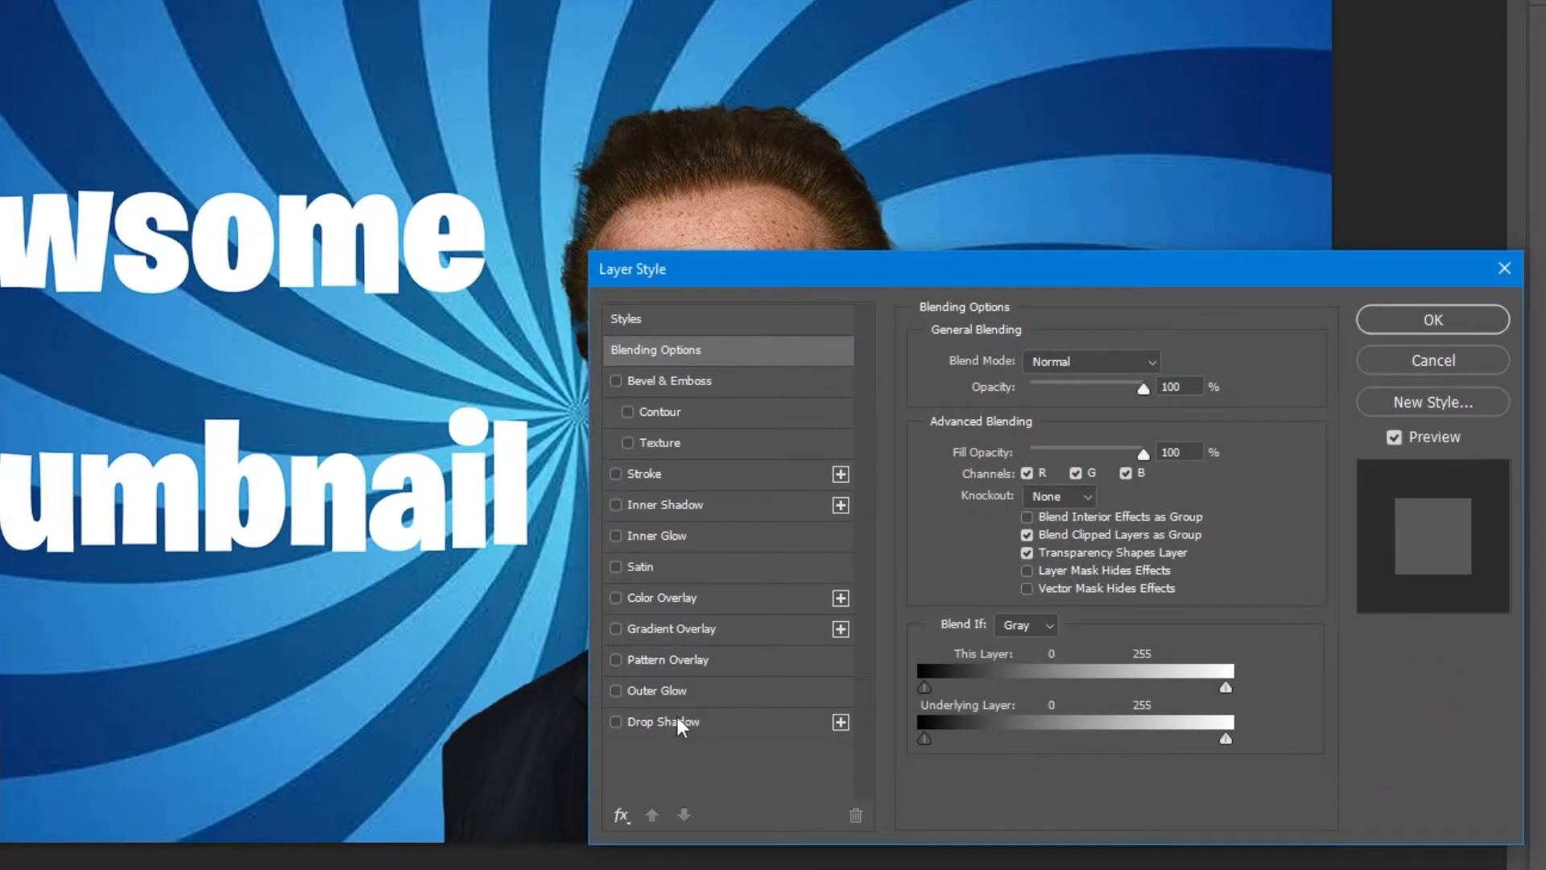
click(619, 830)
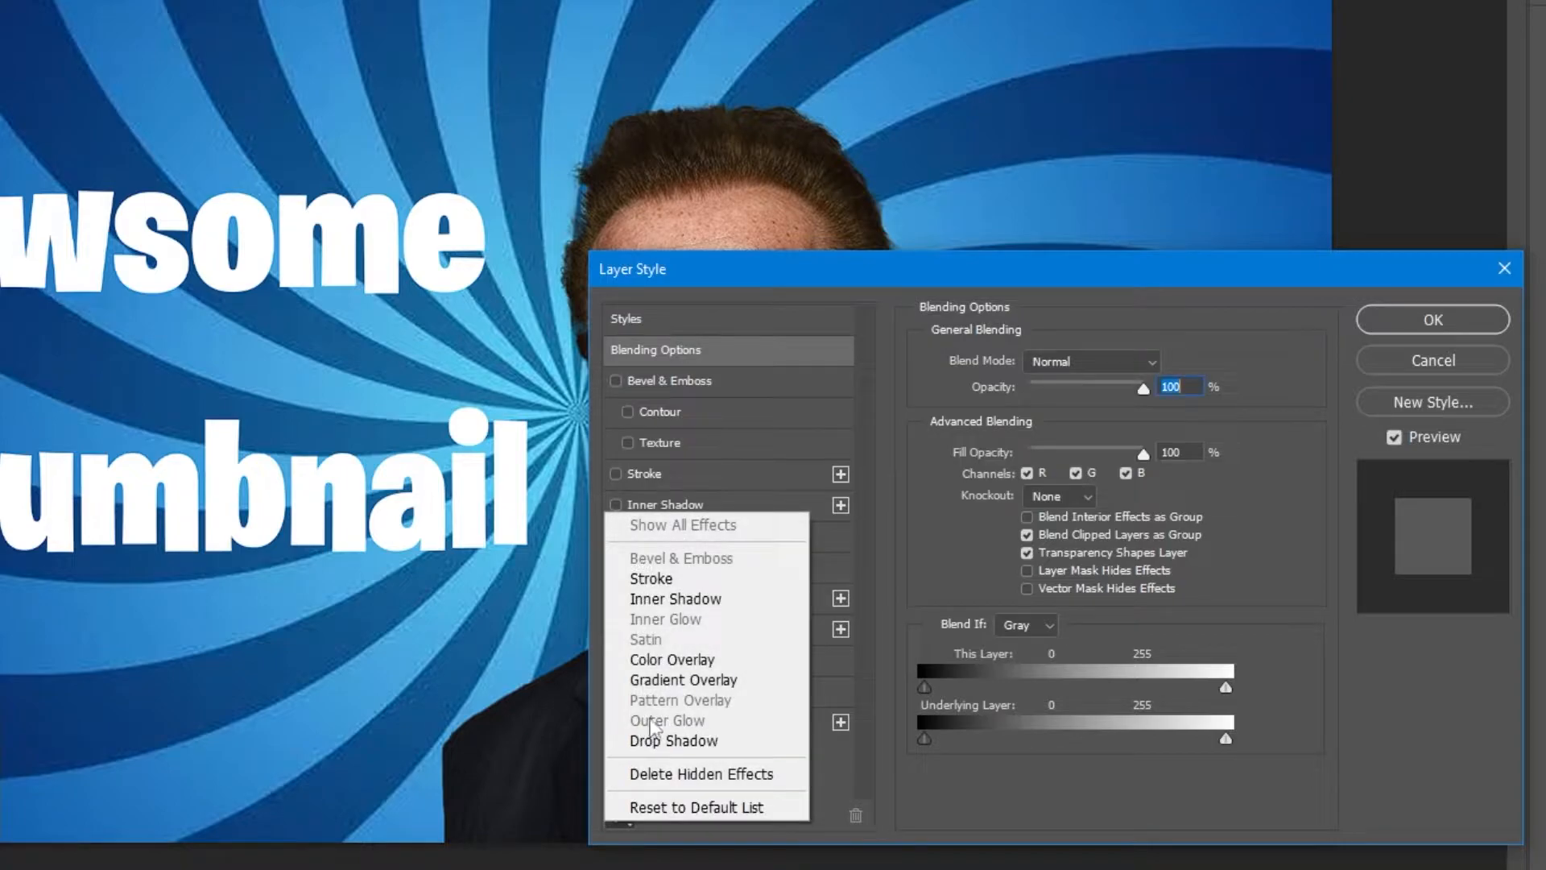
click(844, 750)
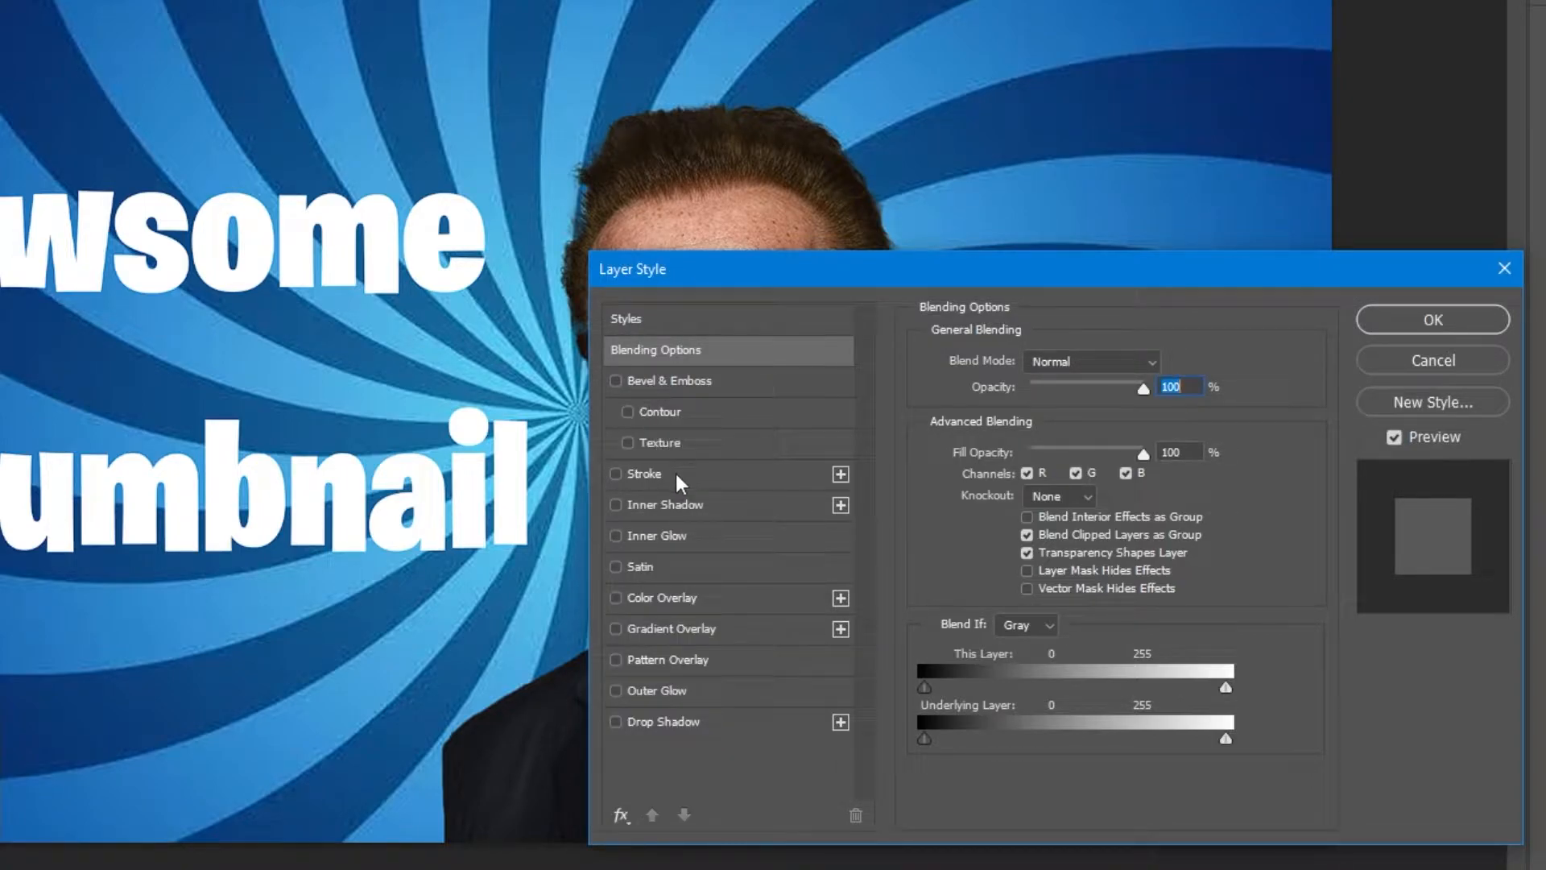
click(616, 722)
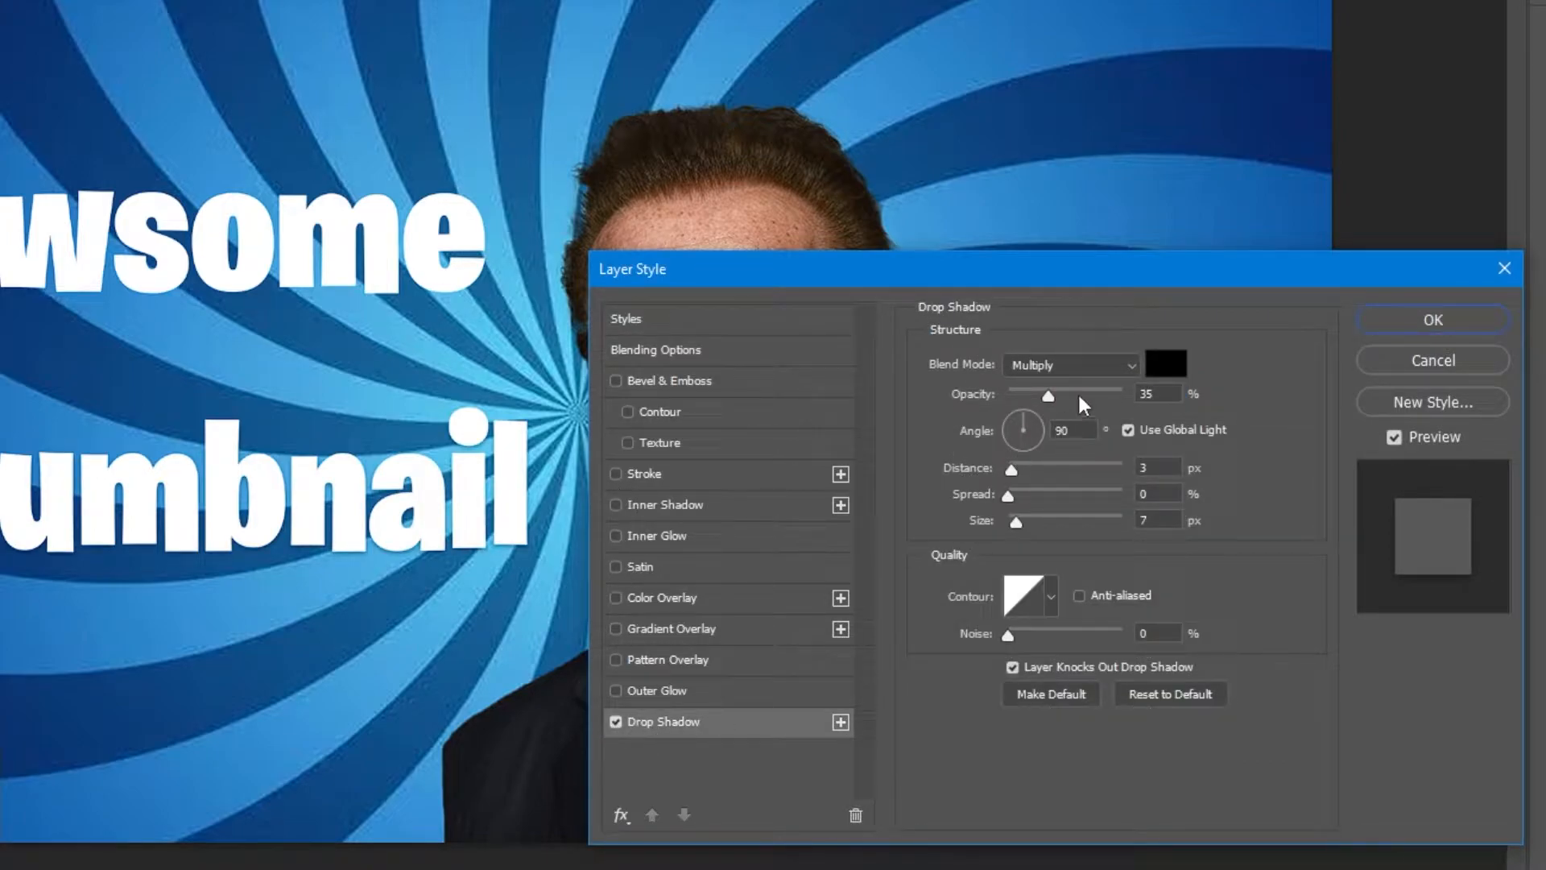
drag(1019, 467, 1020, 535)
drag(1047, 393, 1072, 411)
click(1105, 365)
click(1073, 364)
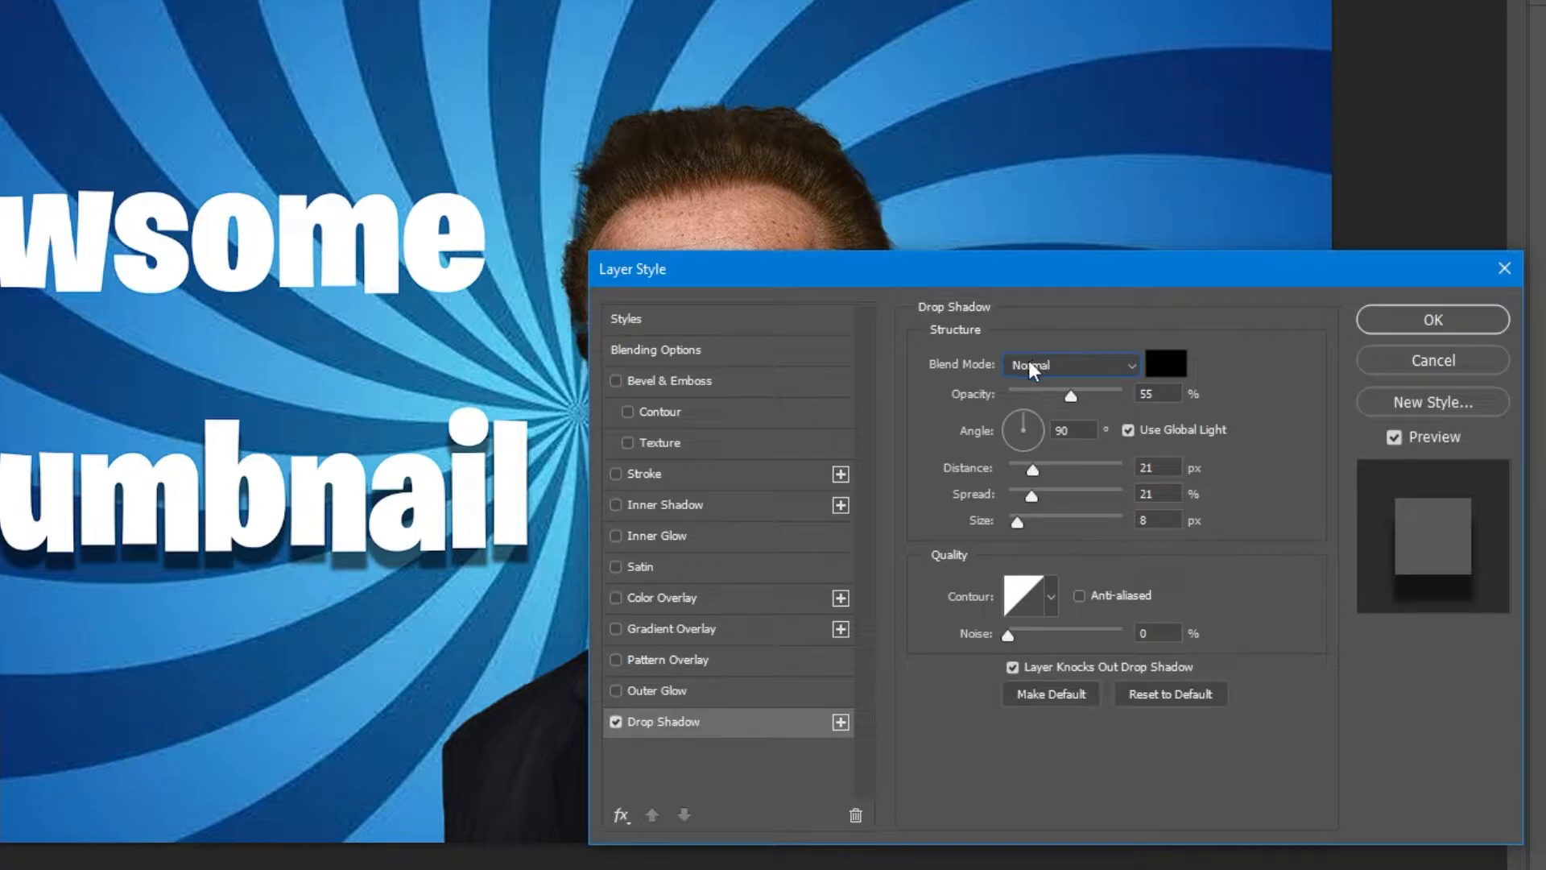
- Add an outer glow to the "Thumbnail" text with 28% opacity, 2% noise, 11% spread and 29 px size
click(642, 693)
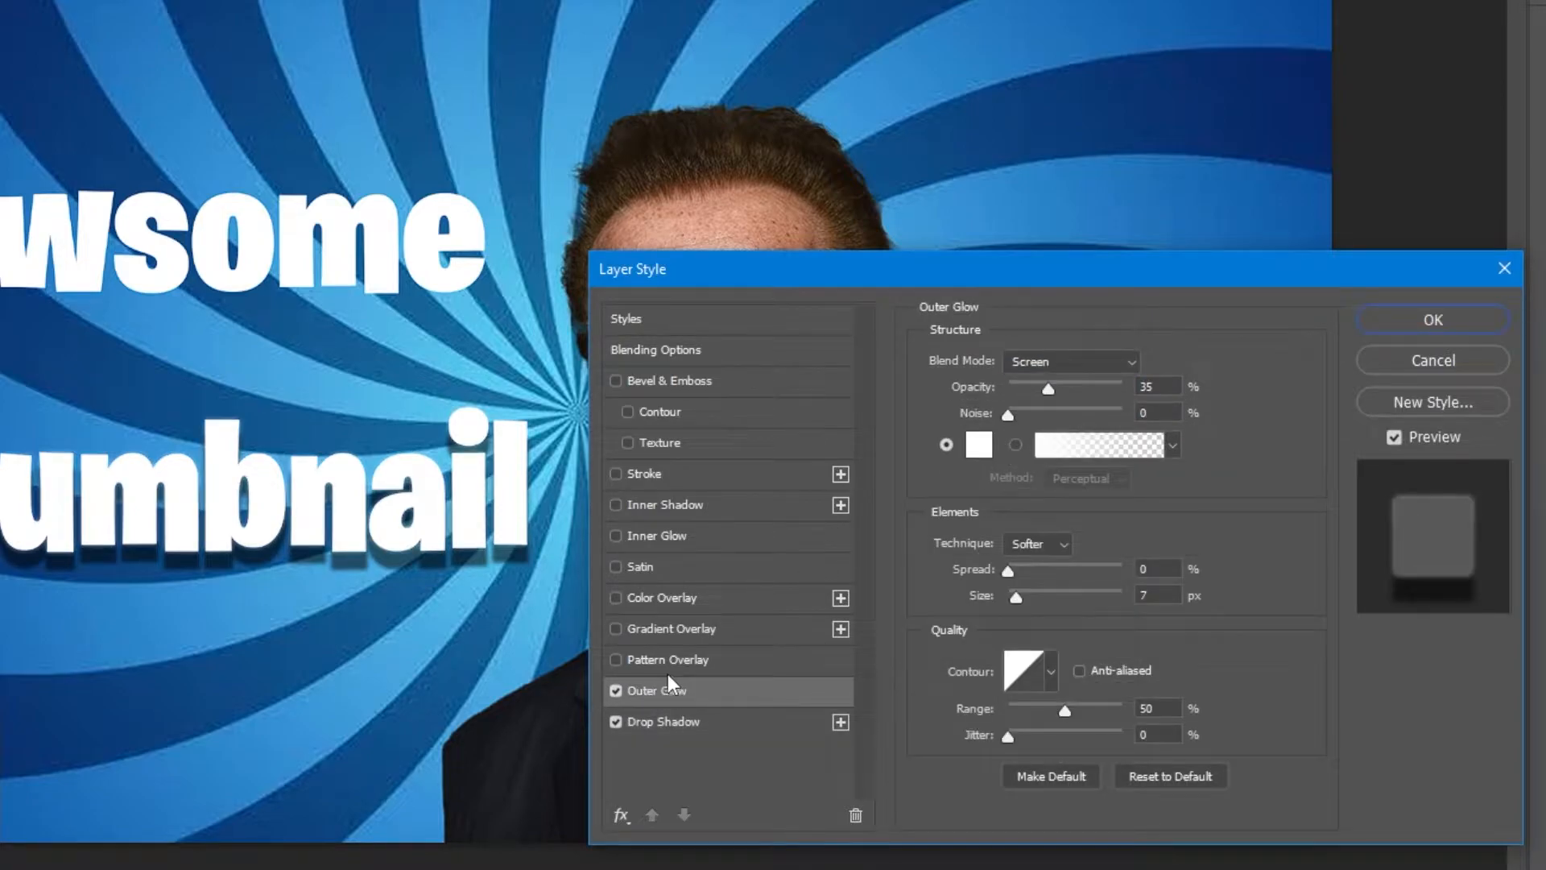
drag(1055, 384, 1011, 414)
drag(1006, 571, 1021, 573)
drag(1016, 597, 1027, 601)
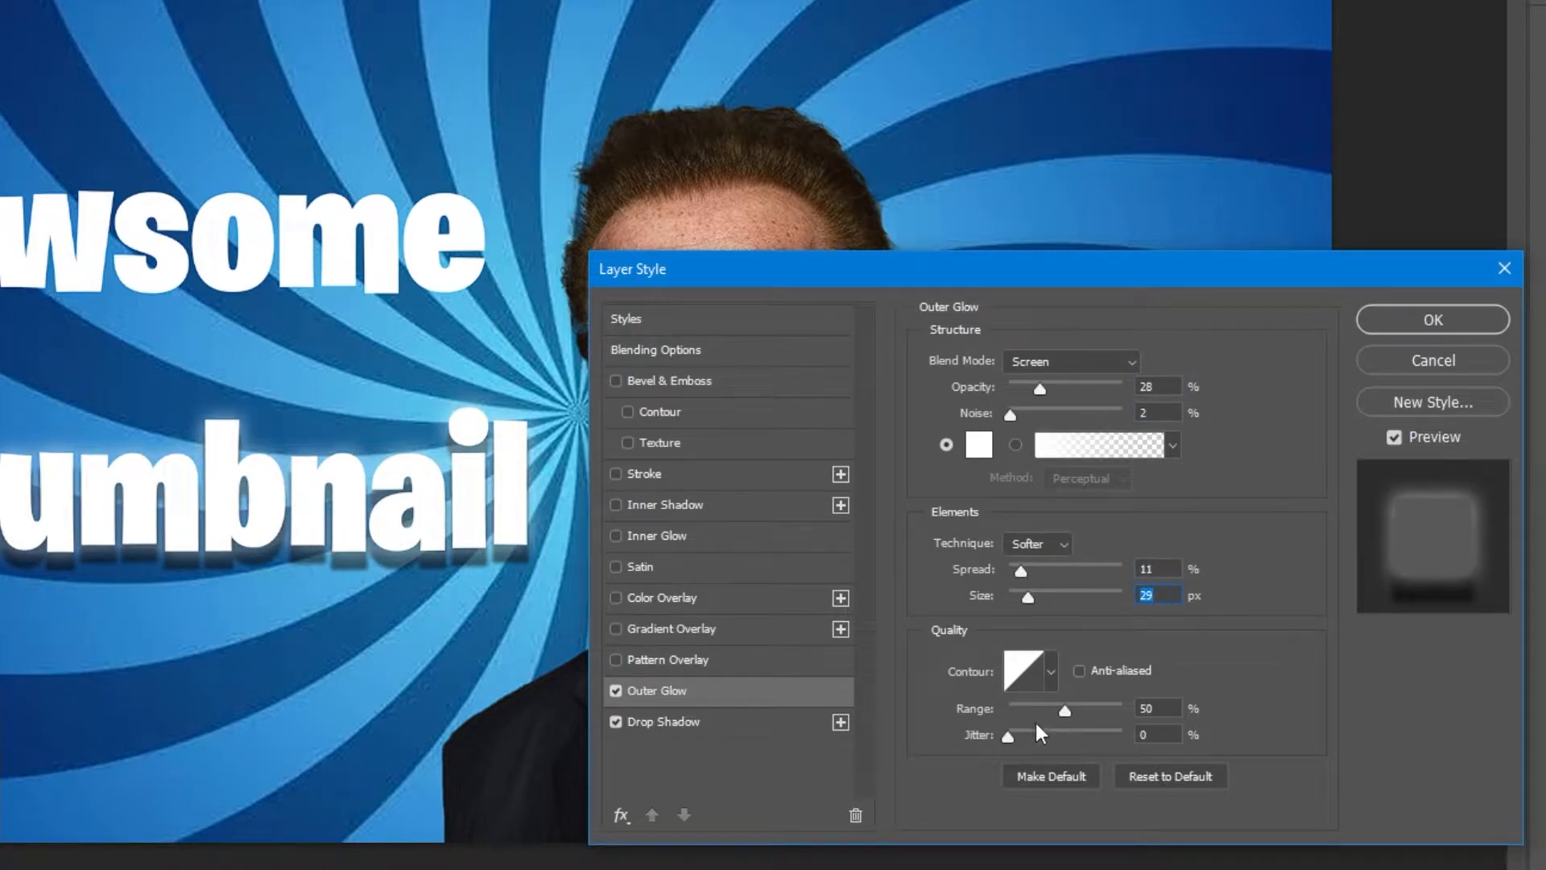
- Try a gradient overlay on the "Thumbnail" text and browse the Basics, Blues and Reds gradient presets
click(670, 631)
click(1051, 417)
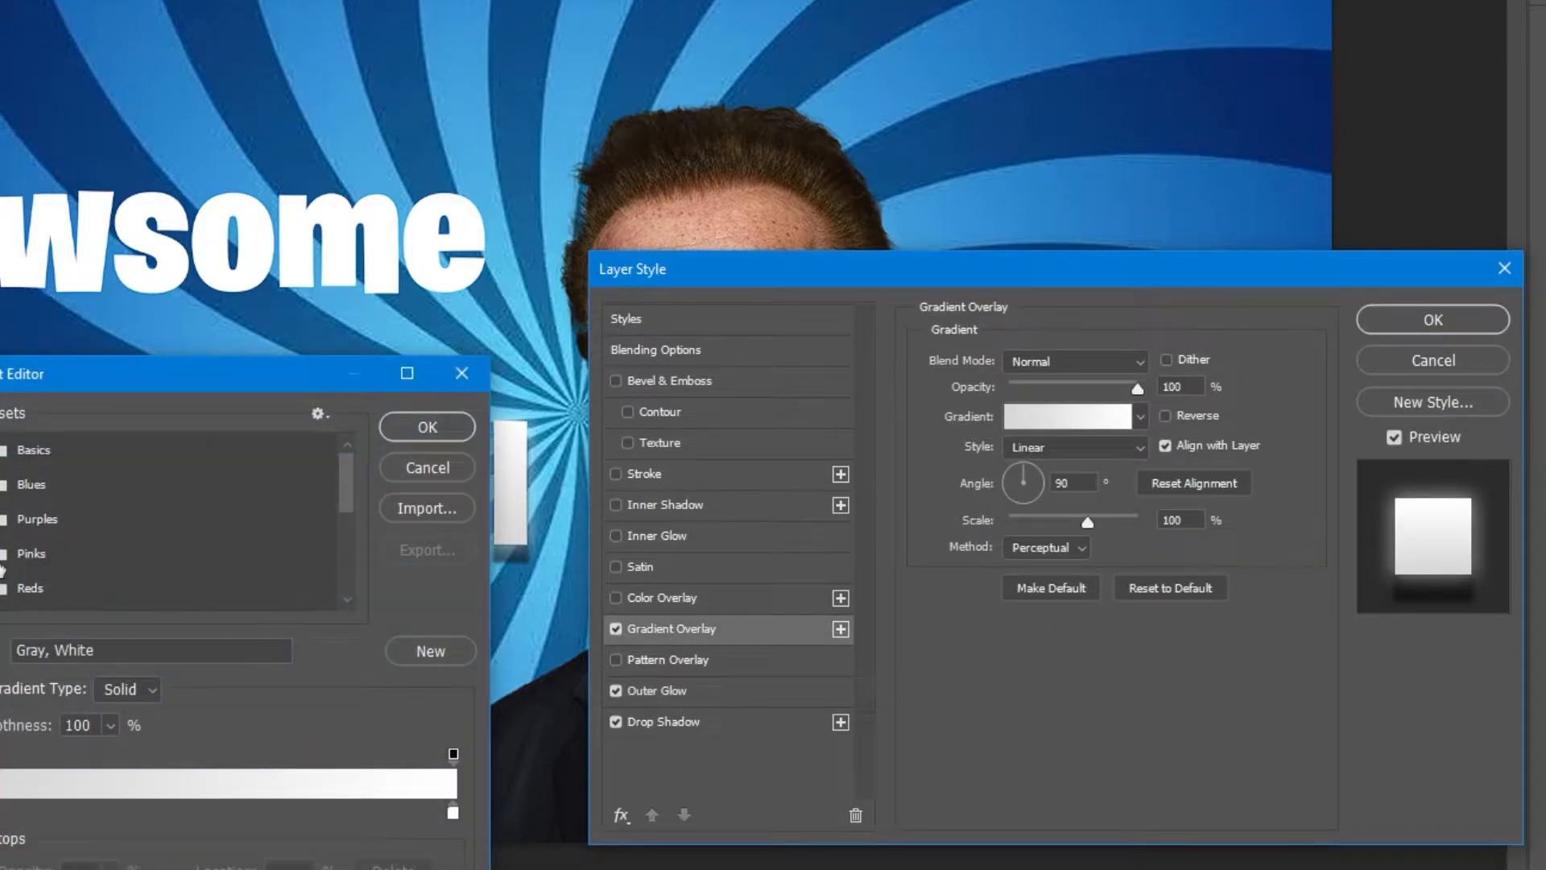
scroll(173, 519, down, 2)
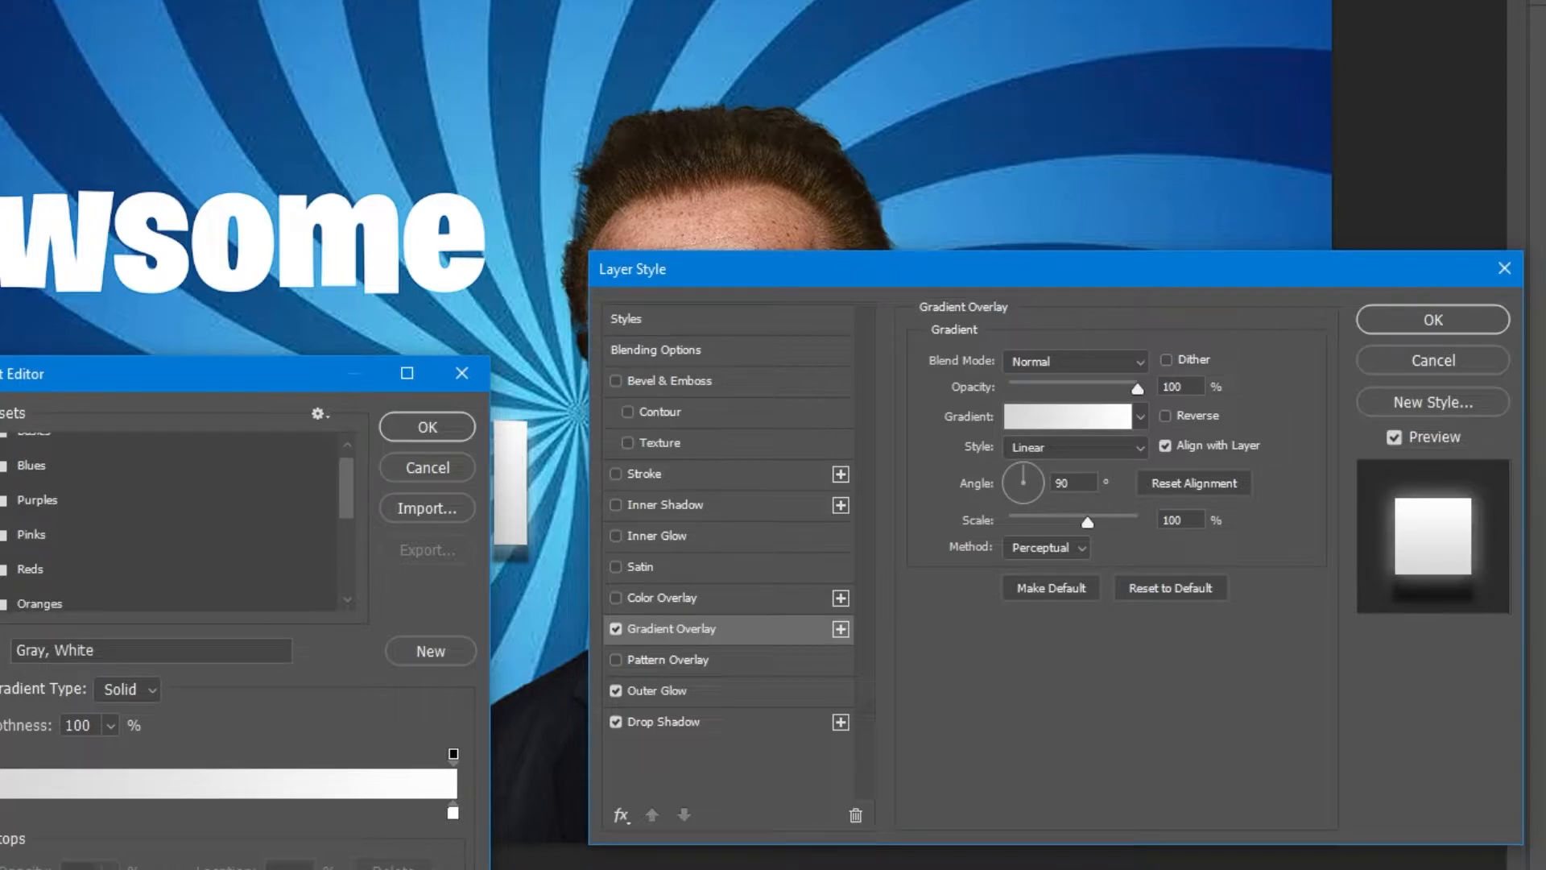
scroll(173, 520, up, 2)
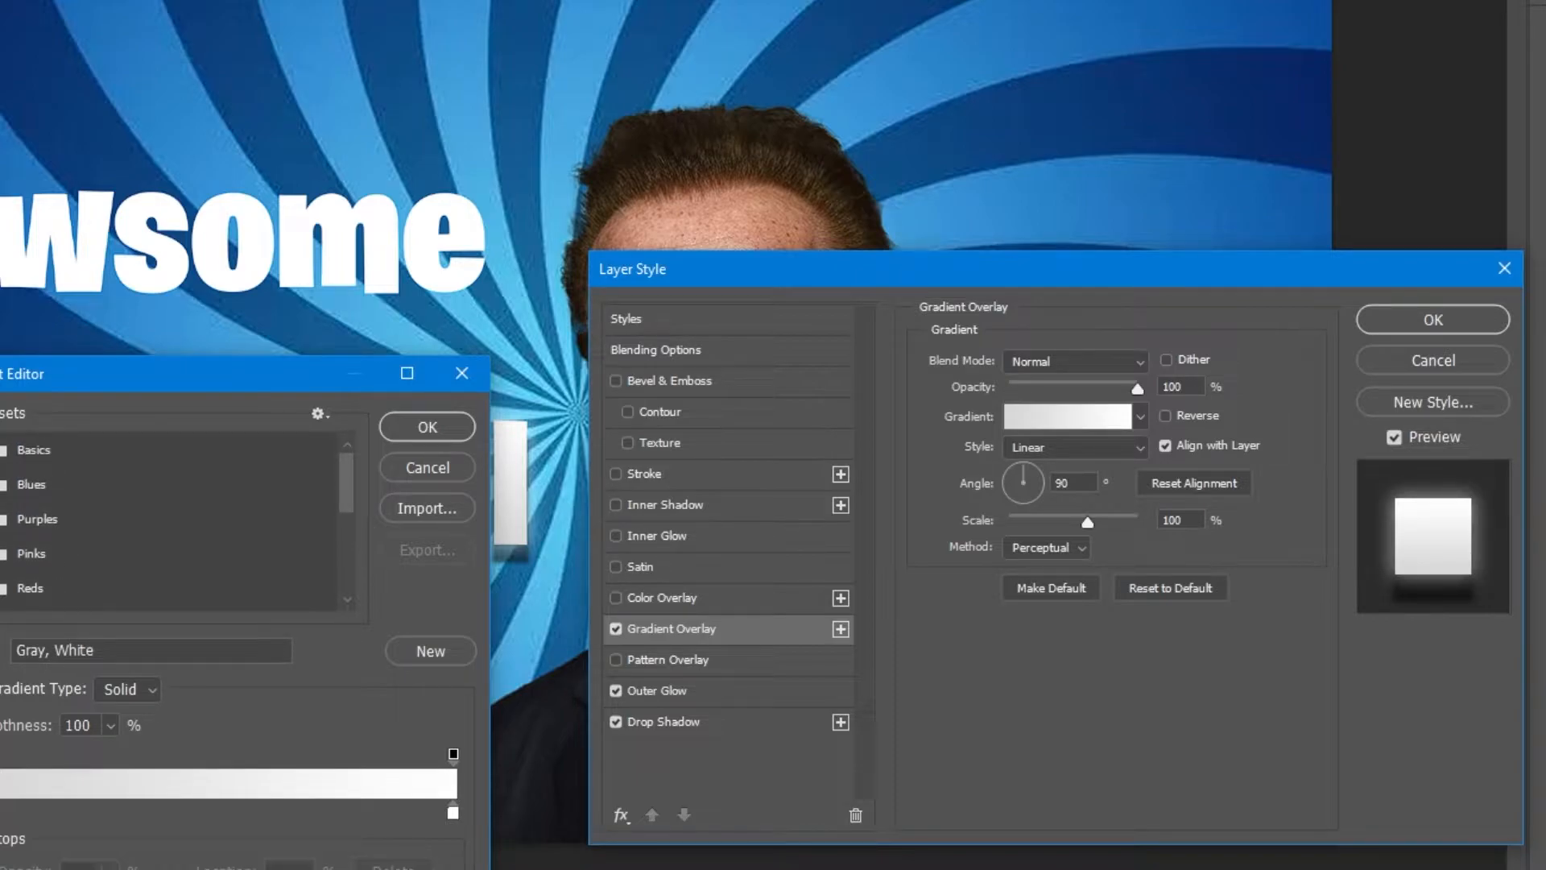
click(4, 484)
click(3, 484)
scroll(69, 512, down, 2)
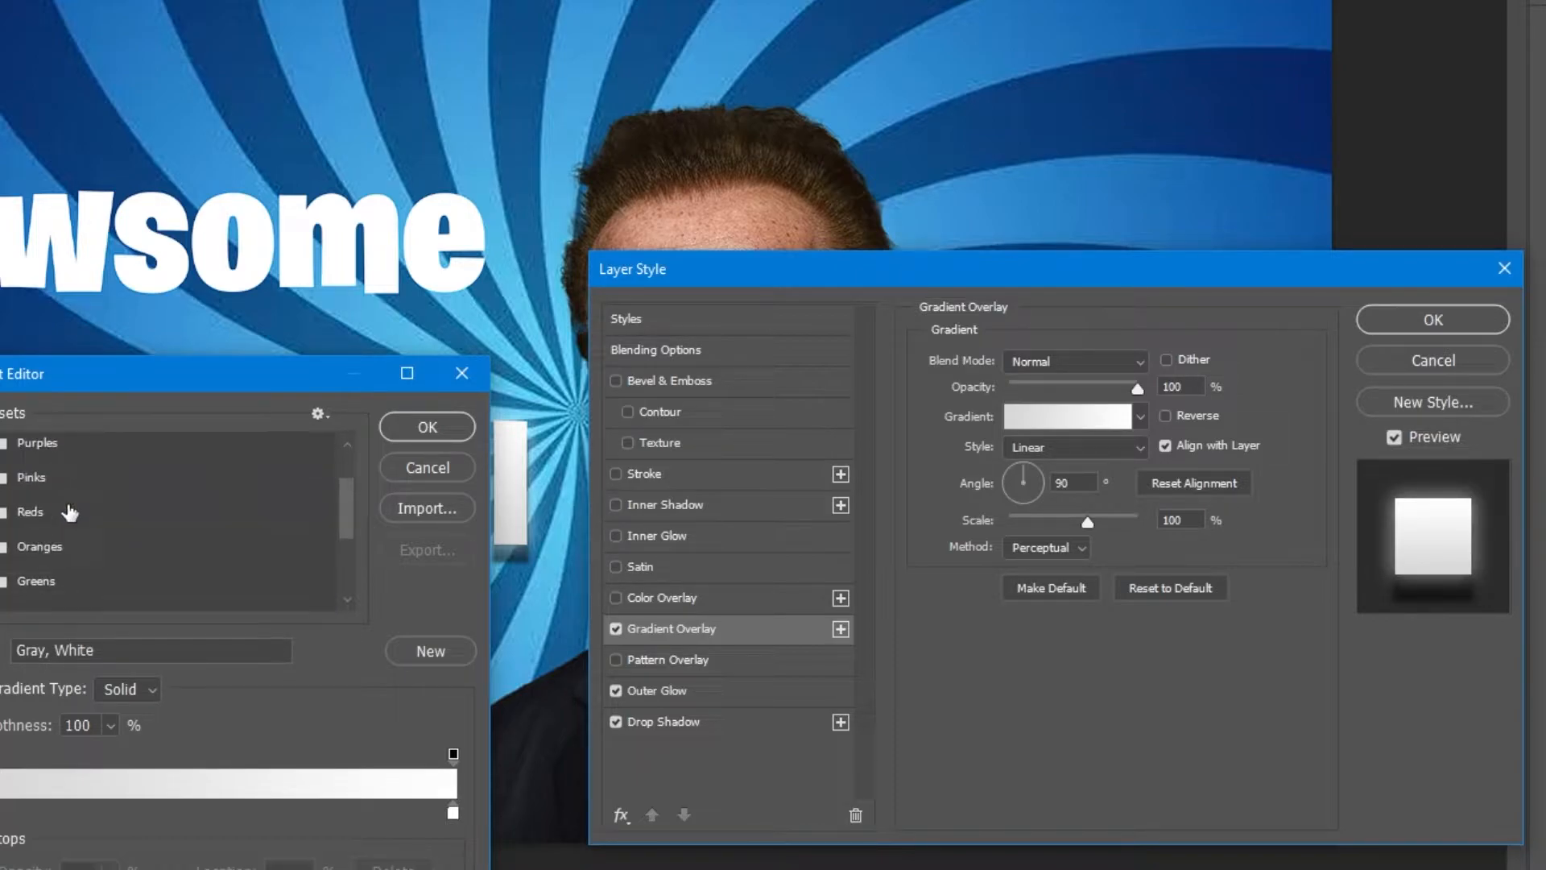
click(3, 511)
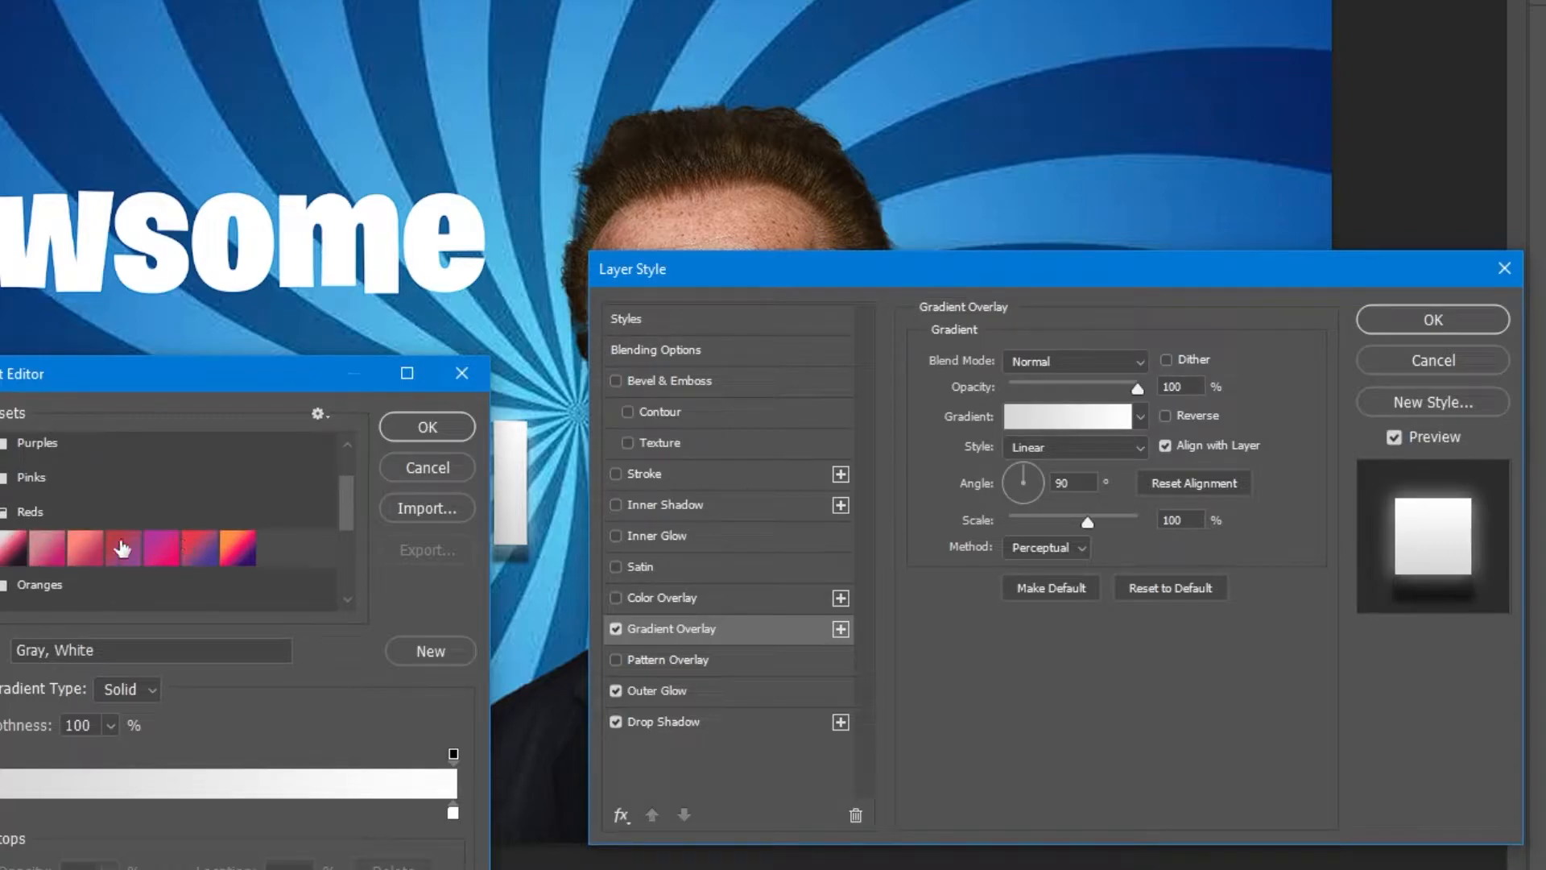
scroll(16, 477, up, 2)
click(4, 449)
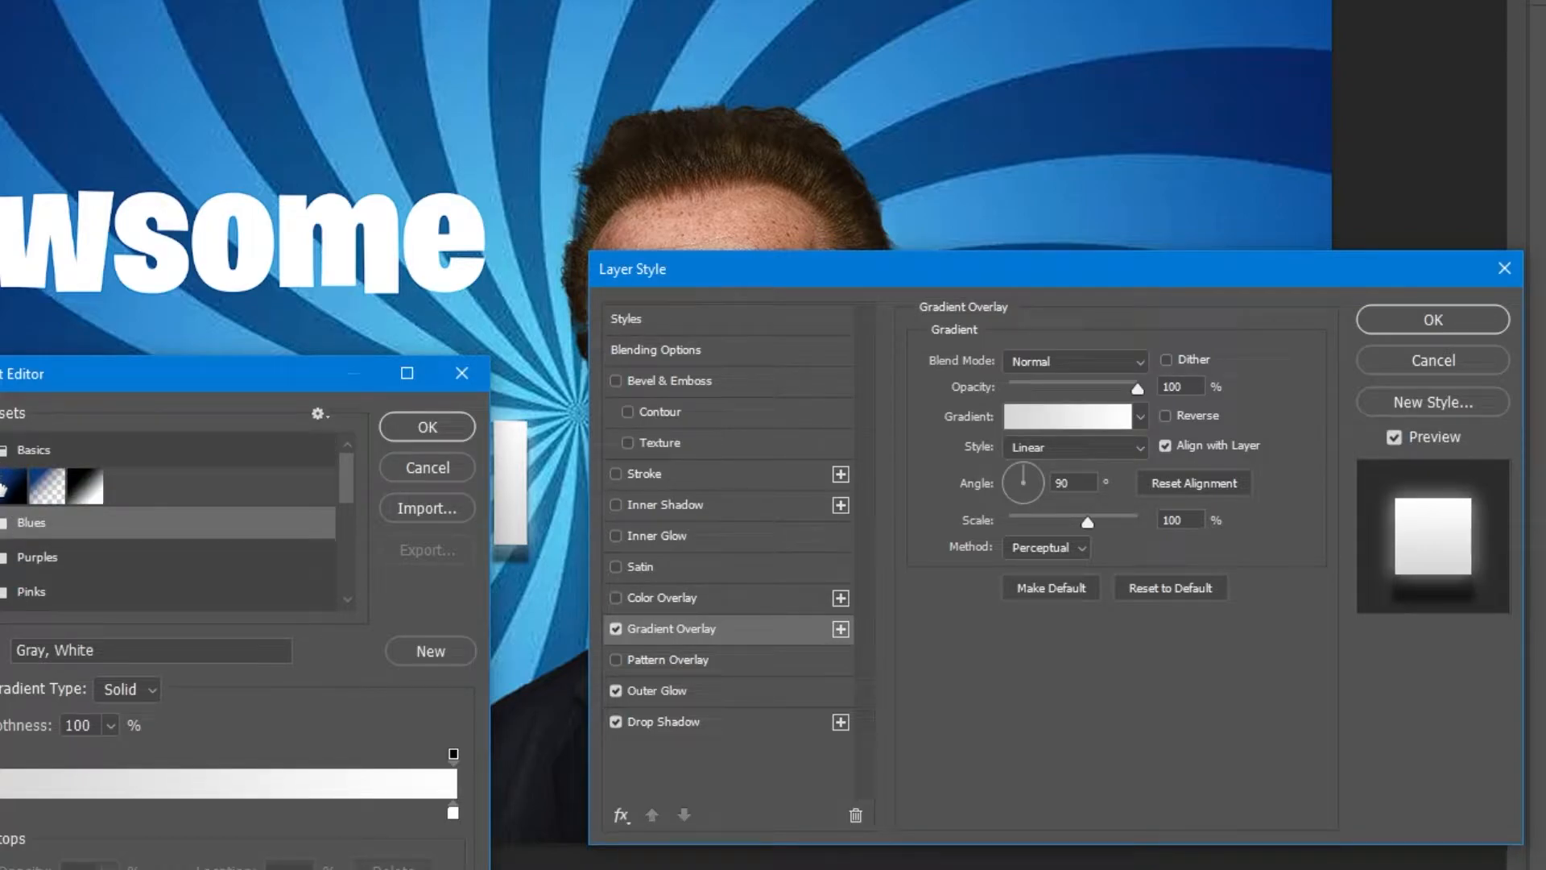
scroll(33, 499, down, 3)
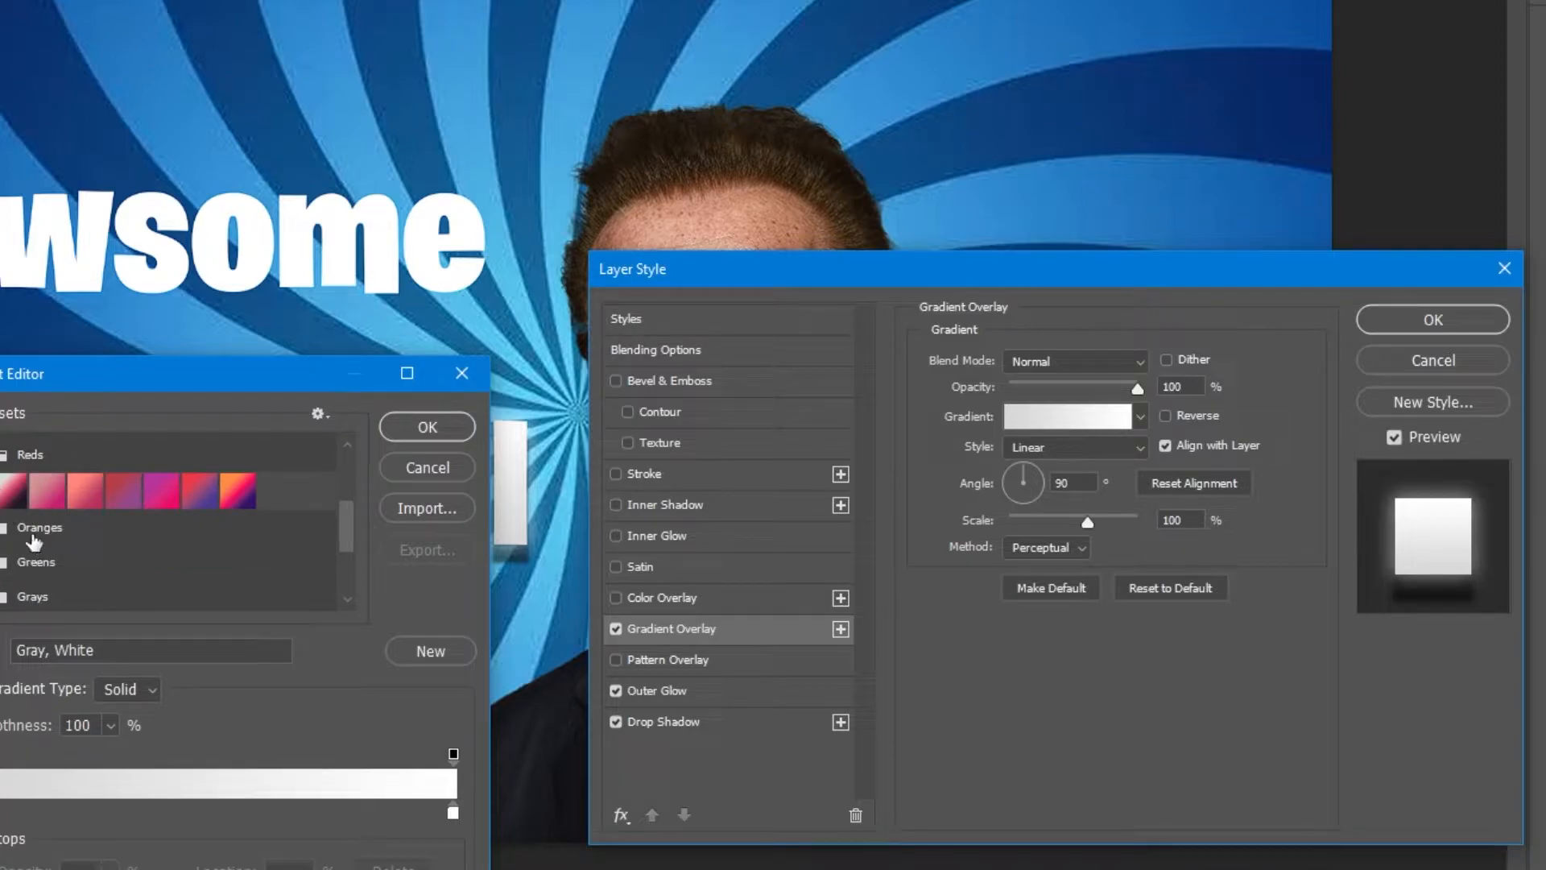
- Try the Red_02 and Red_07 gradient presets, cancel the gradient edit and turn off the gradient overlay
click(35, 491)
drag(130, 377, 308, 407)
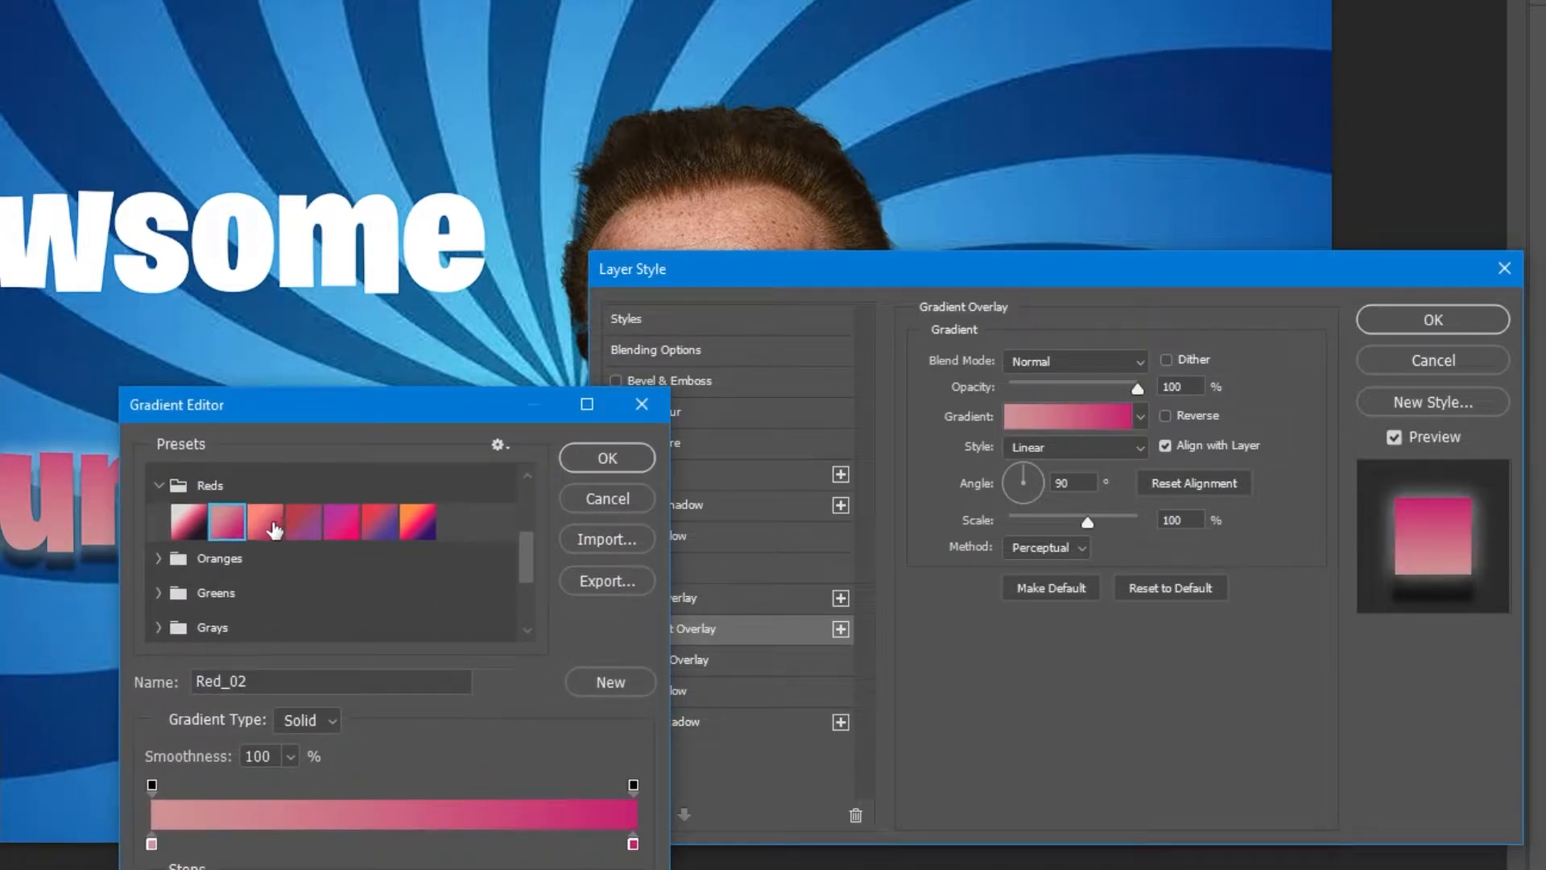
click(418, 522)
scroll(304, 539, down, 2)
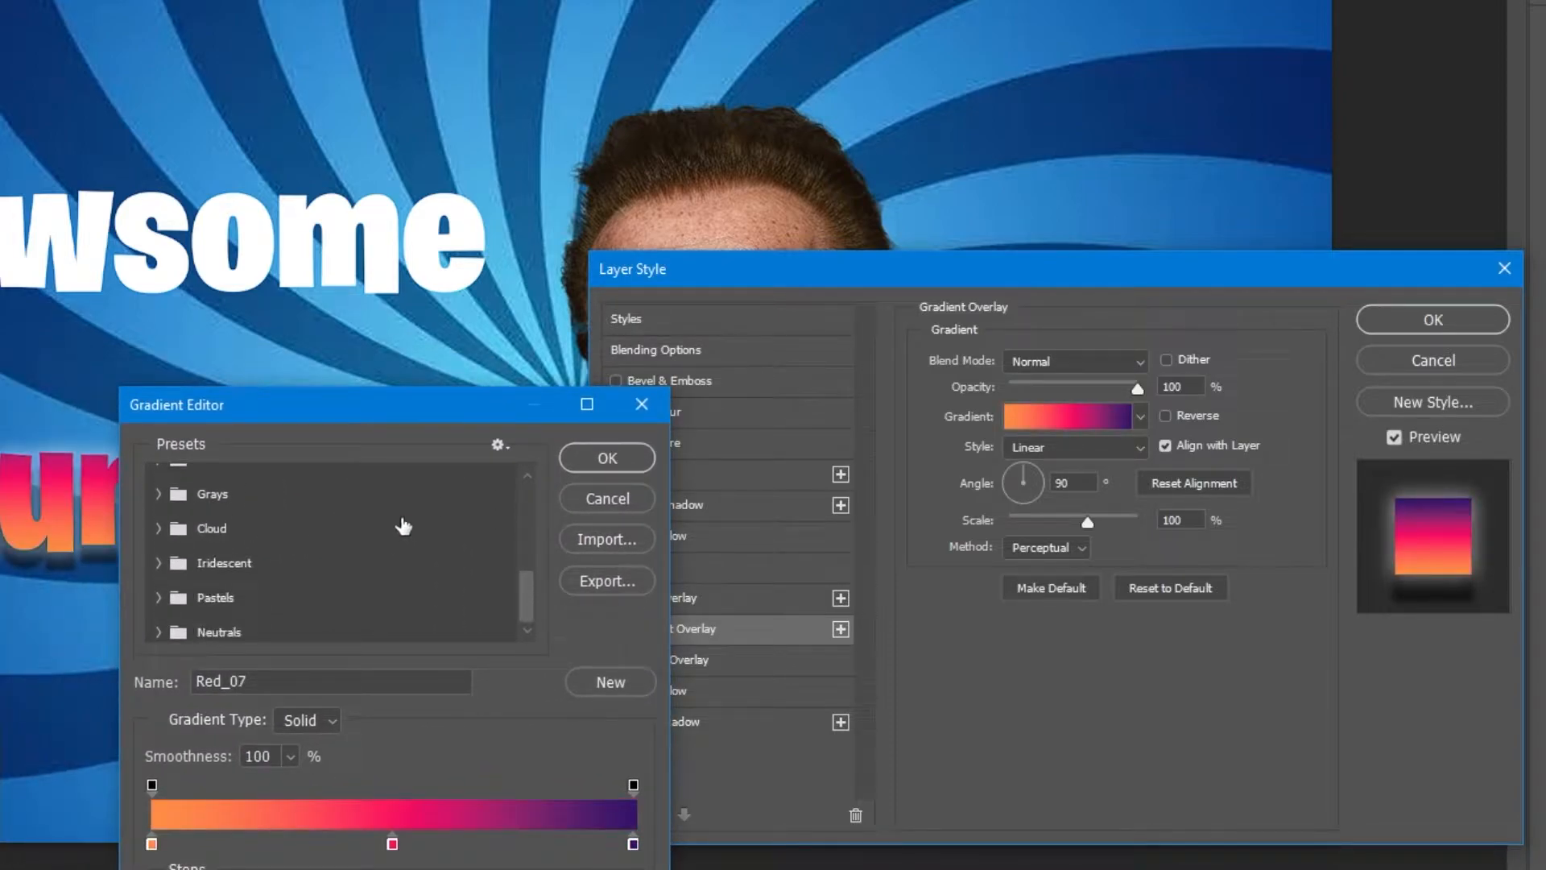
click(652, 405)
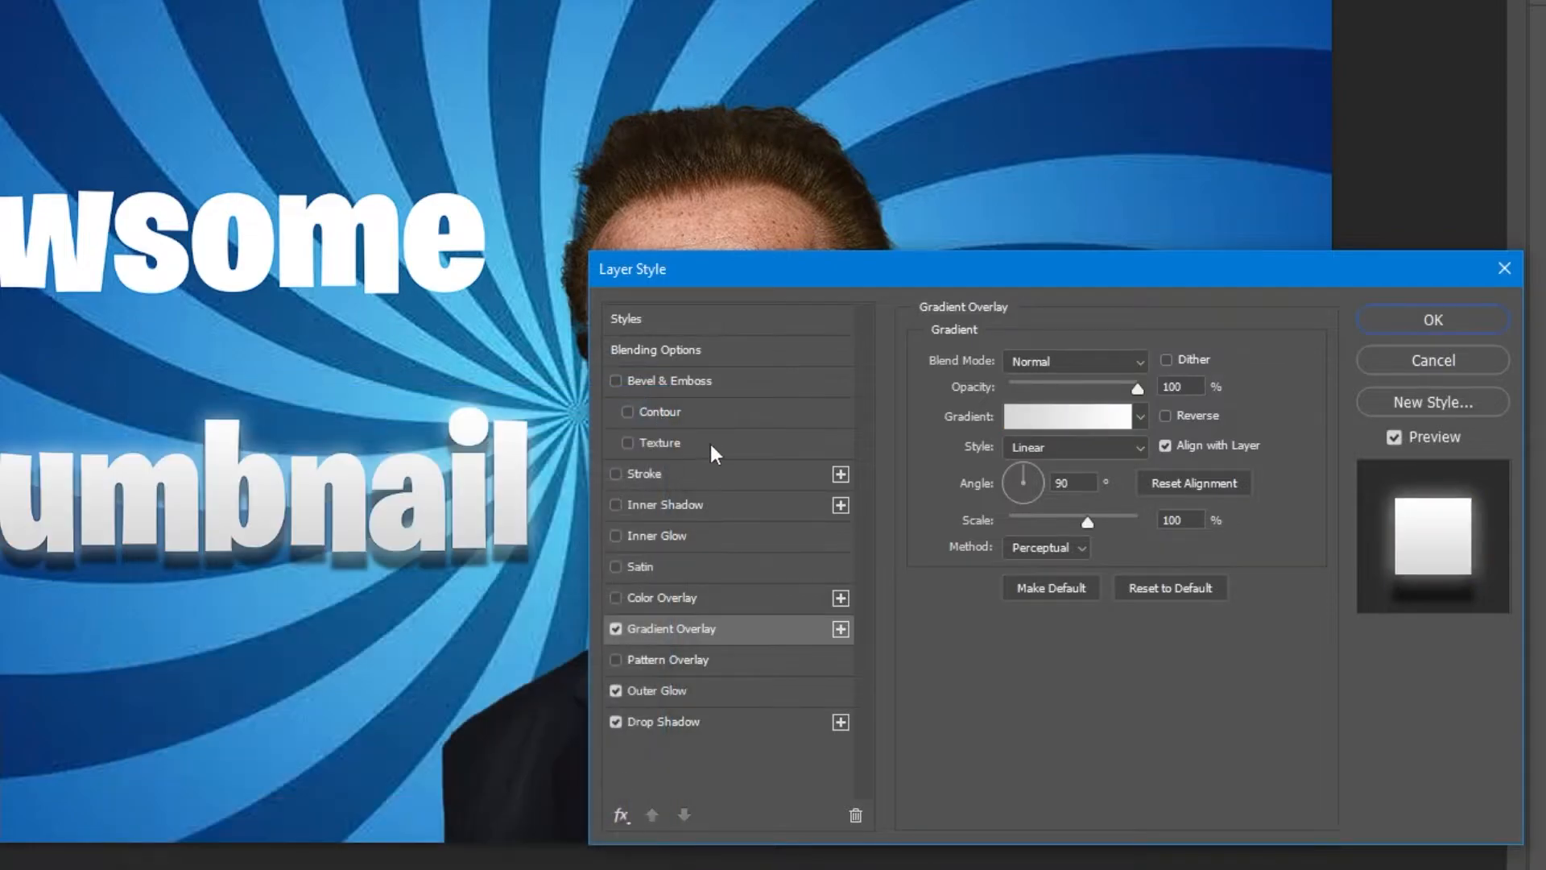
click(612, 627)
- Apply a bright red color overlay to the "Thumbnail" text at 100% opacity
click(614, 599)
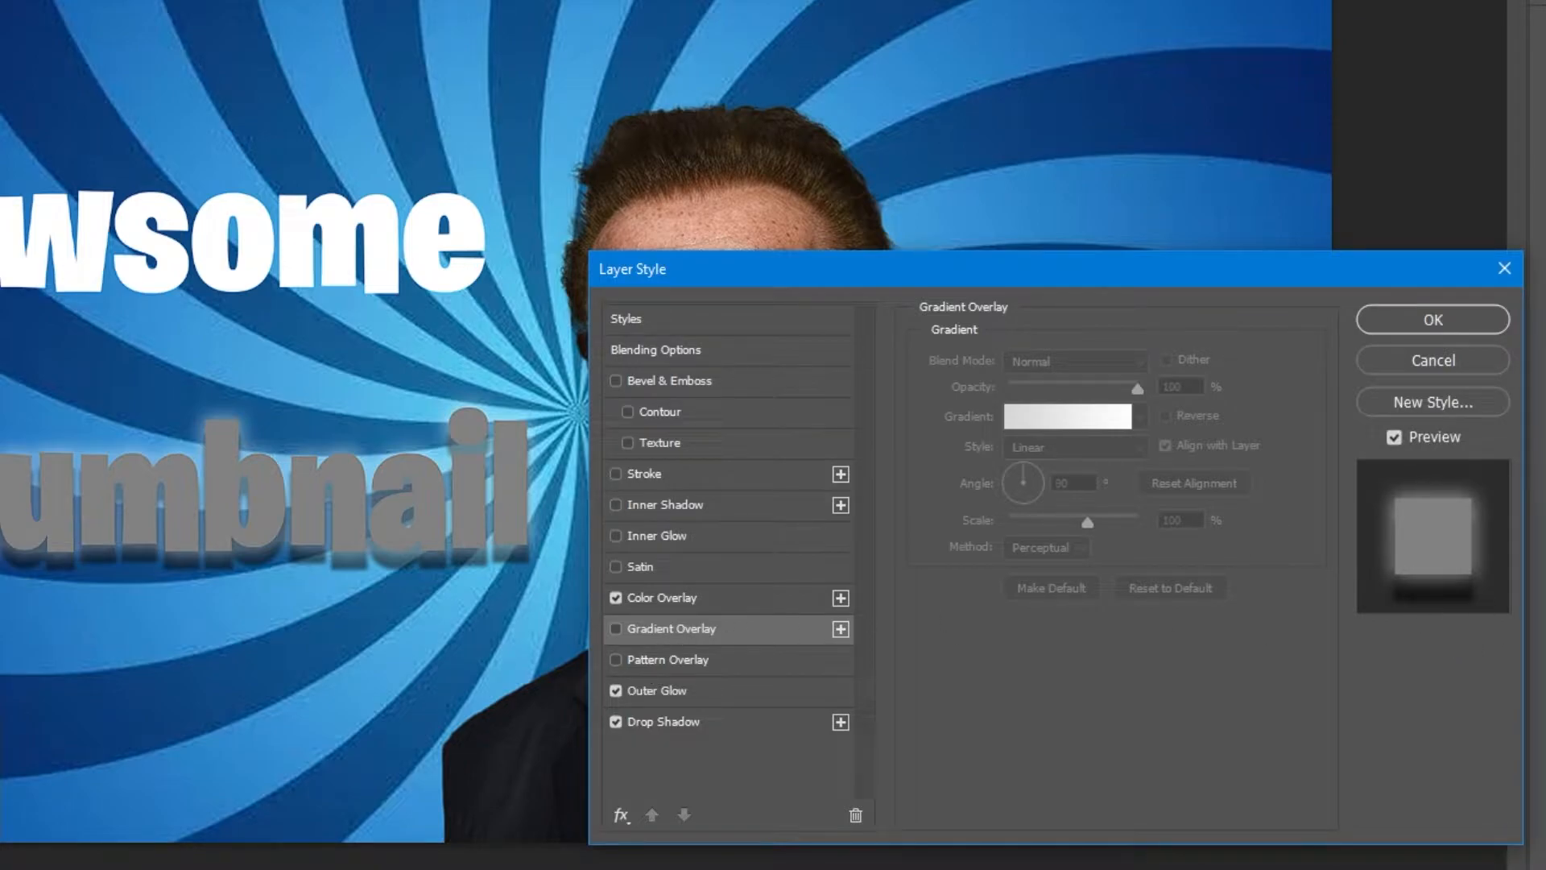
click(675, 598)
click(1163, 362)
click(759, 114)
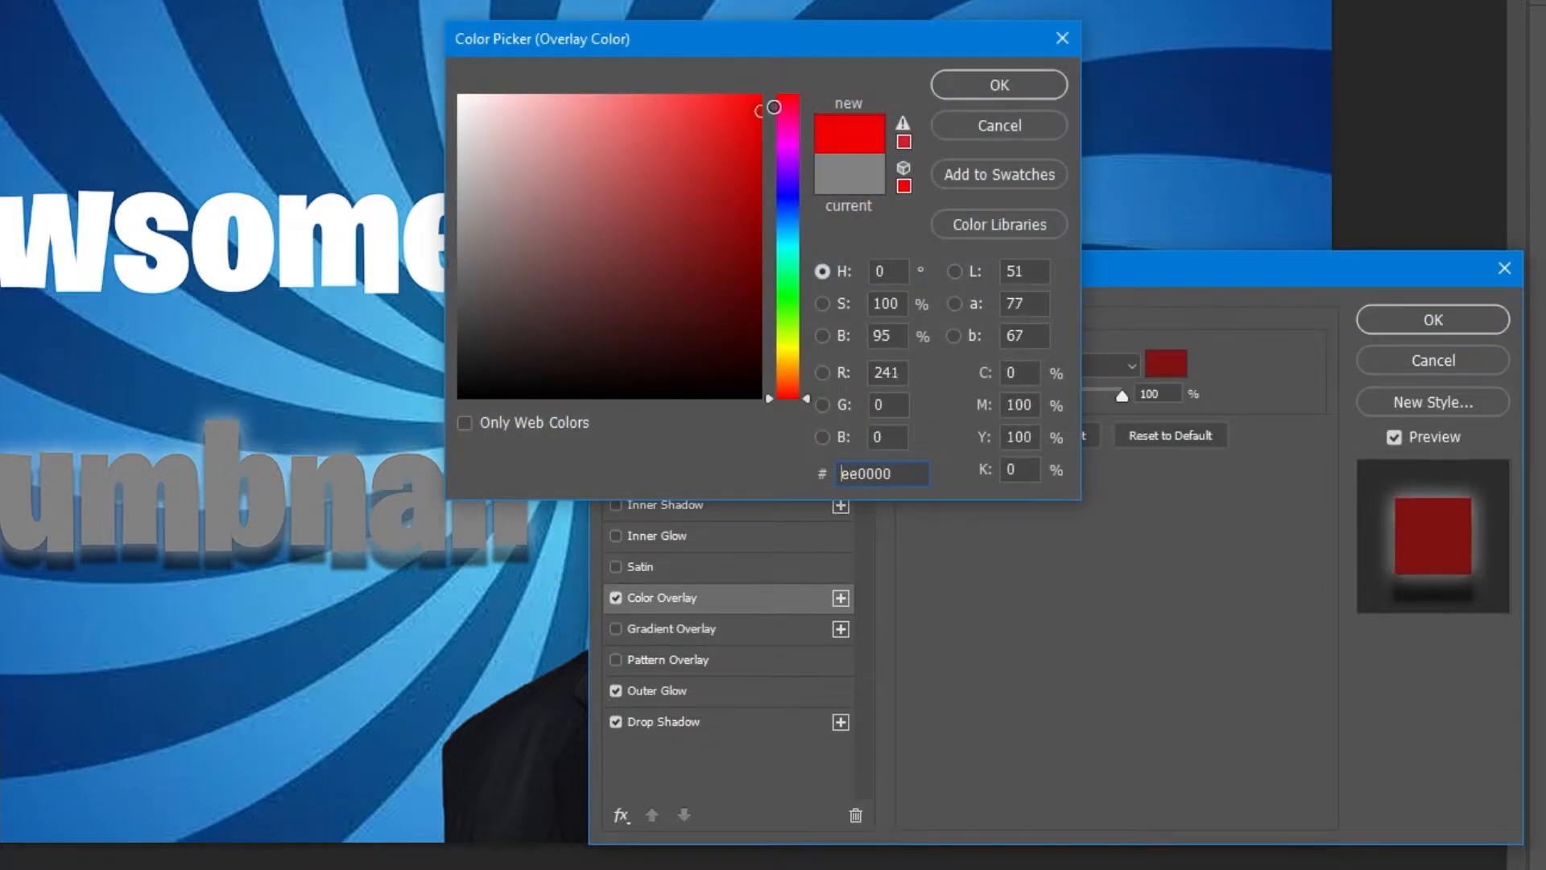
drag(773, 108, 775, 120)
click(998, 90)
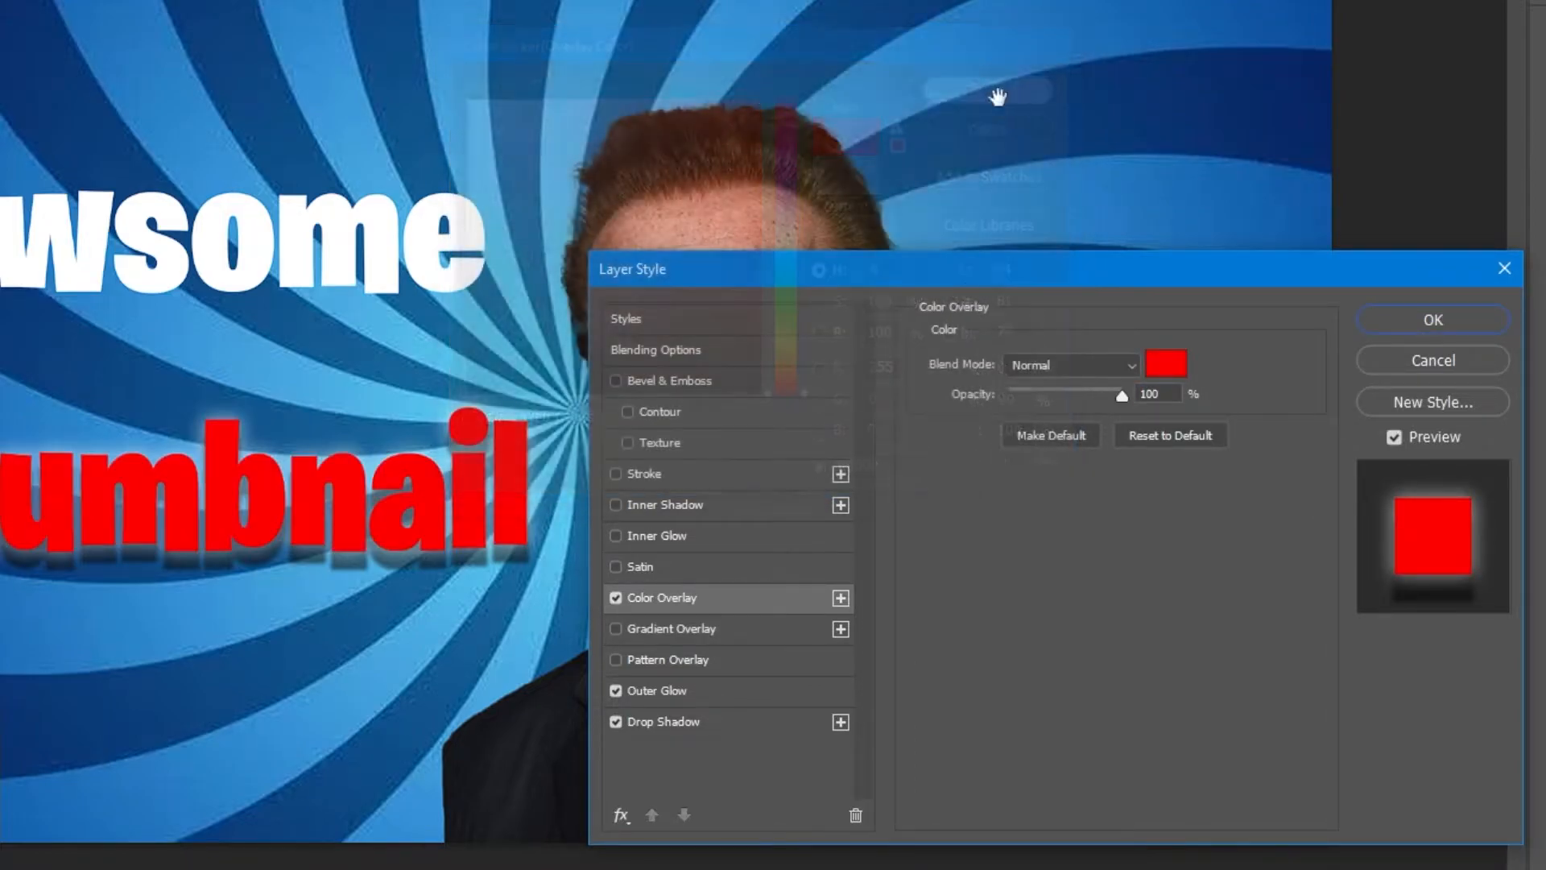
- Change the outer glow's color to bright red and its blend mode to Normal
click(668, 689)
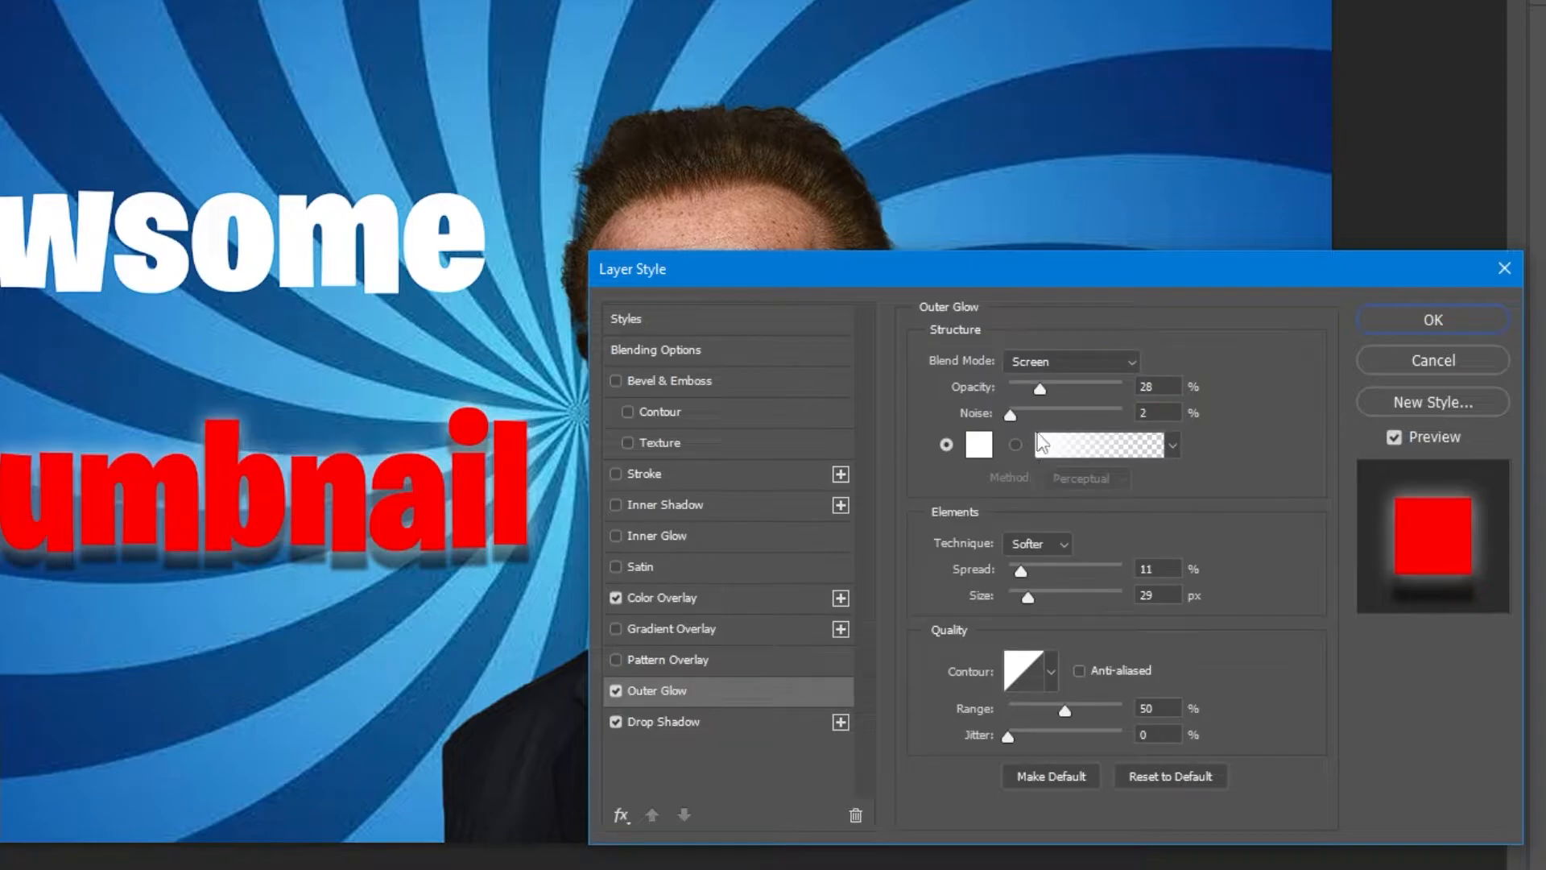
click(978, 446)
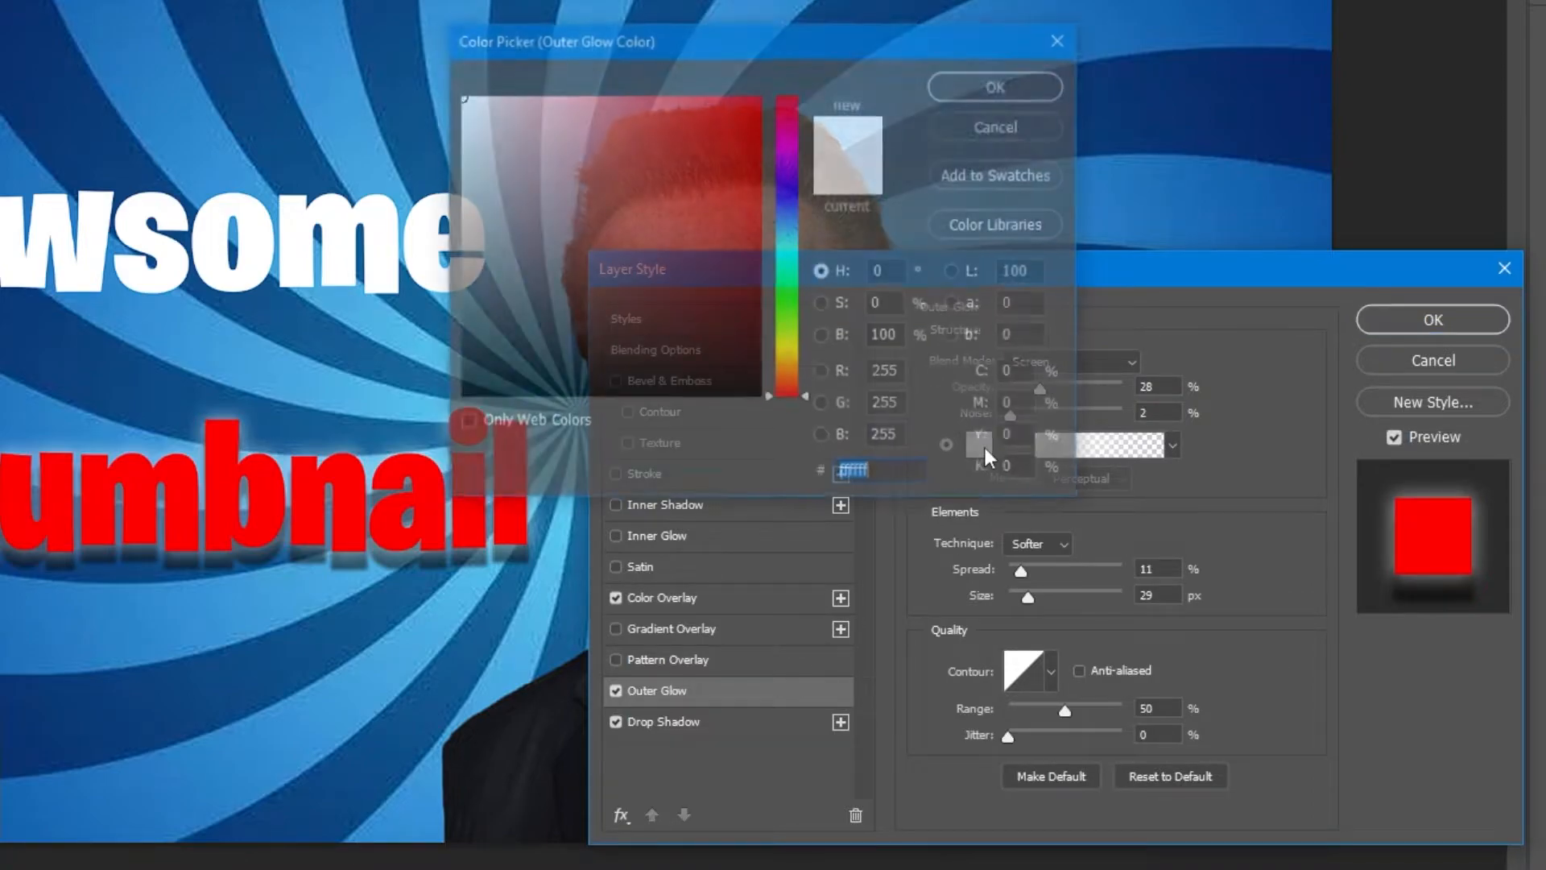
drag(749, 196, 832, 58)
click(942, 88)
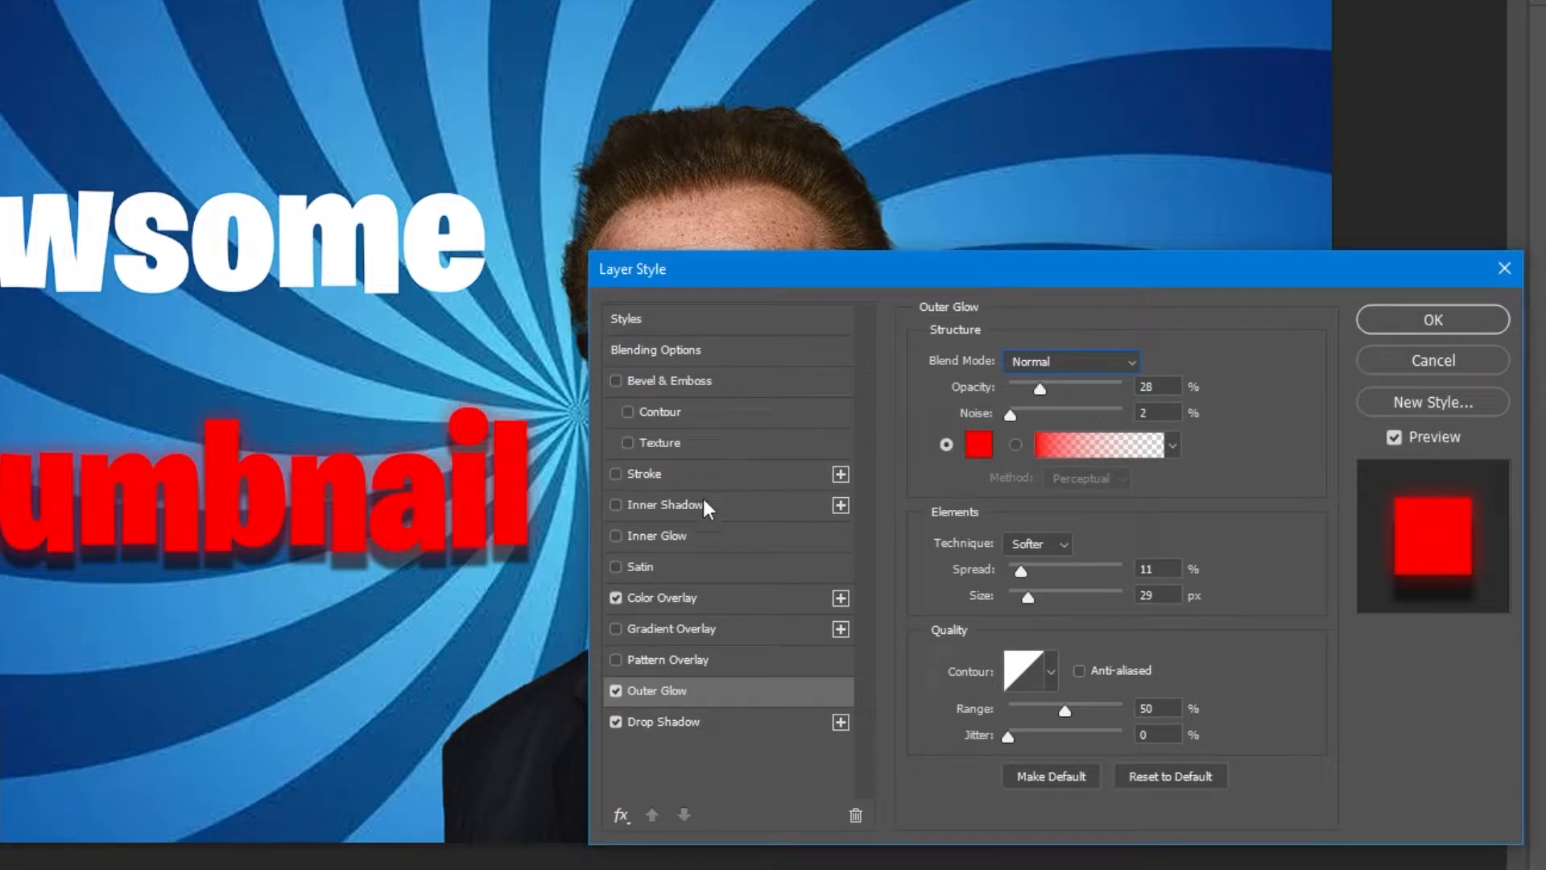
- Enable an inner shadow and an inner glow on the "Thumbnail" text, setting the inner glow color to ff0000
click(616, 504)
click(618, 533)
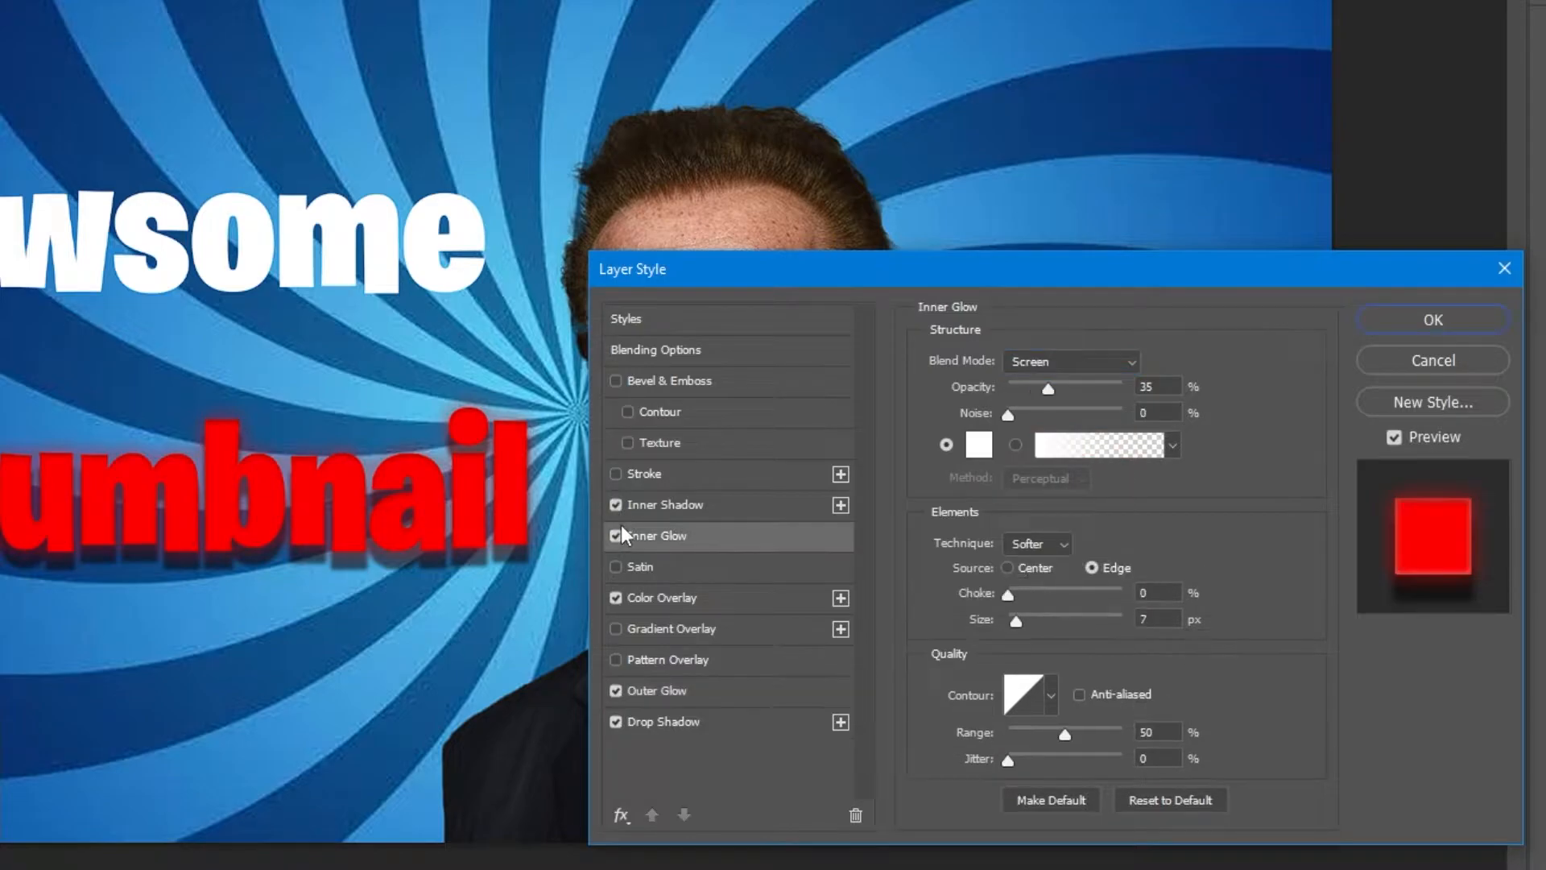
click(660, 505)
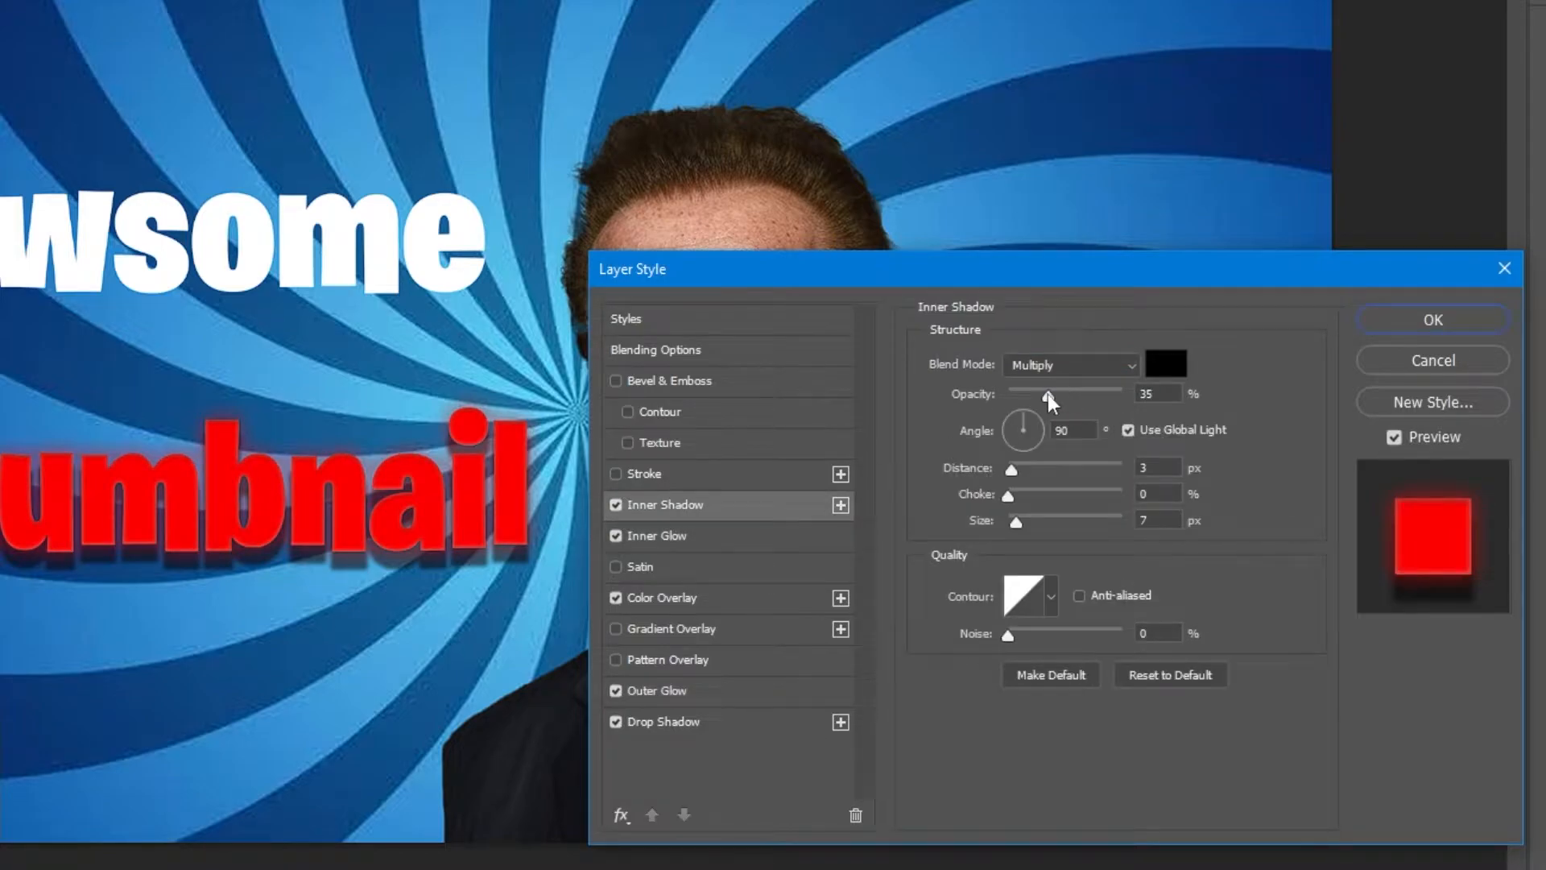
click(658, 536)
click(1035, 444)
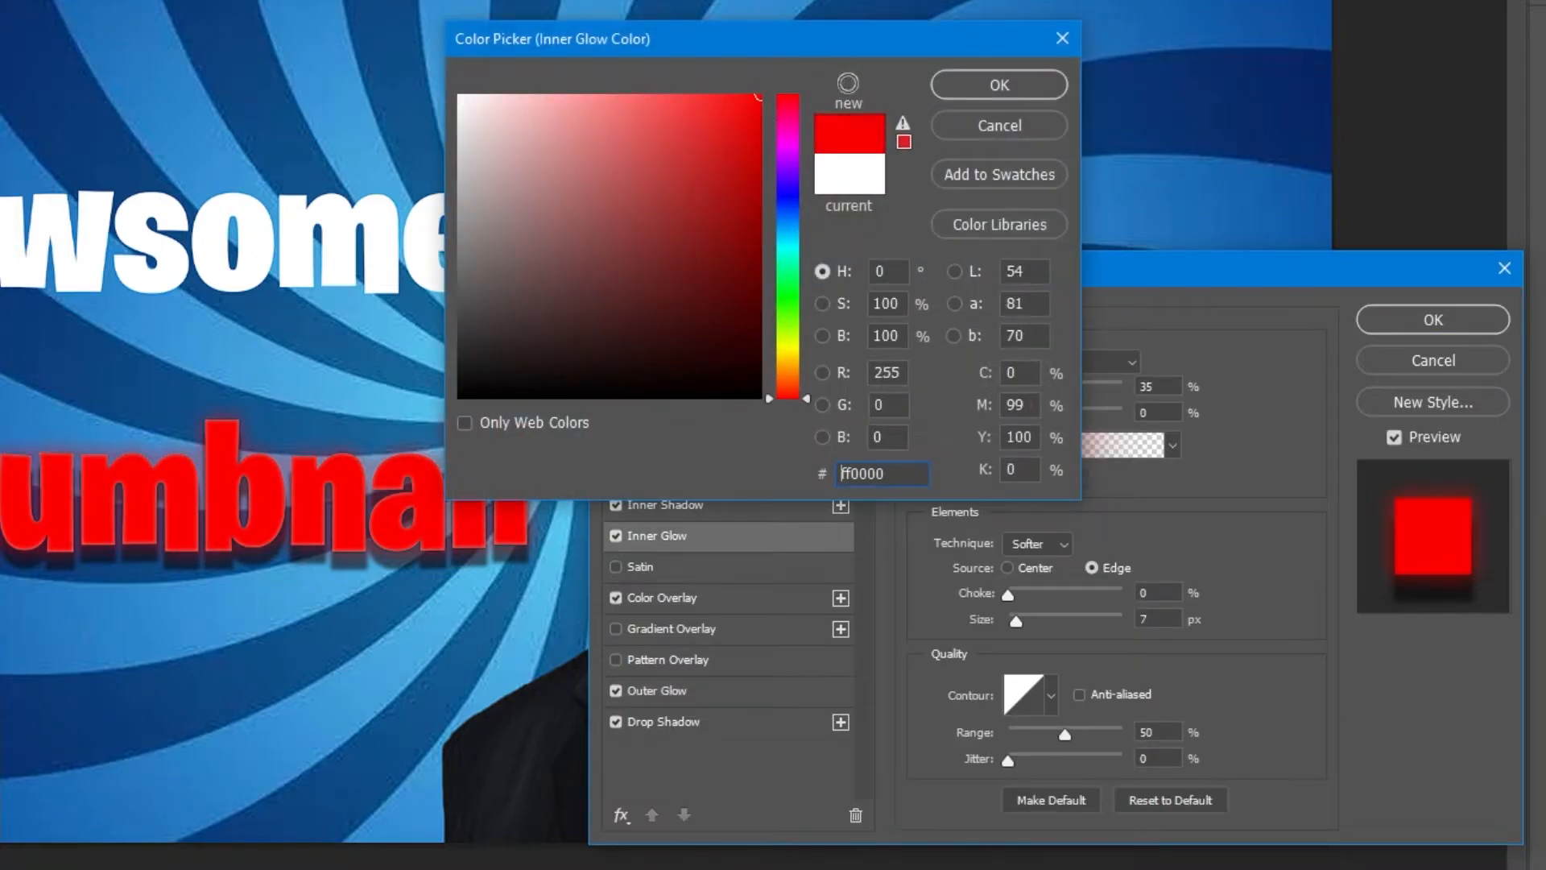
click(979, 79)
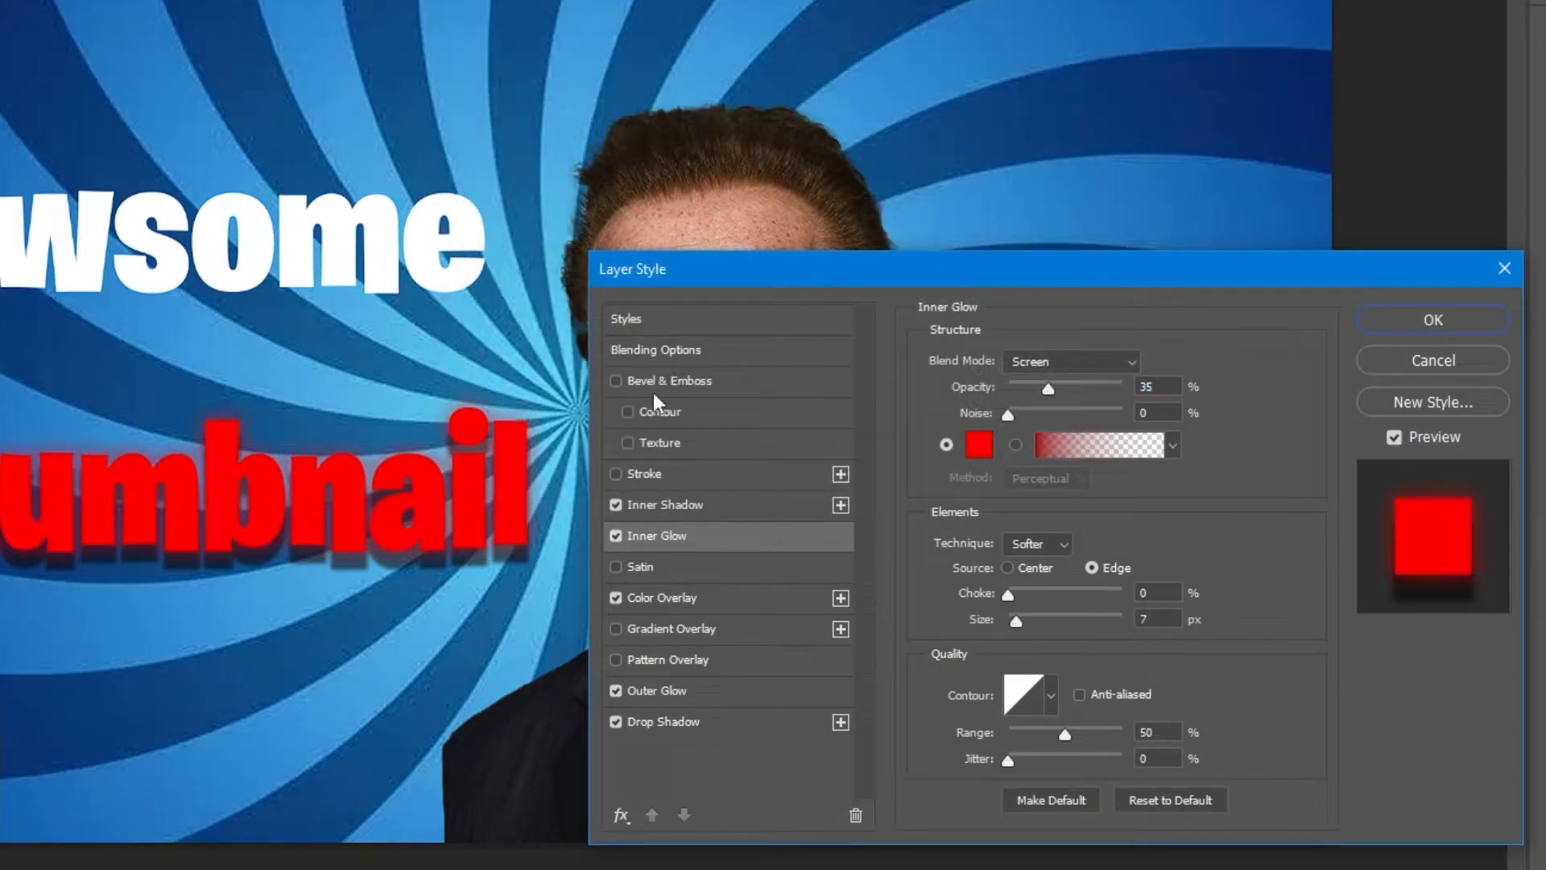
- Try a Bevel & Emboss effect with increased depth on the "Thumbnail" text and turn it off again
click(617, 381)
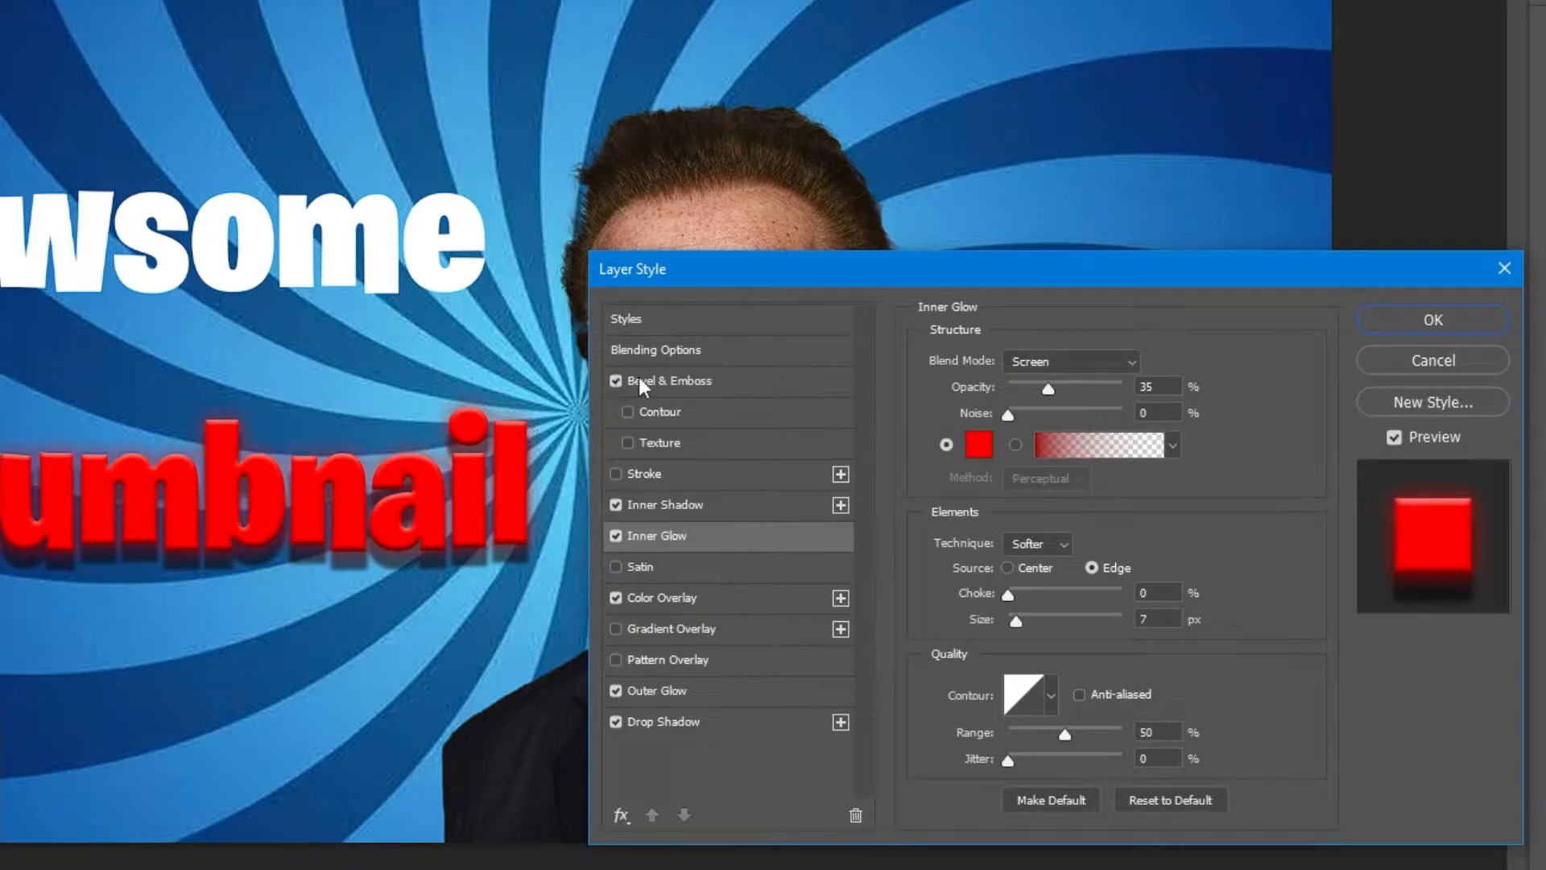
click(633, 381)
drag(1039, 420, 1026, 485)
key(Tab)
click(616, 381)
click(616, 381)
click(616, 380)
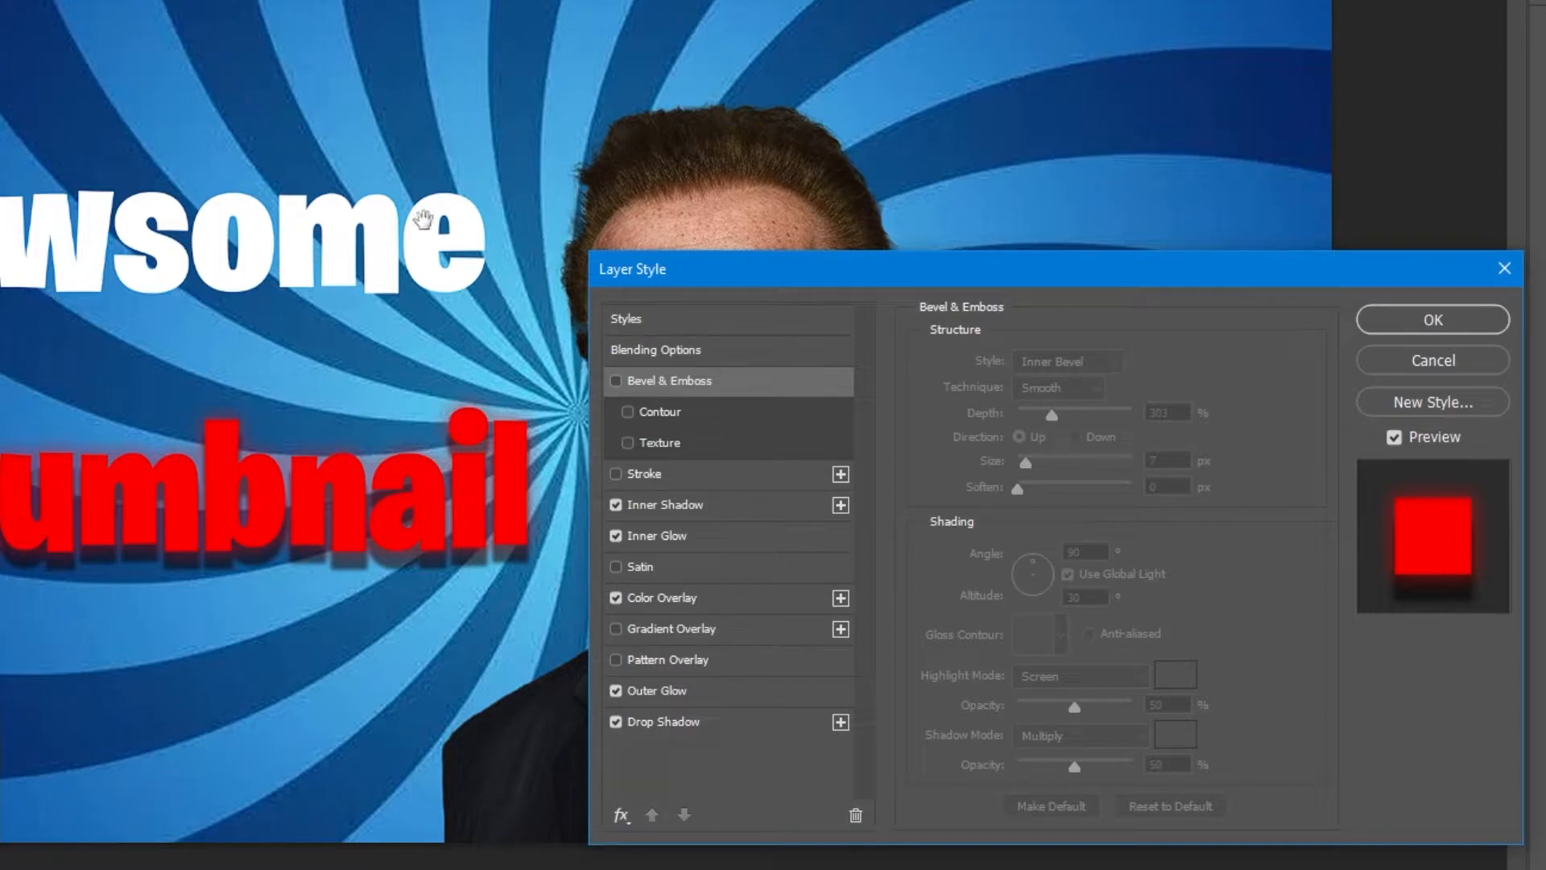
- Confirm the layer style settings for the "Thumbnail" text
click(1433, 319)
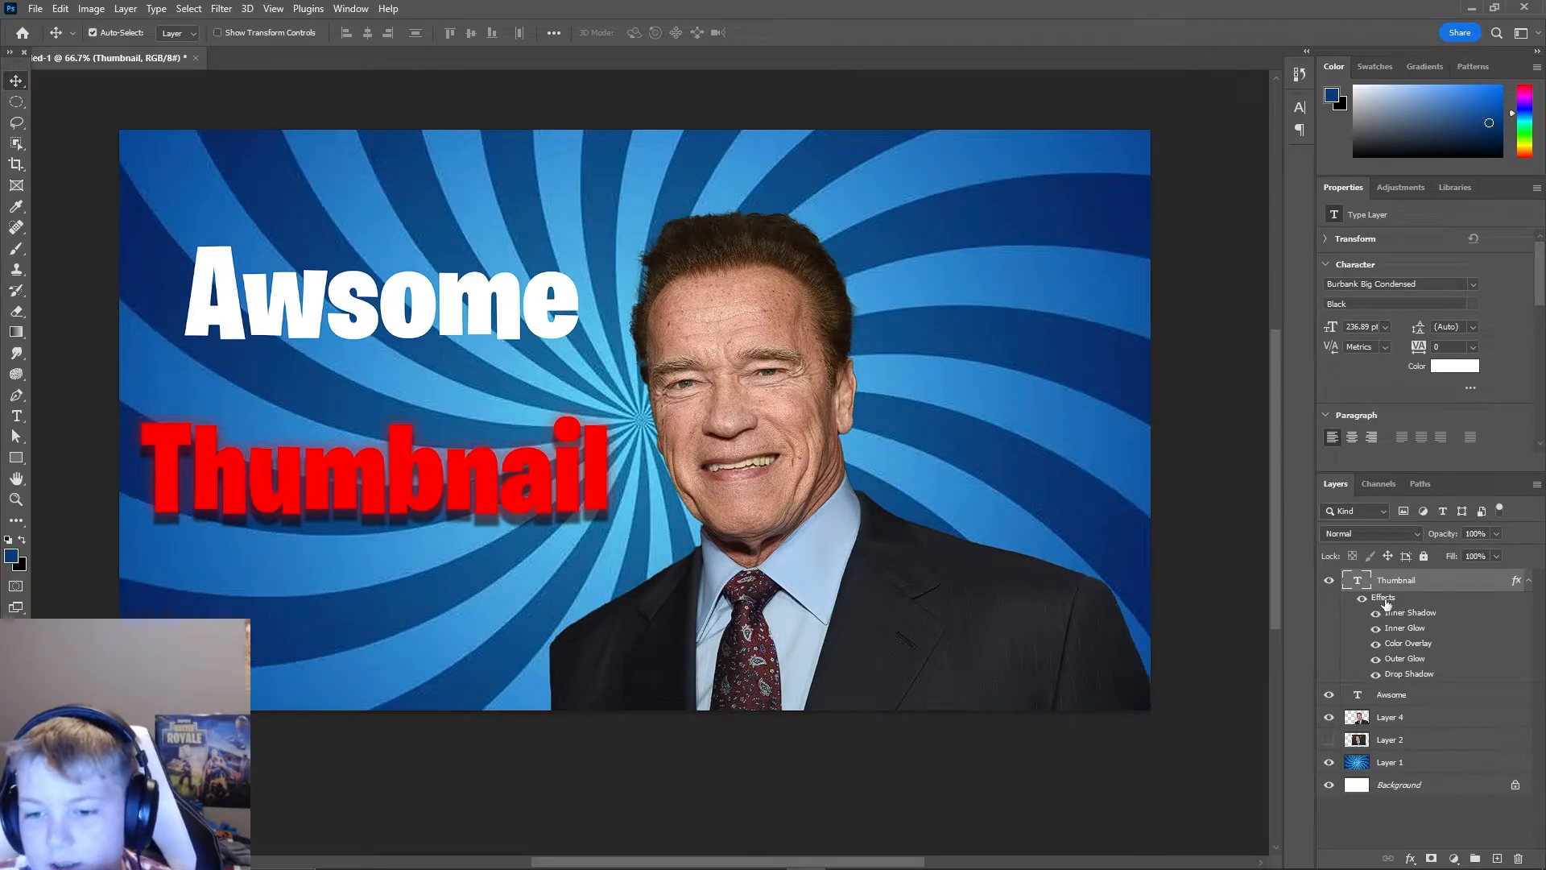
- Copy the "Thumbnail" text's layer effects onto the "Awsome" text and change its color overlay to yellow ffea00
drag(1397, 602, 1396, 696)
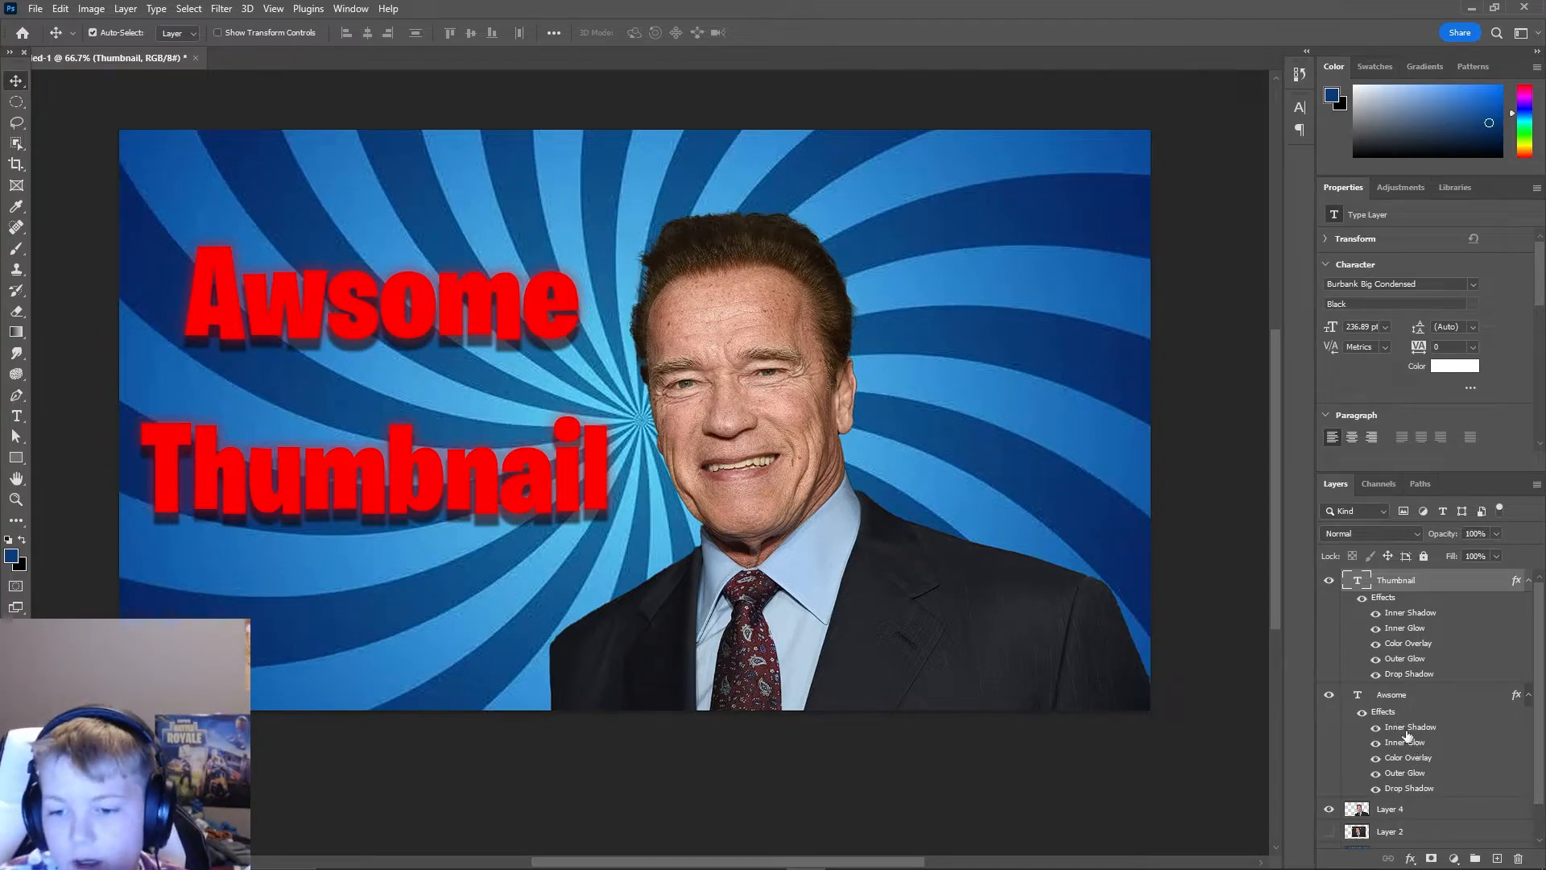
click(1405, 698)
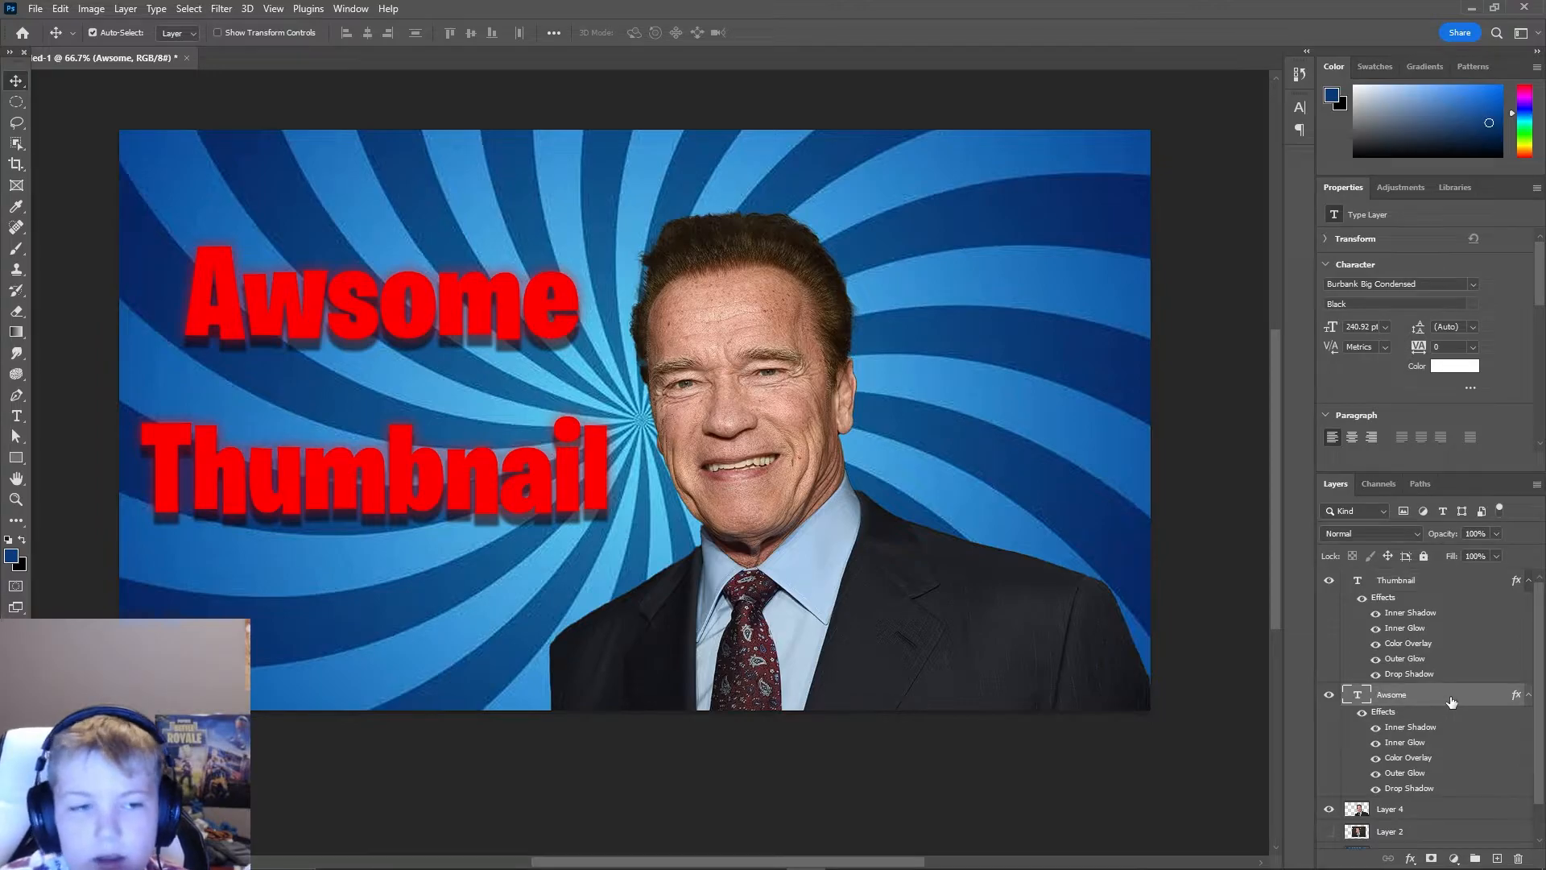
double_click(1452, 699)
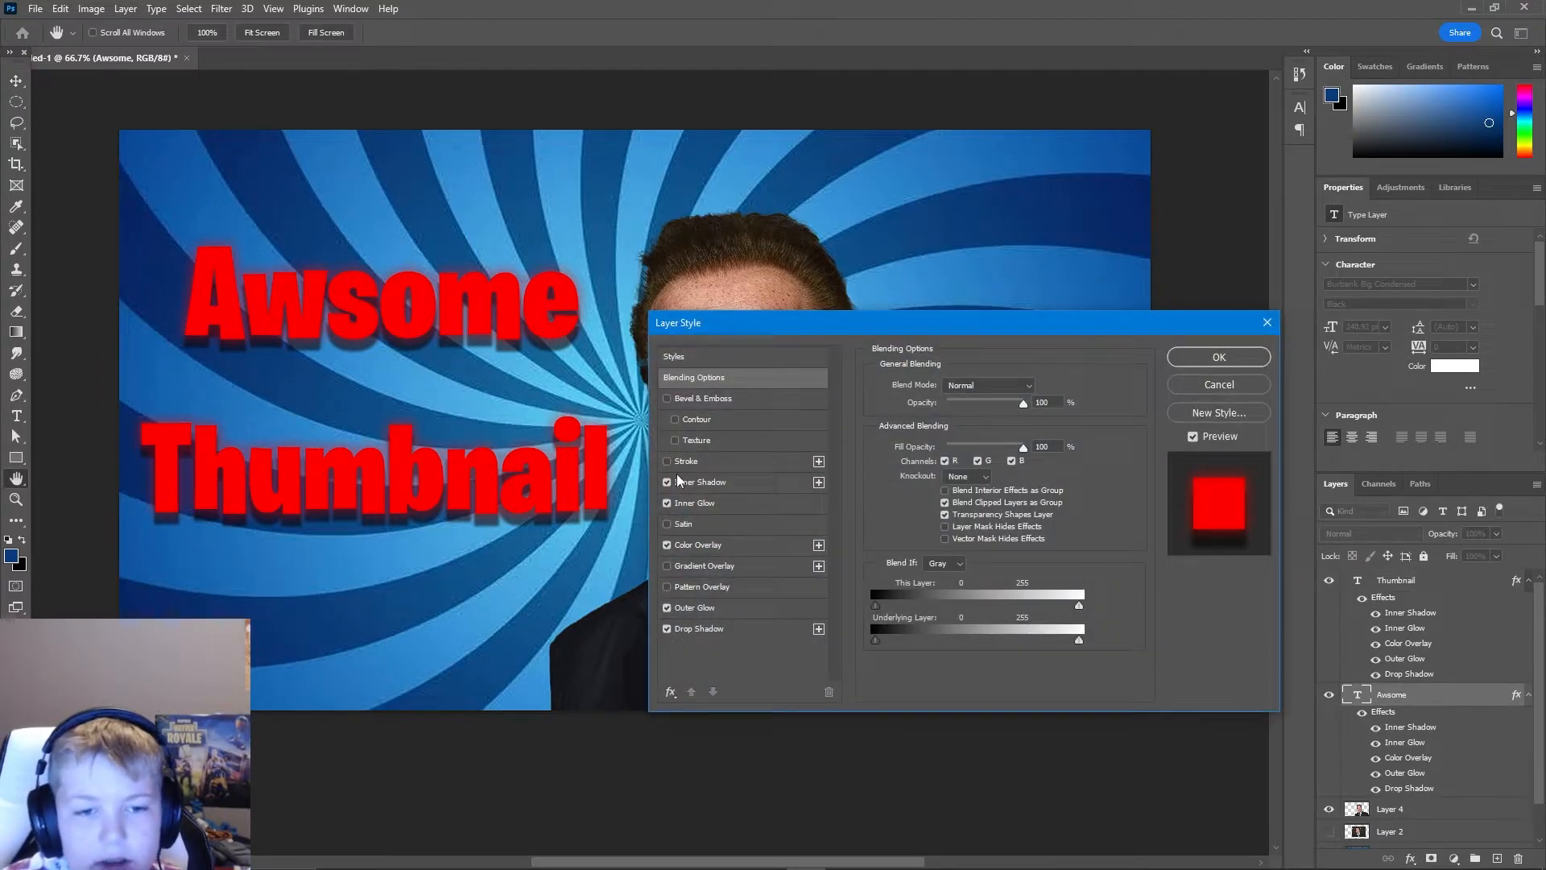
click(697, 545)
click(983, 388)
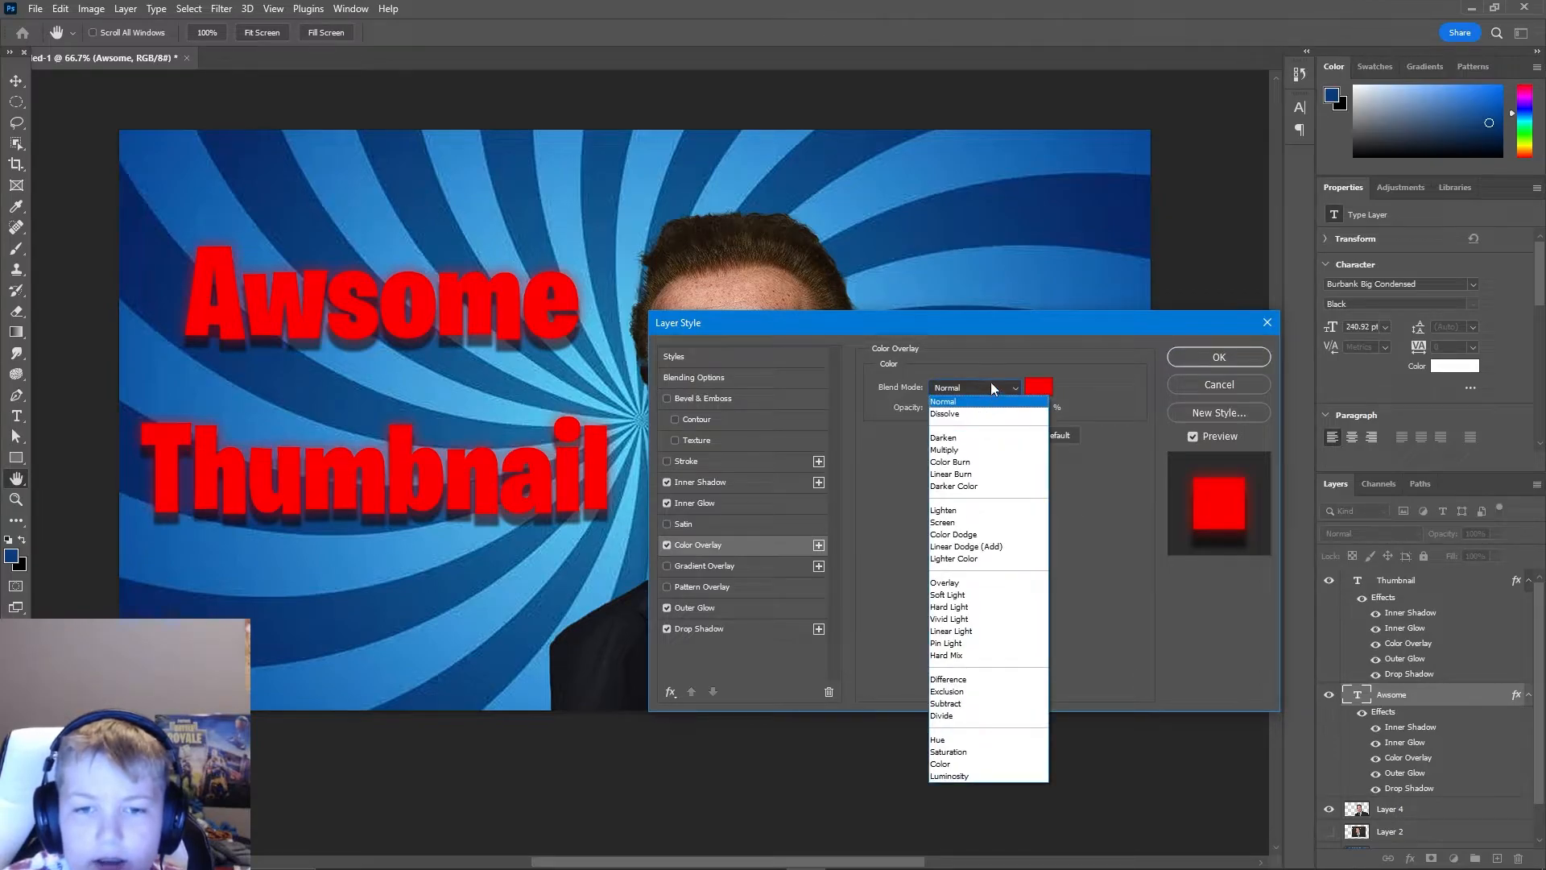
click(992, 387)
click(1039, 387)
drag(783, 219, 785, 379)
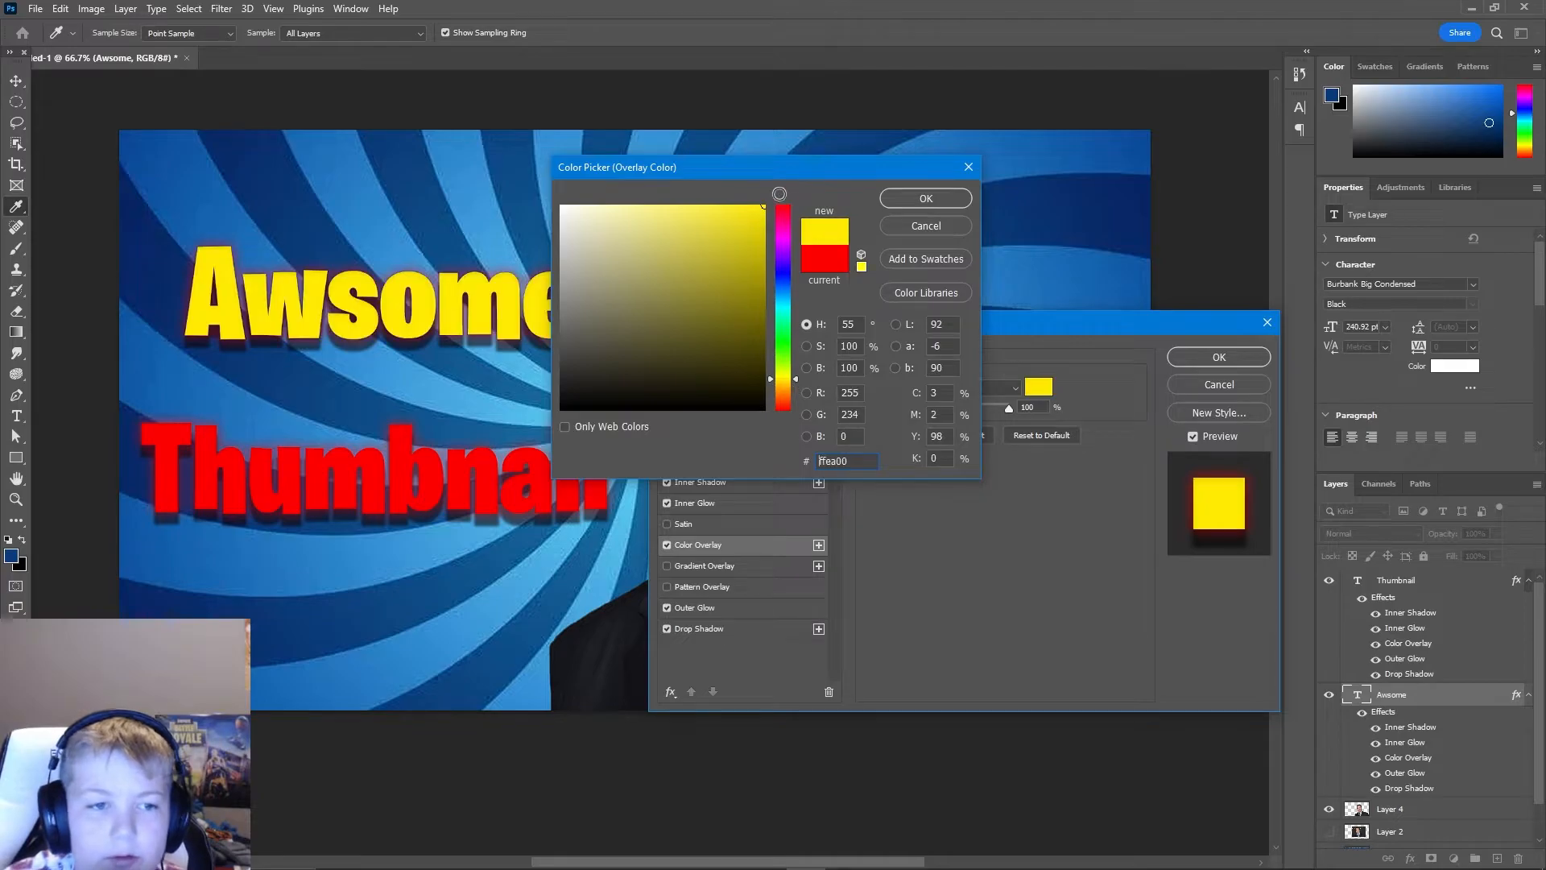
click(939, 206)
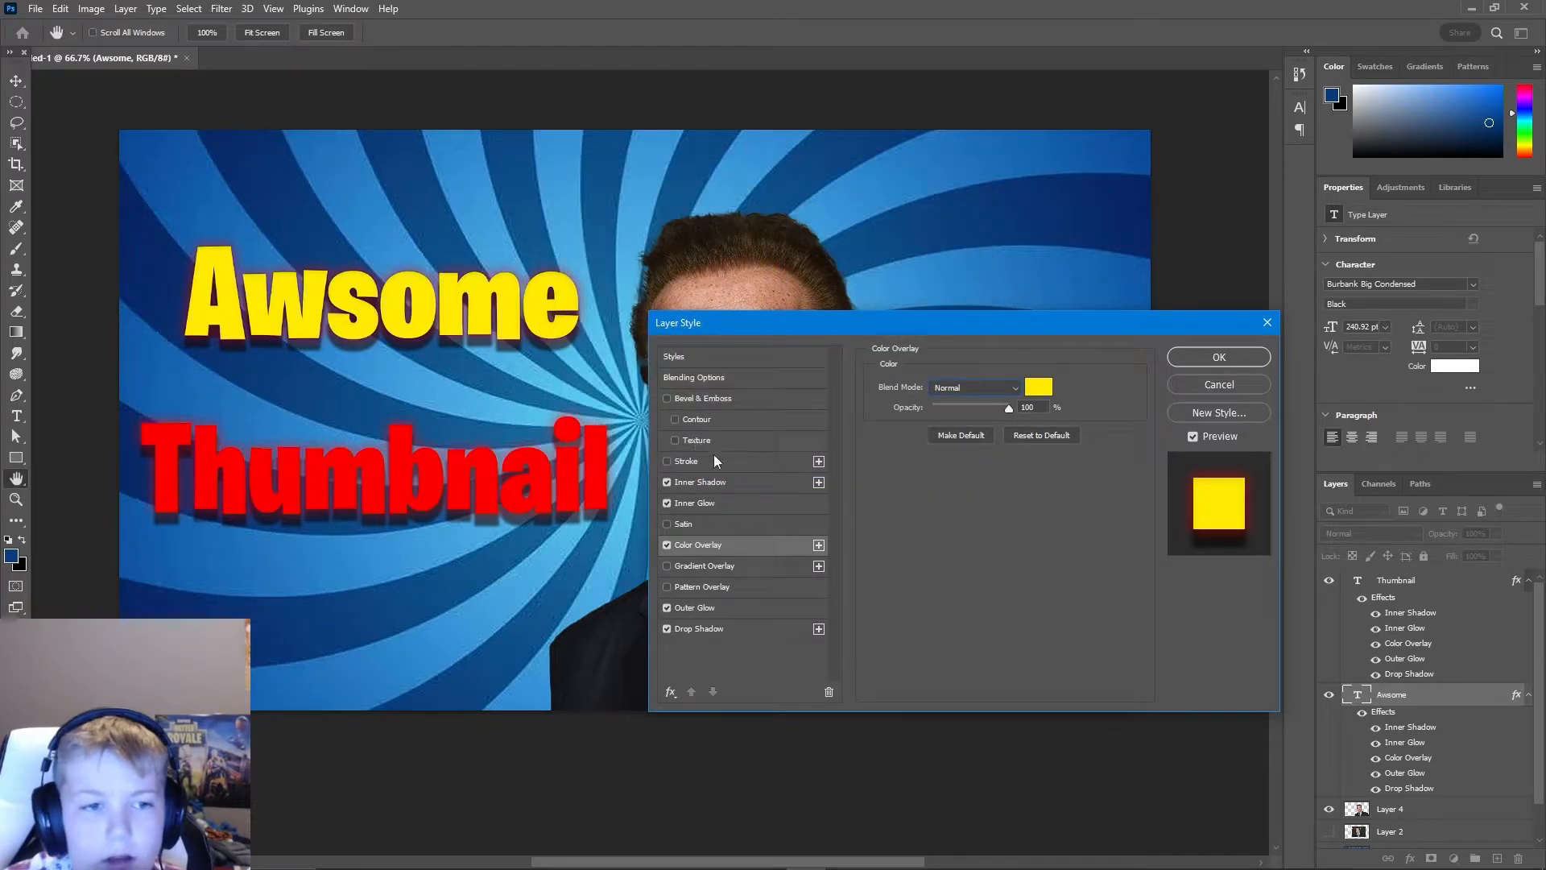
- Change the "Awsome" text's outer glow color to yellow and confirm its layer style settings
click(707, 609)
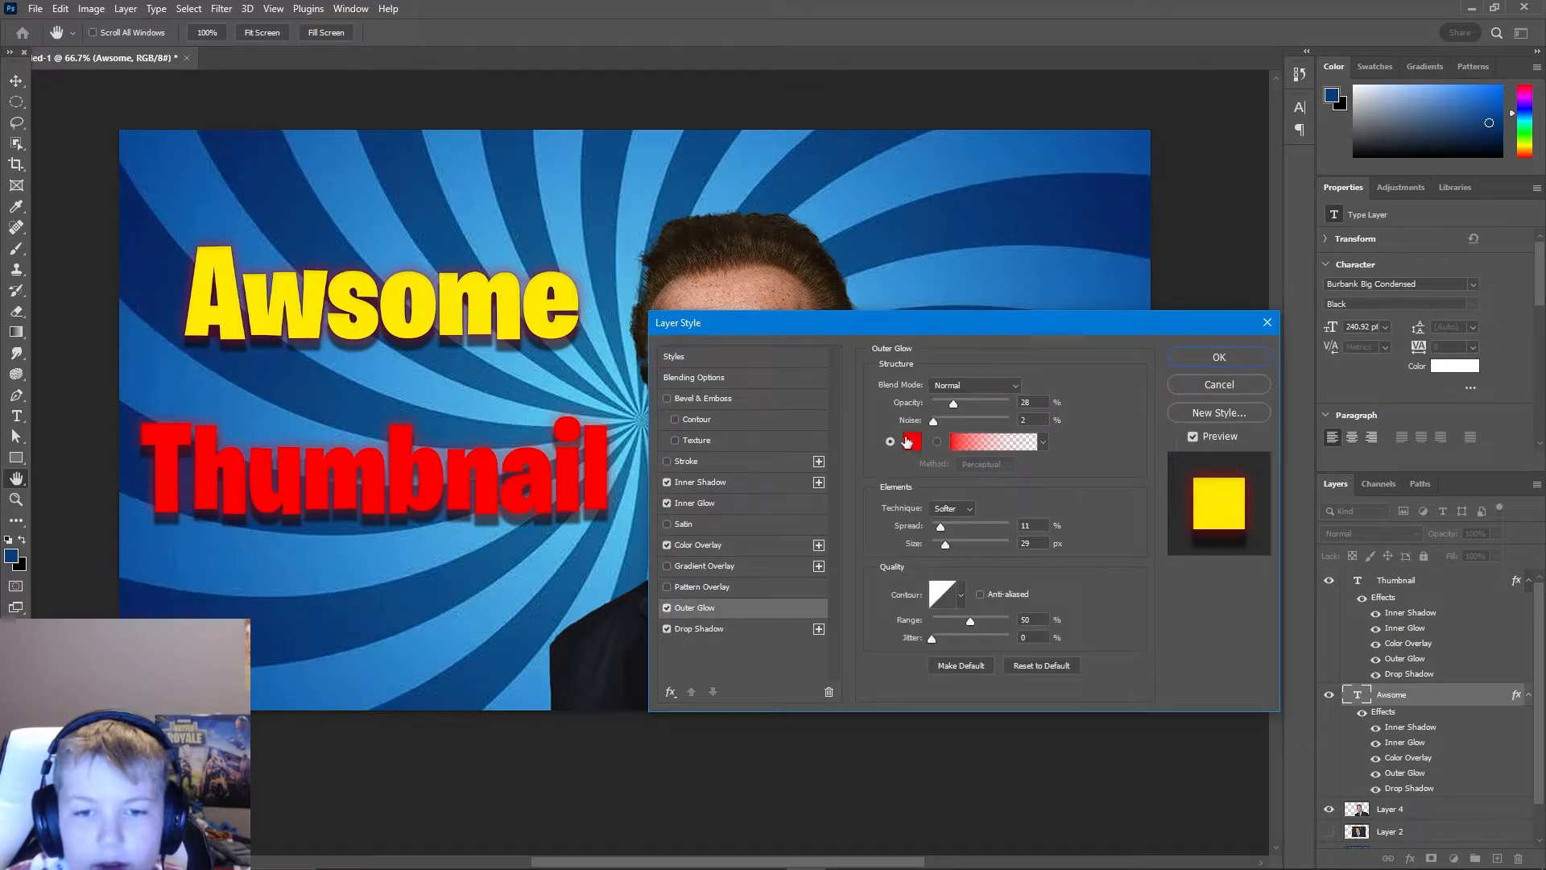
click(911, 443)
click(783, 376)
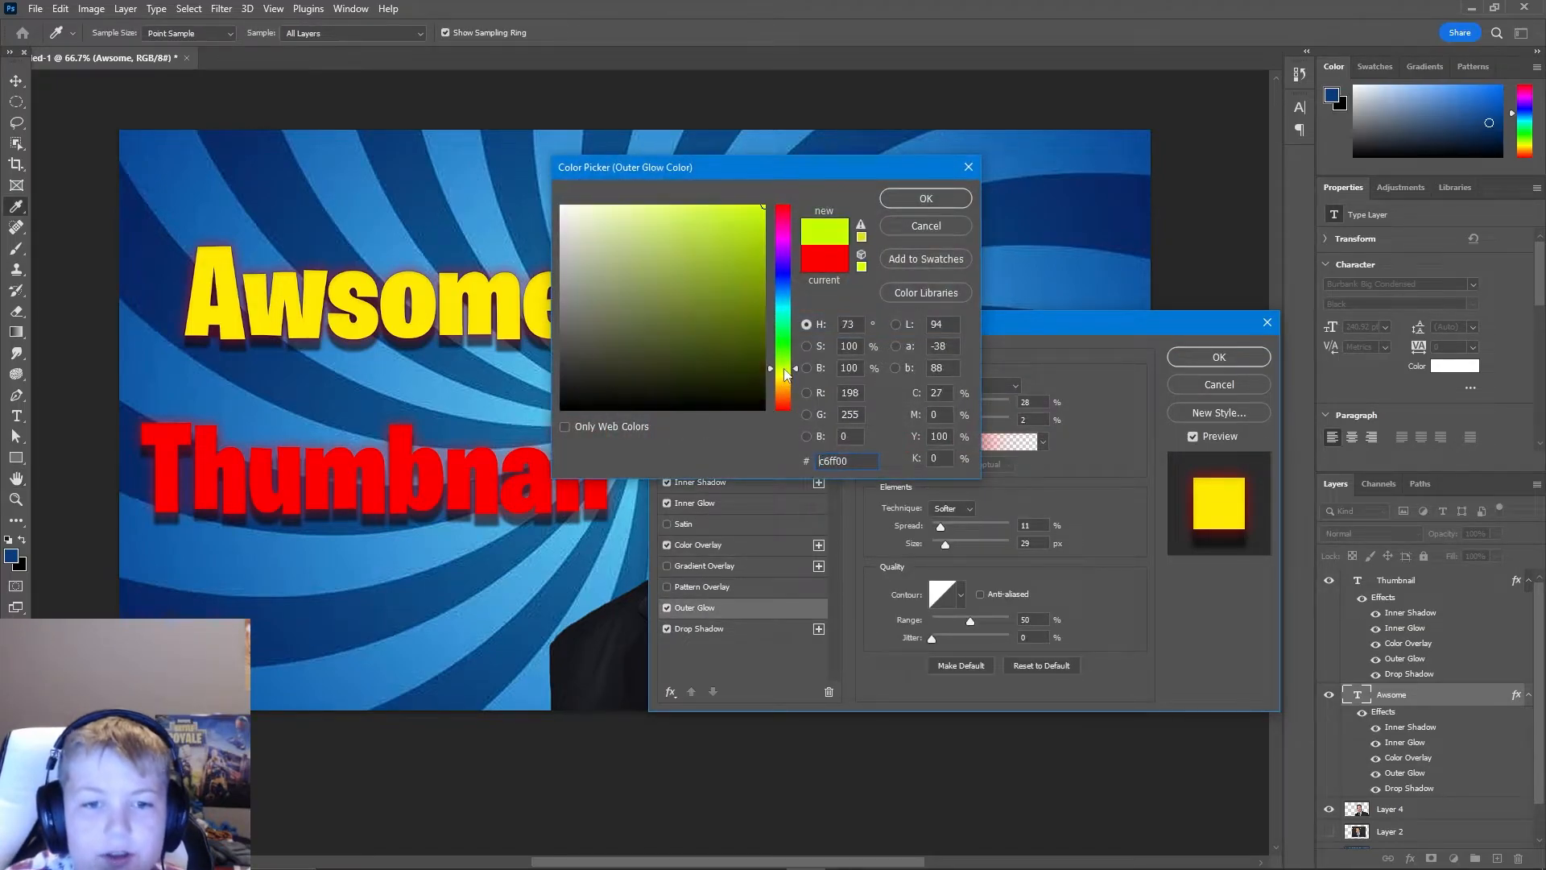
click(927, 198)
key(Return)
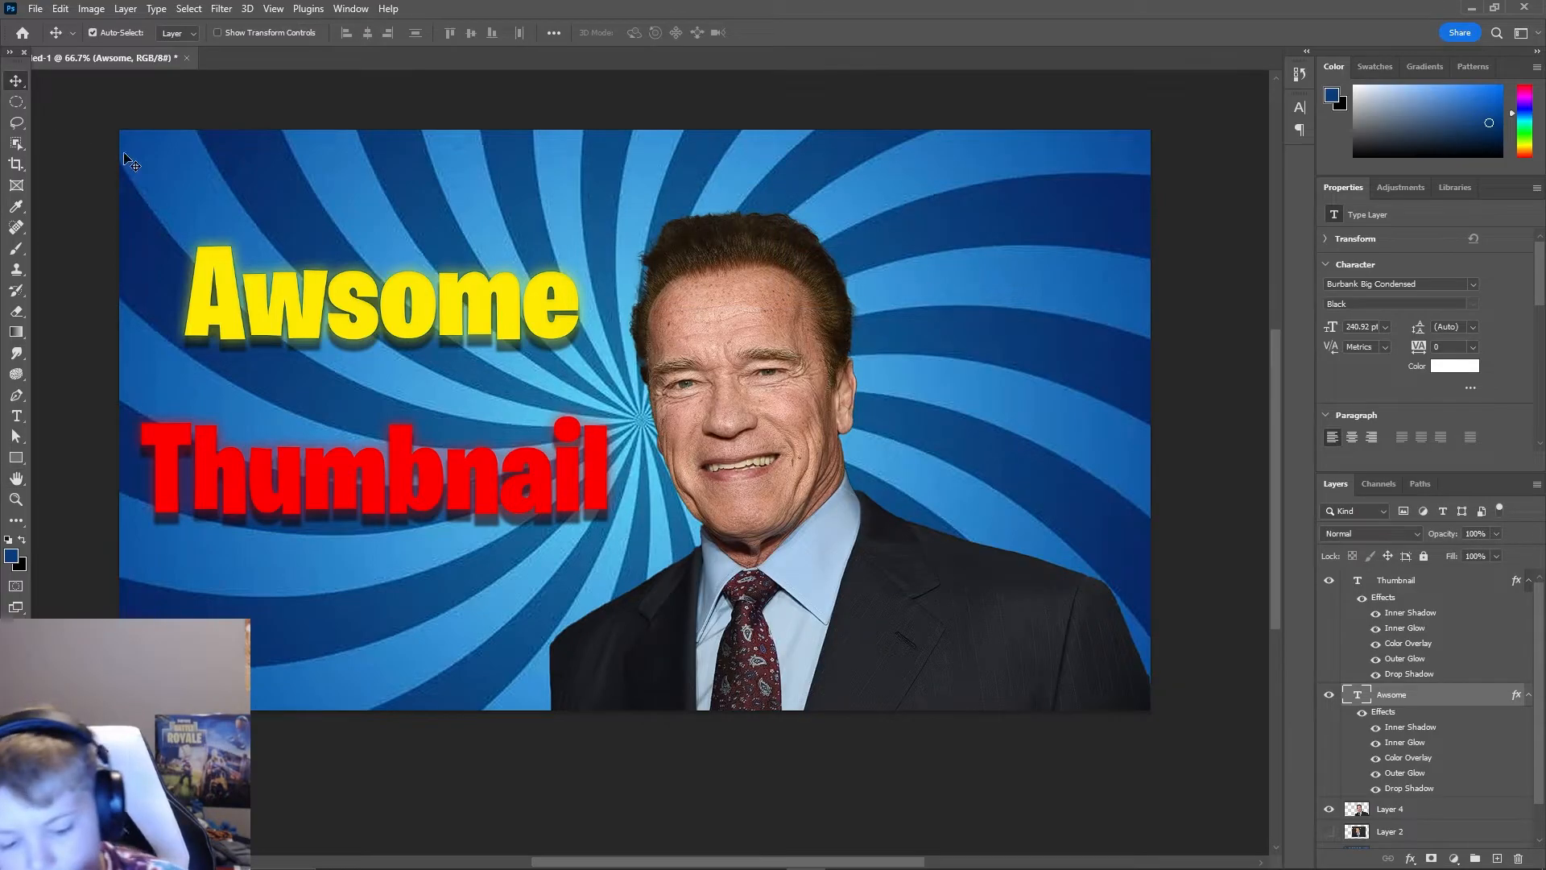
- Enlarge the "Awsome" text to about 112.6% and position it above "Thumbnail", just short of the portrait
key(ctrl+t)
drag(184, 224, 132, 206)
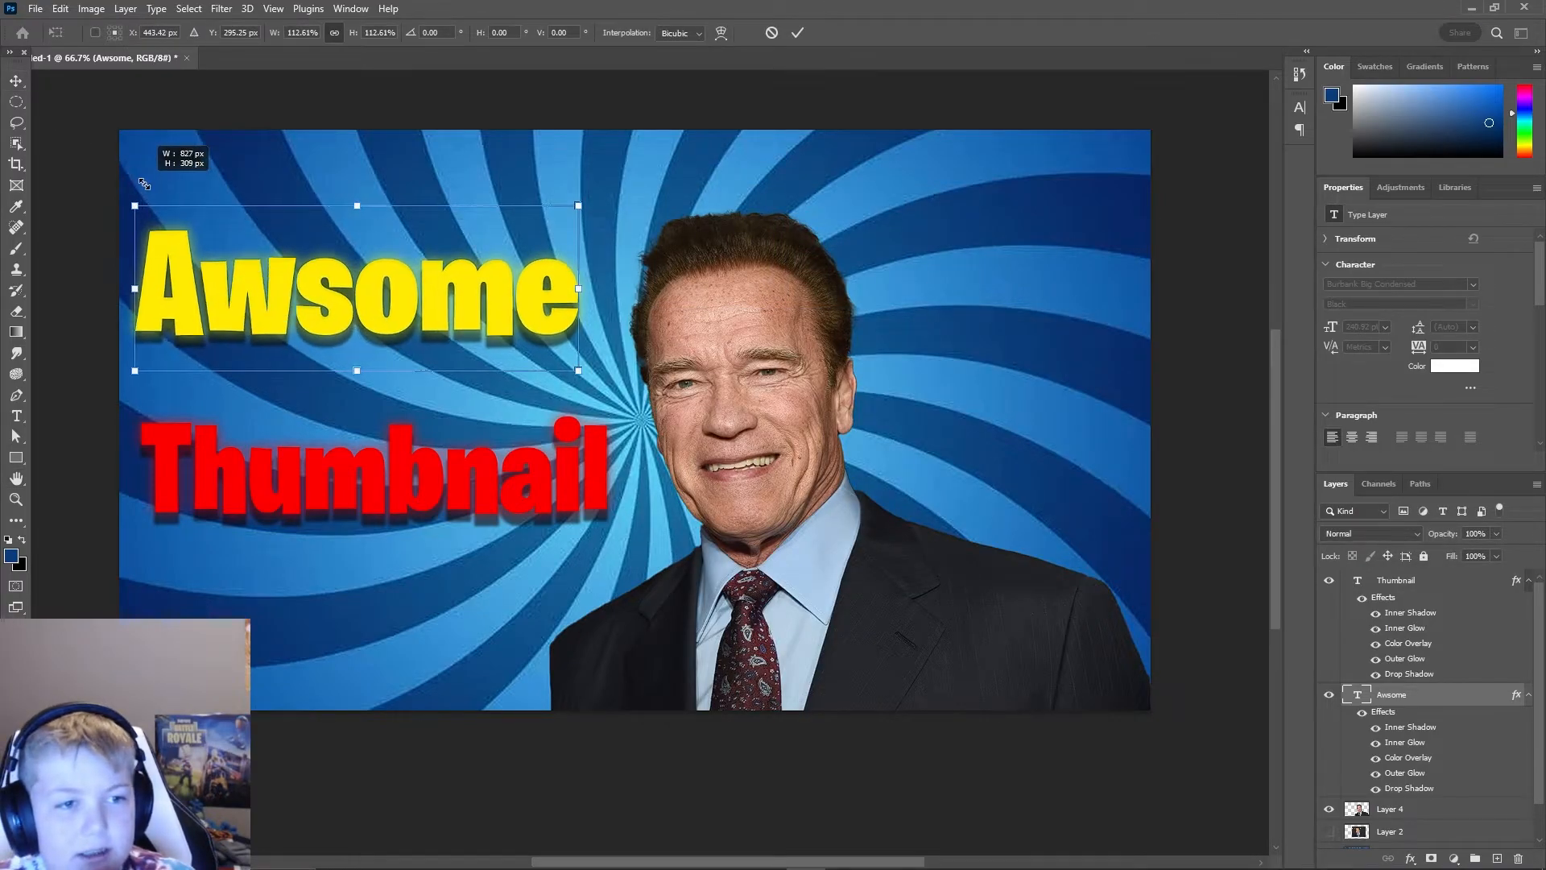
drag(310, 246, 339, 248)
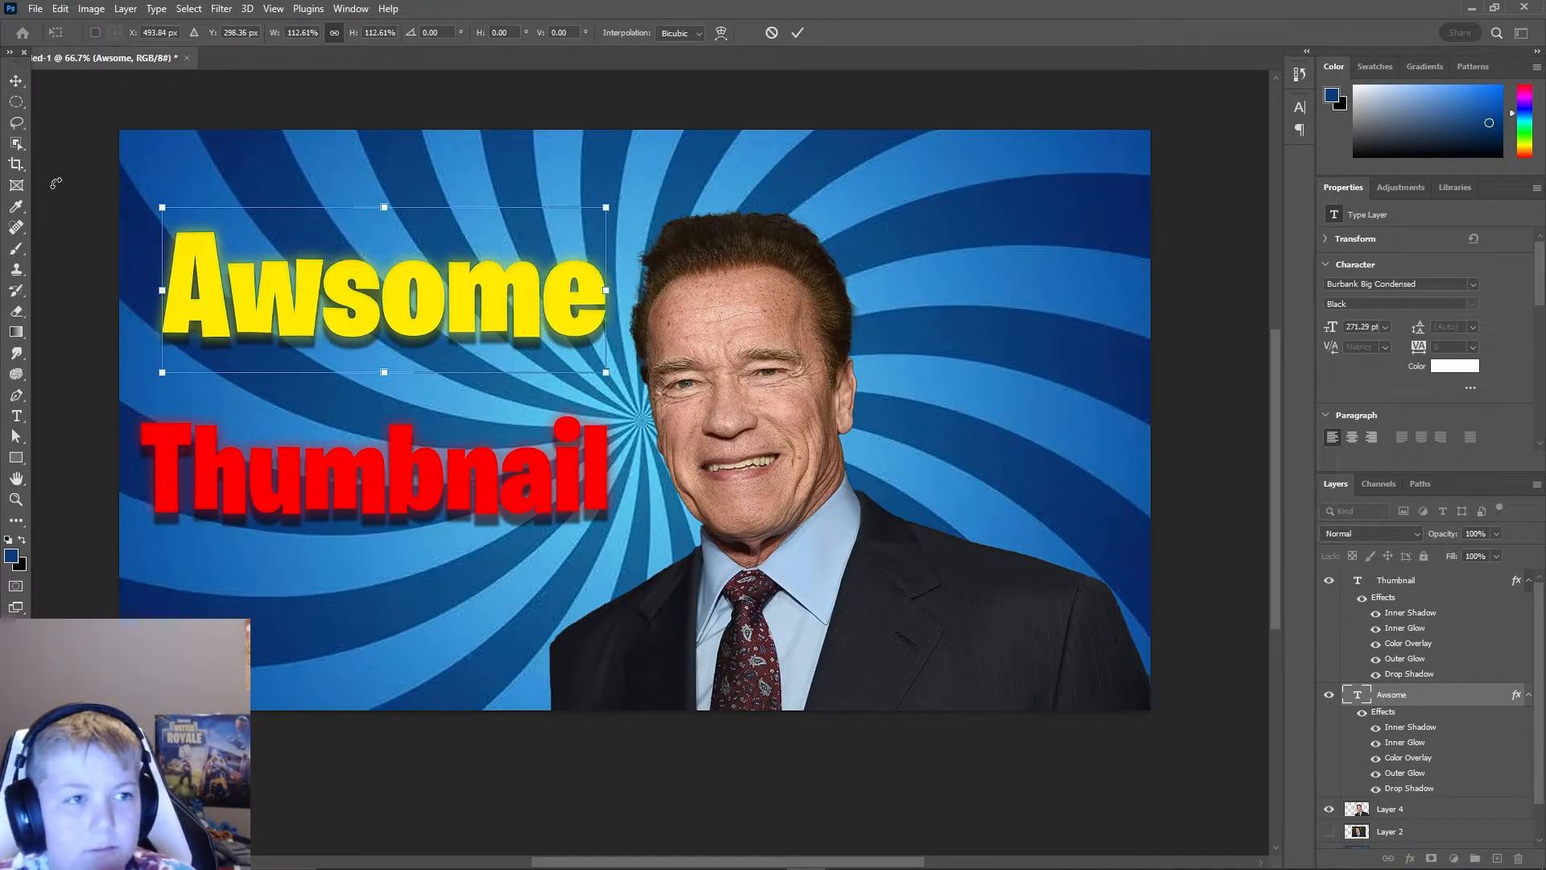
key(Return)
- Enlarge the "Thumbnail" text to about 253.5 pt and position it beneath "Awsome", just inside the canvas's left edge
click(367, 527)
key(ctrl+t)
drag(141, 400, 109, 390)
drag(253, 450, 288, 459)
key(Return)
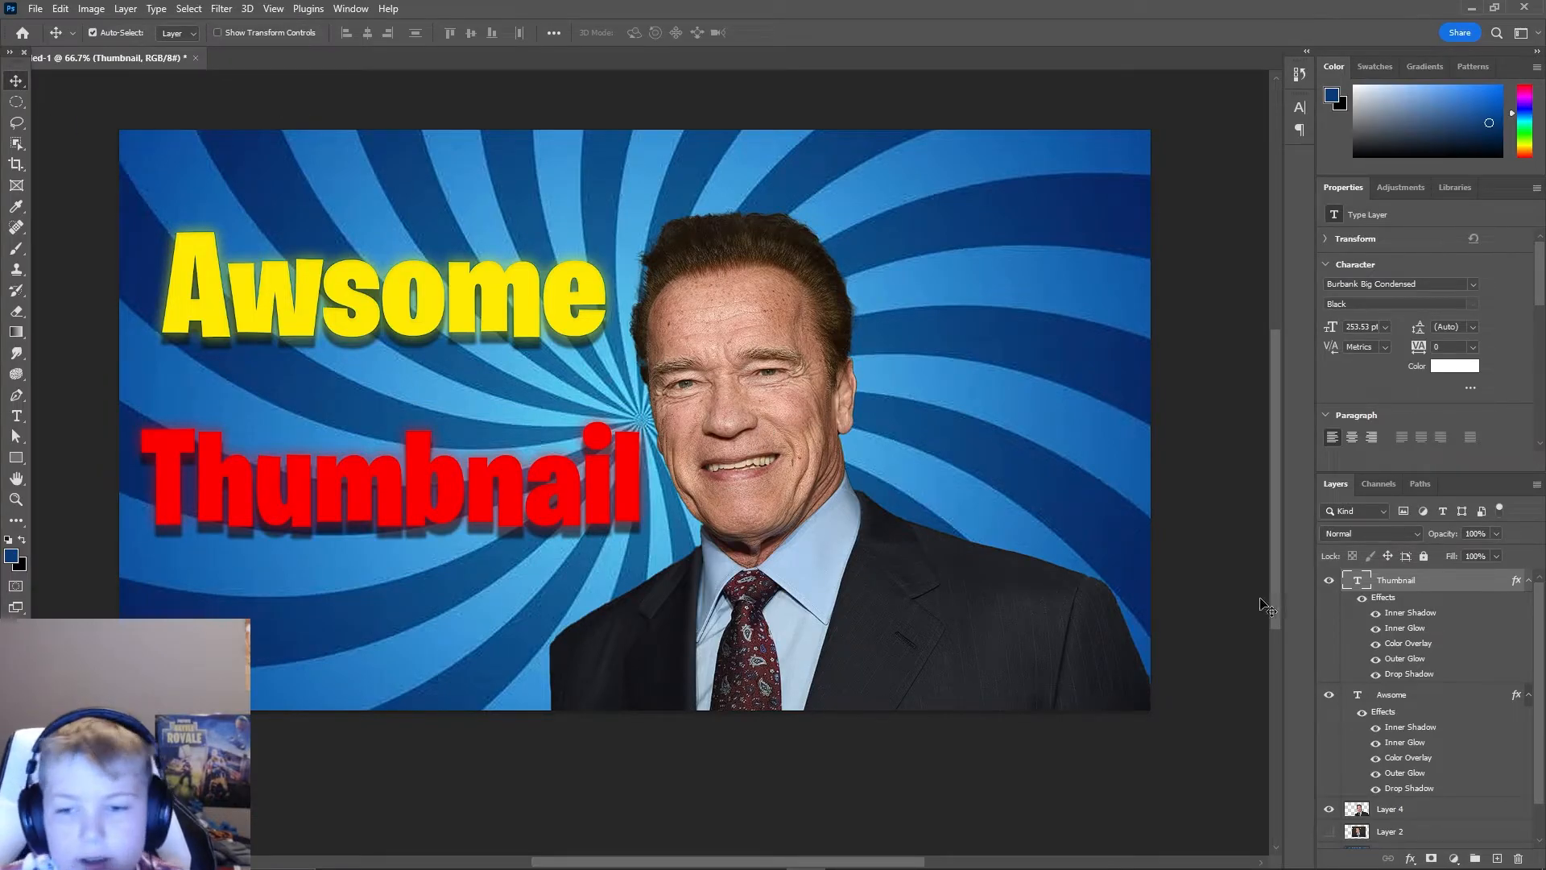
- Raise the brightness of the swirl background on Layer 1 to 100 with a Brightness/Contrast adjustment
scroll(1401, 644, down, 1)
click(1389, 818)
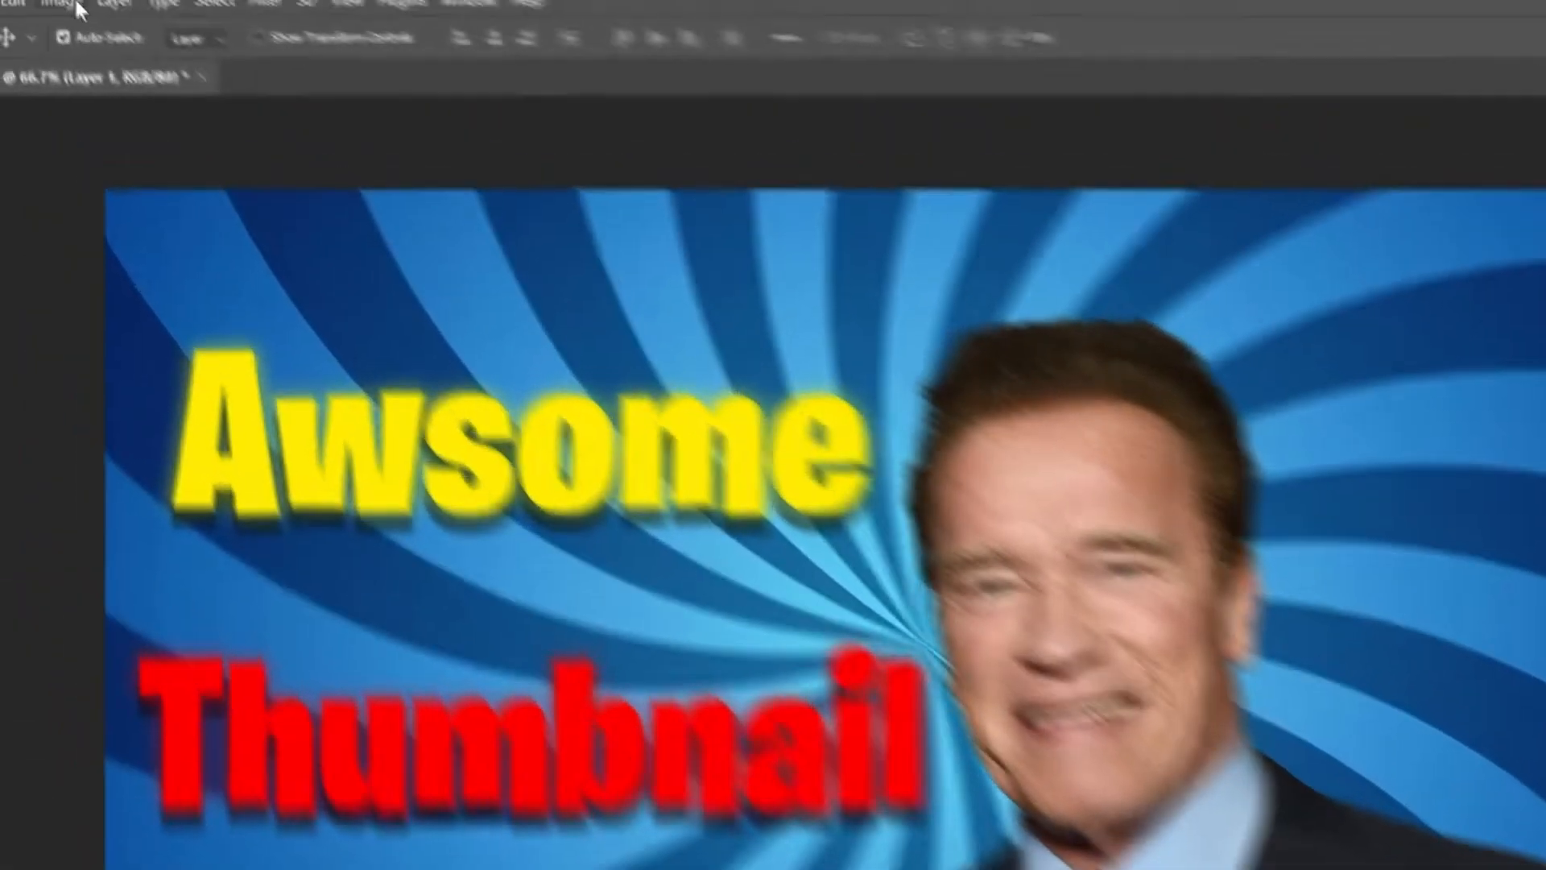
click(92, 8)
mouse_move(129, 81)
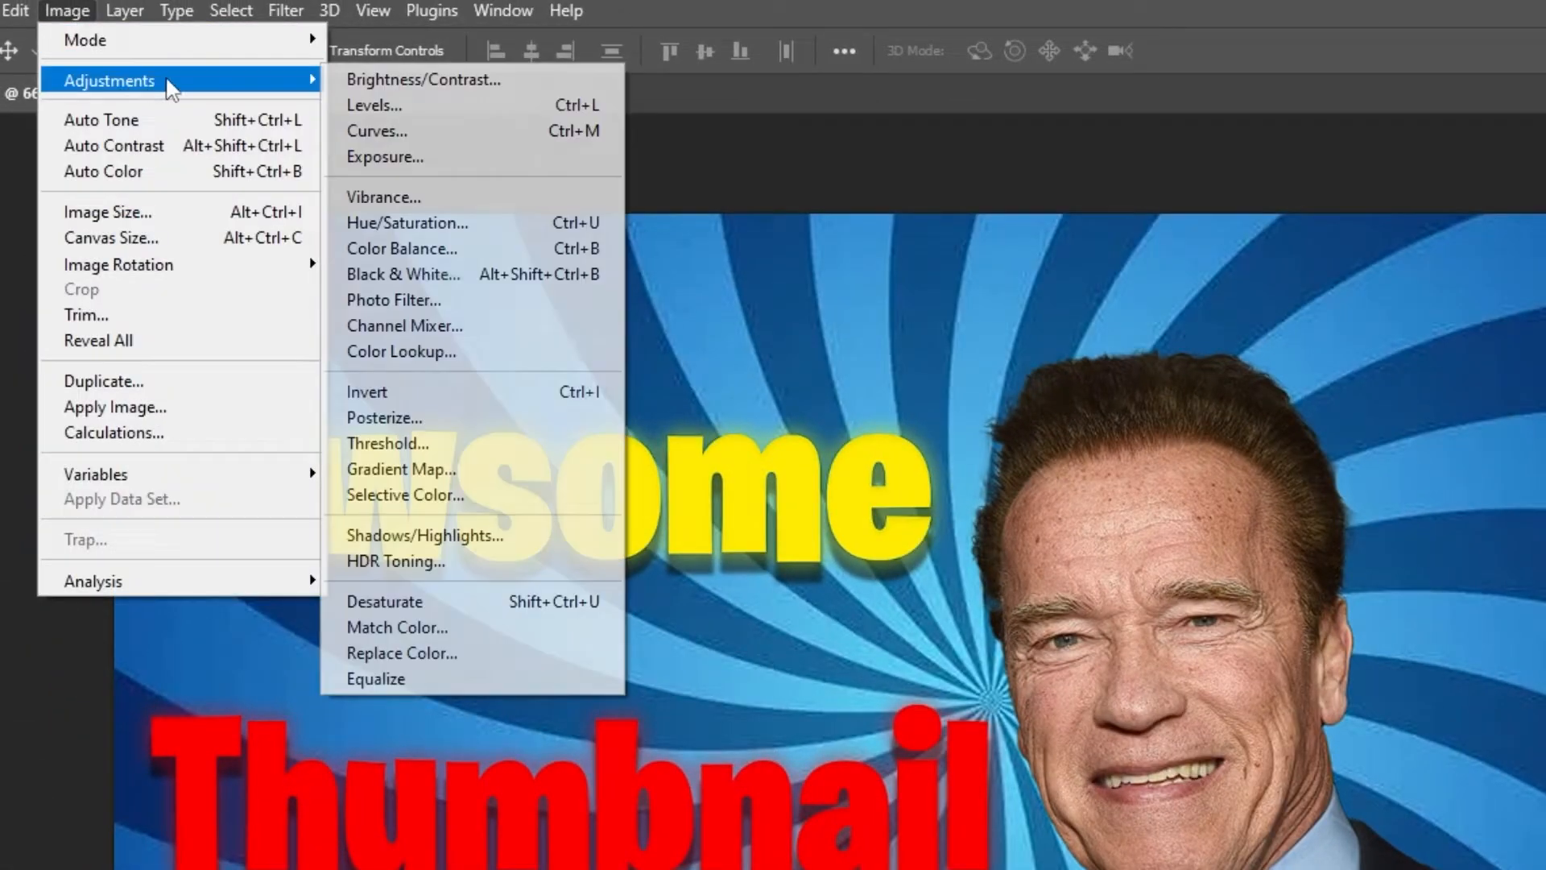
click(398, 80)
drag(945, 636, 1035, 635)
key(BackSpace)
text(100)
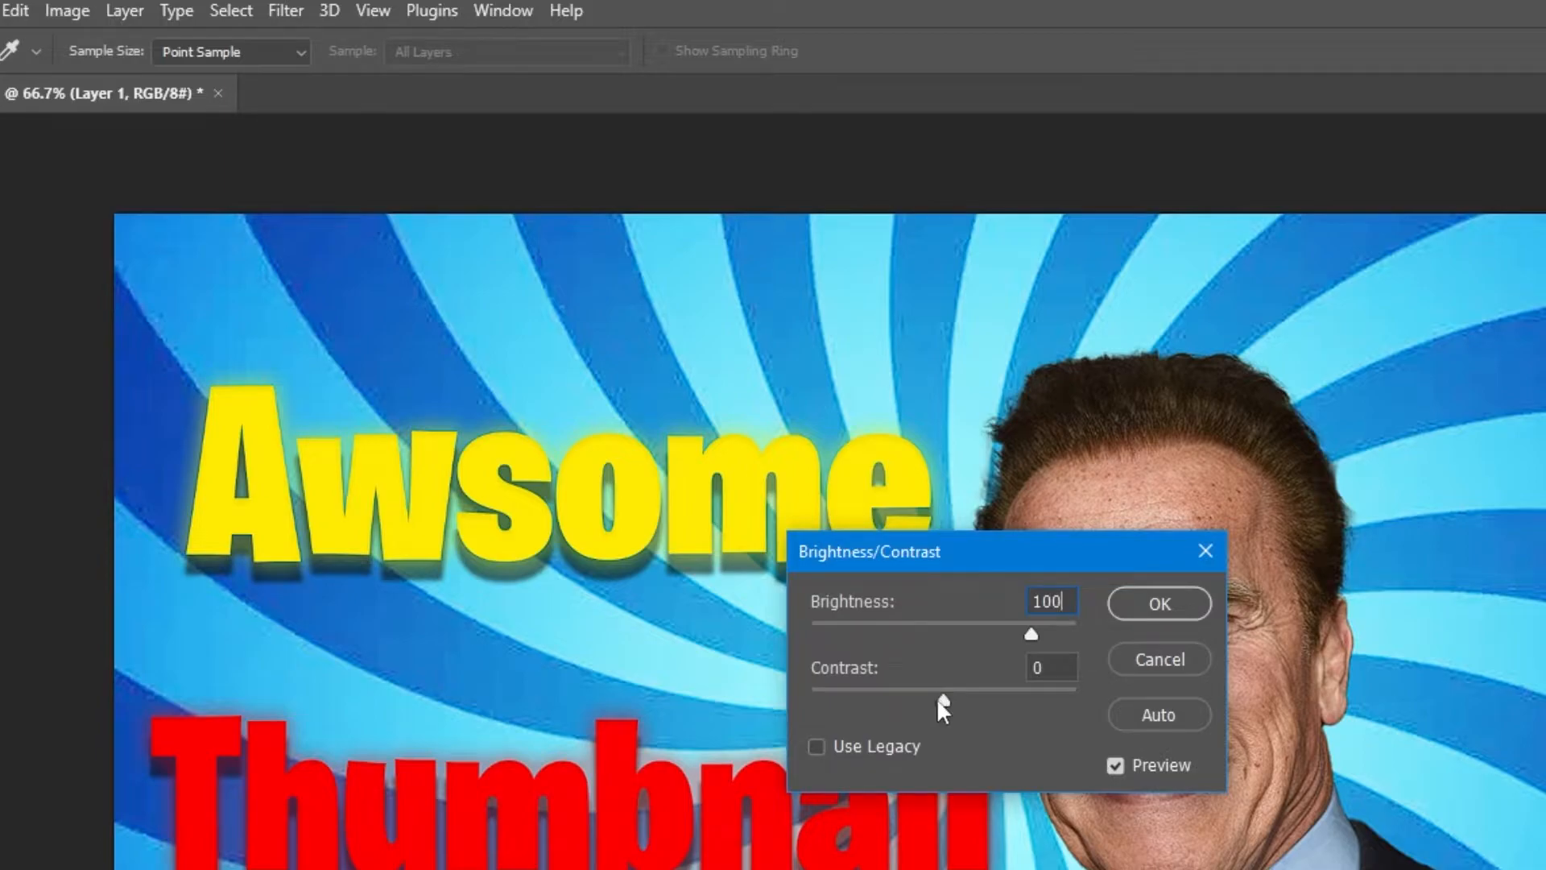
click(1158, 603)
key(v)
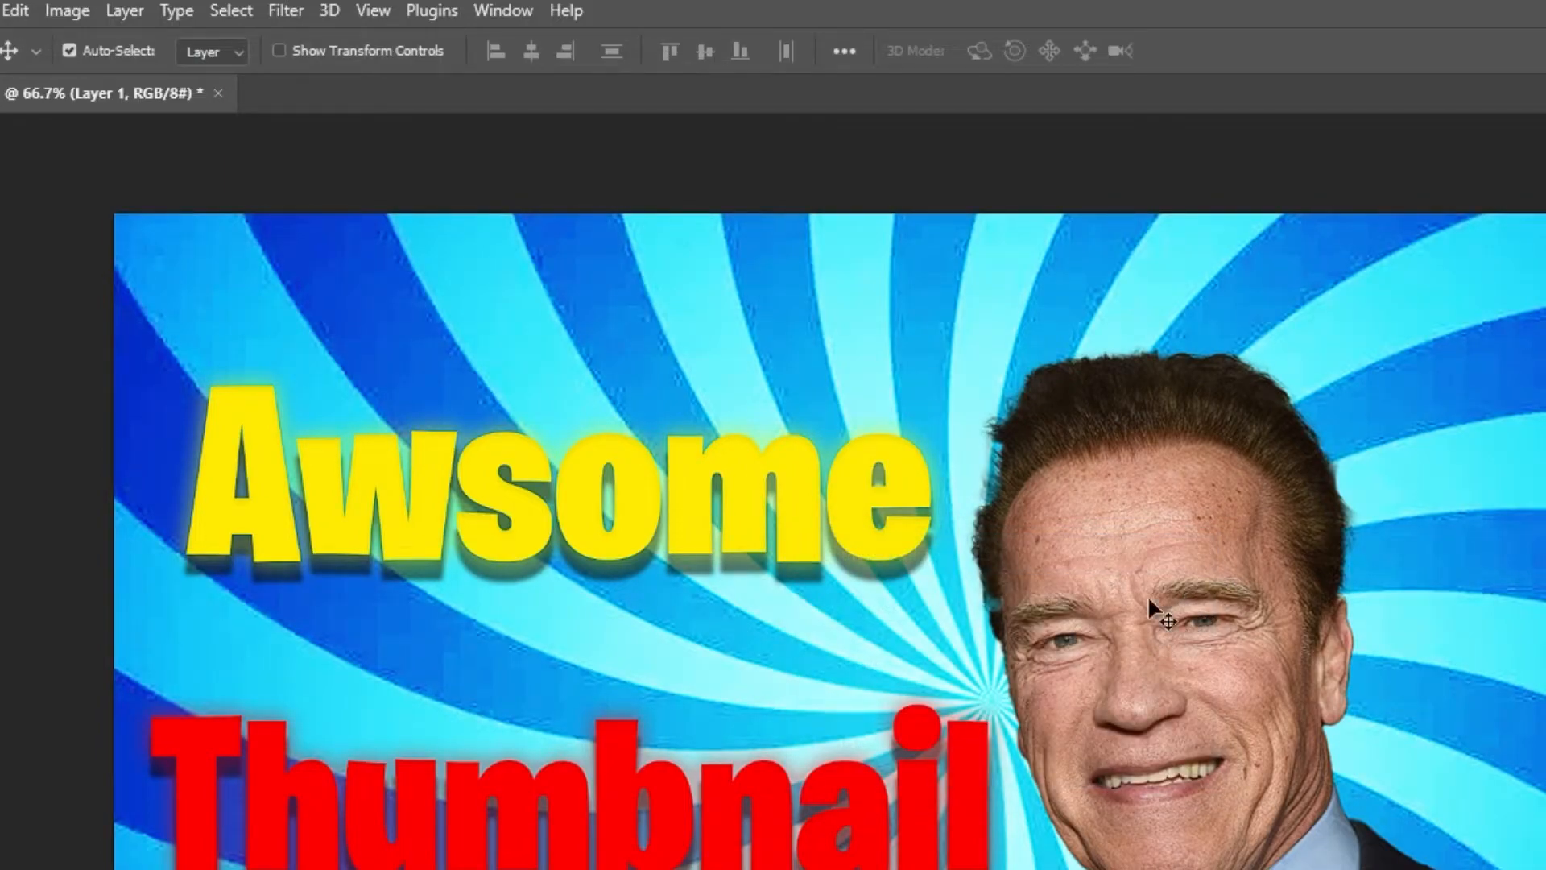
- Recolor the swirl background green with a Hue/Saturation adjustment, setting the saturation to +100
click(67, 10)
mouse_move(290, 87)
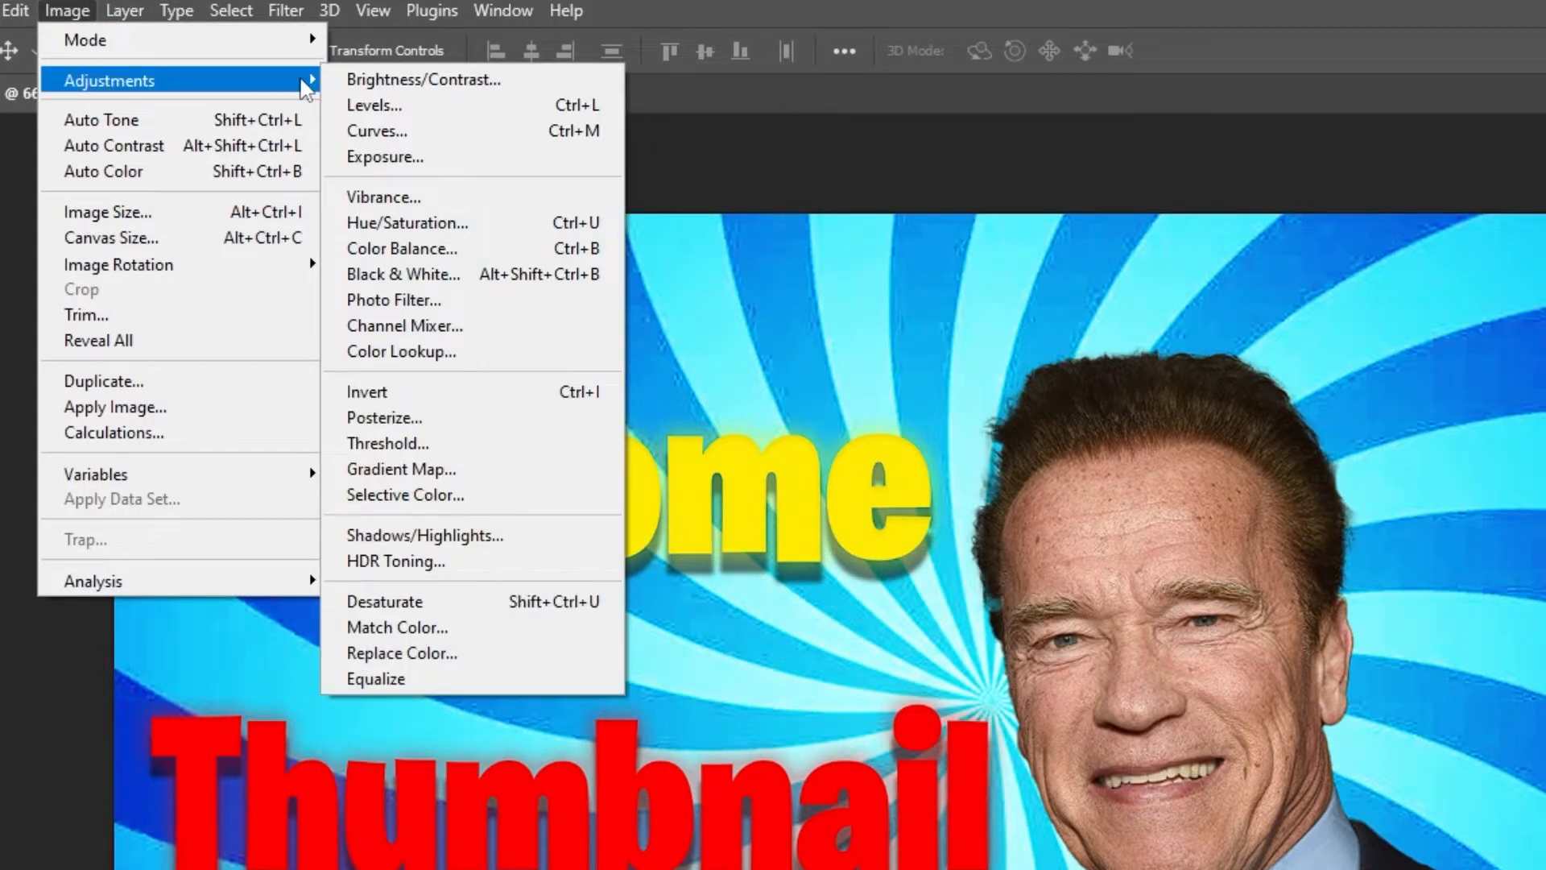
click(403, 223)
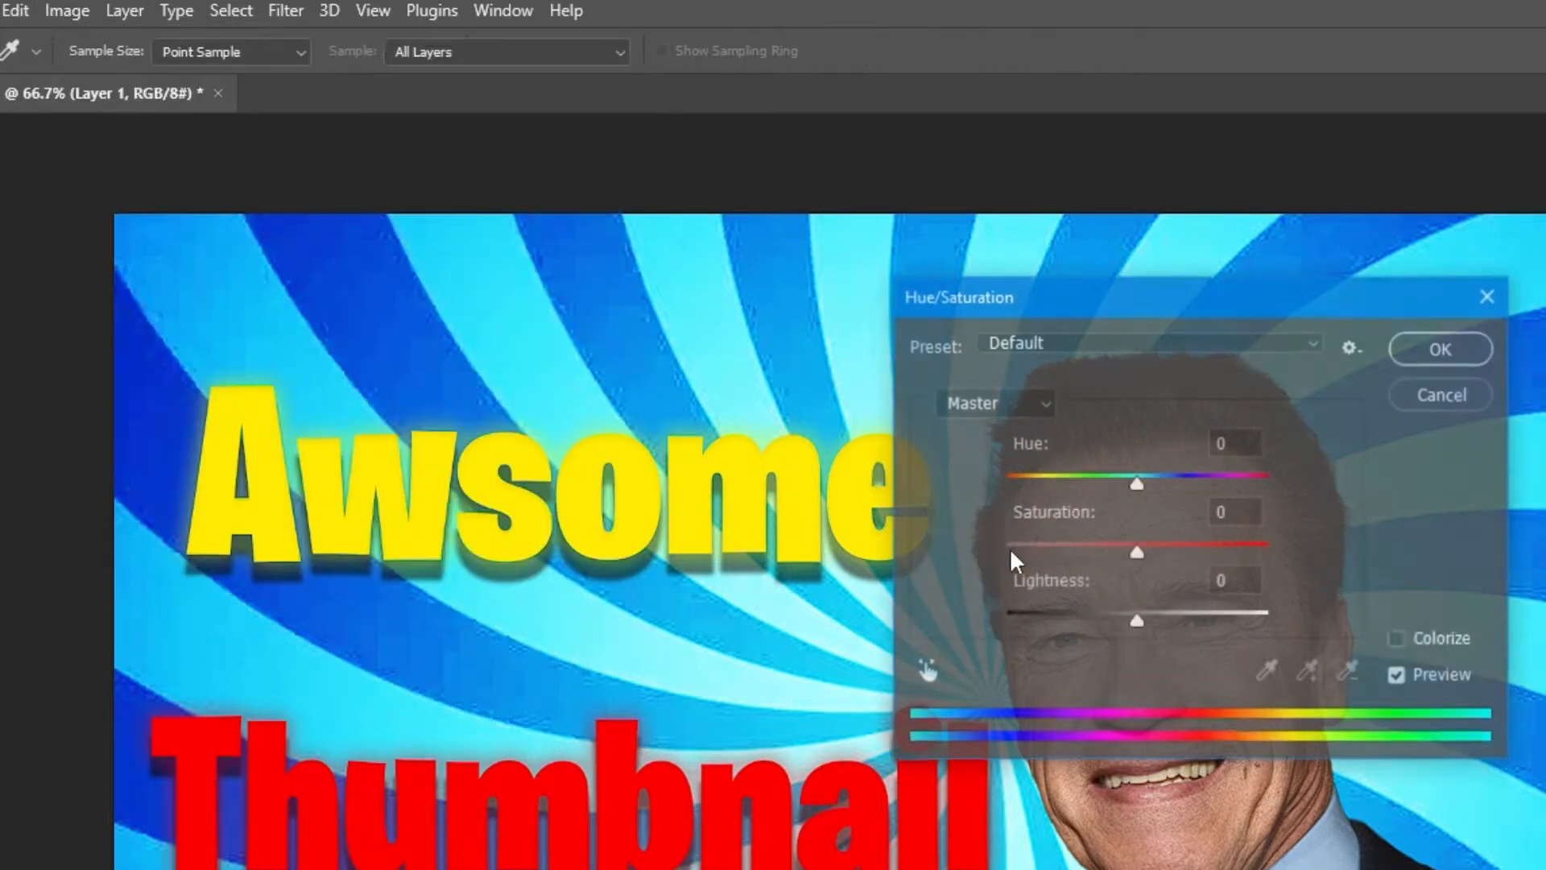
drag(1135, 554, 1271, 552)
mouse_move(1136, 483)
mouse_down()
mouse_move(1235, 481)
mouse_move(1122, 484)
mouse_up()
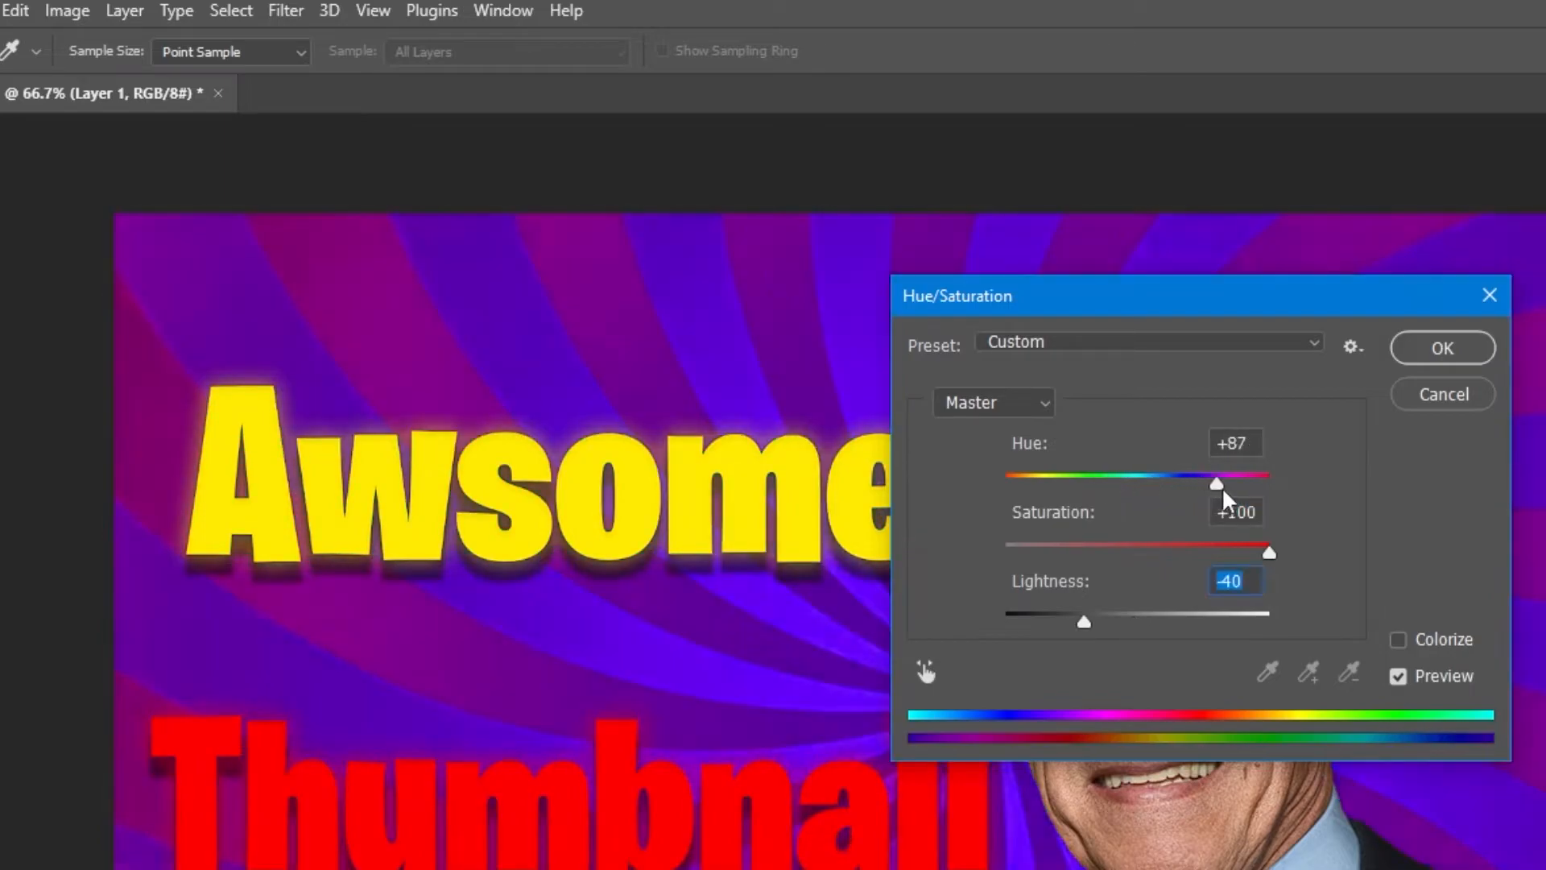
drag(1224, 493, 1069, 492)
click(1443, 348)
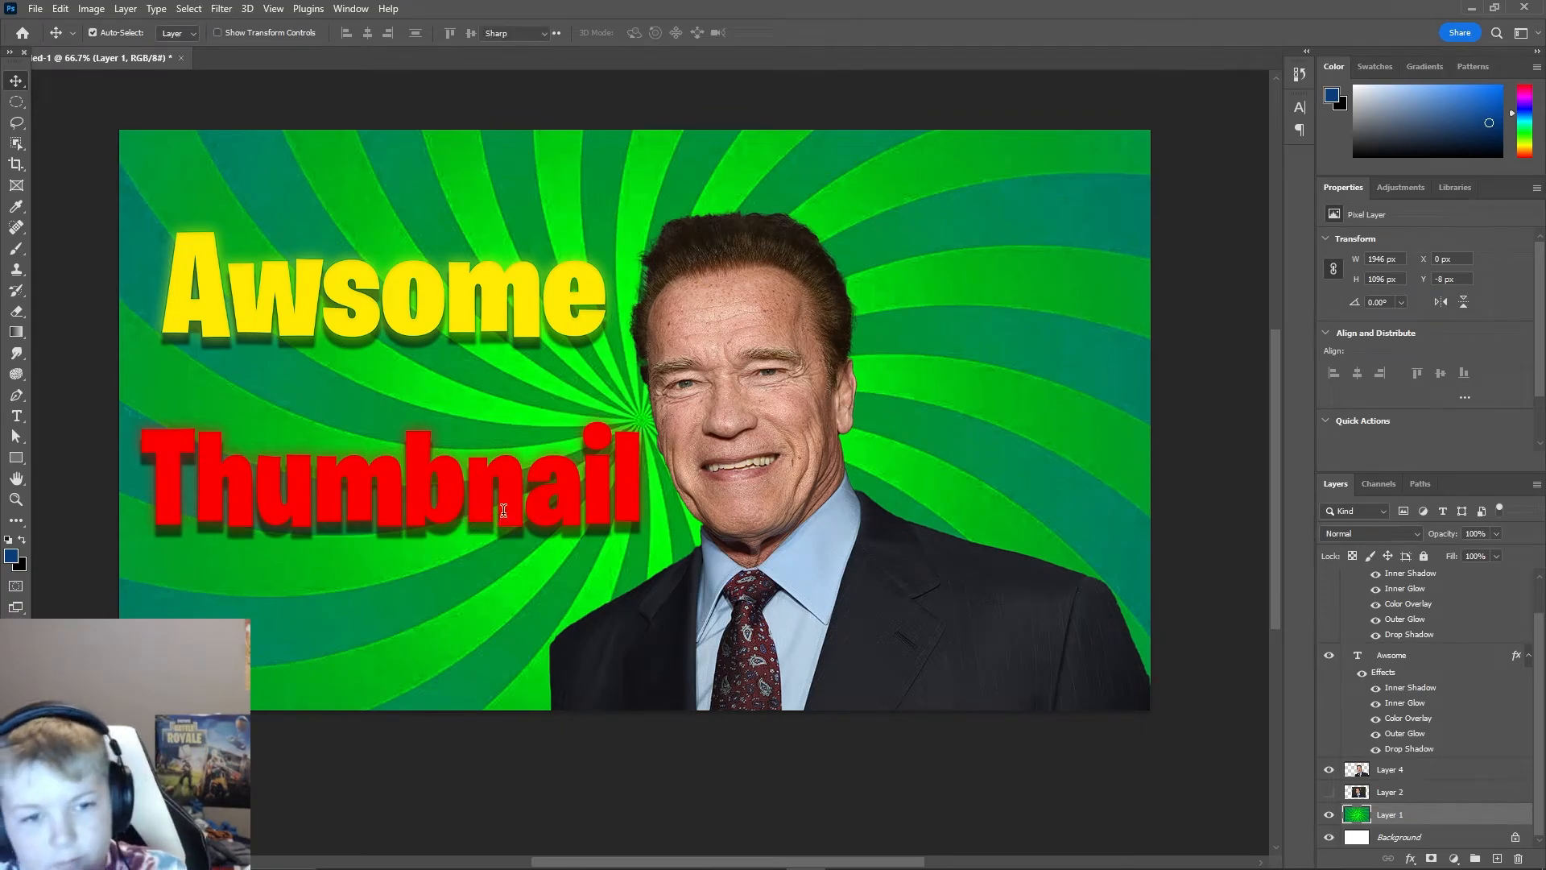
- Add an exclamation mark to the end of the "Thumbnail" text and shift the text slightly left
key(t)
click(636, 487)
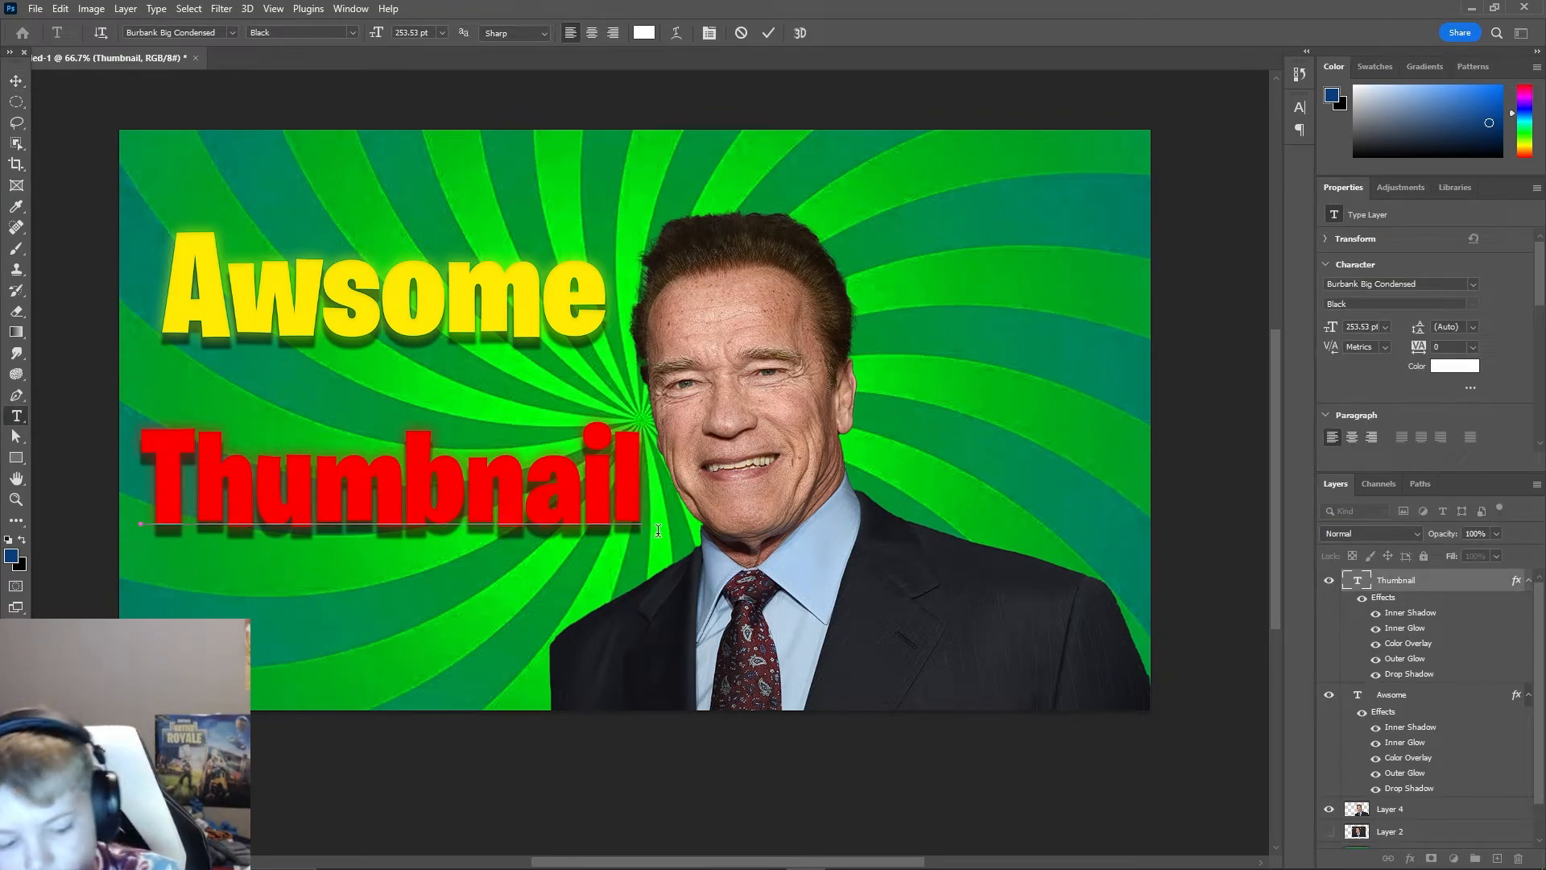
text(!)
click(16, 81)
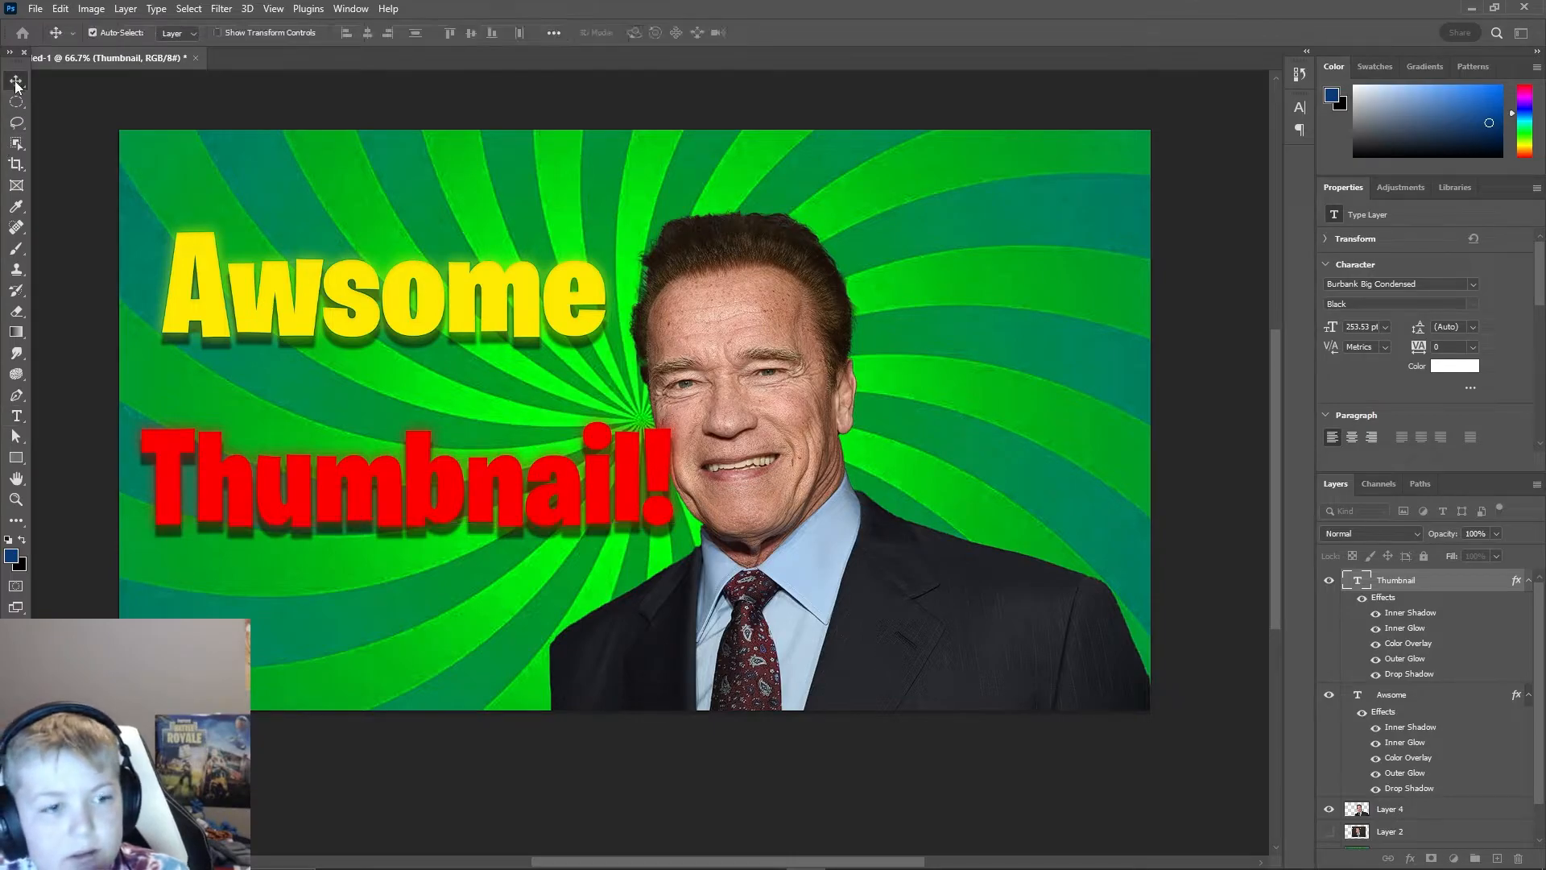
drag(476, 520, 457, 512)
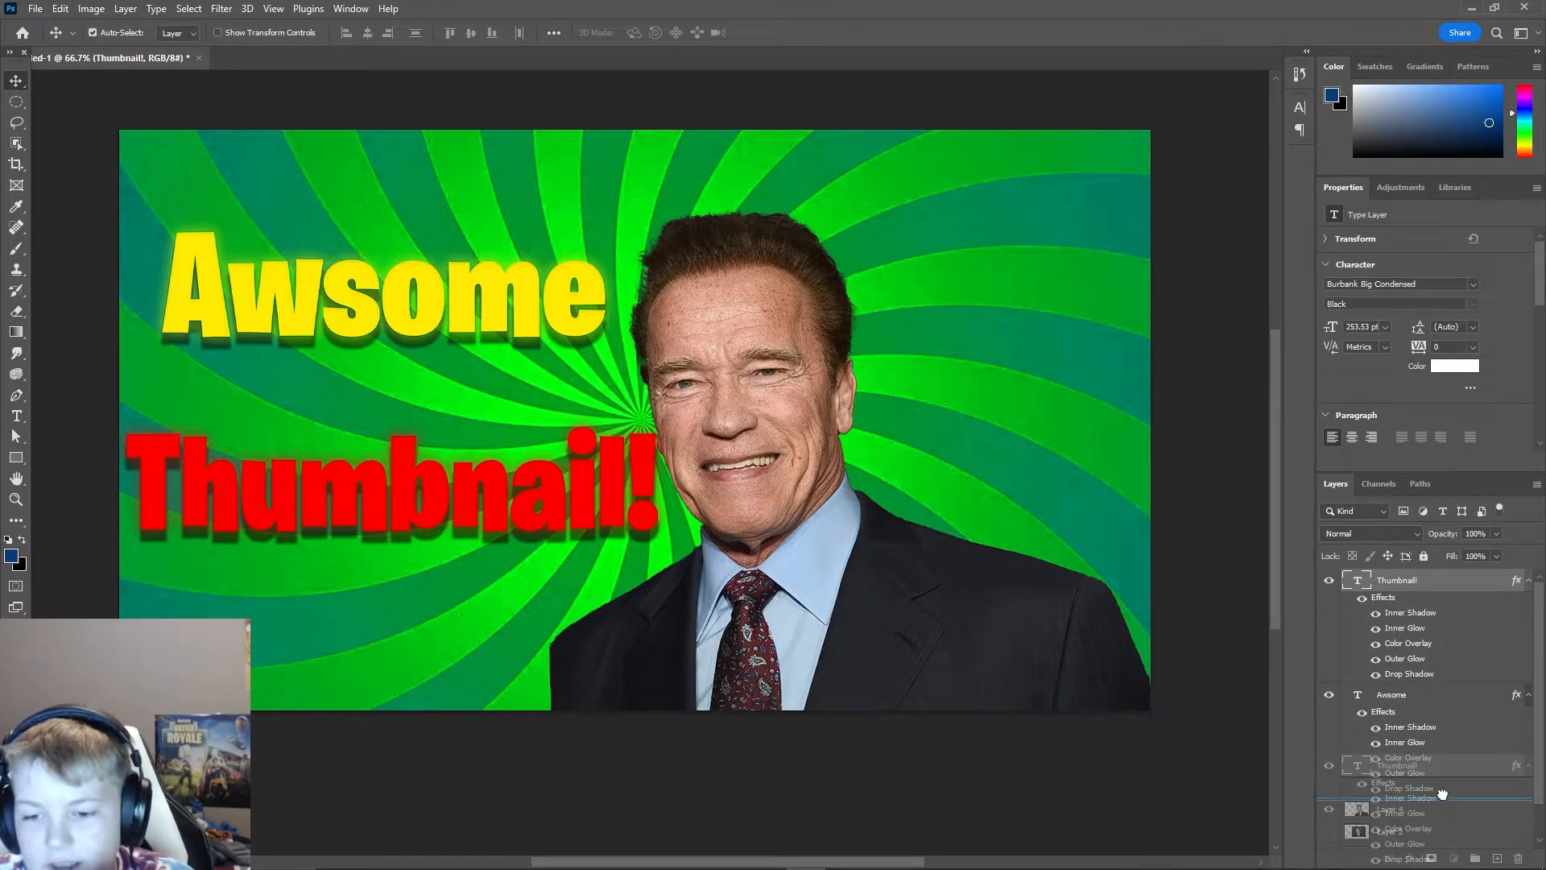
- Collapse the text layers' effects lists and restack "Thumbnail!" between "Awsome" and Layer 4, nudging its text slightly up and left
click(1528, 581)
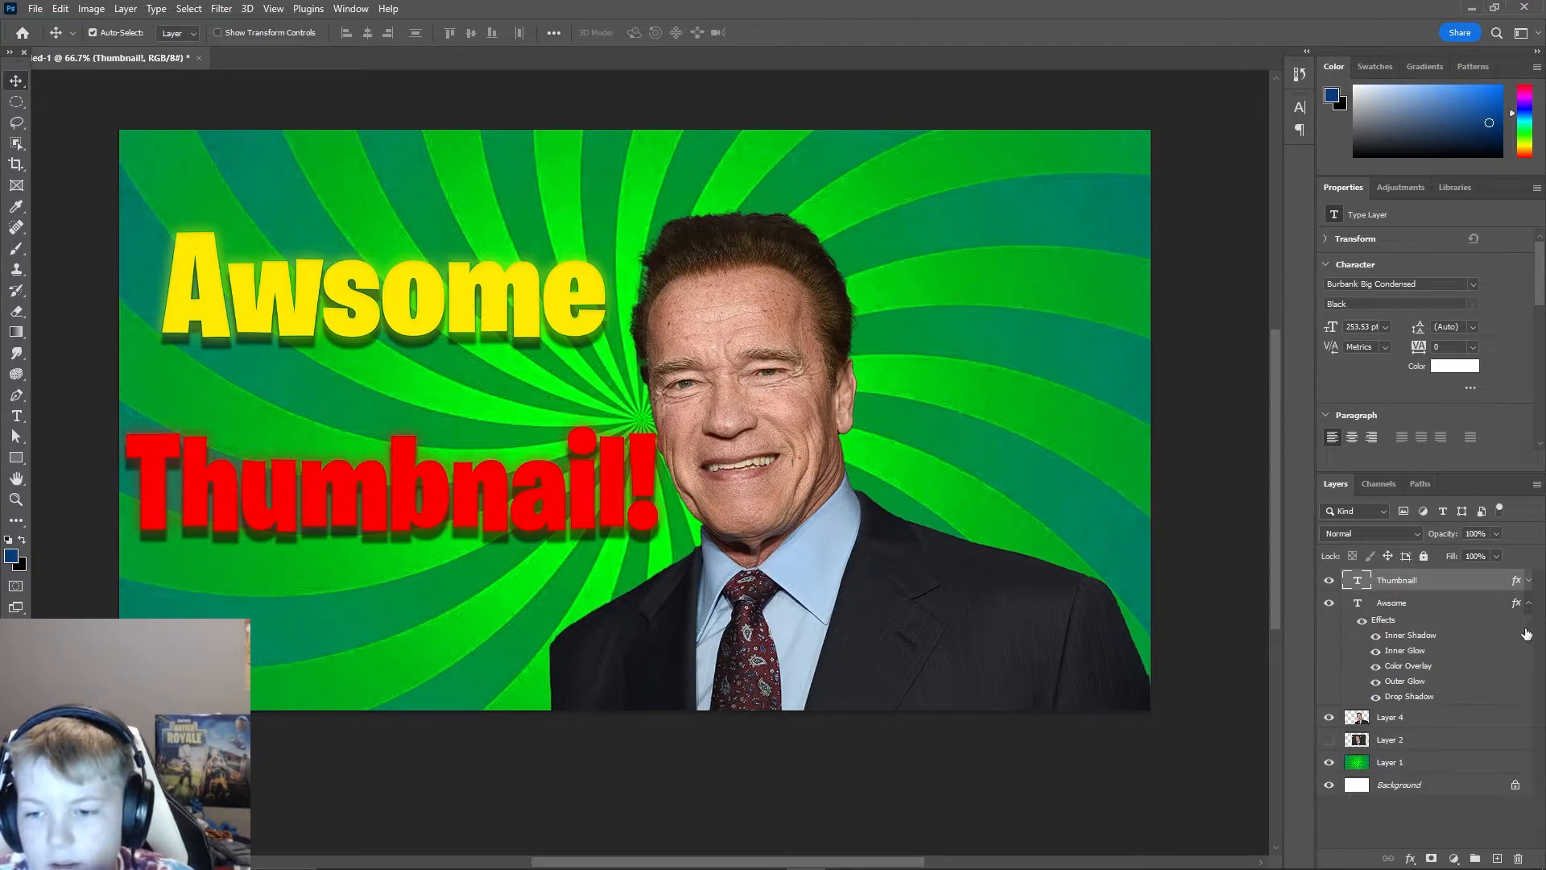
click(1524, 606)
click(1528, 604)
drag(1436, 584, 1419, 636)
mouse_move(551, 500)
mouse_down()
mouse_move(588, 493)
mouse_move(543, 493)
mouse_up()
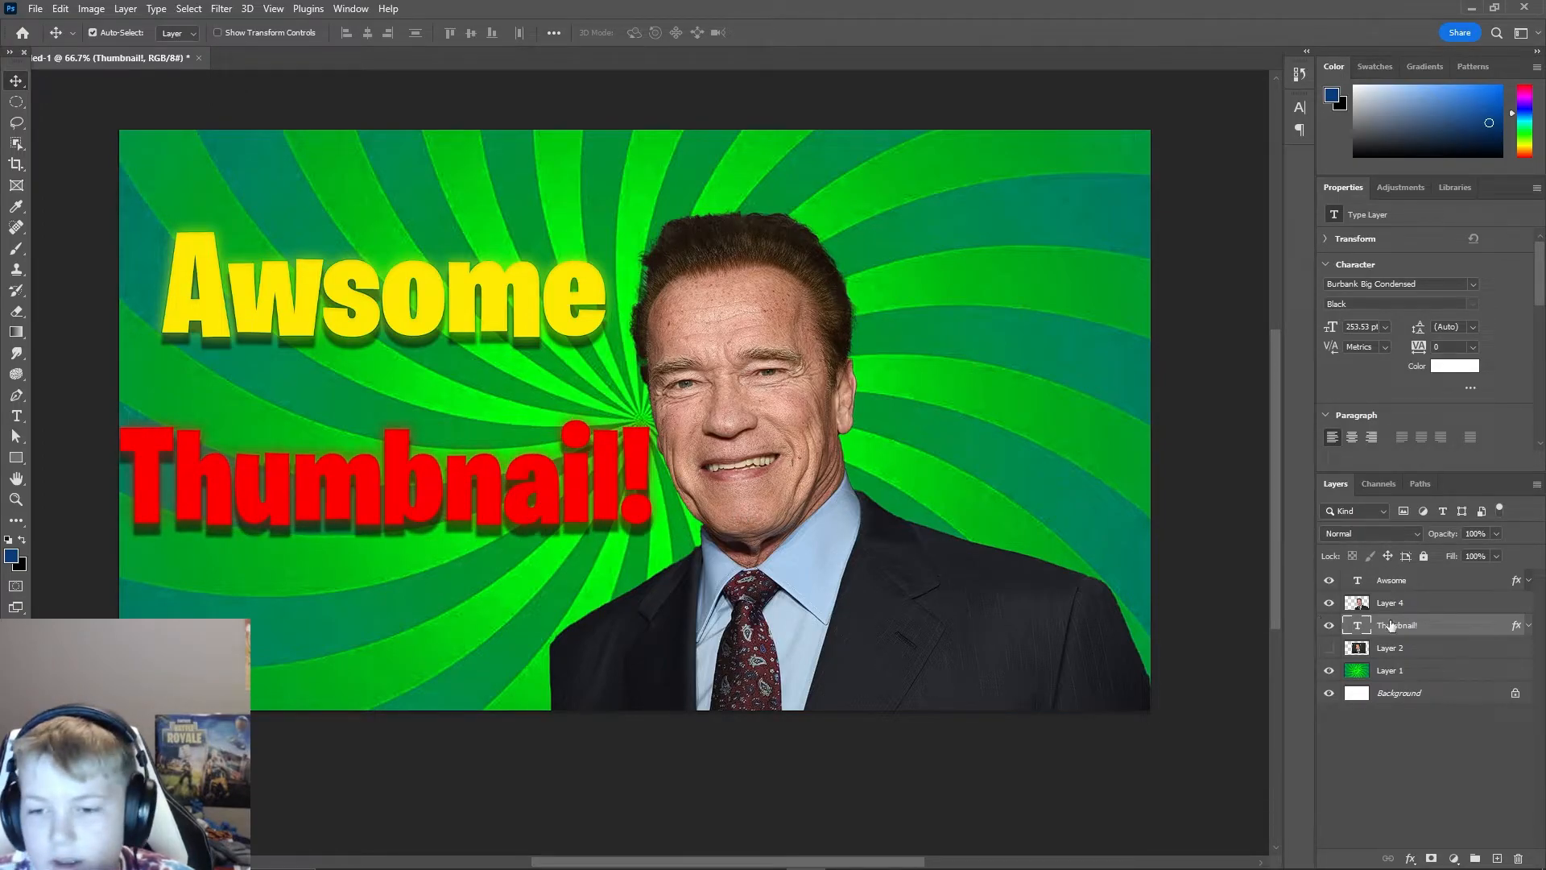
drag(1433, 636, 1423, 594)
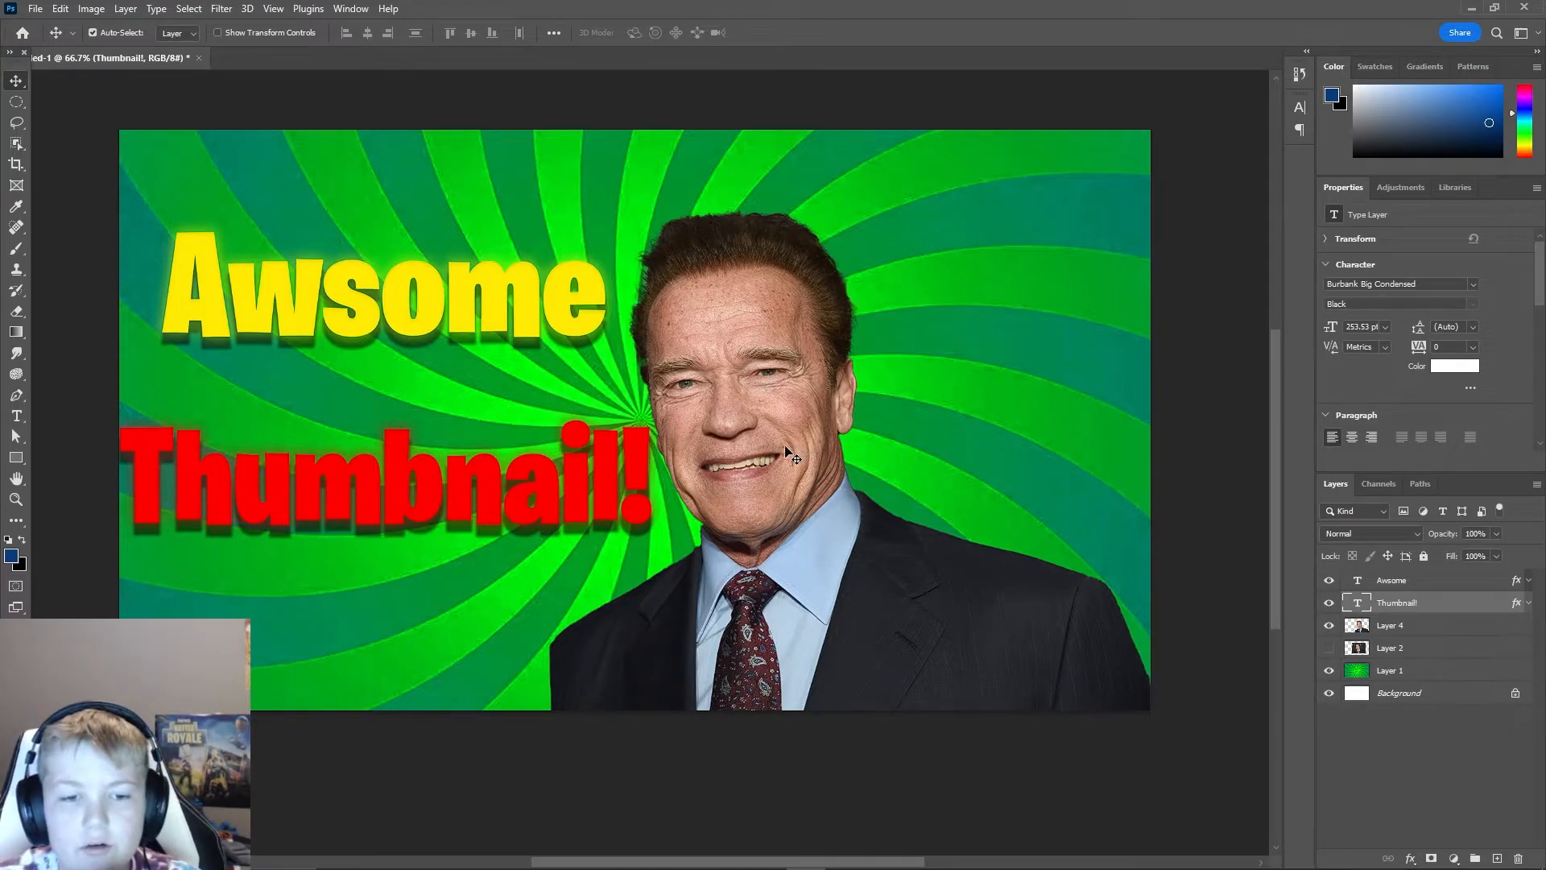
- Scale the portrait down to about 95% and set it further right, then nudge the "Thumbnail!" text slightly right
click(762, 451)
key(ctrl+t)
drag(549, 207, 683, 259)
drag(764, 433, 765, 426)
drag(904, 298, 927, 228)
drag(823, 396, 796, 395)
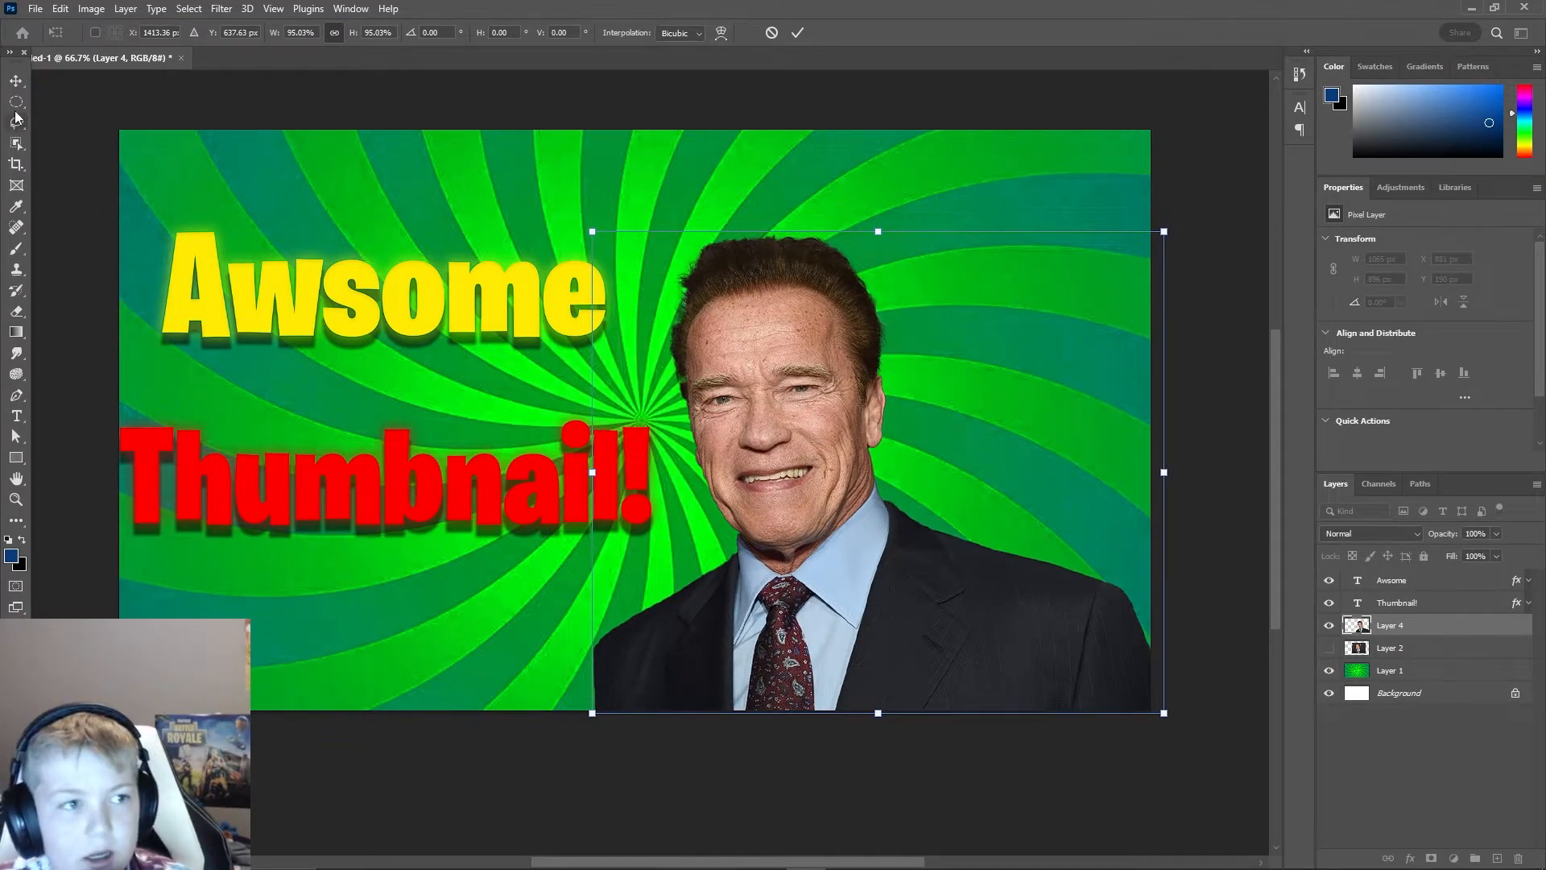
click(16, 81)
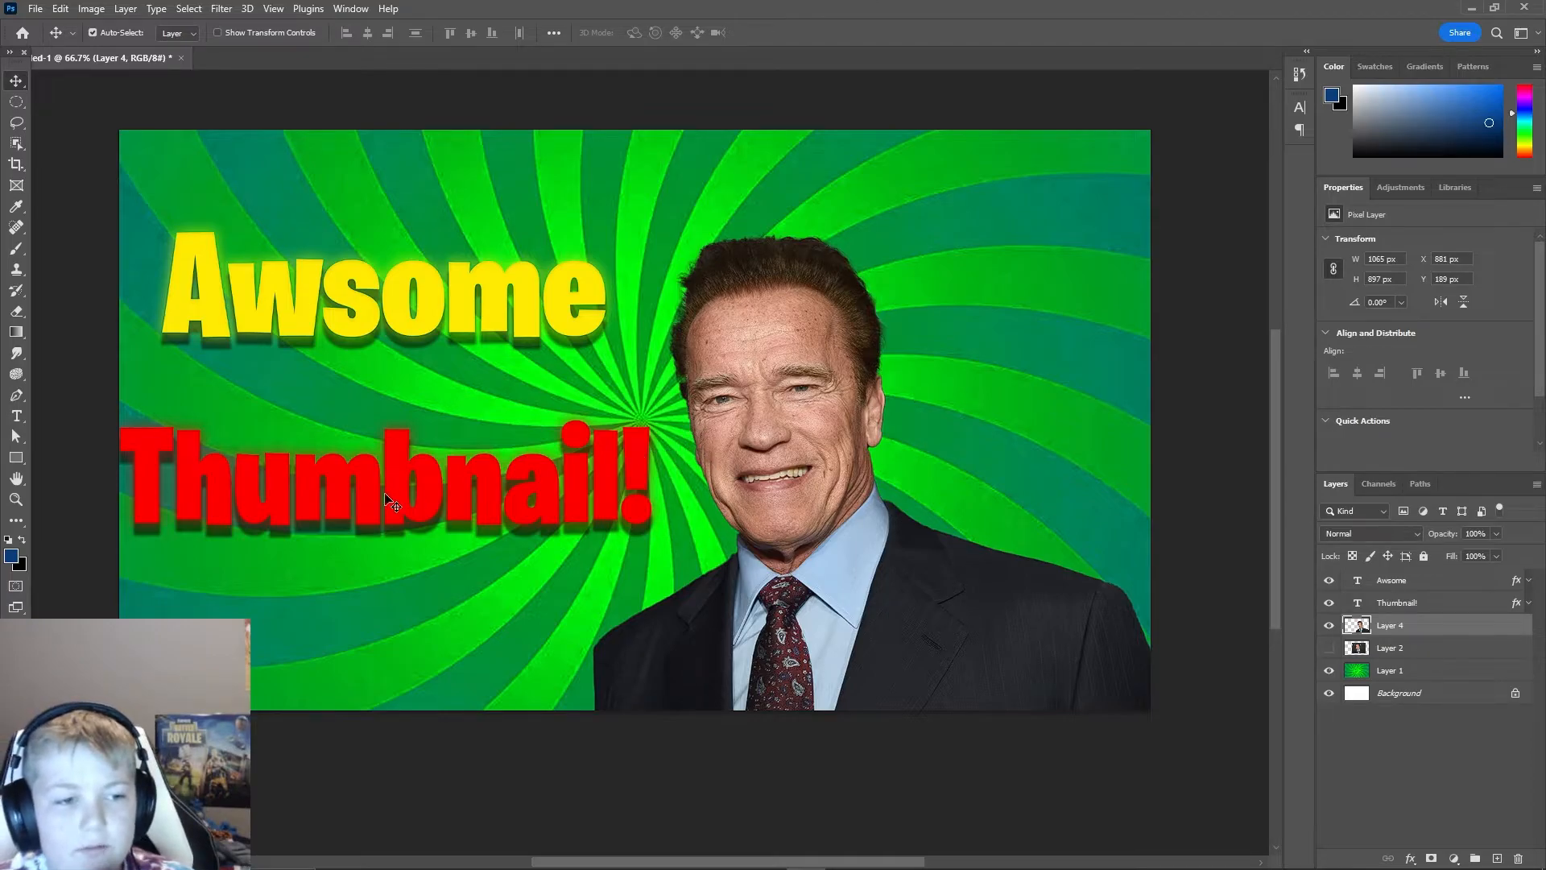
drag(303, 493, 313, 491)
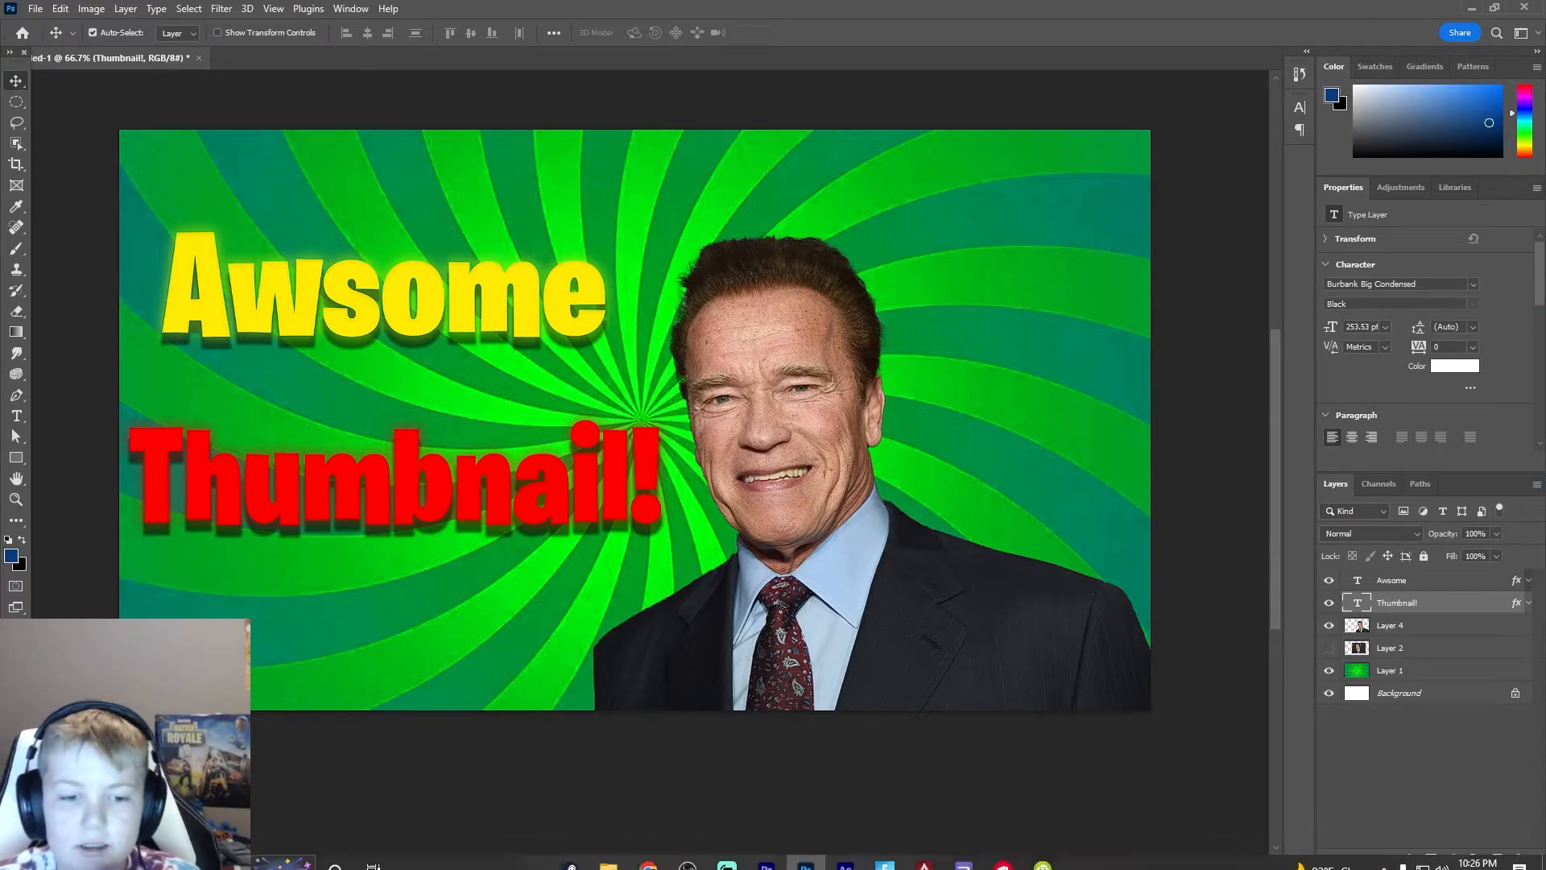
- Switch to the browser, close the portrait image tab and search Yahoo Images for "lightning png"
click(649, 853)
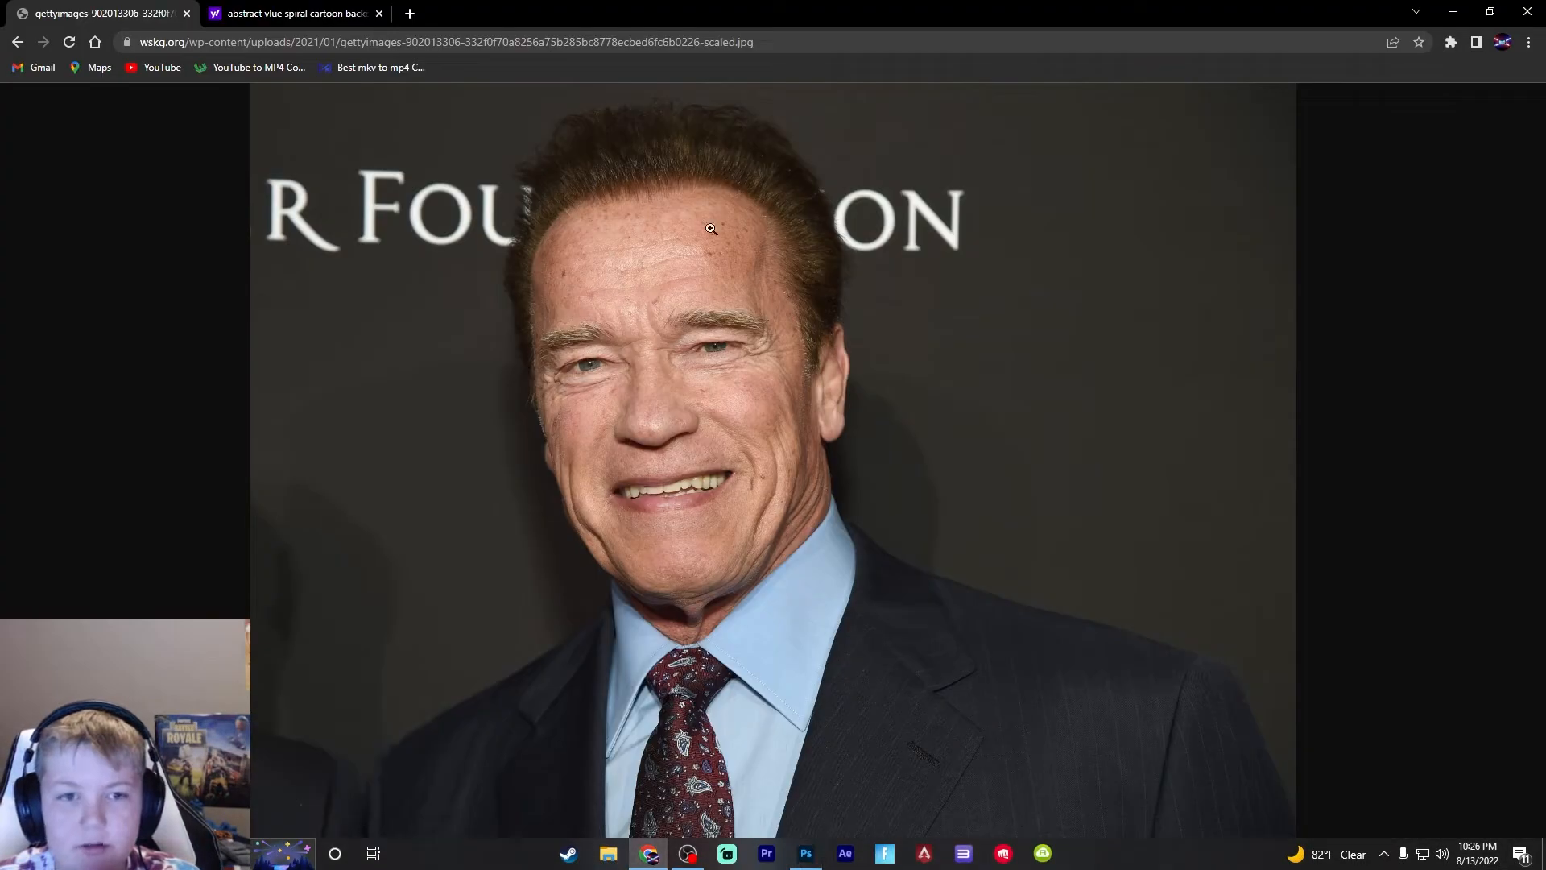
click(310, 18)
click(187, 14)
click(570, 117)
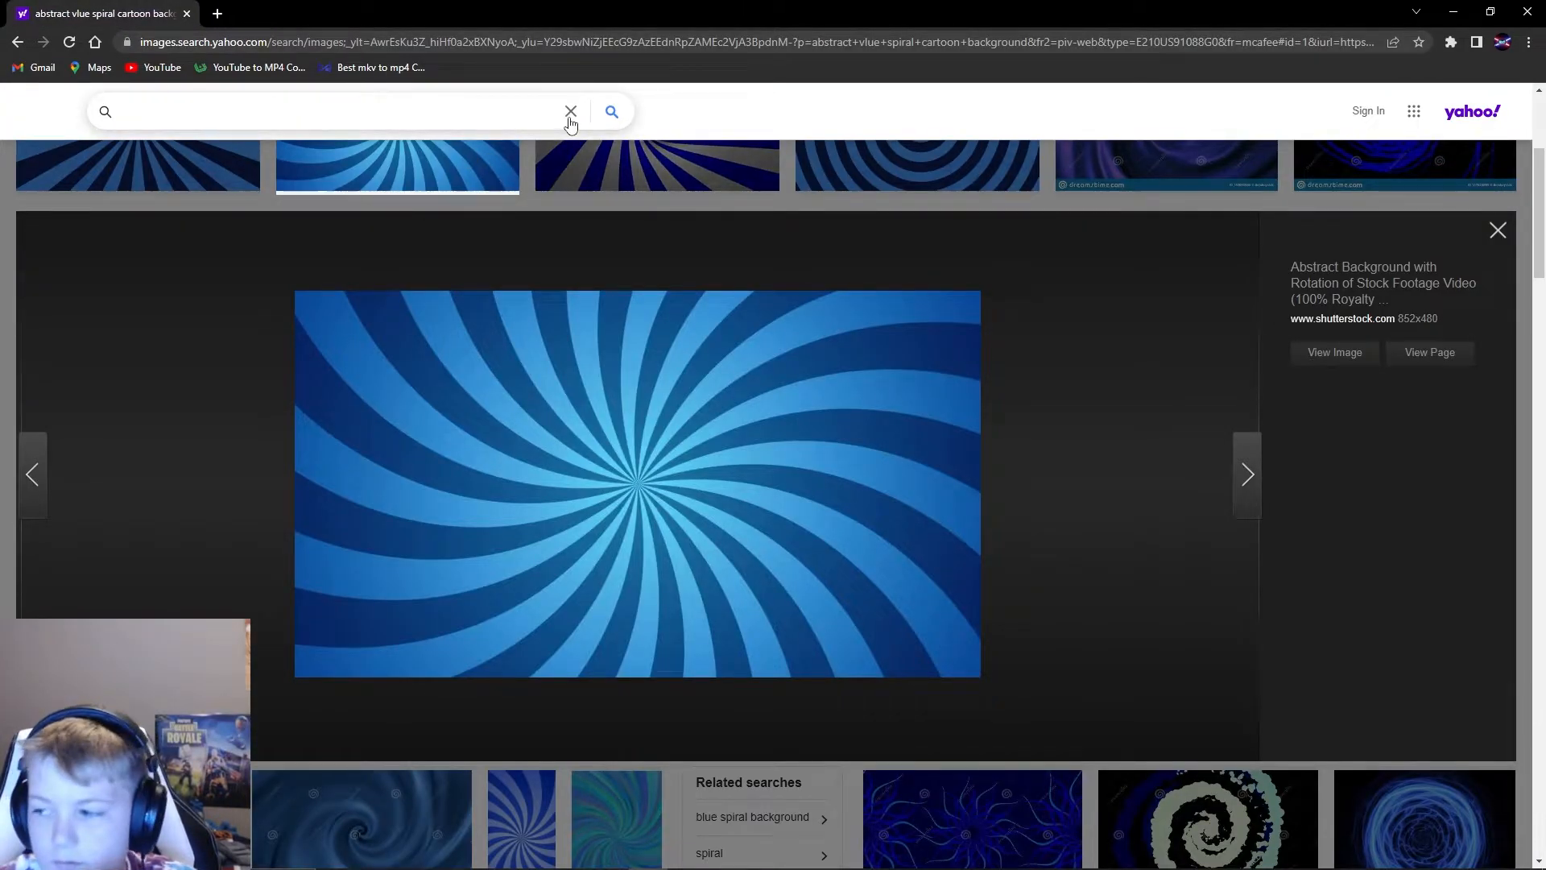
text(lig)
text(thing png)
click(201, 149)
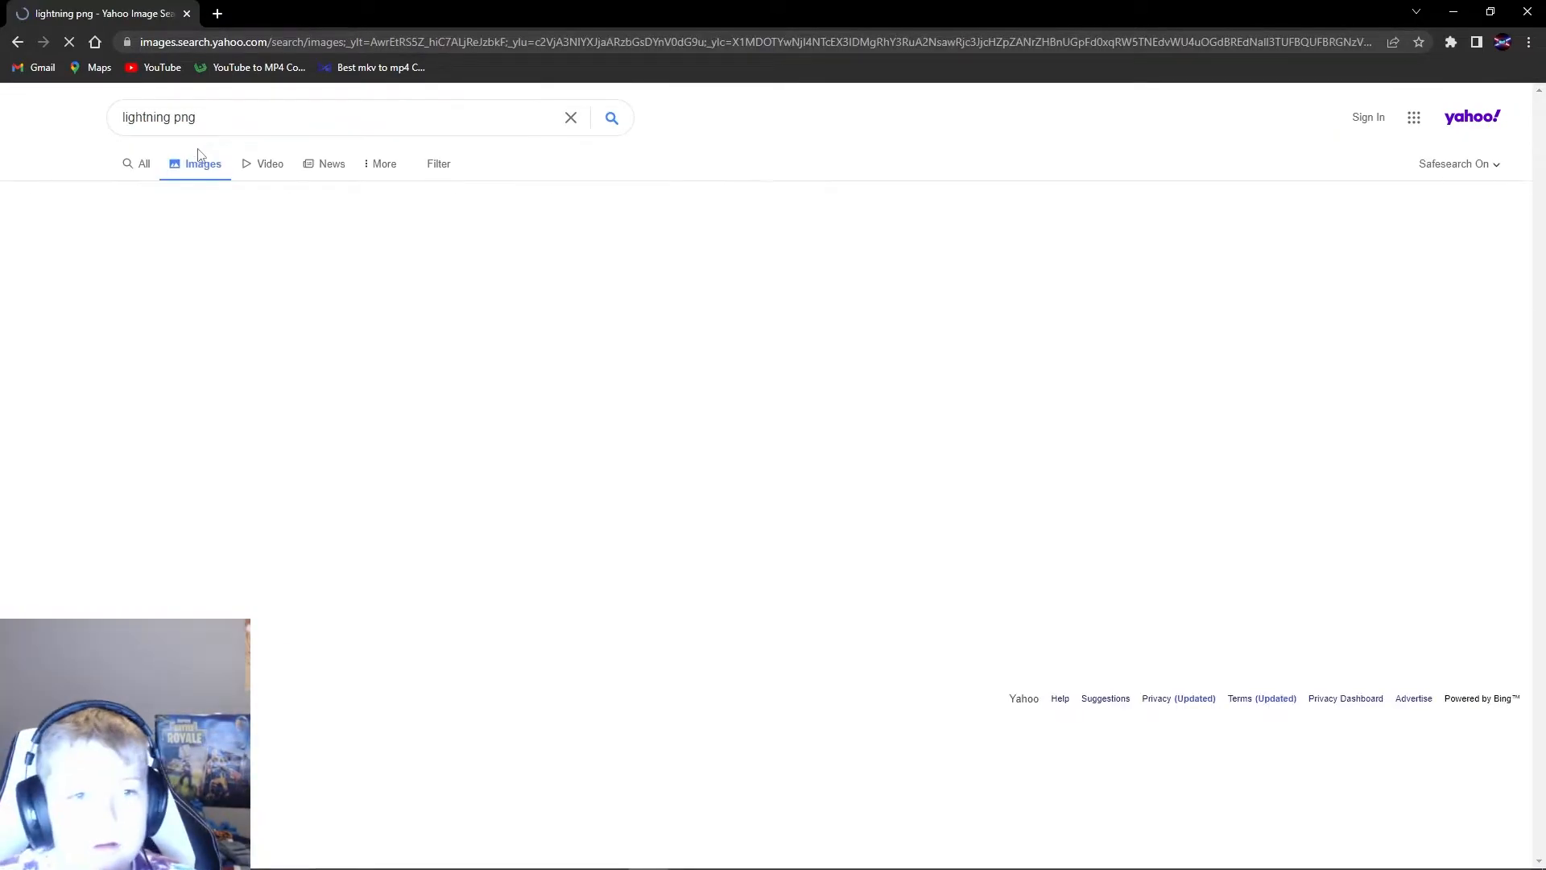
- Copy the blue lightning image from clipground.com and paste it into the Photoshop thumbnail document
click(757, 411)
right_click(709, 491)
click(761, 534)
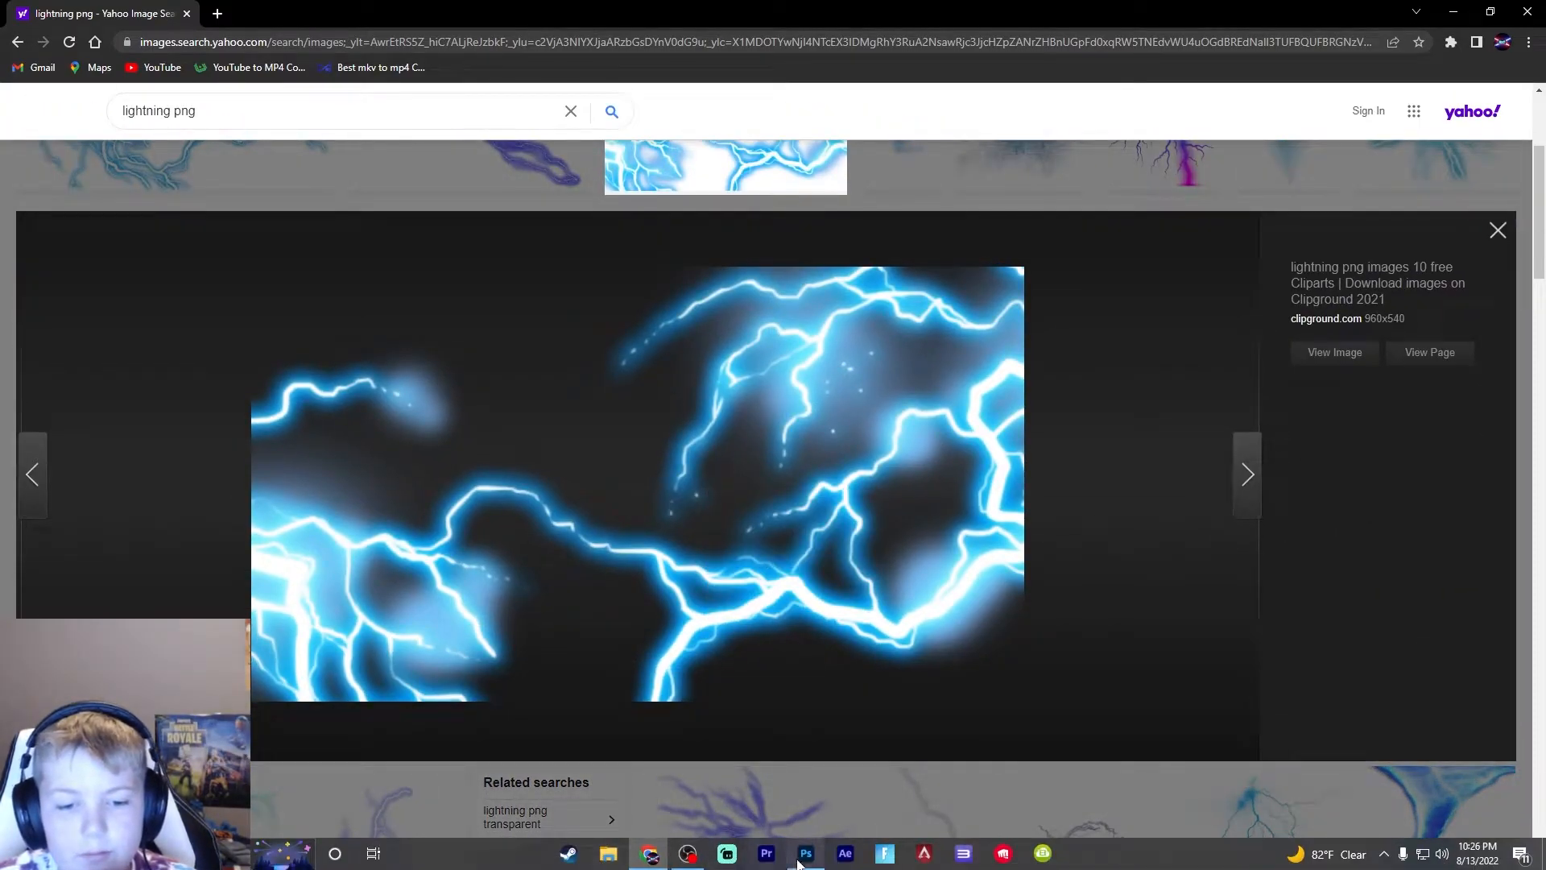
click(794, 862)
key(ctrl+v)
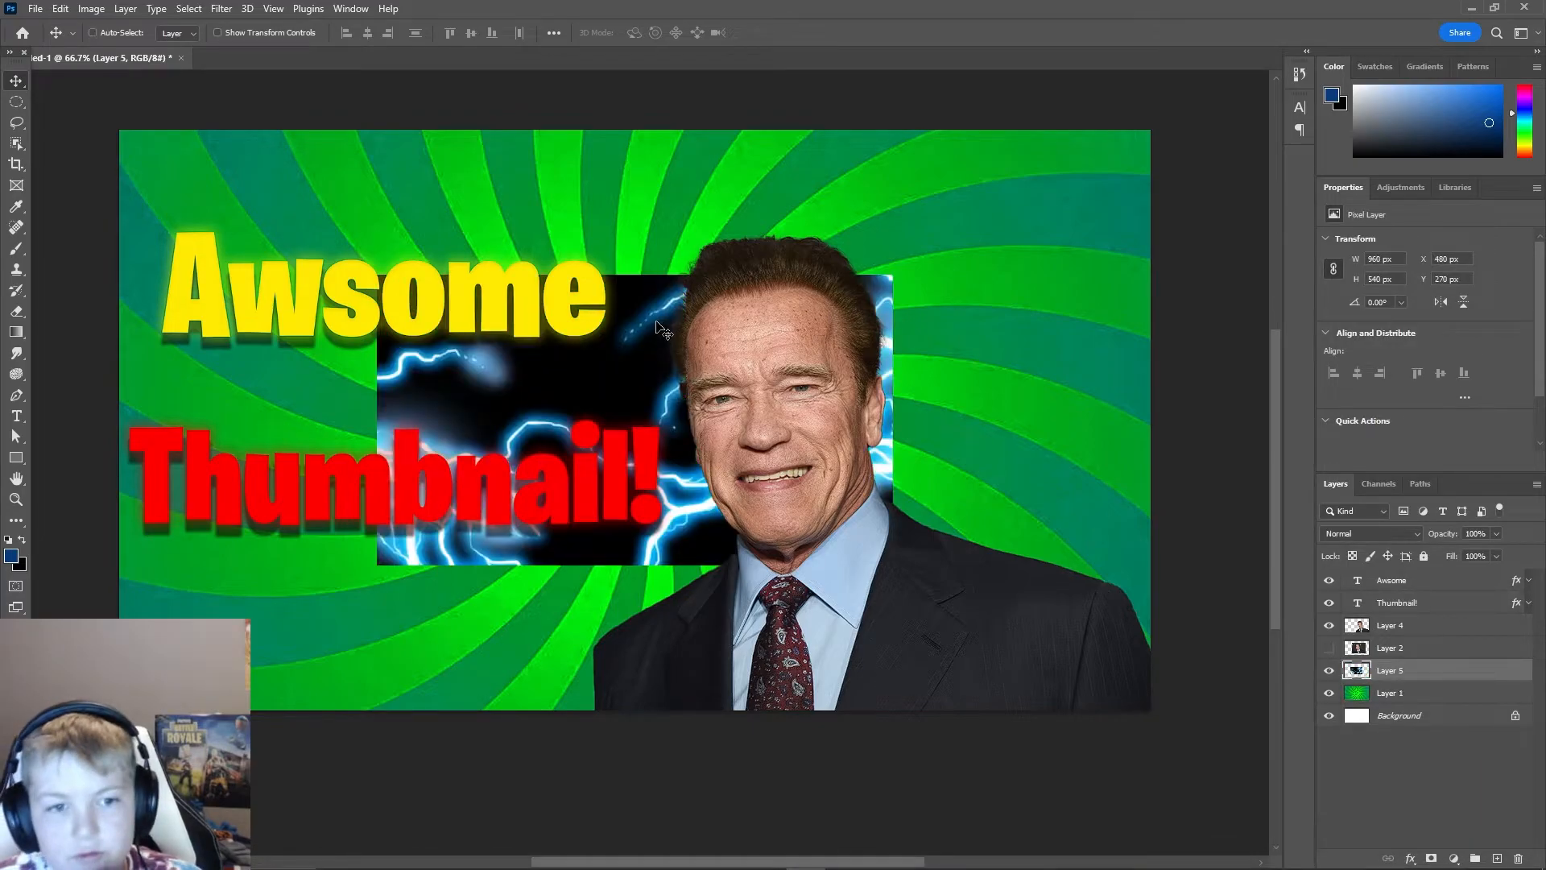
- Scale the pasted lightning layer to about 200% so it fills the canvas and set its blend mode to Screen
key(ctrl+t)
drag(377, 275, 119, 128)
drag(893, 565, 1168, 670)
click(1356, 532)
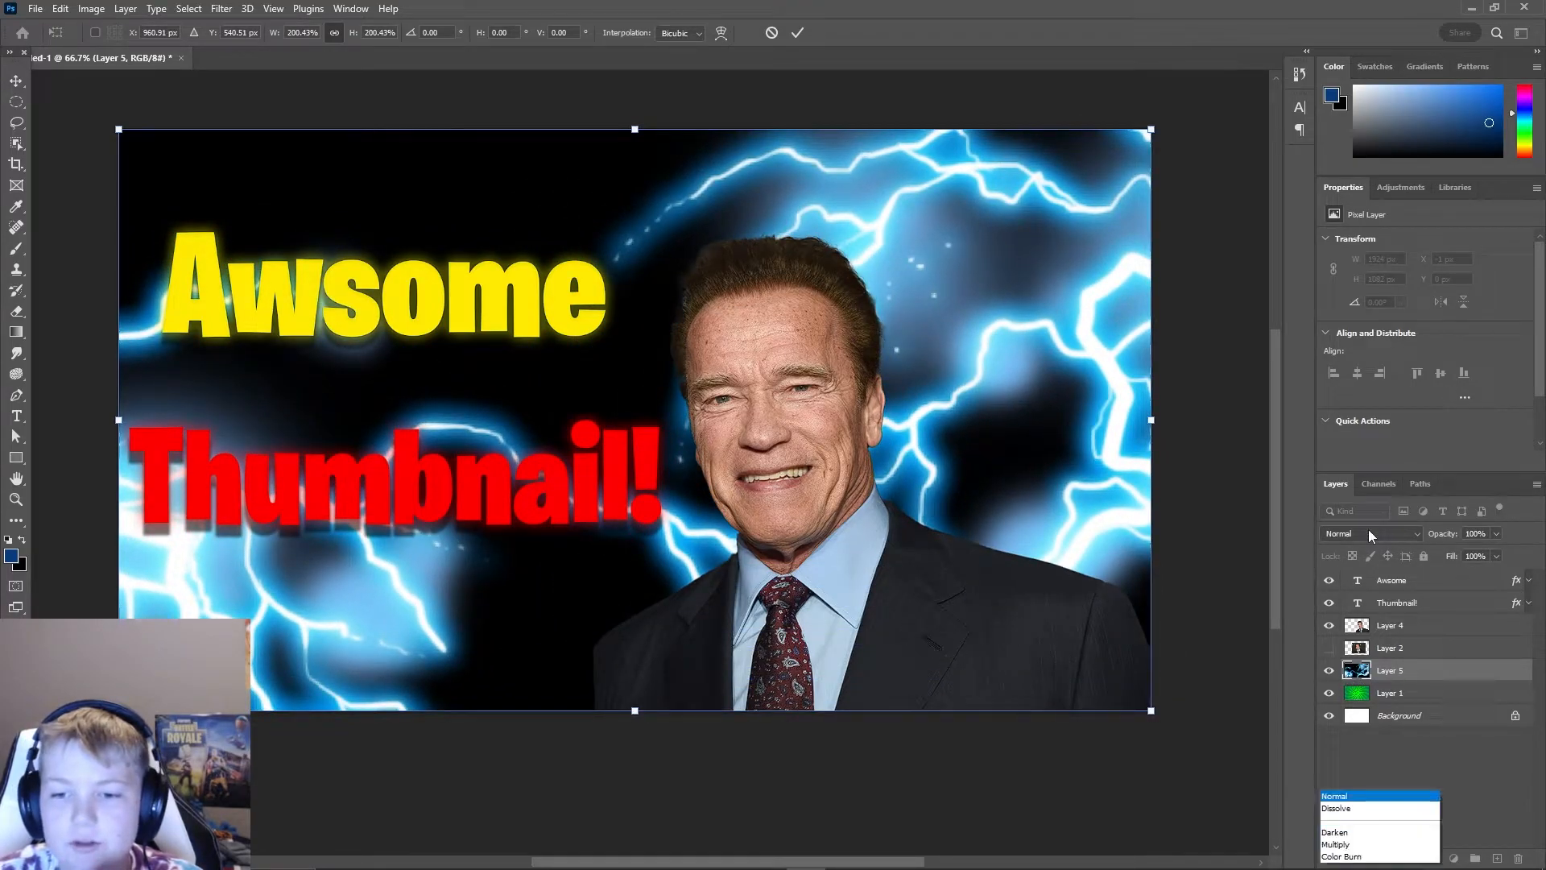
click(1373, 604)
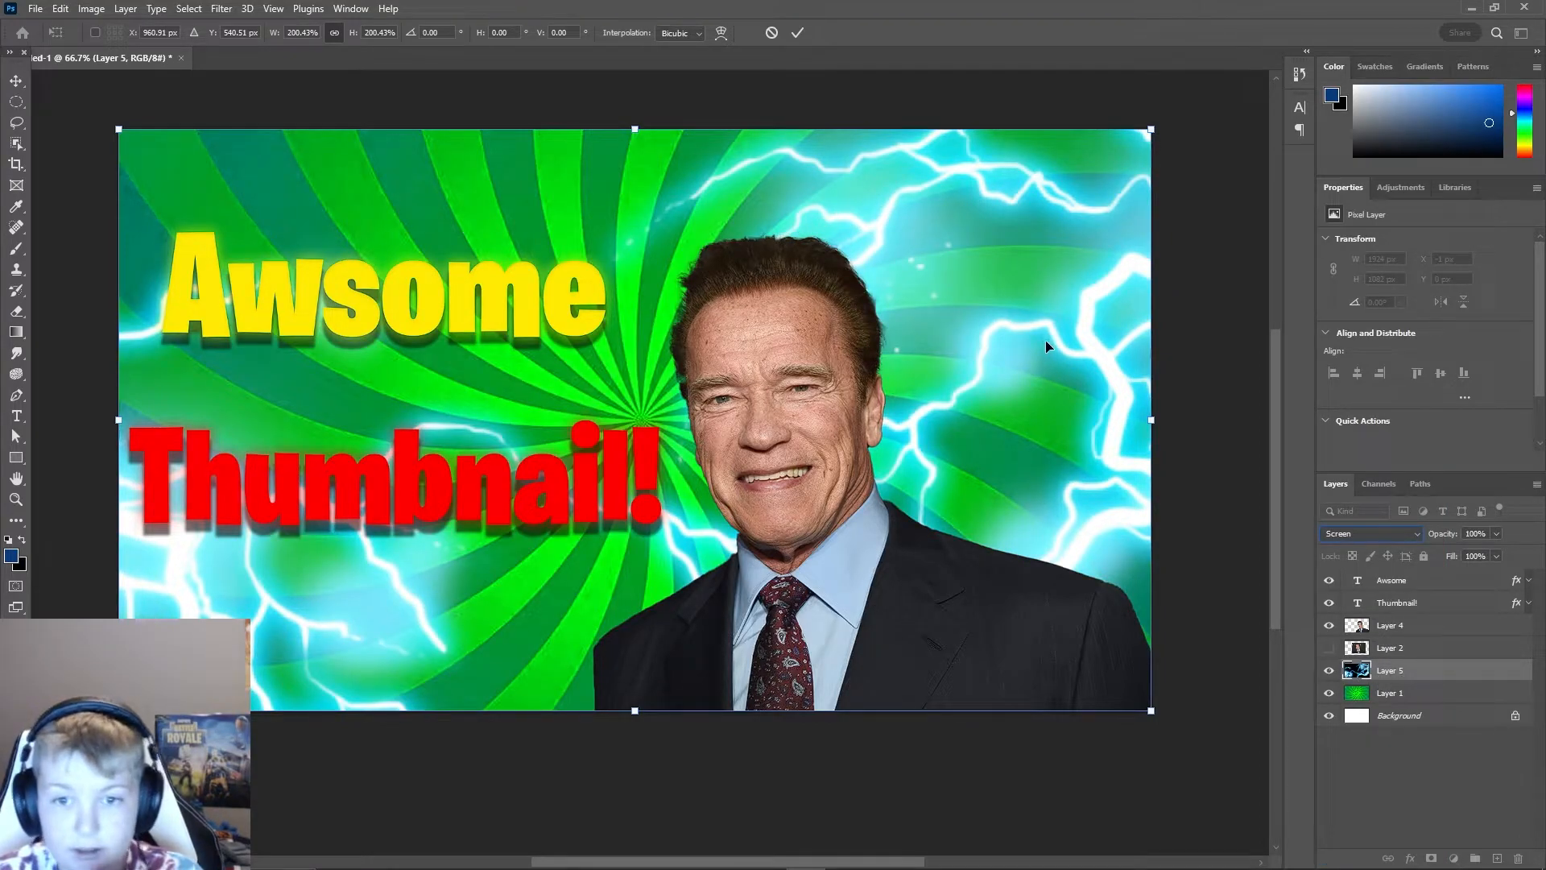
drag(934, 339, 871, 323)
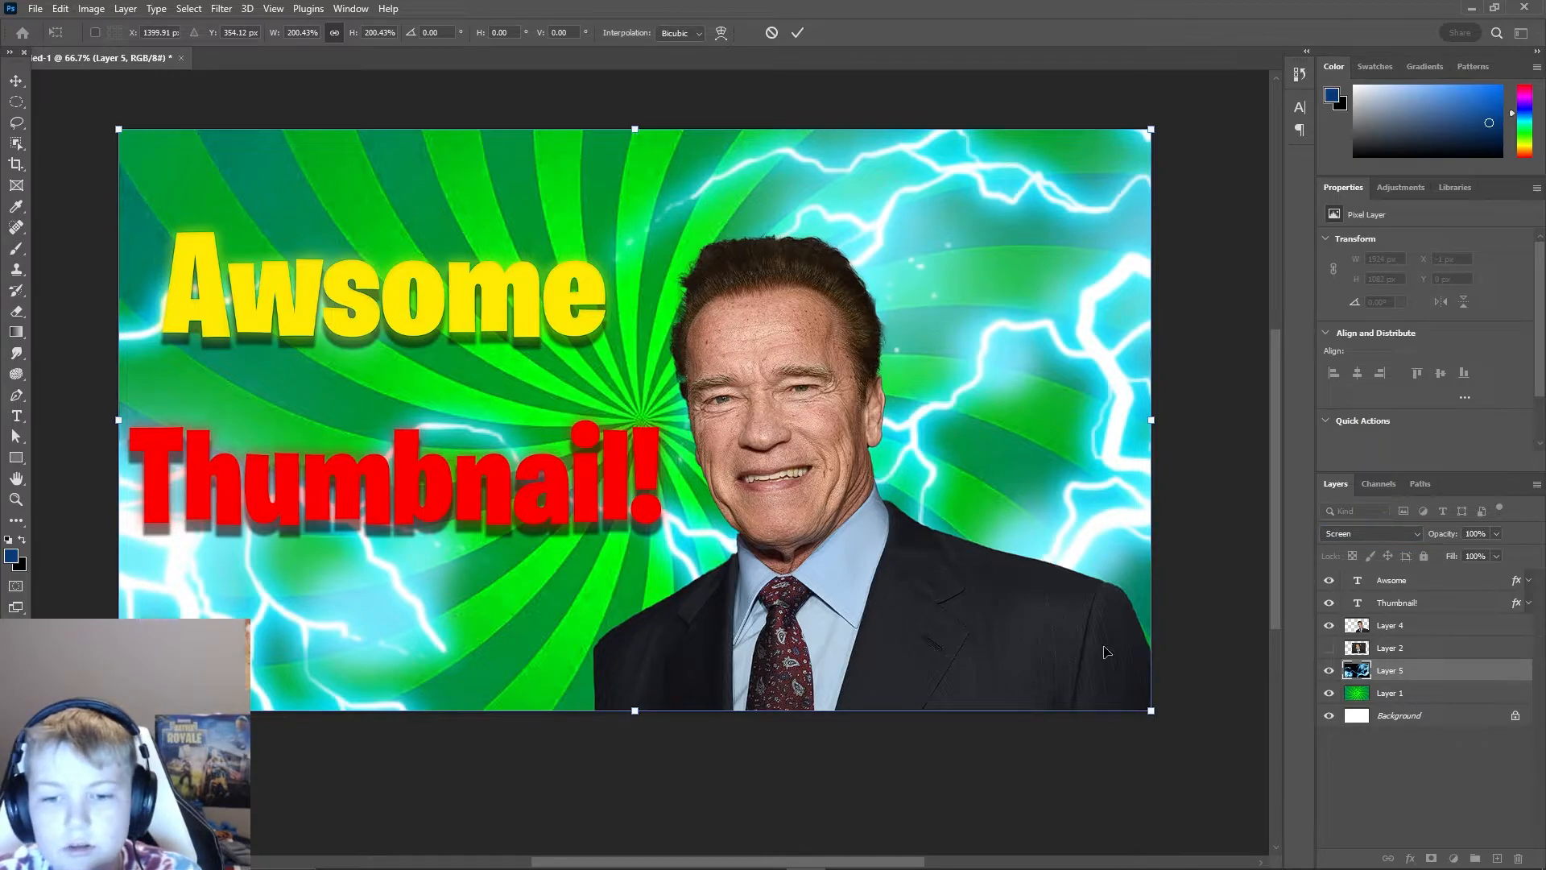
key(Return)
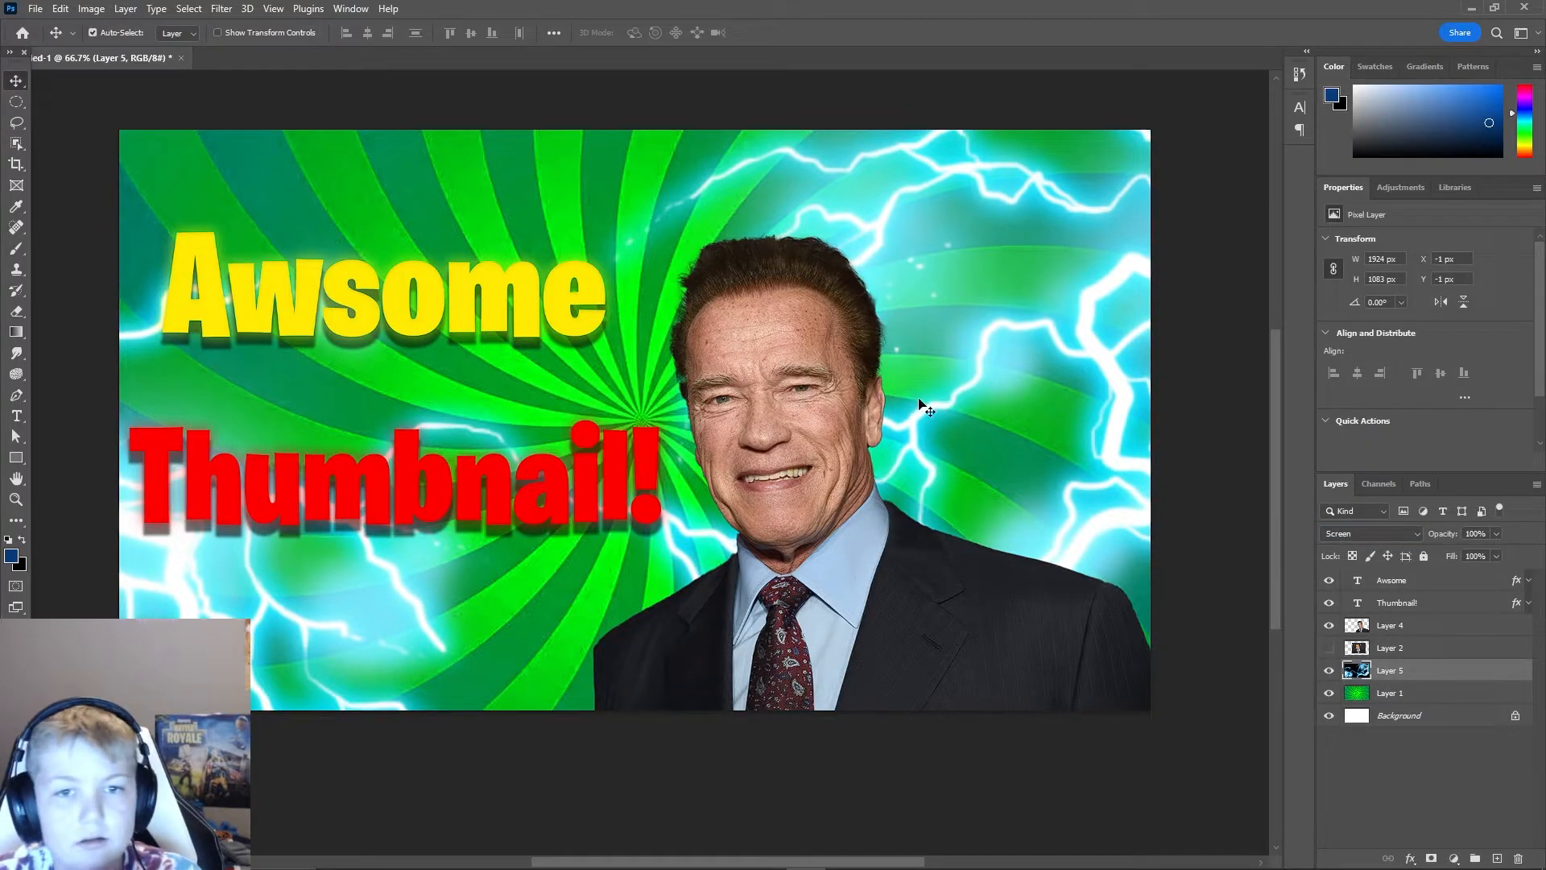
- Duplicate the lightning layer, rotate the copy to about -129.5° and place it over the thumbnail's left part behind the text
drag(1084, 394, 939, 363)
key(ctrl+t)
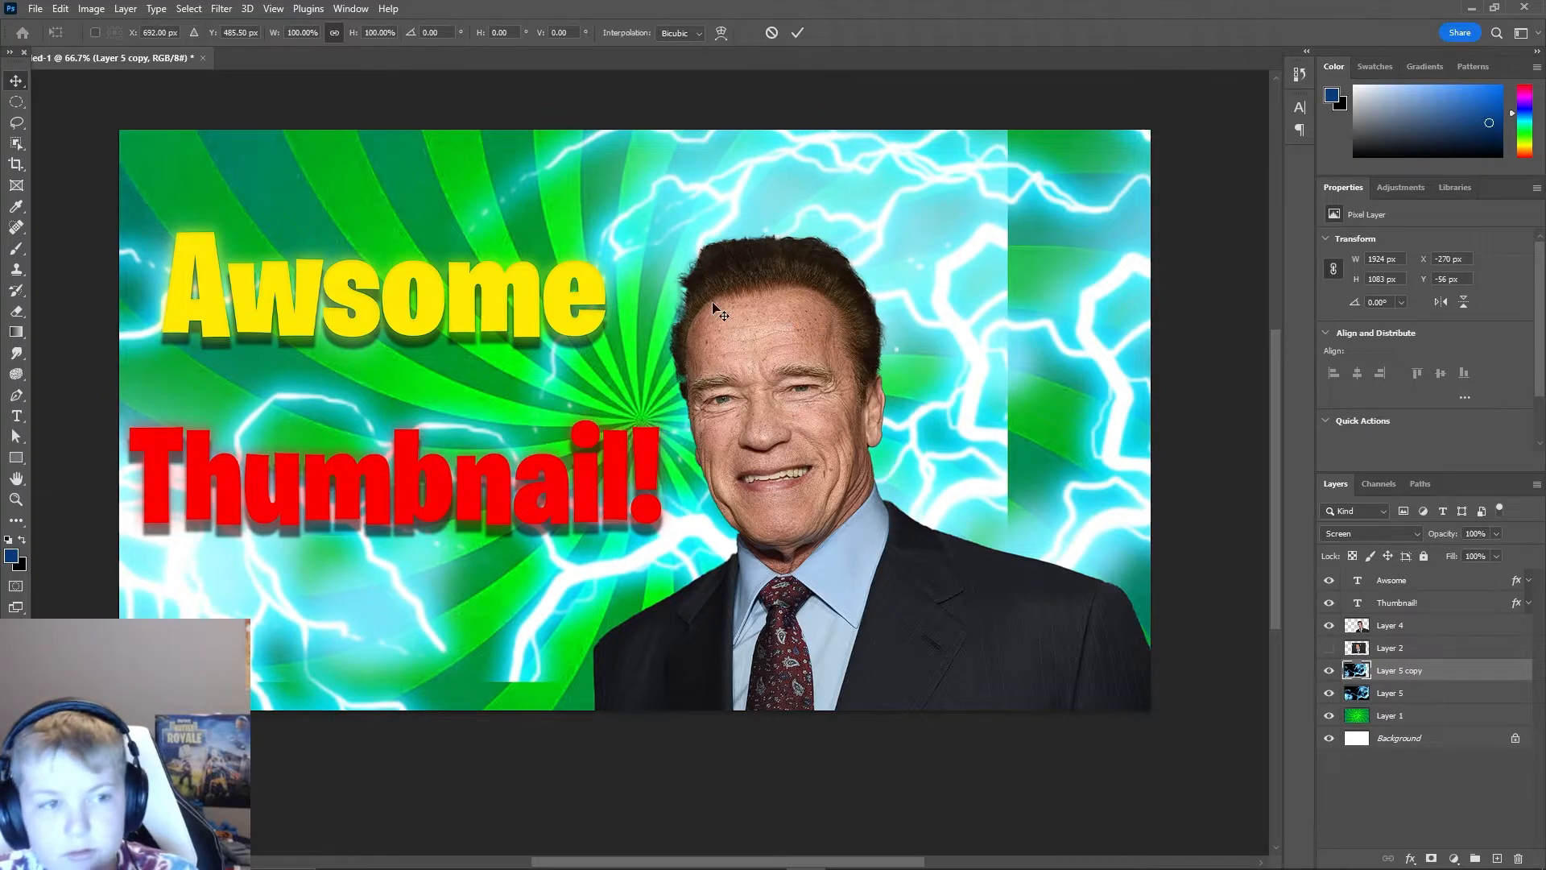
drag(993, 182, 1104, 386)
drag(1124, 548, 381, 239)
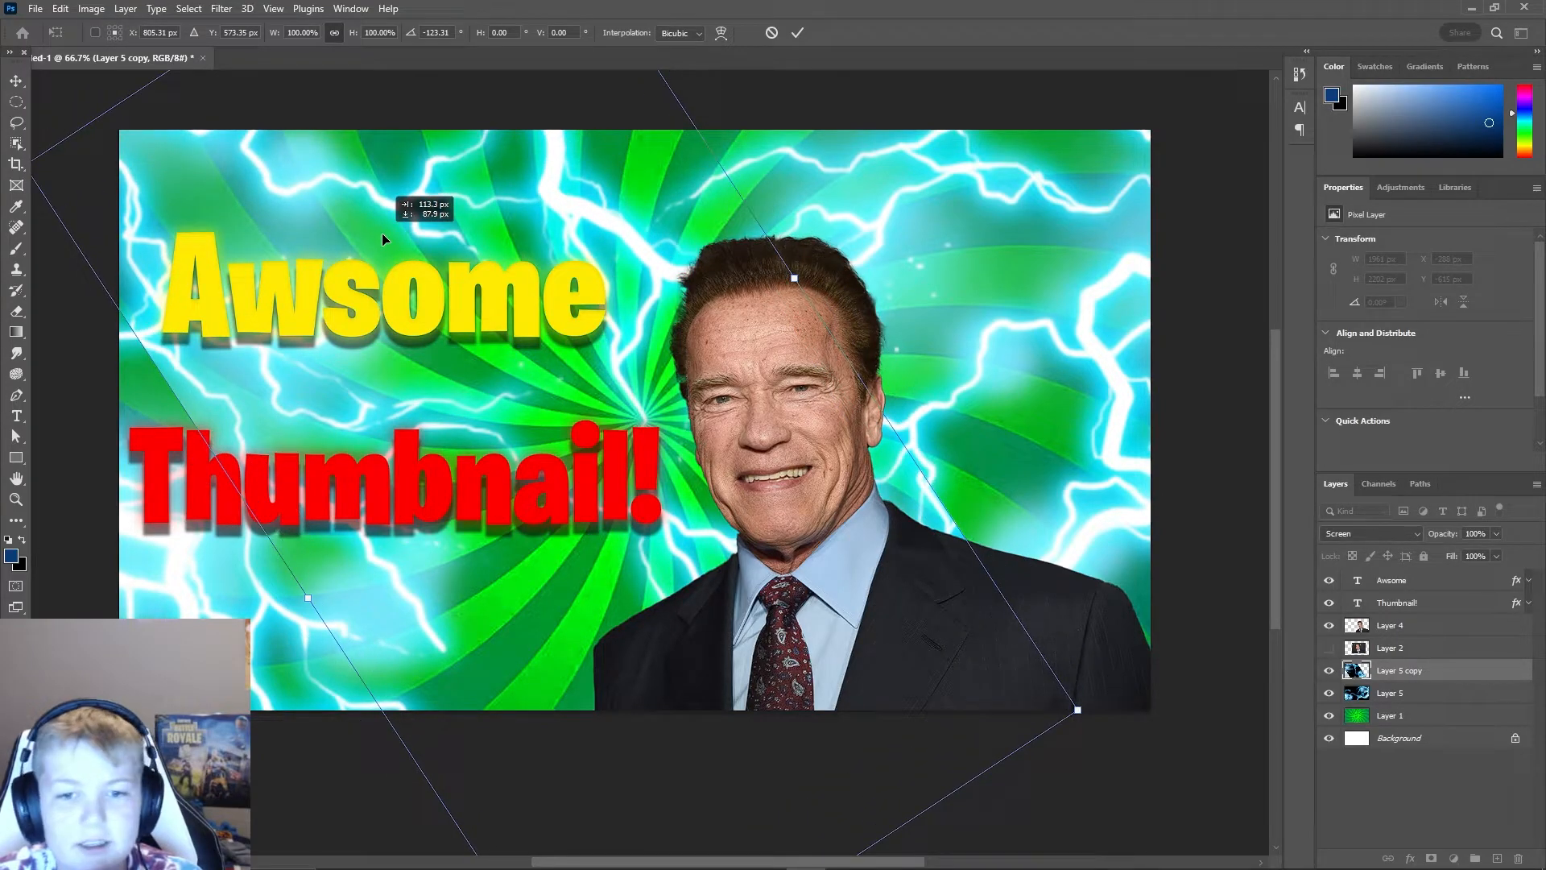
mouse_move(1163, 627)
mouse_down()
mouse_move(1167, 581)
mouse_move(1166, 600)
mouse_up()
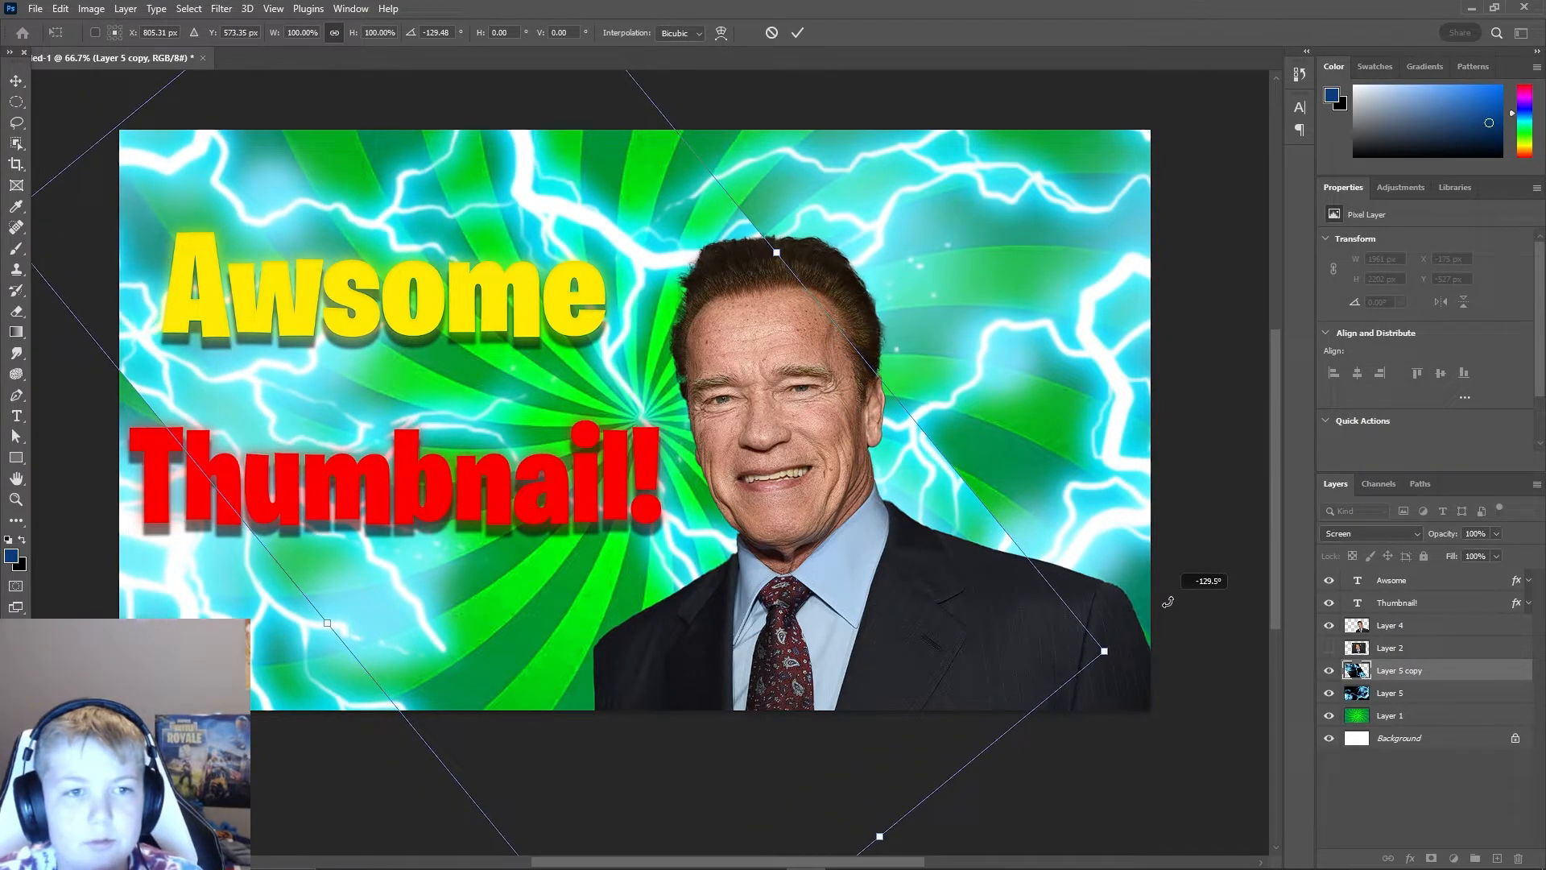
click(15, 80)
- Make a second copy of the lightning, rotate it about -60.6° and spread it across the canvas behind the portrait
drag(369, 202, 453, 164)
key(ctrl+t)
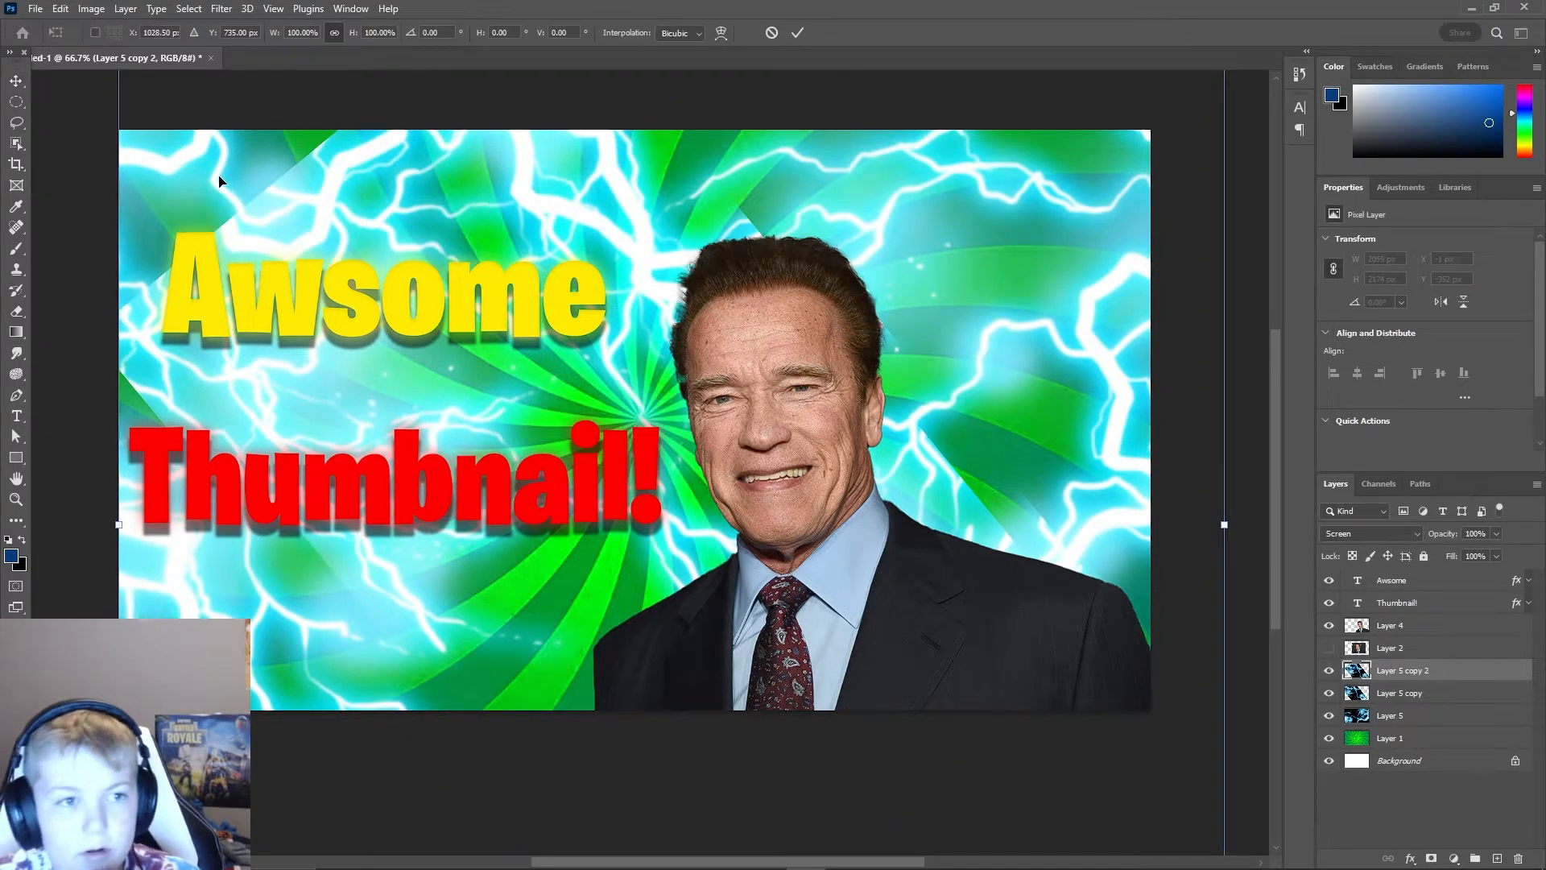
drag(103, 86, 624, 548)
drag(989, 316, 1056, 298)
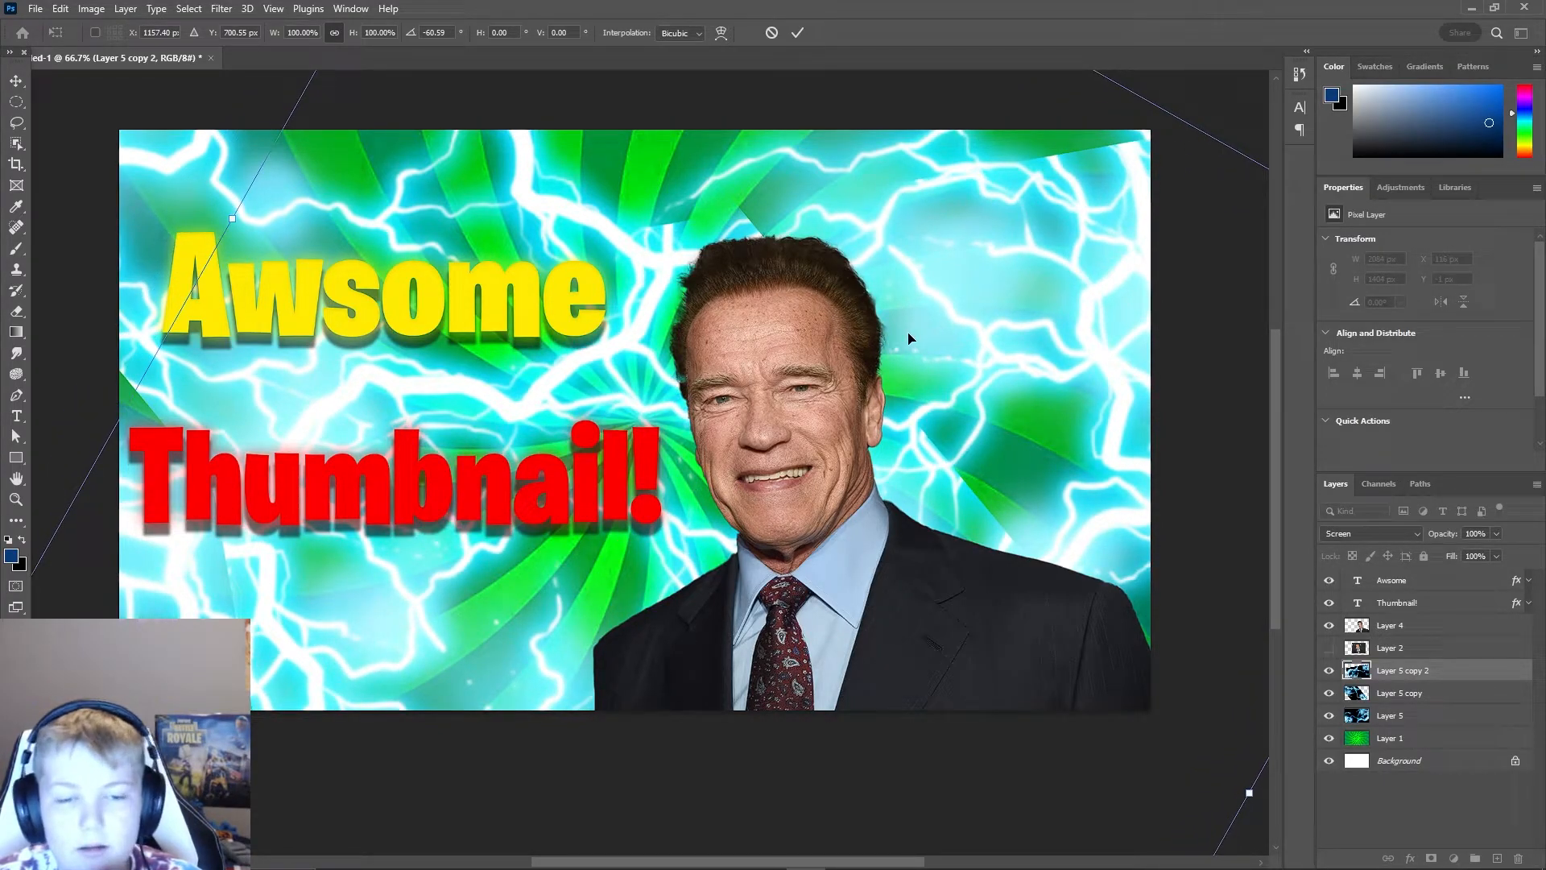
- Compare the thumbnail with and without Layer 5 copy 2 by toggling its visibility, leaving it shown
click(1329, 670)
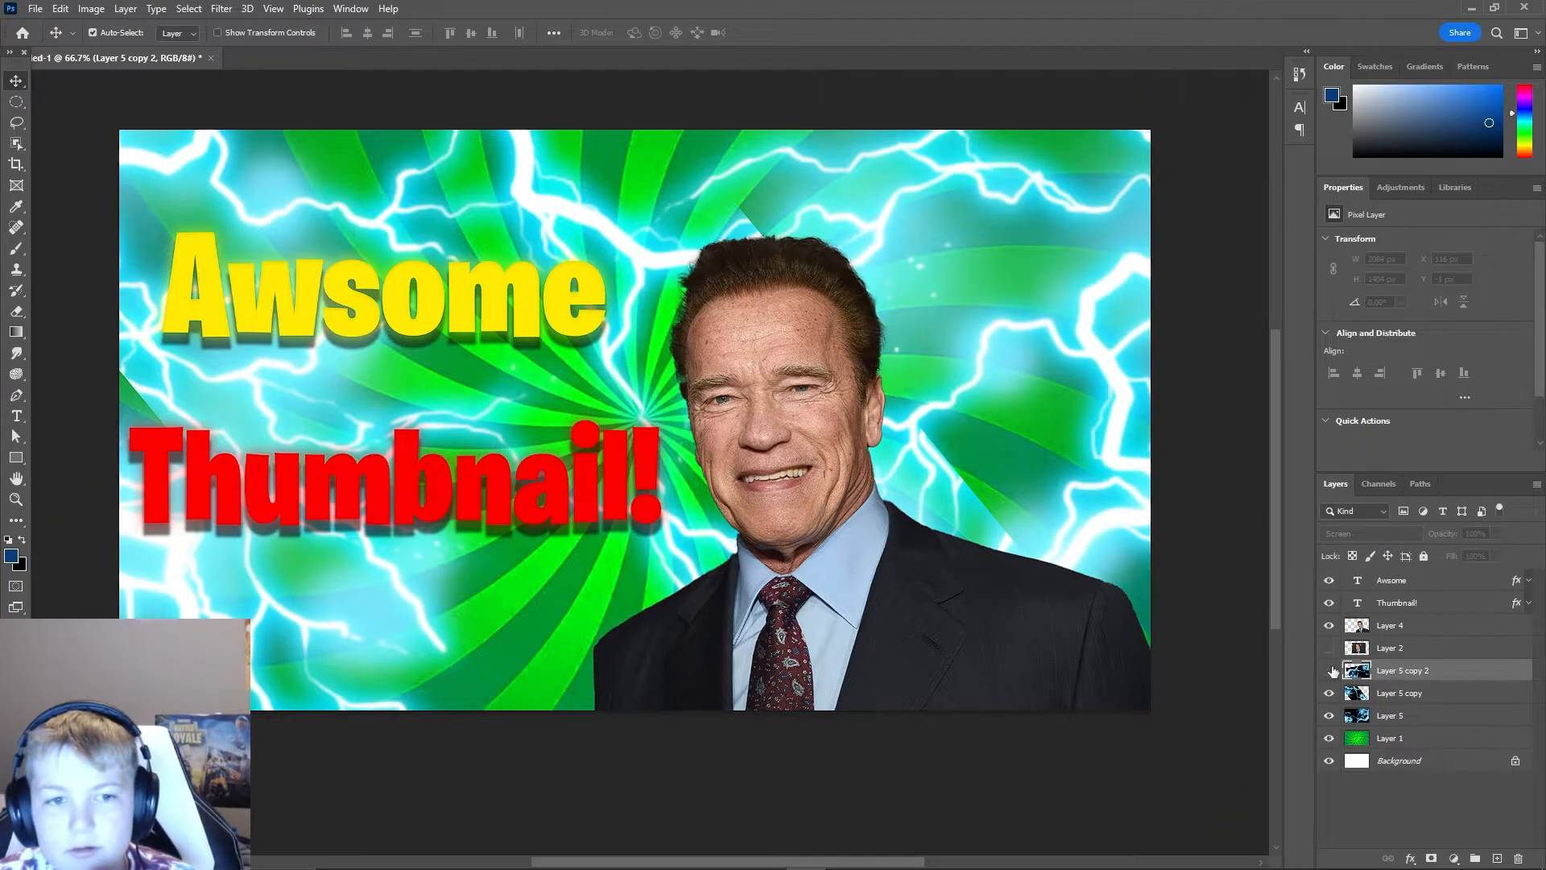
click(1328, 670)
click(1329, 670)
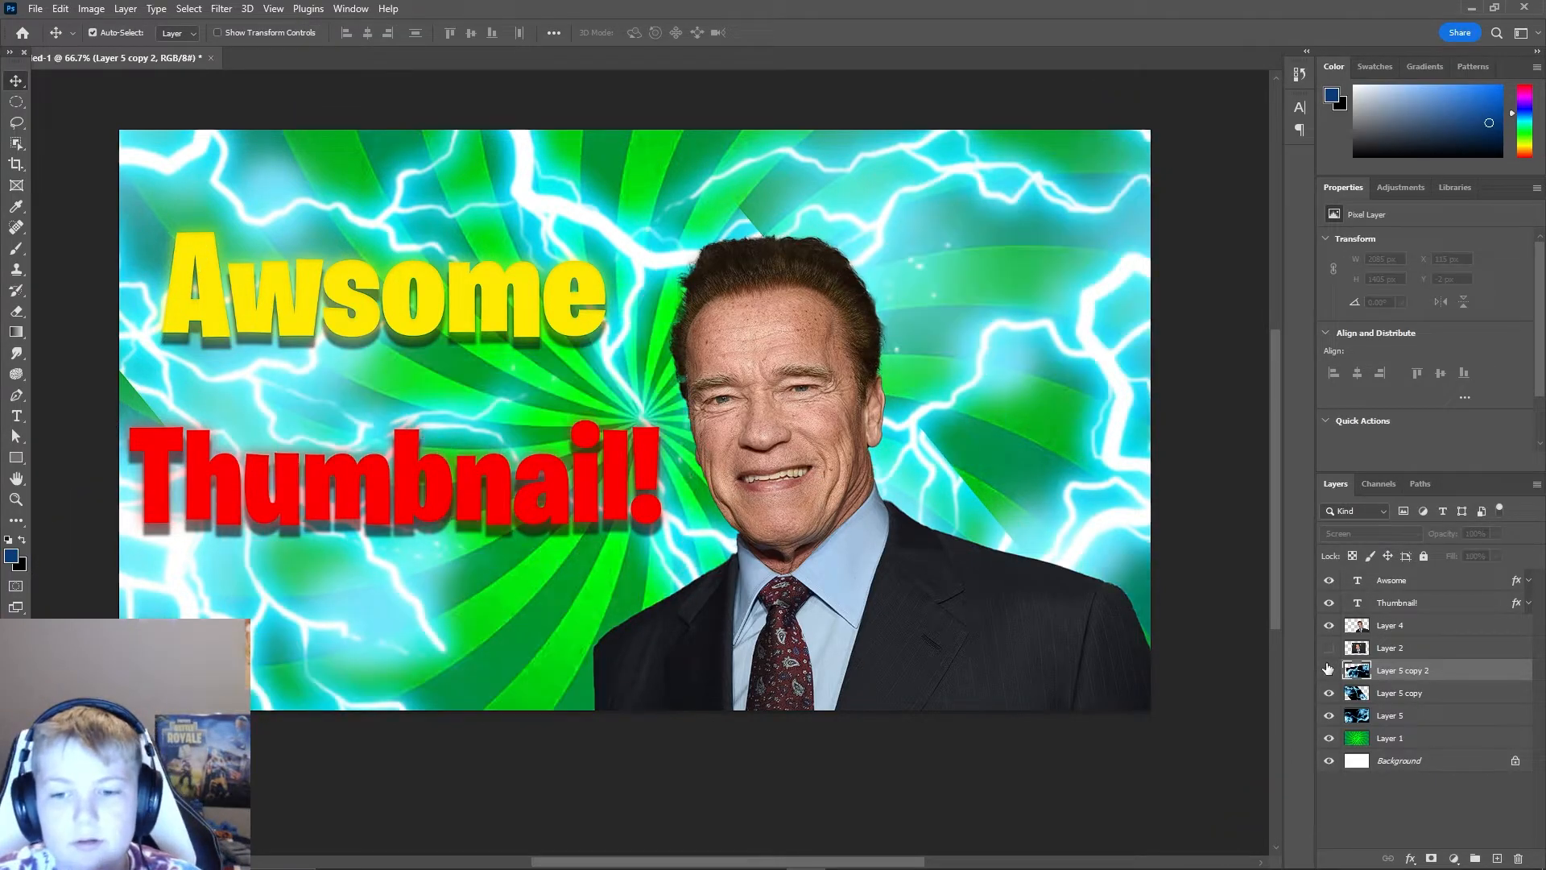
click(1329, 670)
click(1328, 670)
click(1329, 670)
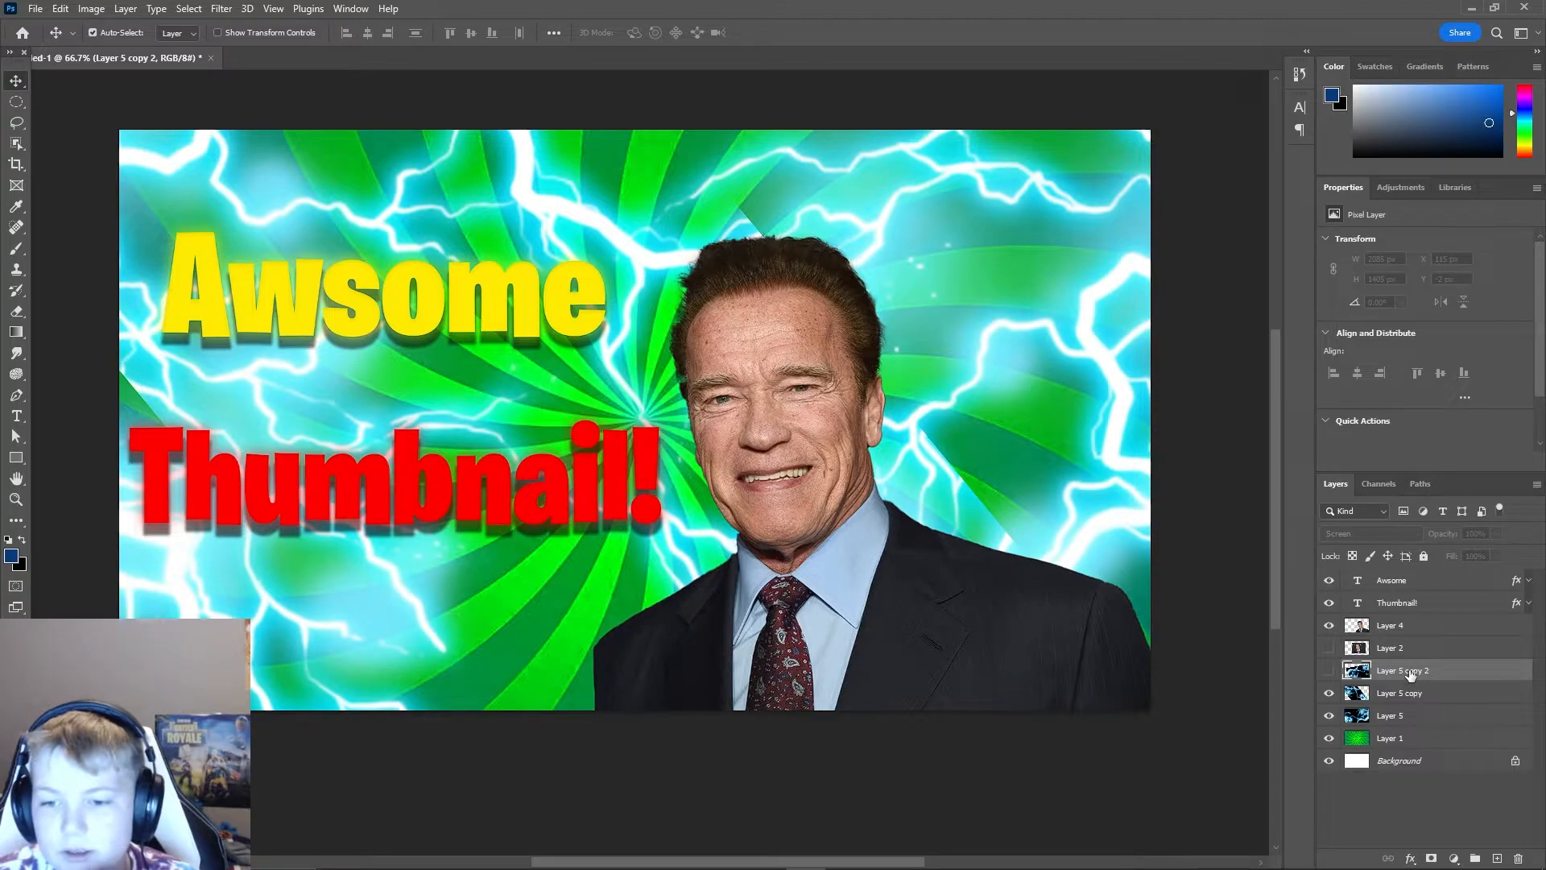
click(1329, 670)
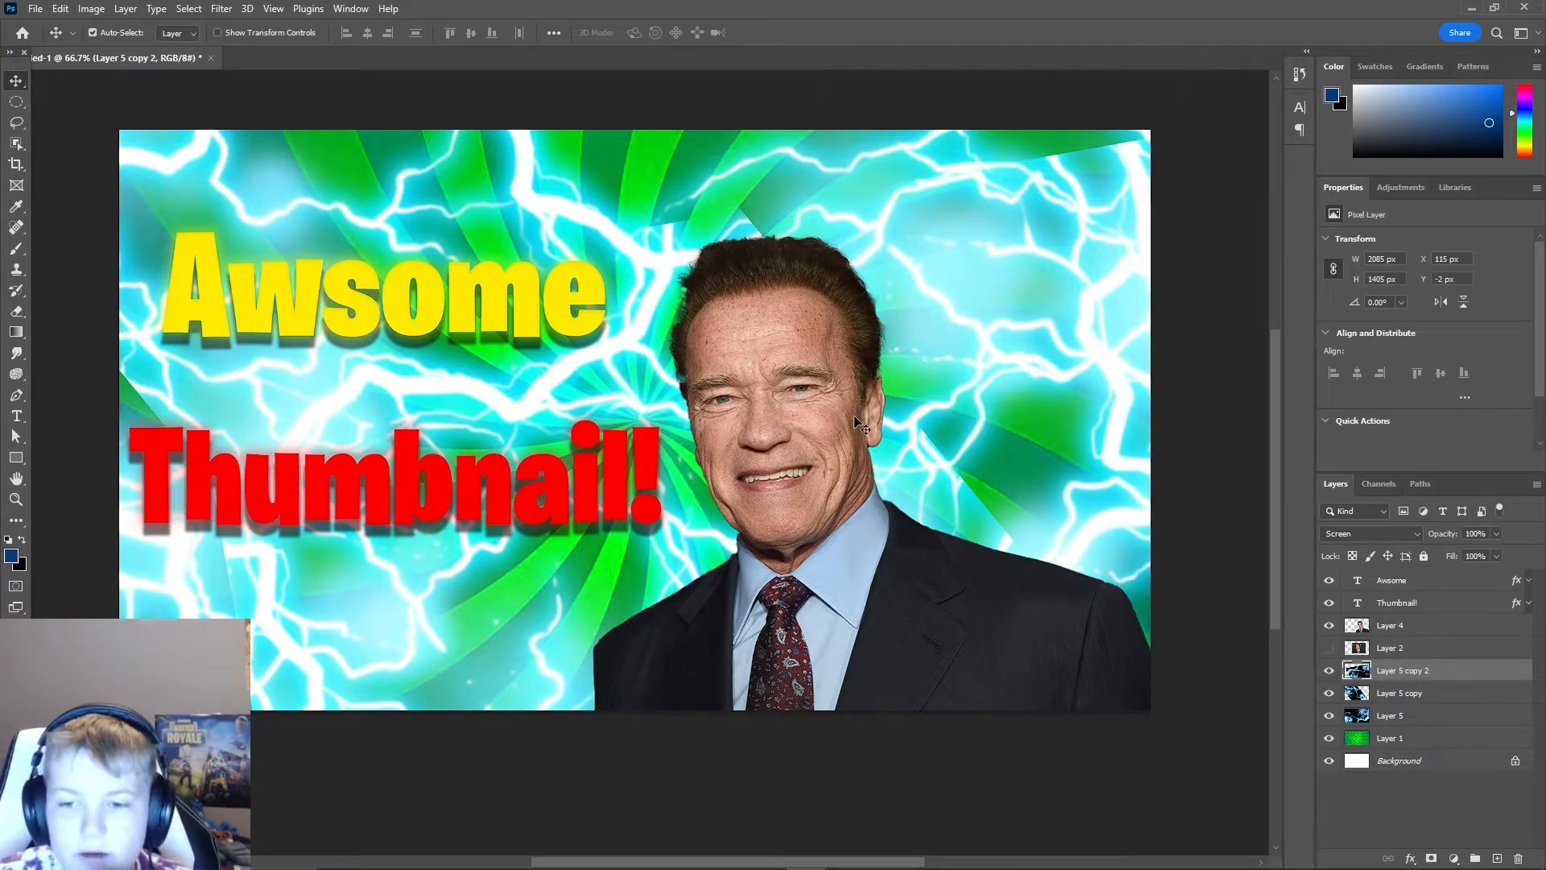
- Recolor Layer 5 copy 2 with Hue/Saturation set to hue -95, saturation +100 and lightness +21
click(91, 9)
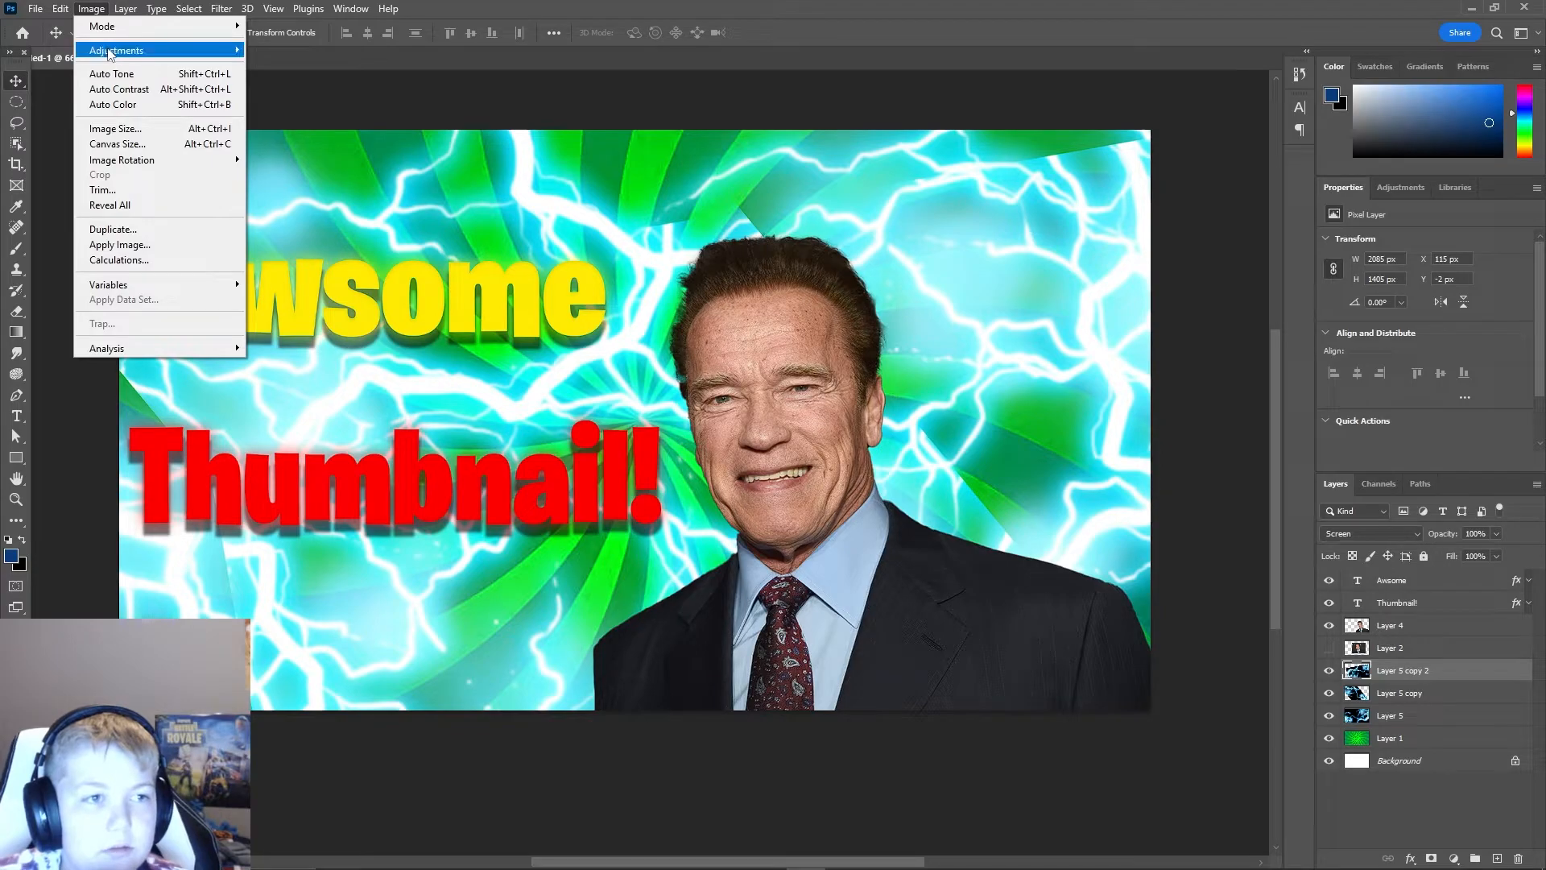
mouse_move(116, 51)
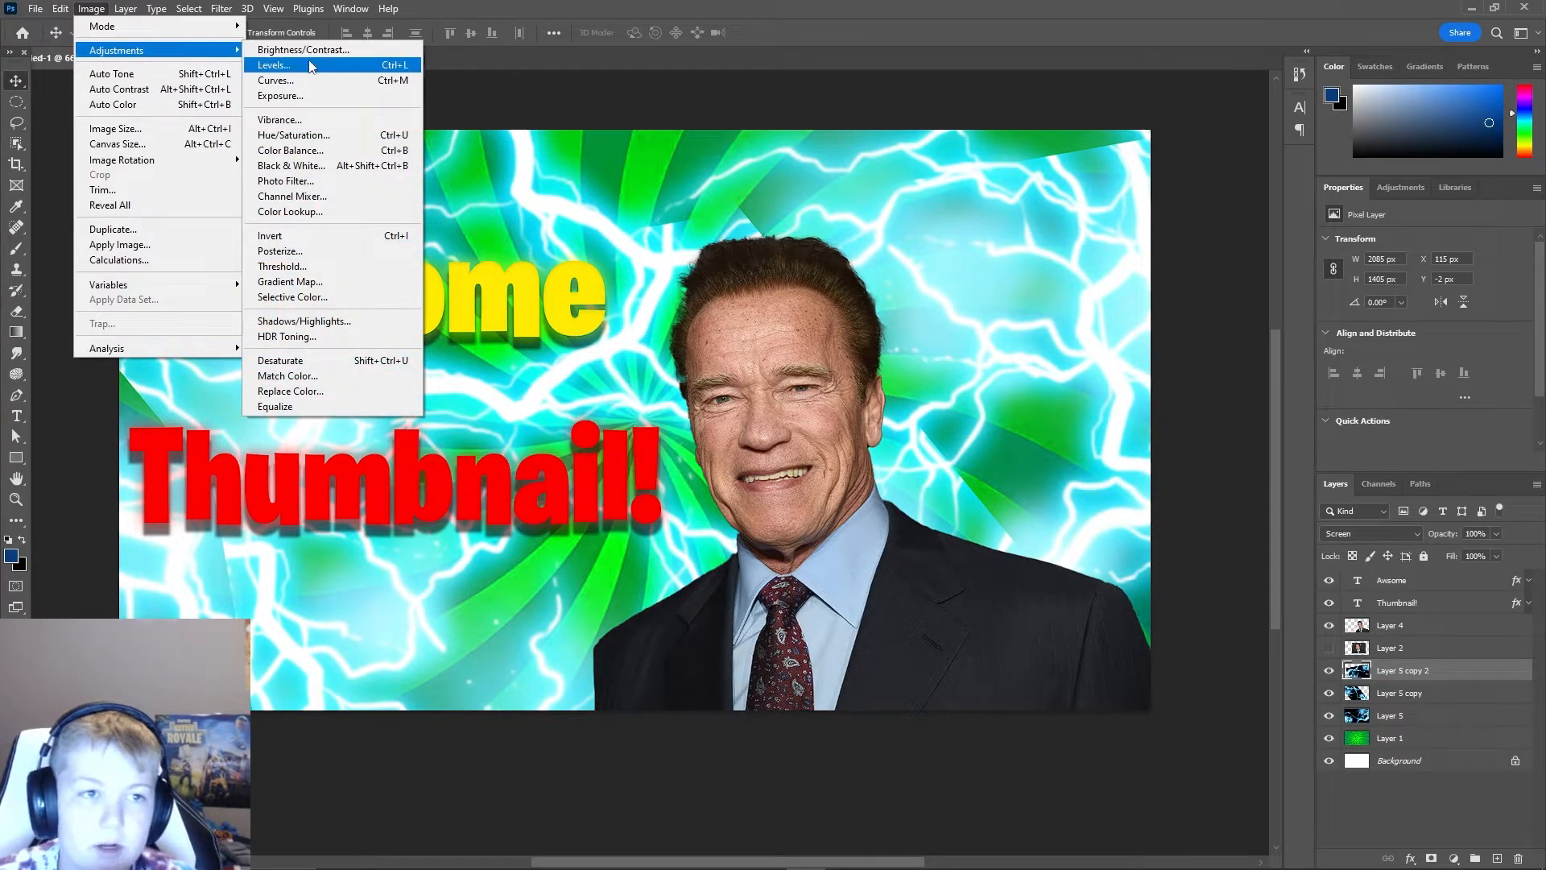
click(293, 135)
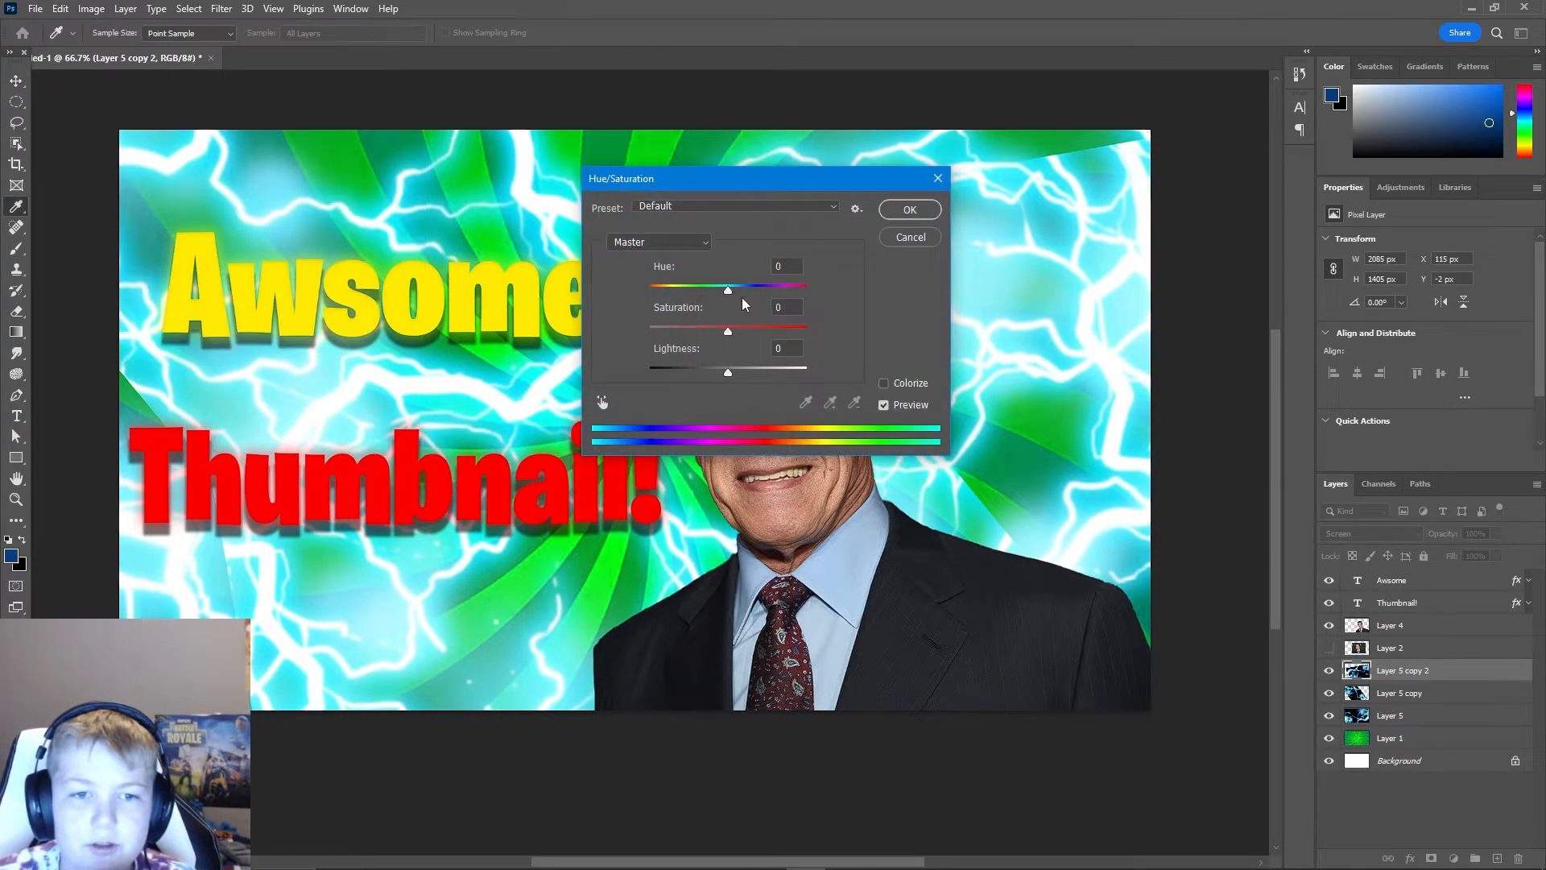
drag(729, 331, 807, 331)
mouse_move(729, 292)
mouse_down()
mouse_move(677, 296)
mouse_move(699, 298)
mouse_up()
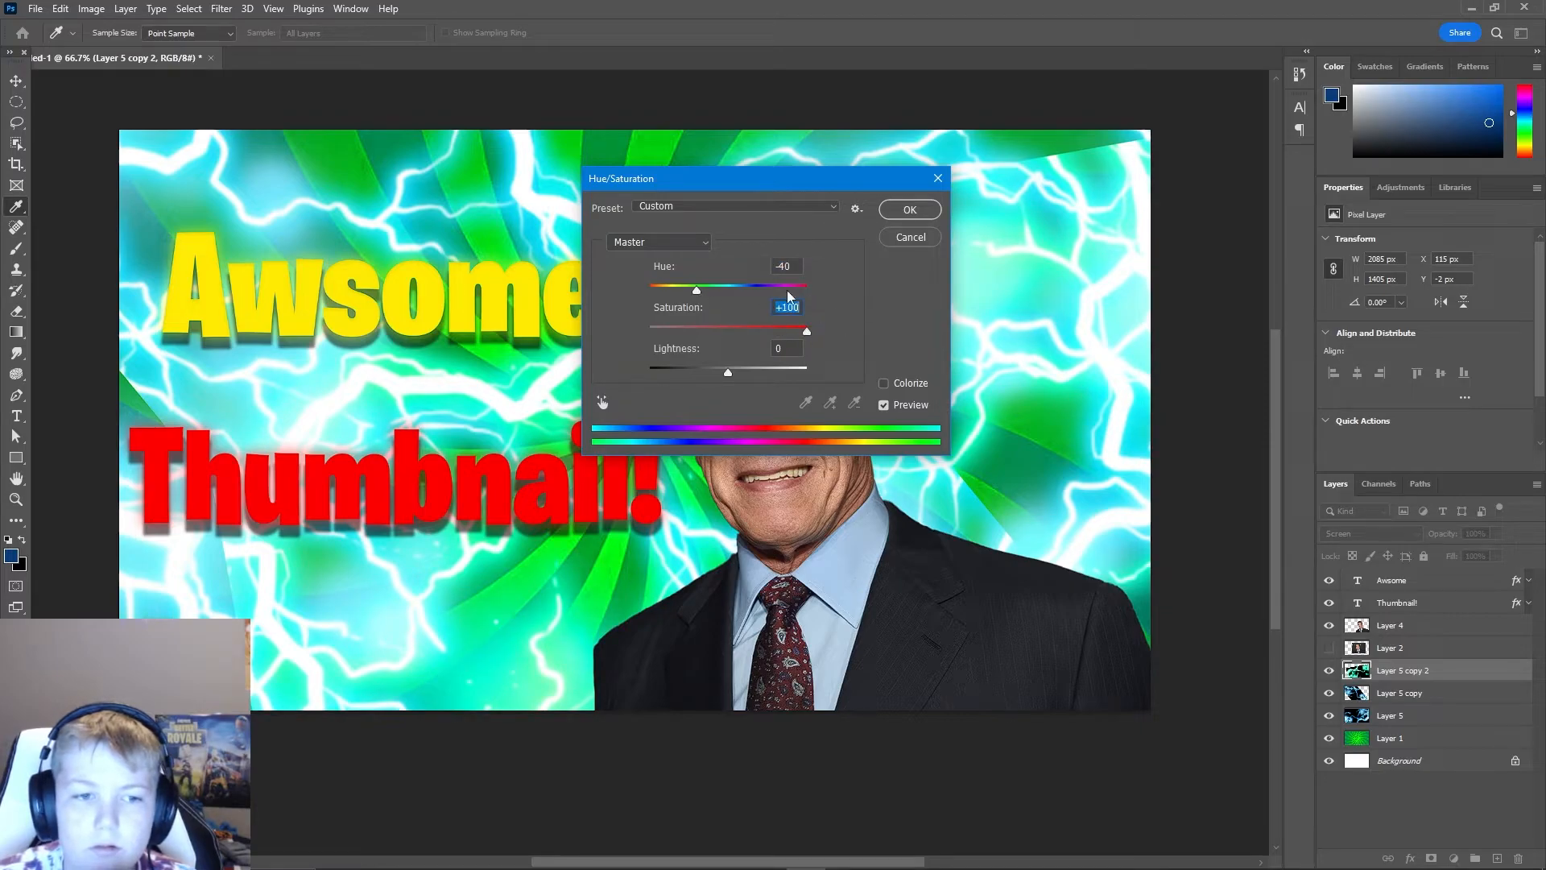
mouse_move(727, 376)
mouse_down()
mouse_move(697, 372)
mouse_move(744, 372)
mouse_up()
drag(697, 290, 679, 294)
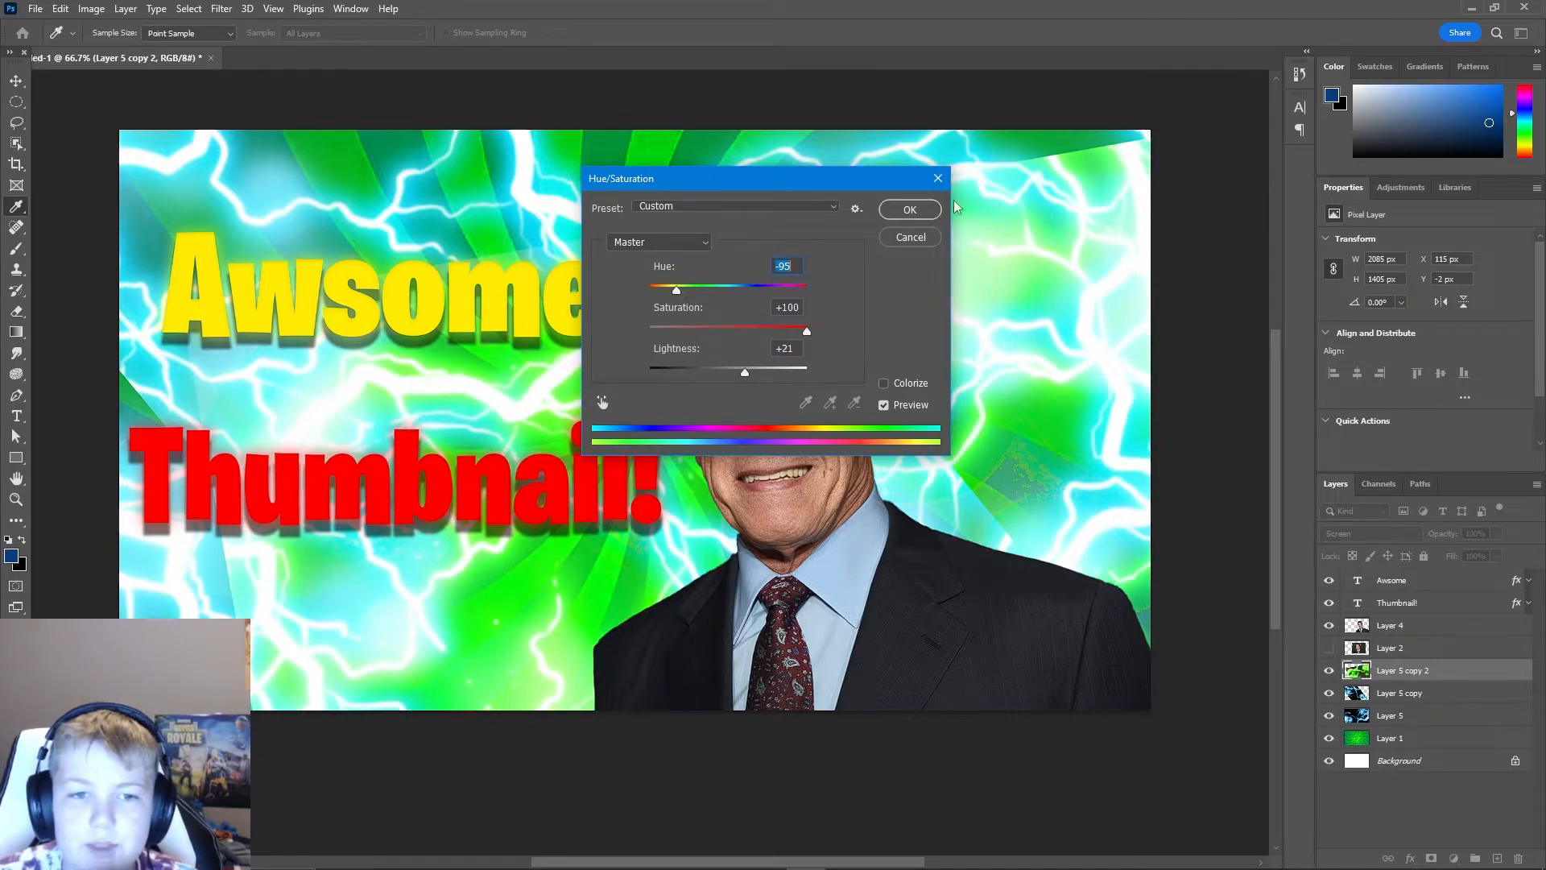
click(909, 210)
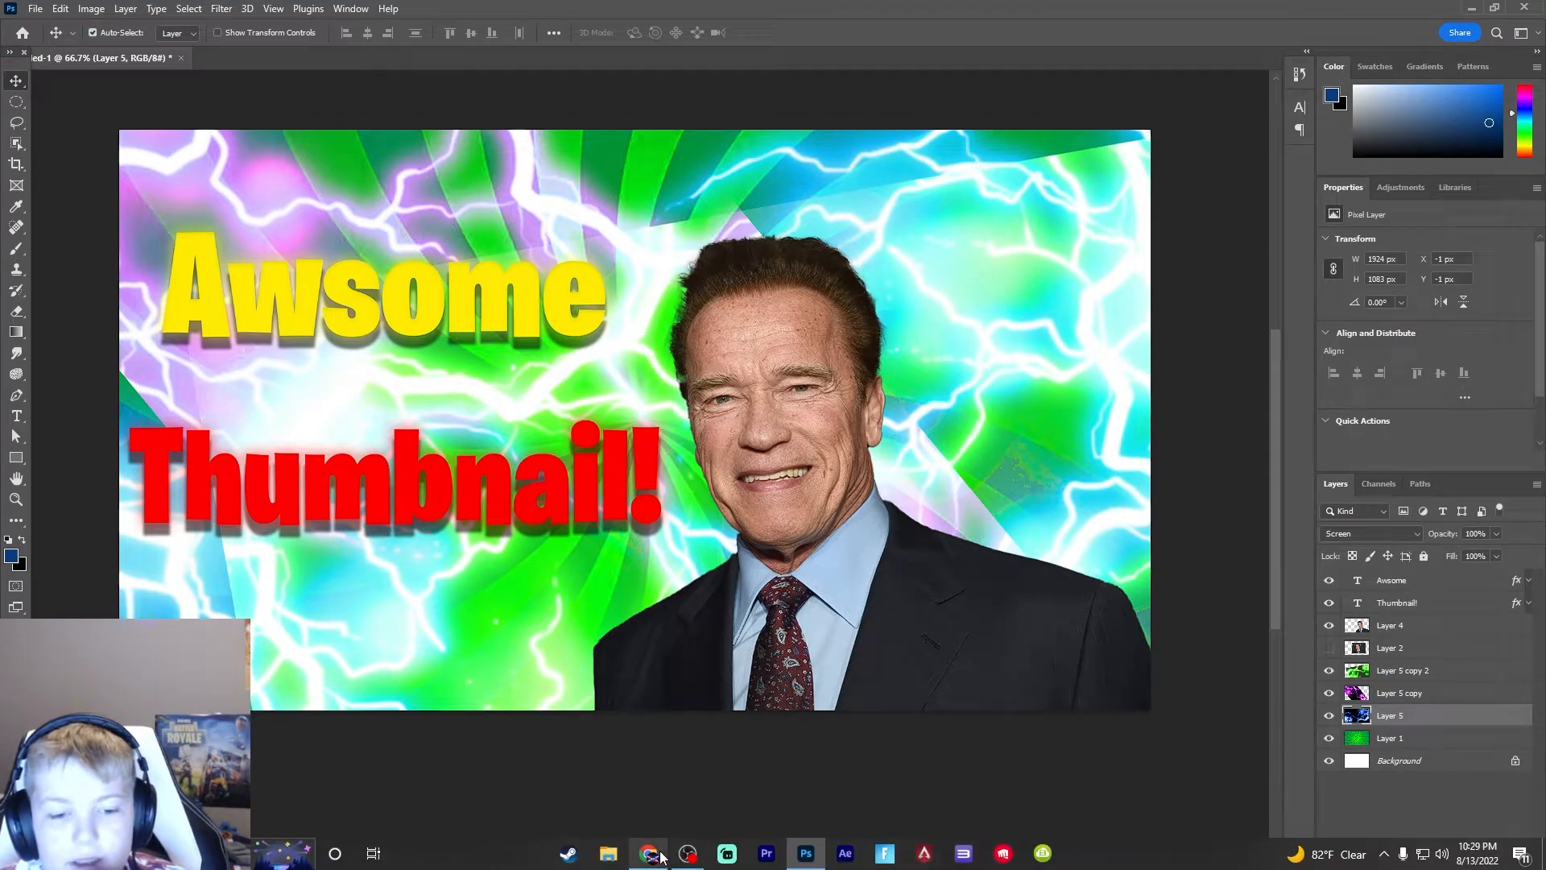
- Switch to the browser, search Yahoo Images for "photoshop logo png" and copy the 4096 × 4096 Ps logo from en.logodownload.org
click(649, 853)
click(569, 121)
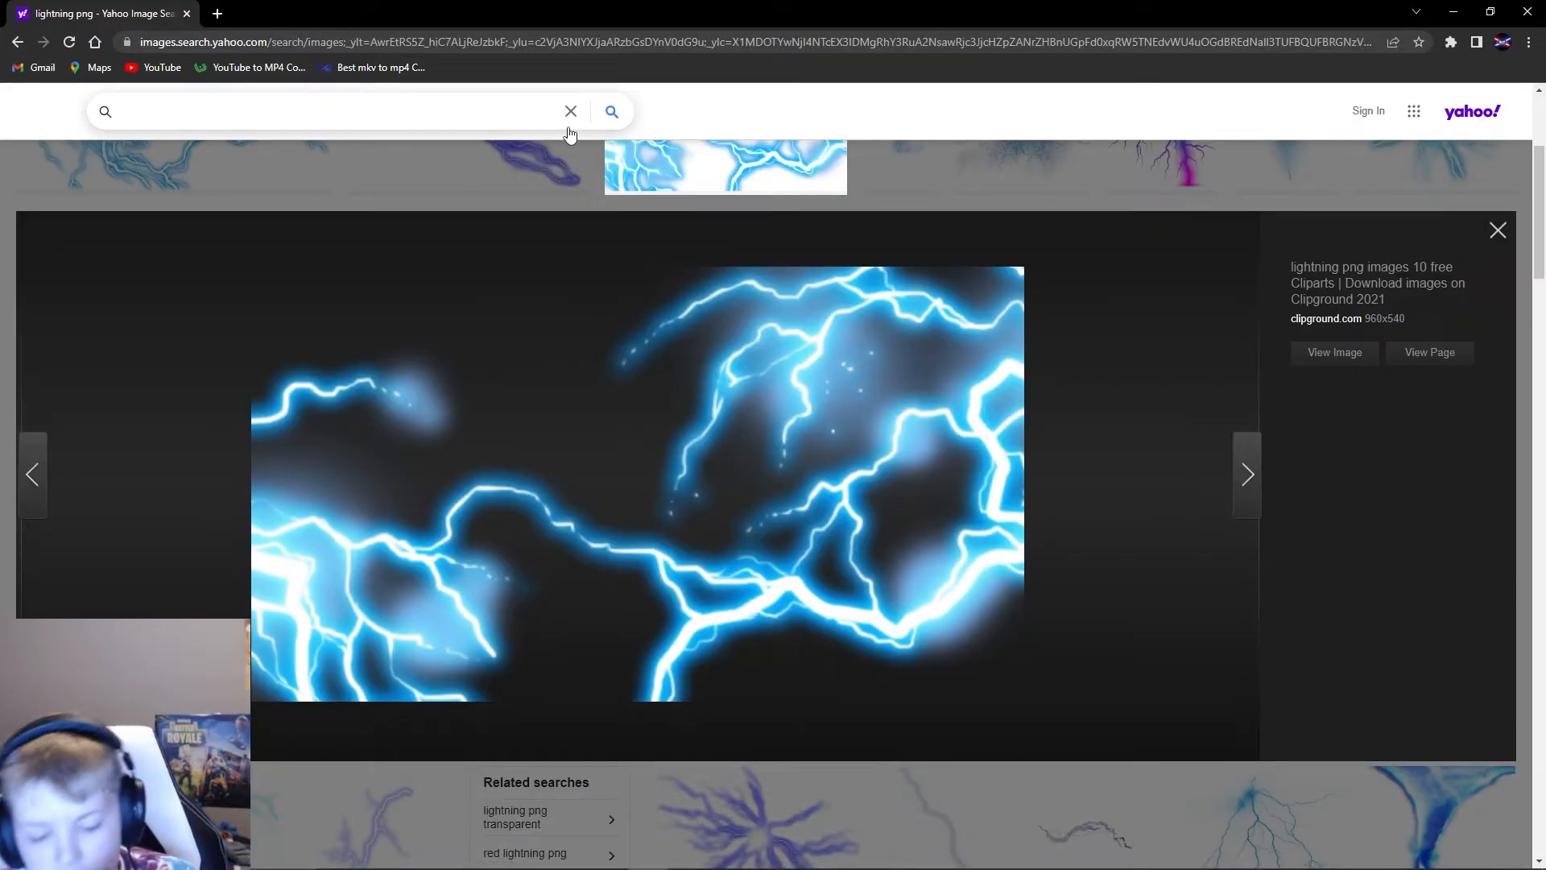
text(photosh)
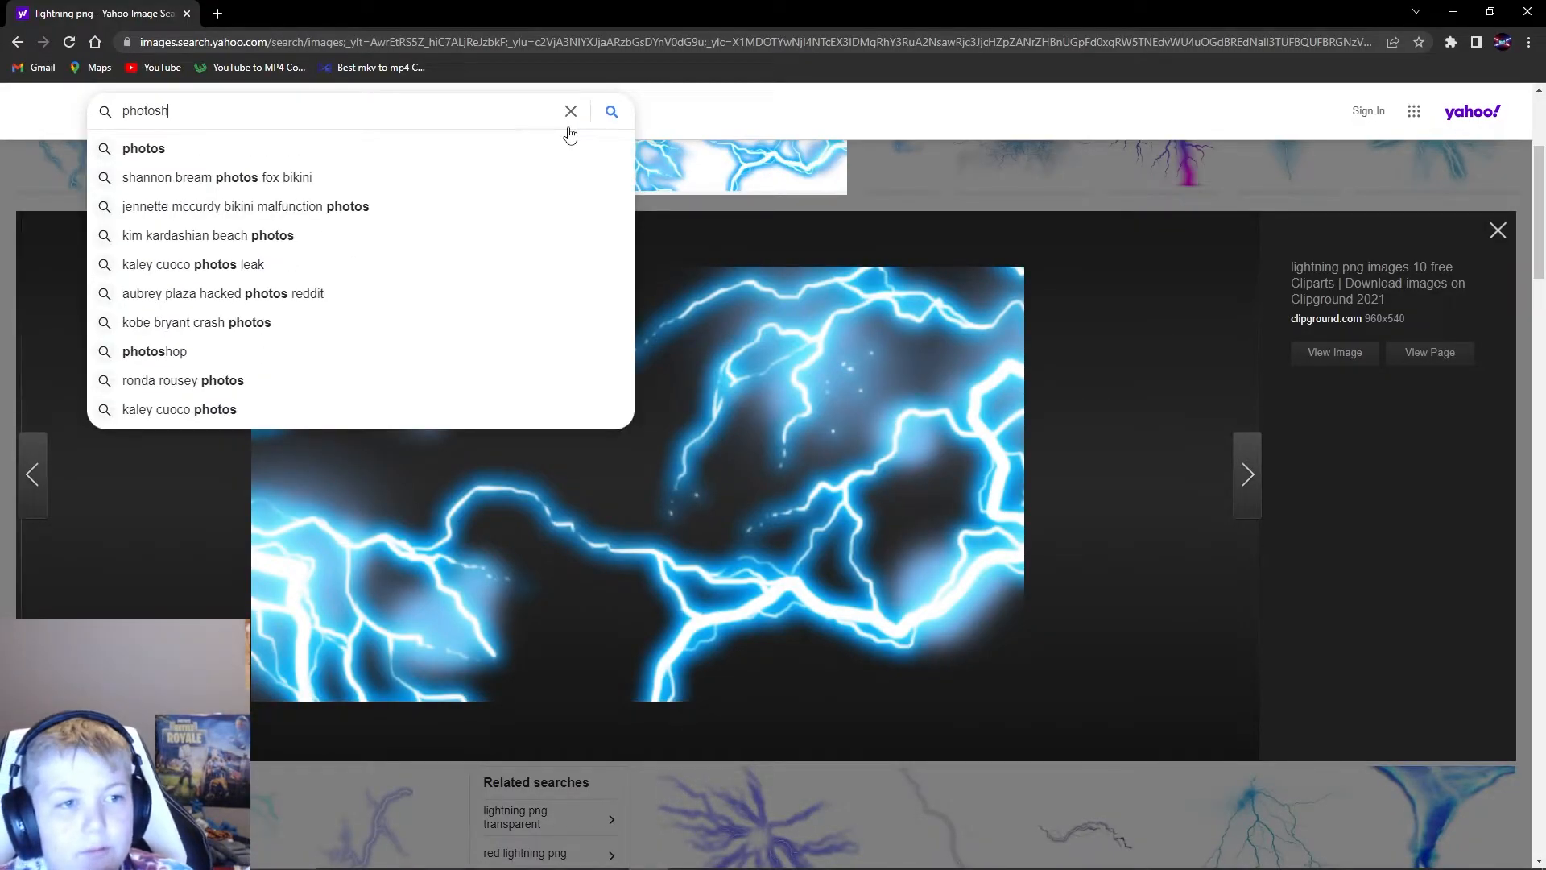
text(op l)
click(616, 380)
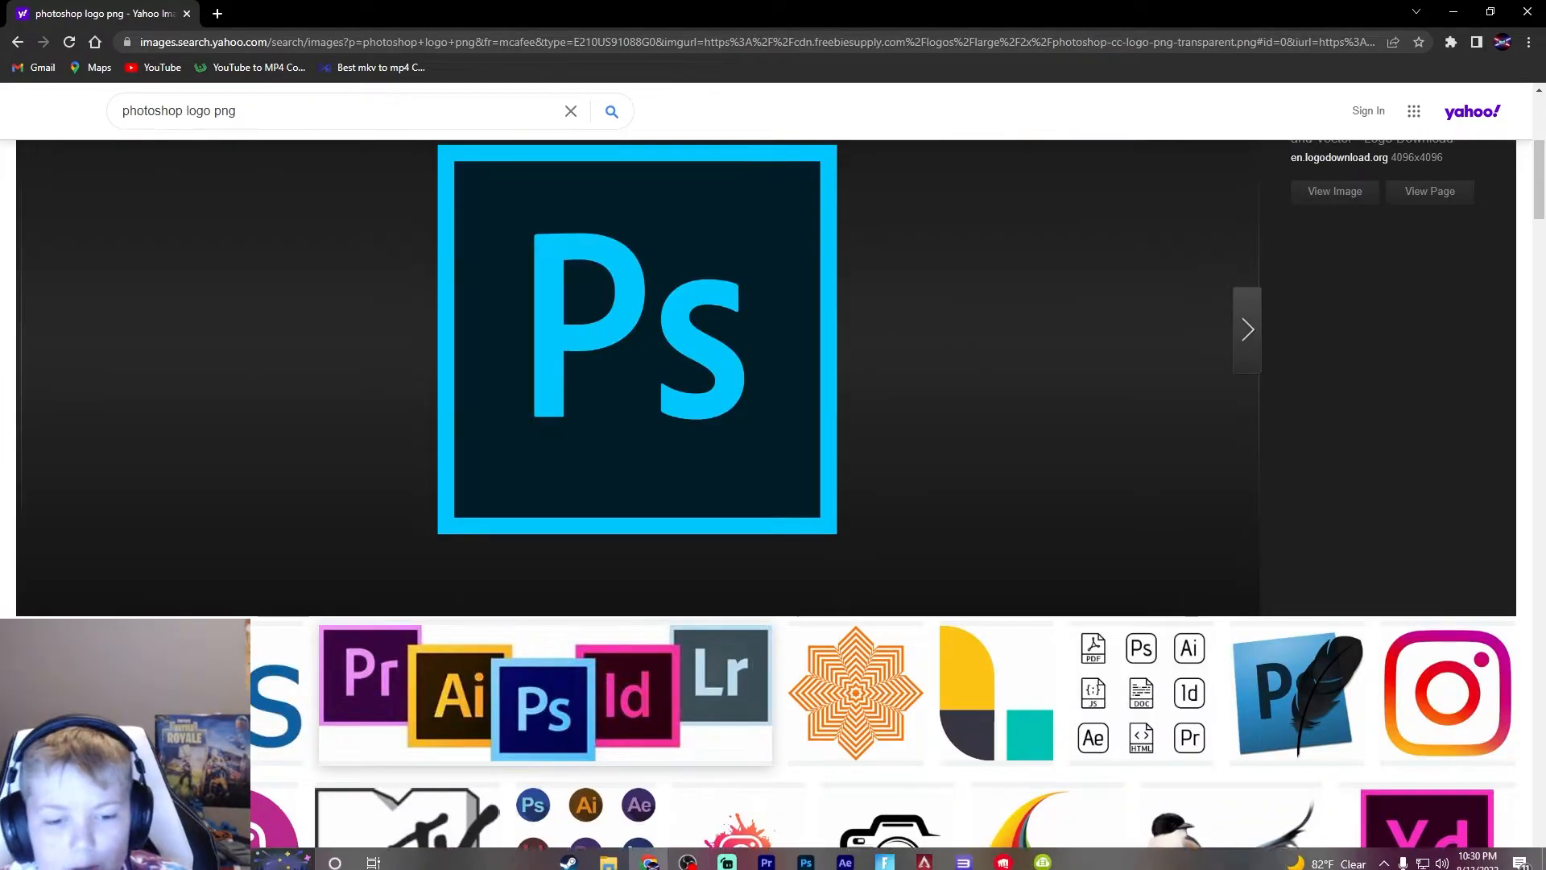
- Switch to Photoshop, paste the Ps logo, scale it to about 25% and move it behind the text
click(805, 854)
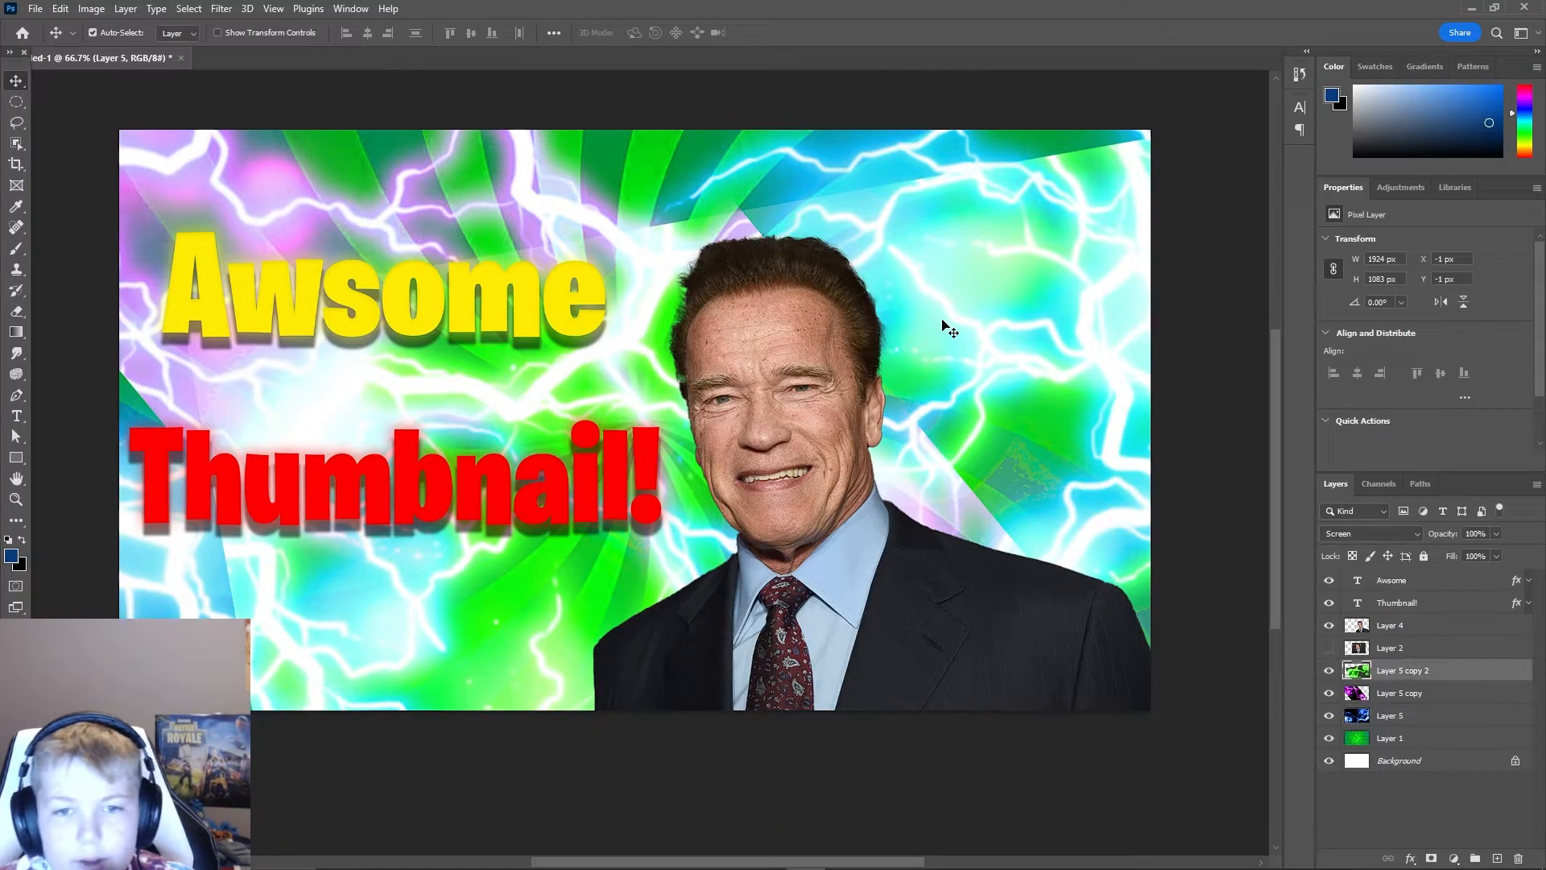
key(ctrl+v)
key(ctrl+t)
drag(119, 130, 707, 344)
drag(1001, 501, 1062, 246)
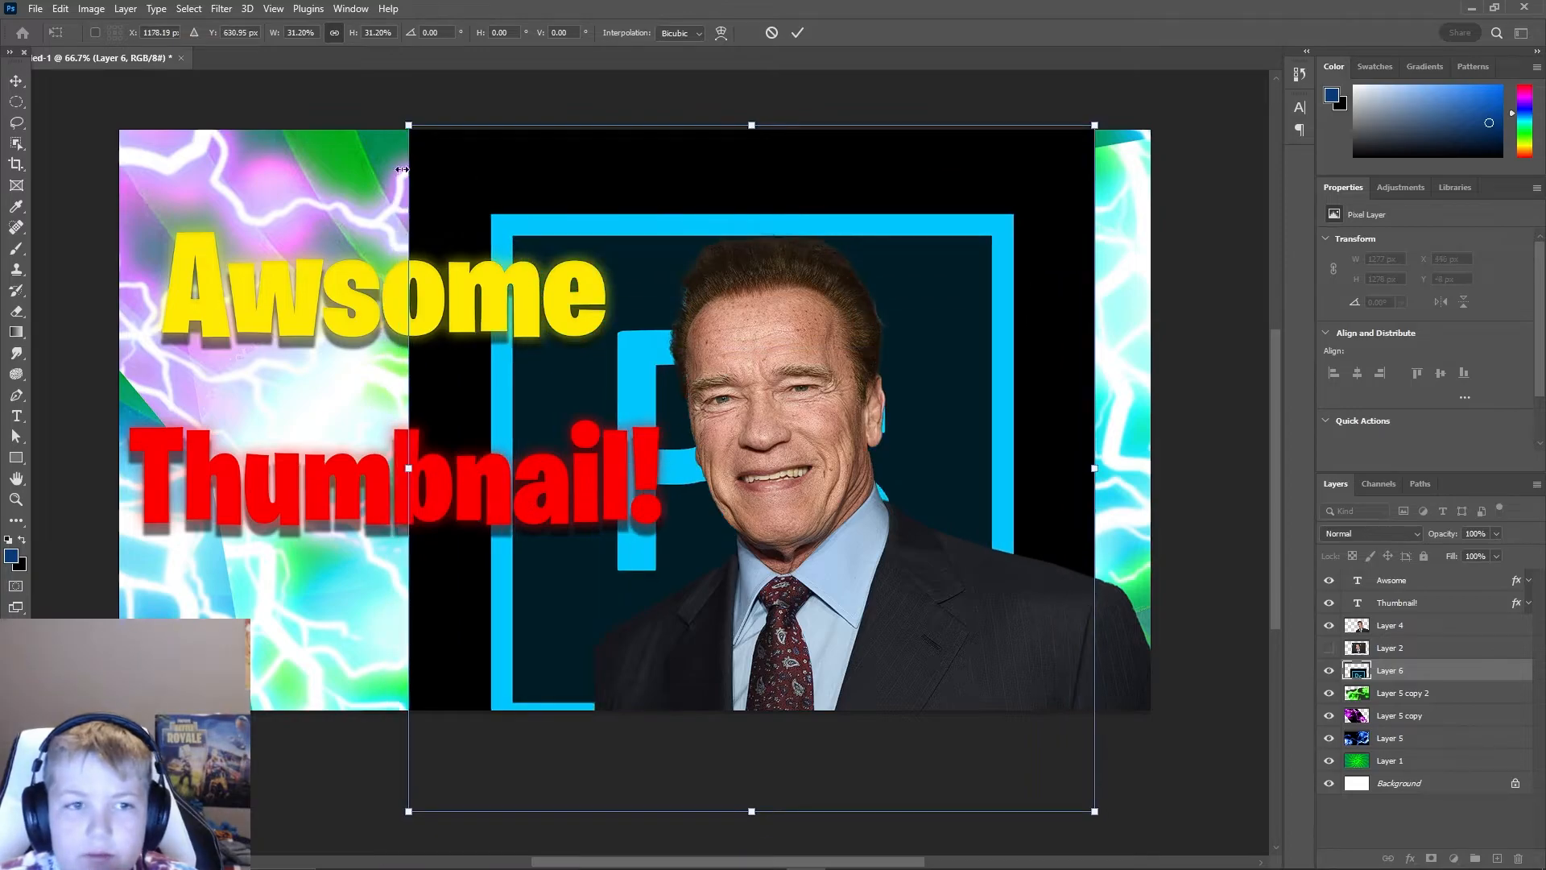
drag(408, 123, 668, 260)
drag(980, 379, 591, 251)
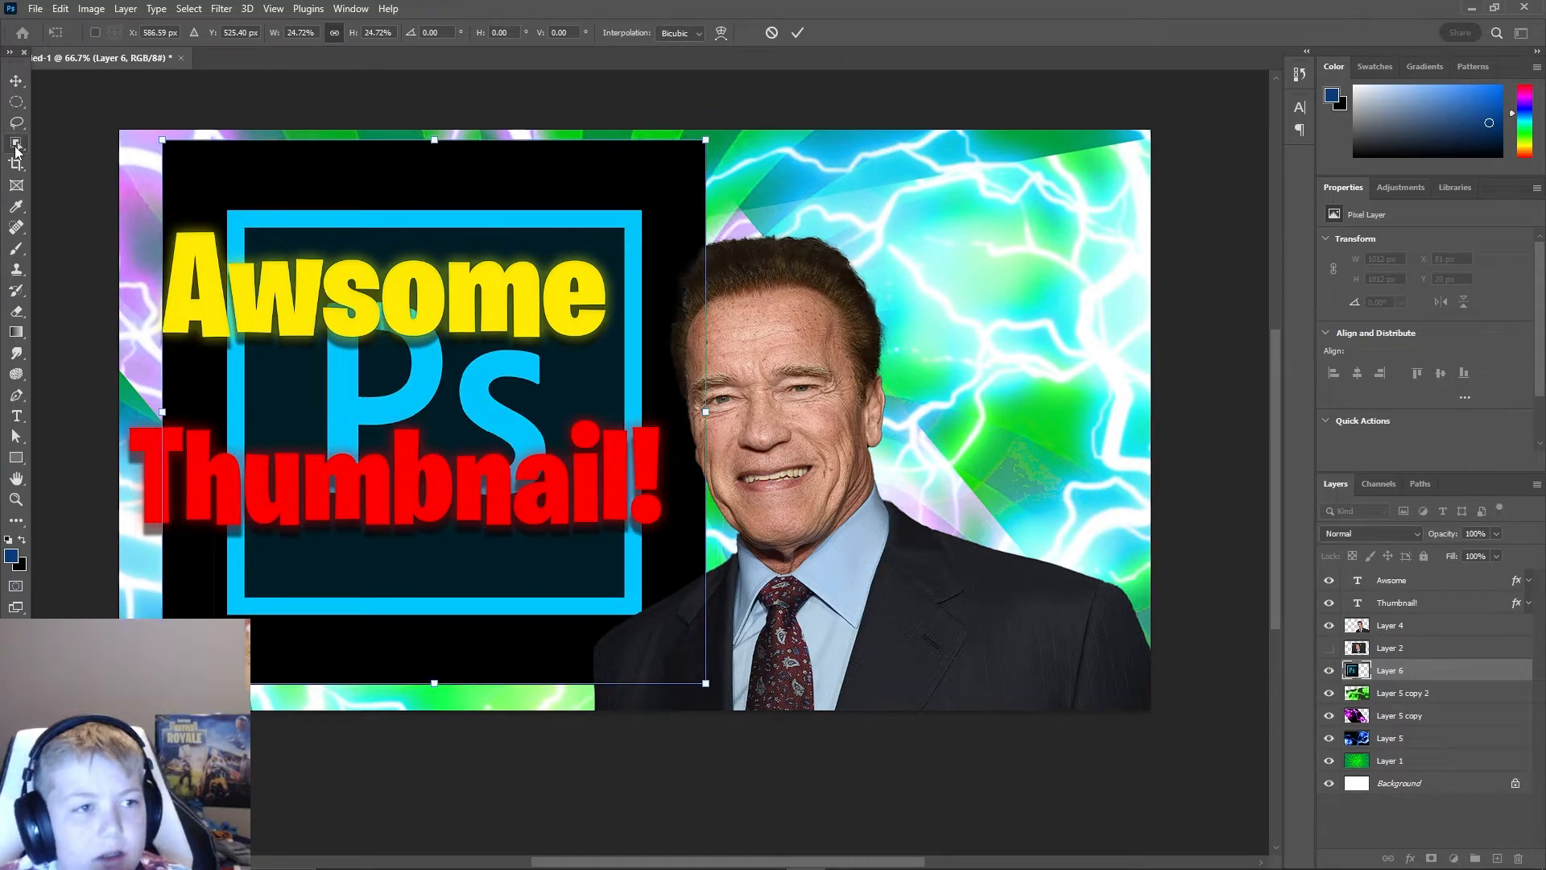
- Select the black area around the Ps logo with the Magic Wand, delete it and deselect
click(16, 143)
right_click(16, 143)
click(61, 179)
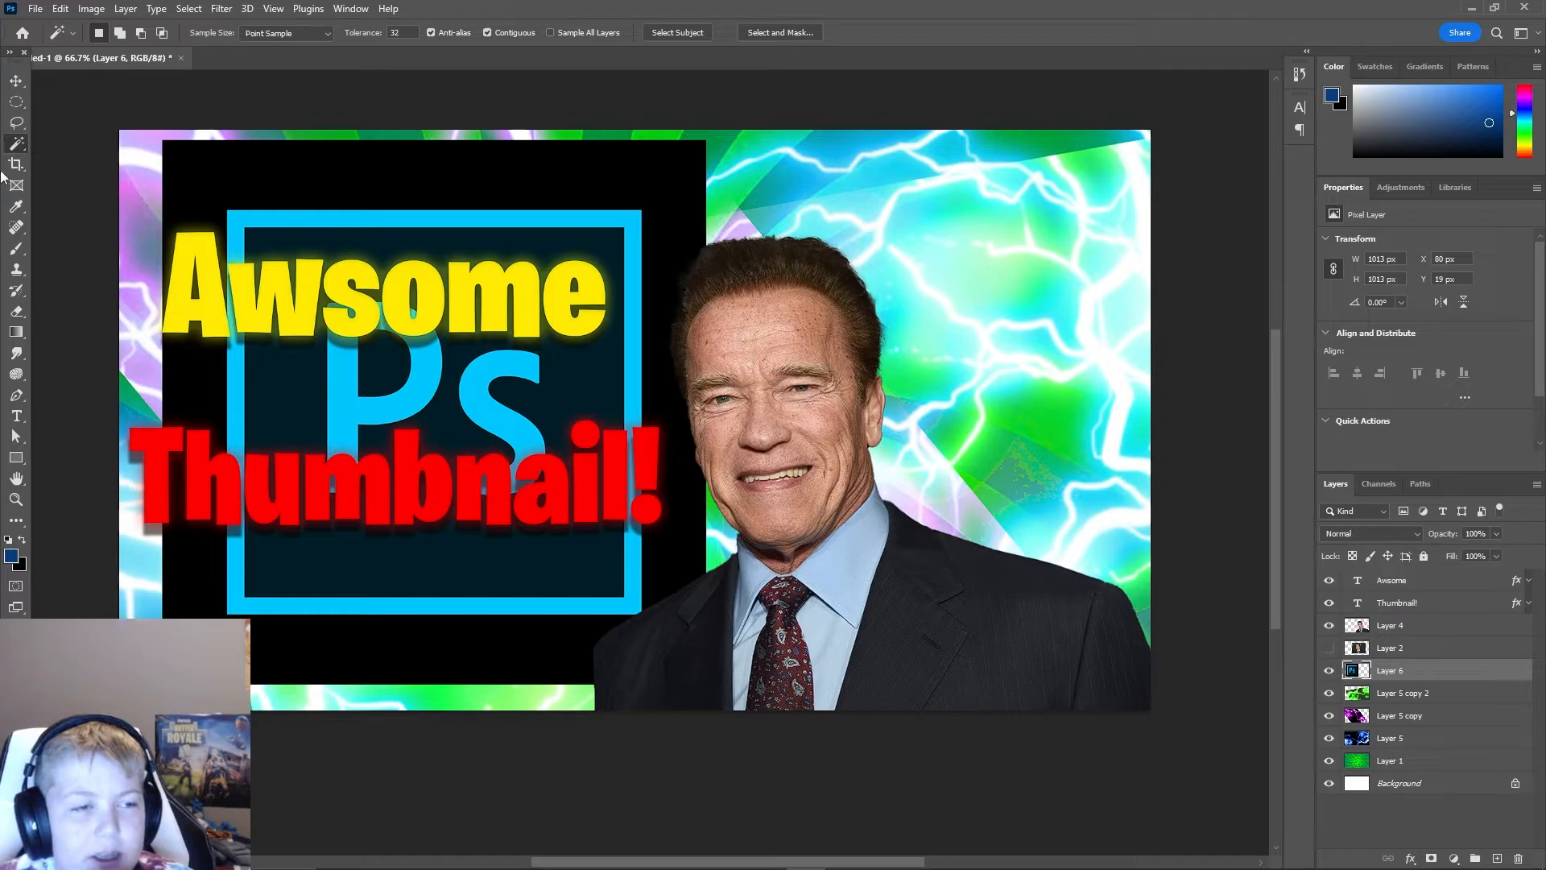
right_click(16, 142)
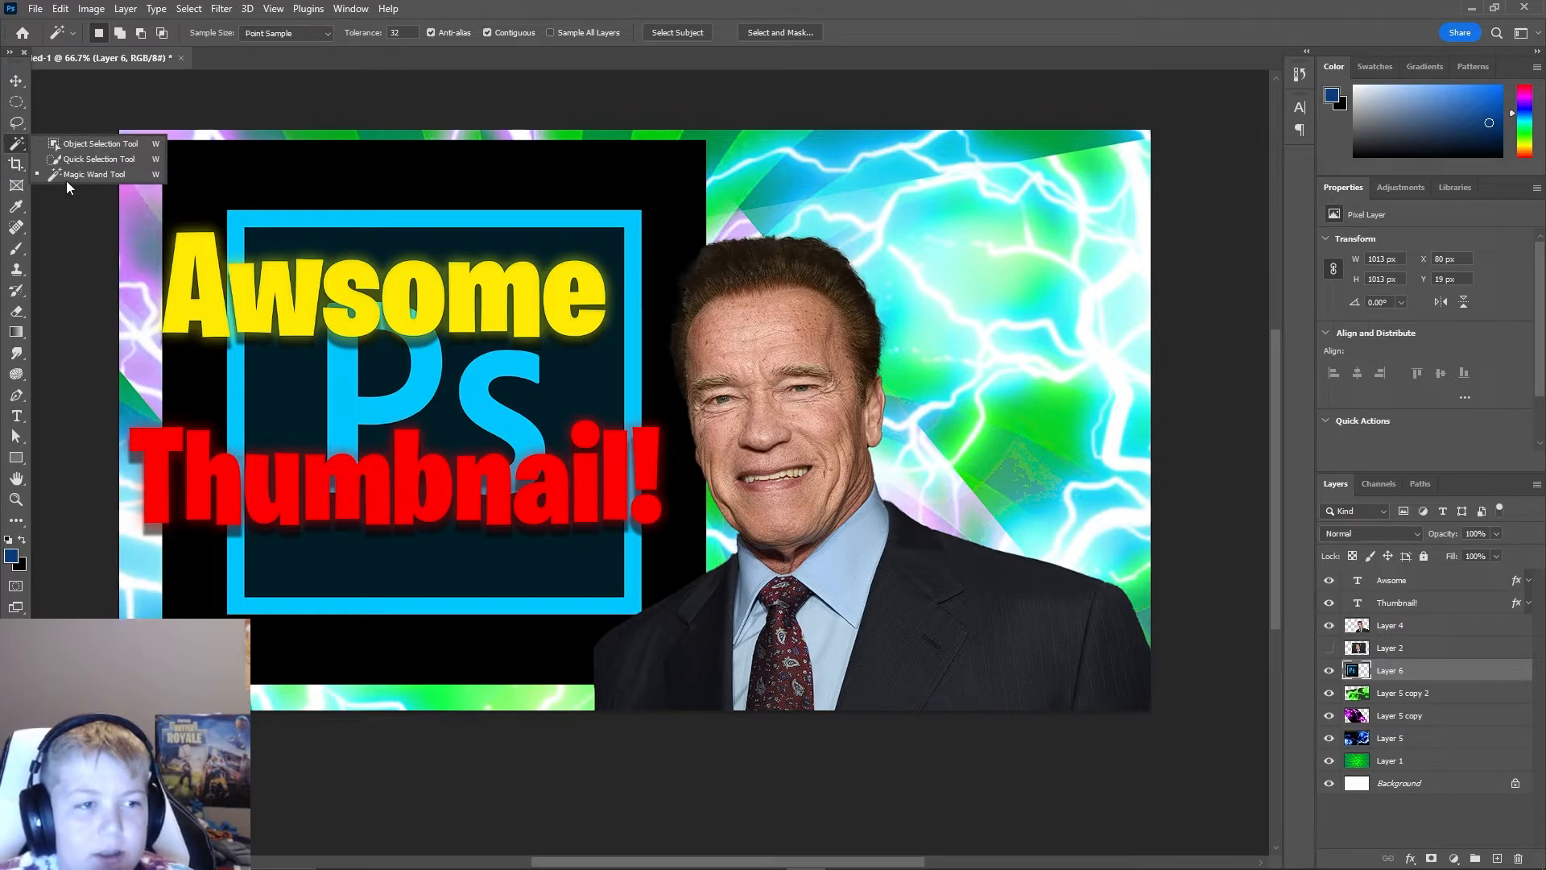
click(64, 176)
click(383, 187)
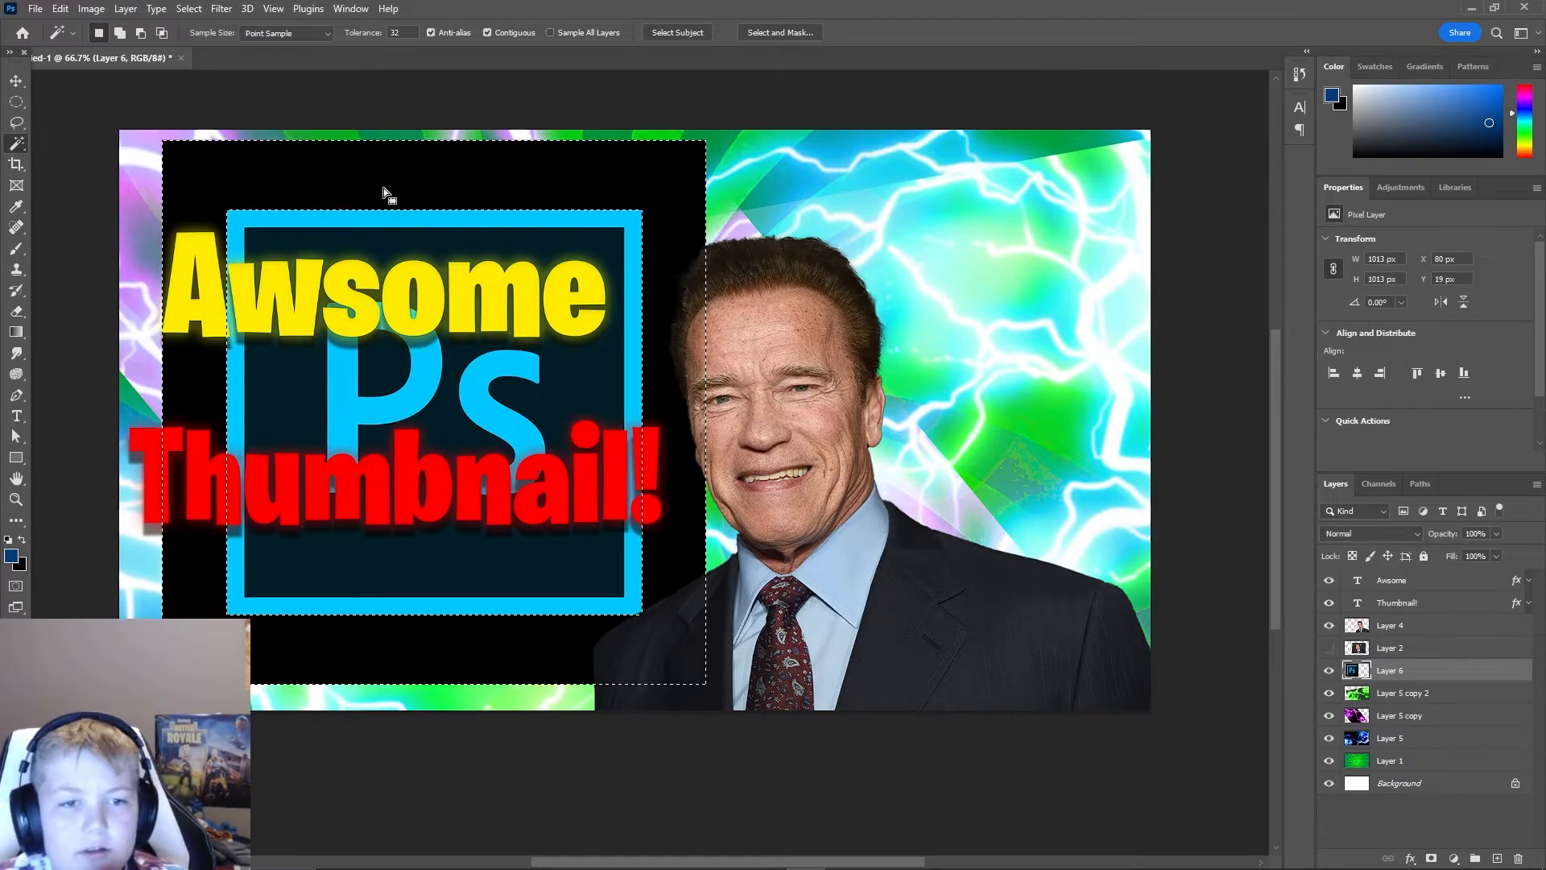
key(Delete)
right_click(443, 250)
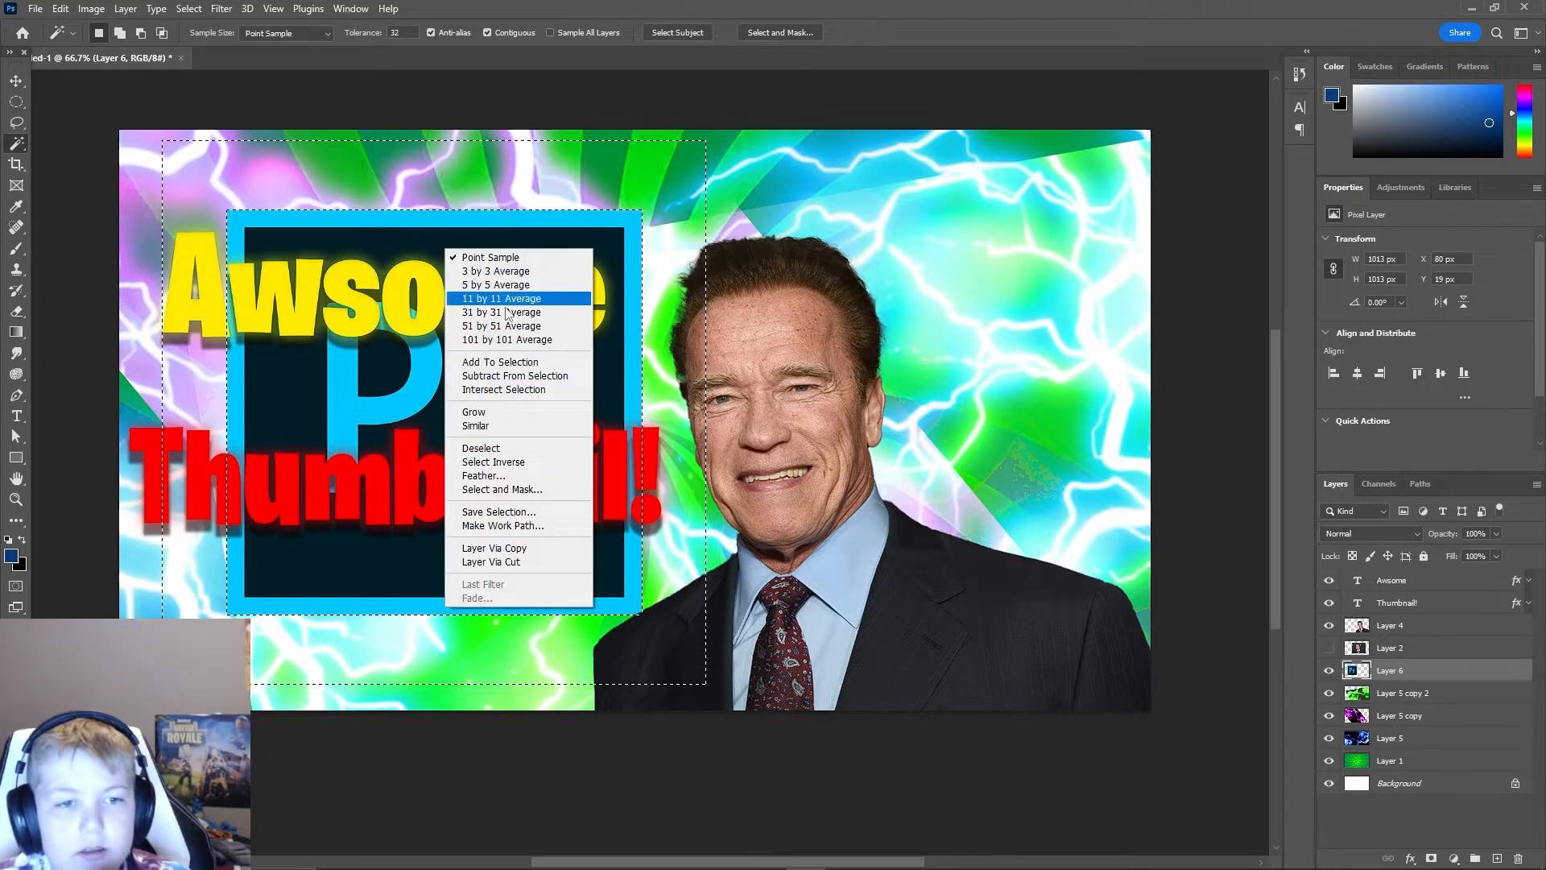
click(491, 447)
- Shrink the Ps logo, tilt it clockwise to about 441 × 438 px overall and place it above the portrait's right shoulder
key(v)
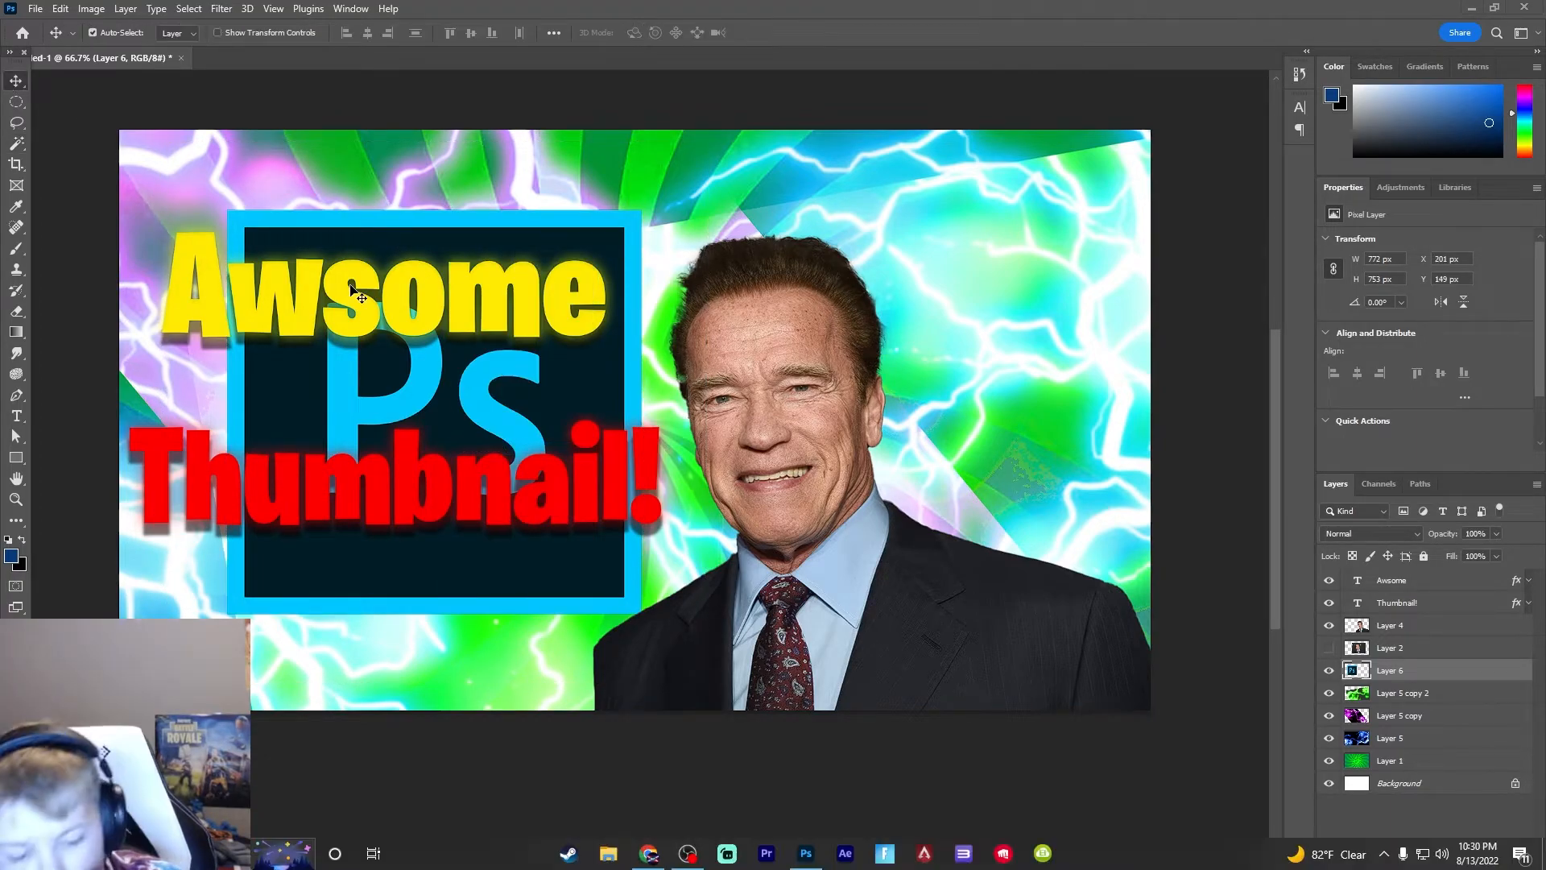
key(ctrl+t)
drag(228, 211, 325, 307)
drag(428, 355, 918, 238)
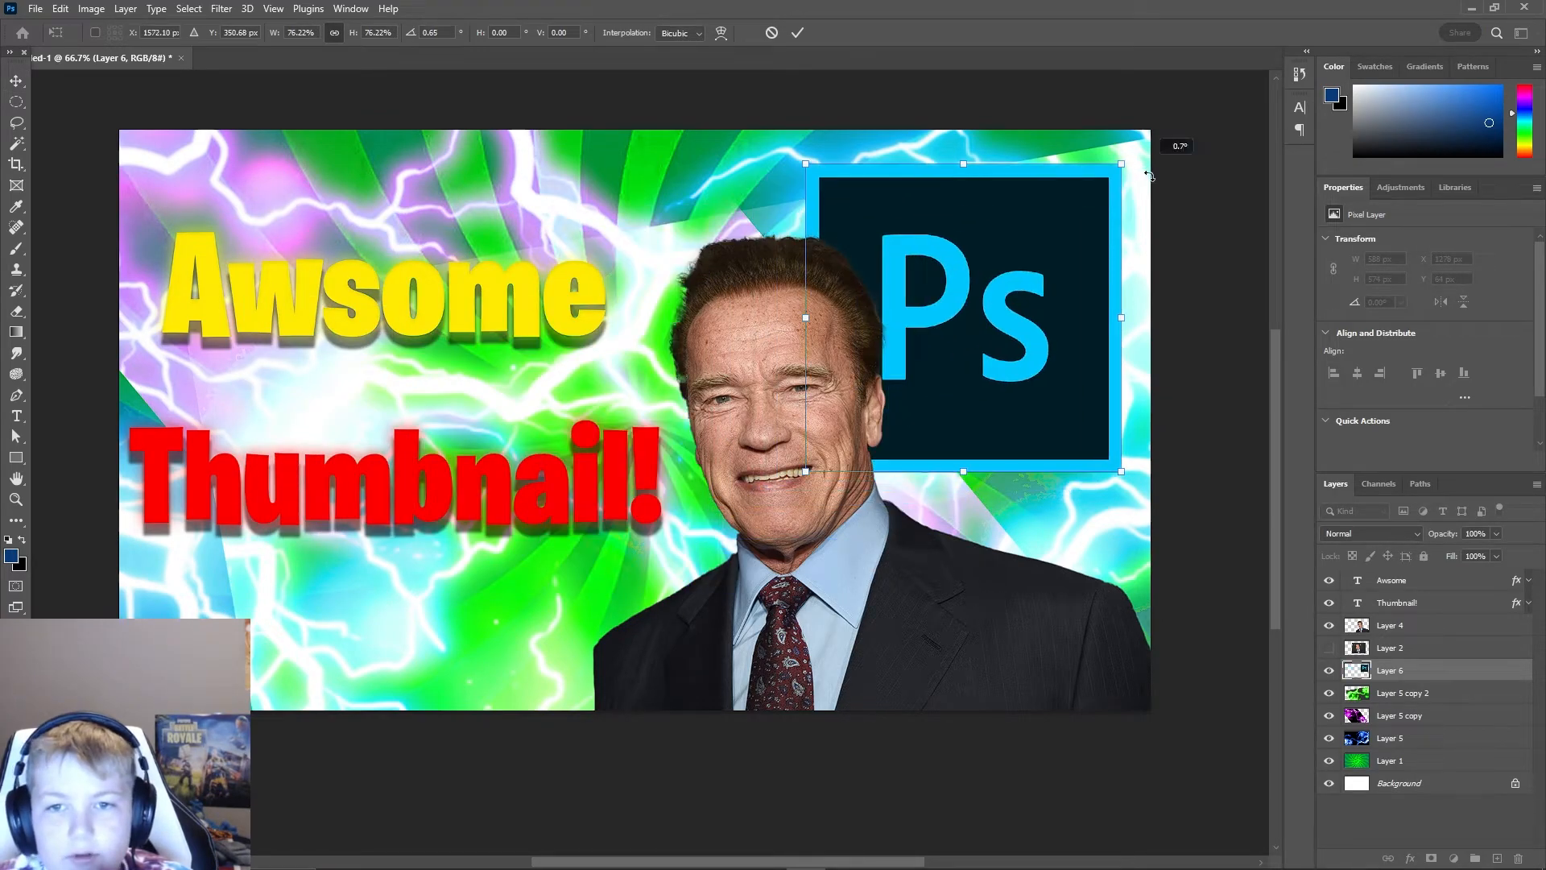
drag(1149, 171, 1125, 269)
drag(885, 107, 1020, 261)
key(Return)
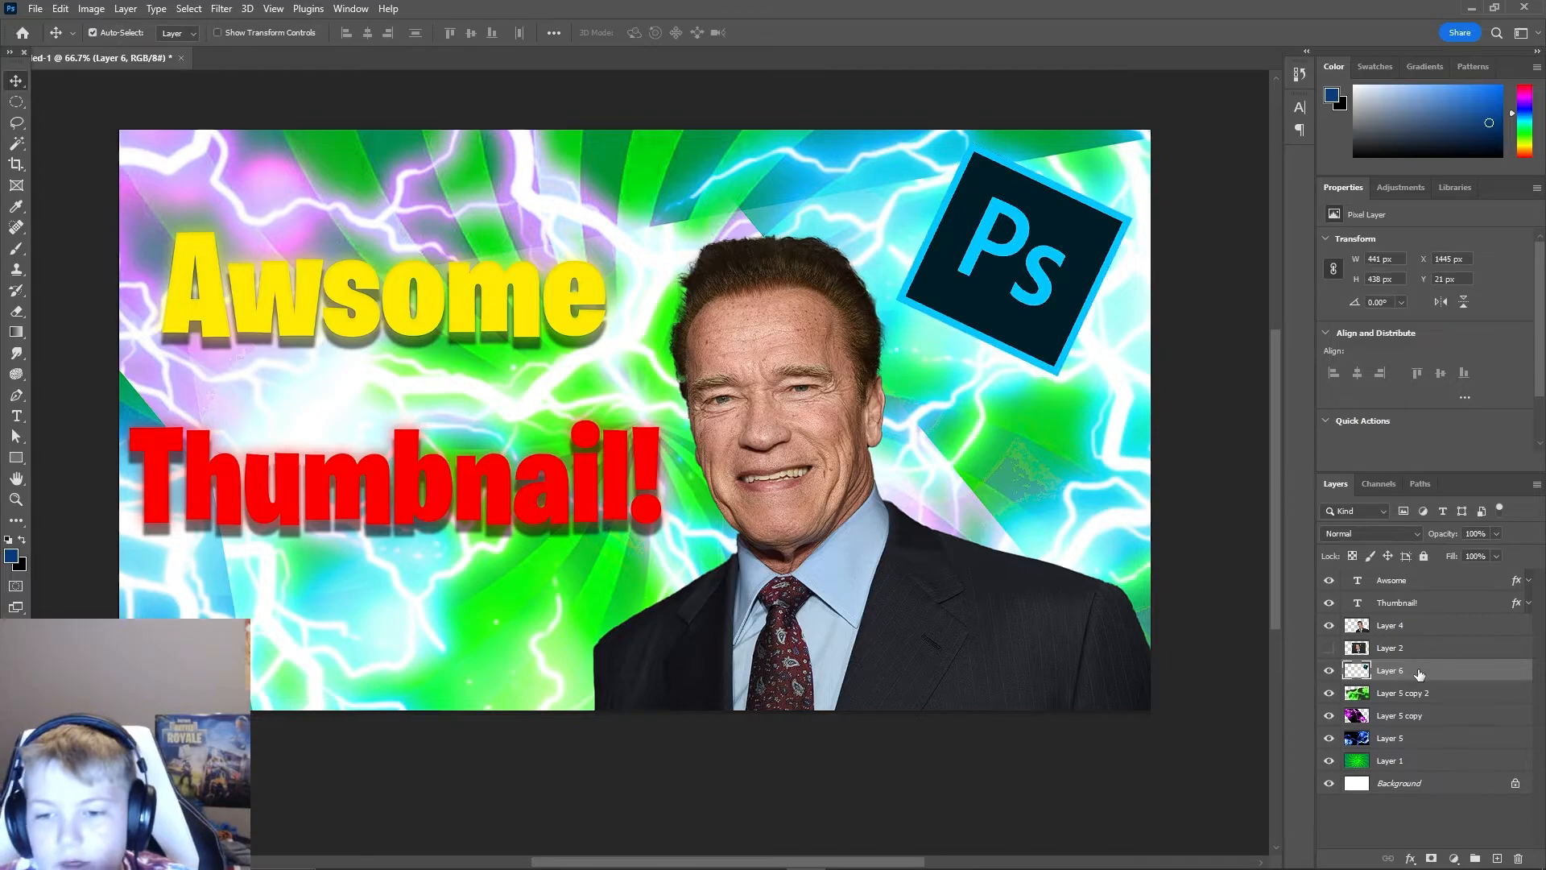
- Give the Ps logo layer a drop shadow and an outer glow in cyan, colour 00fffc
double_click(1432, 675)
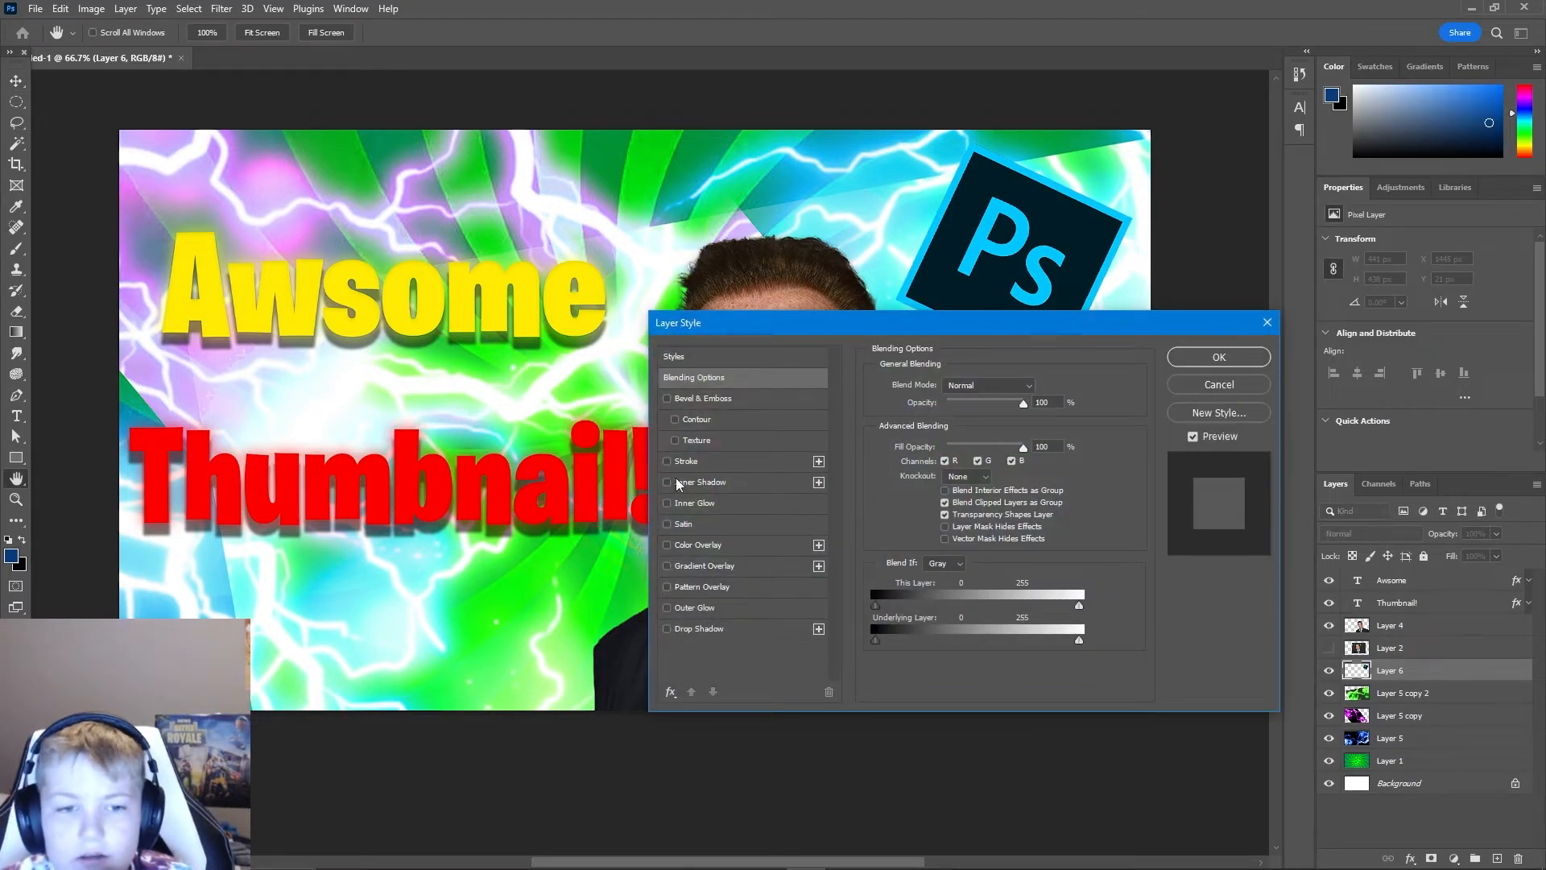
click(667, 629)
click(667, 608)
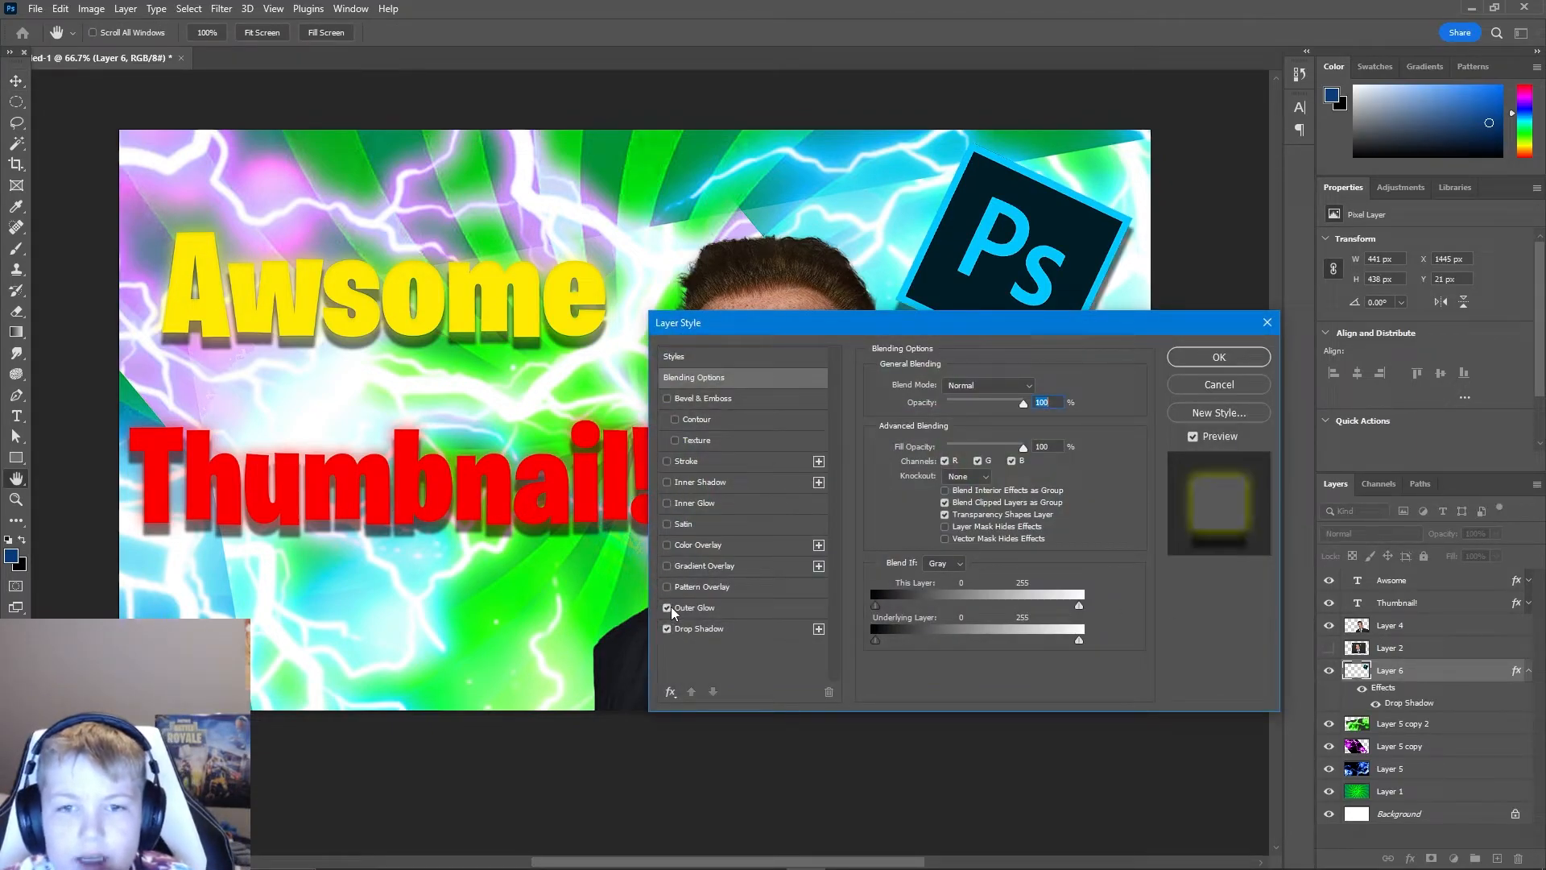
click(723, 606)
click(914, 441)
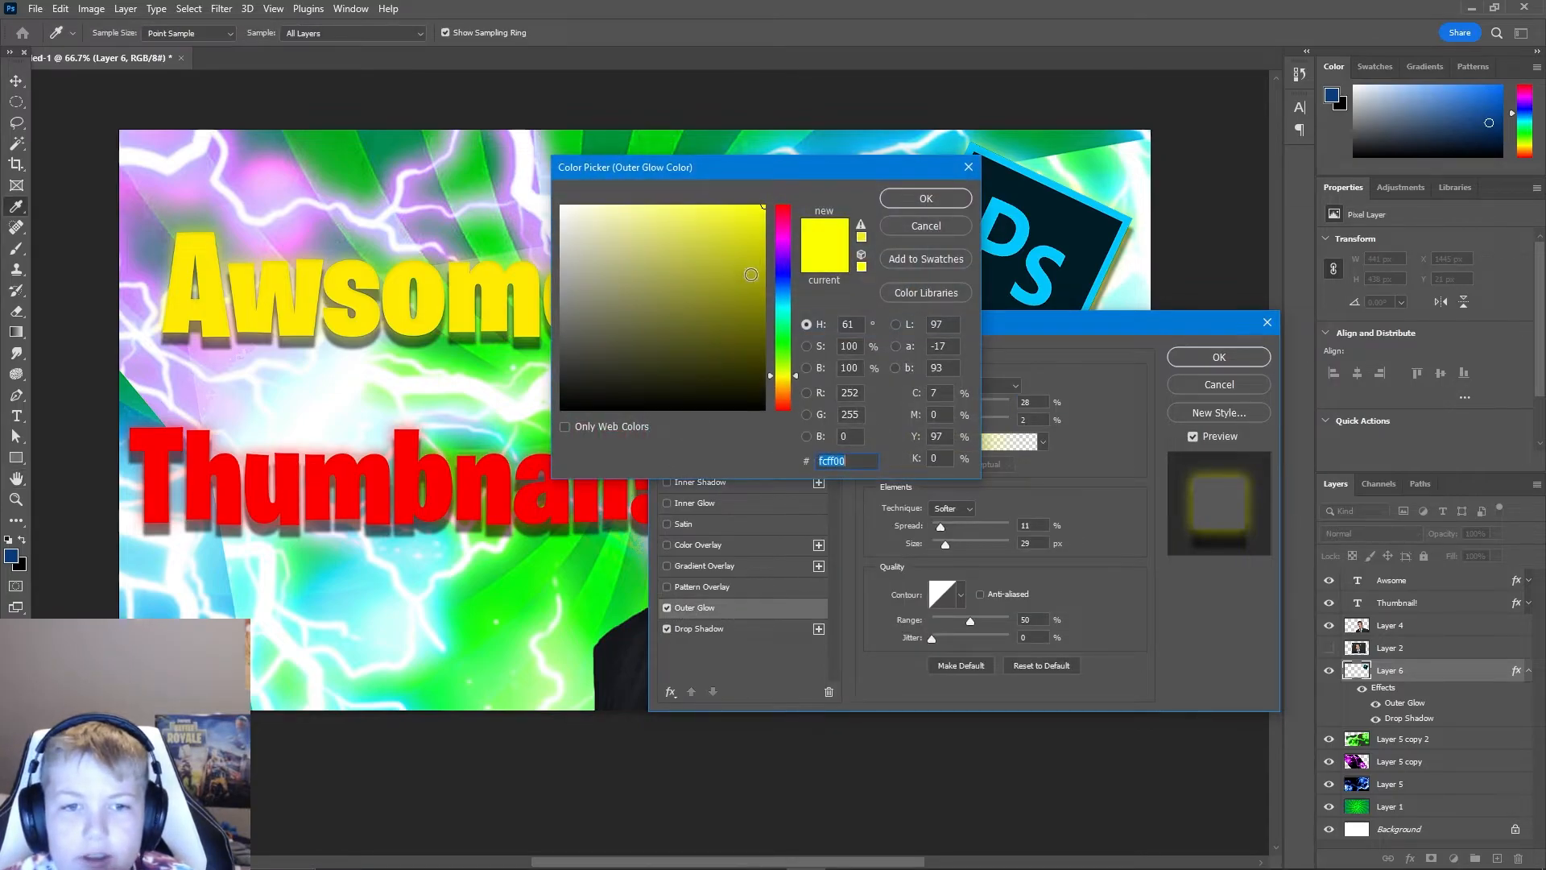
click(787, 309)
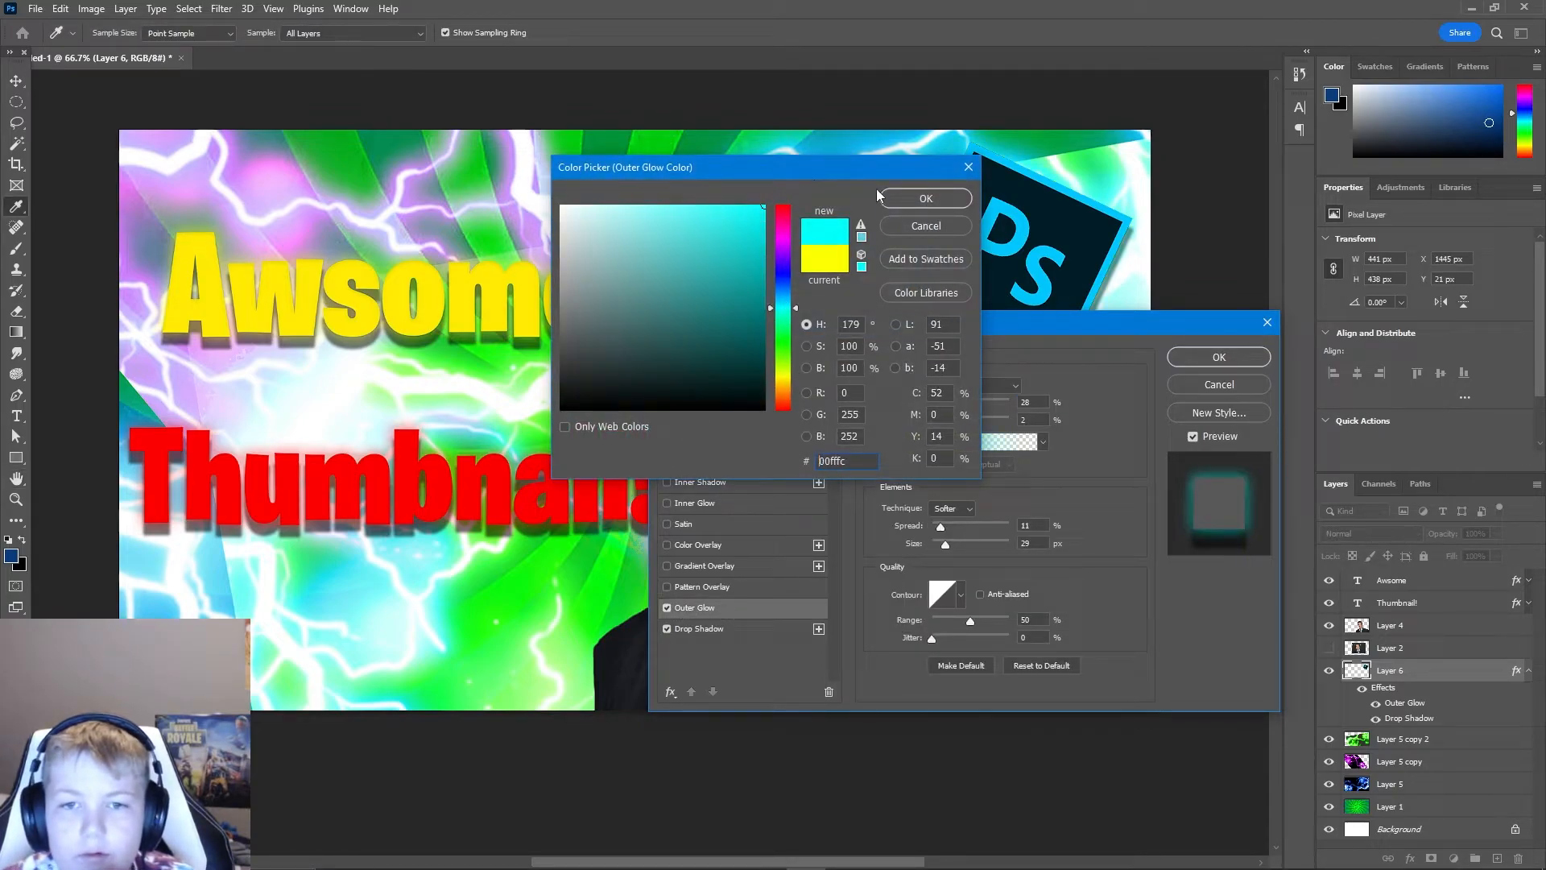
click(926, 198)
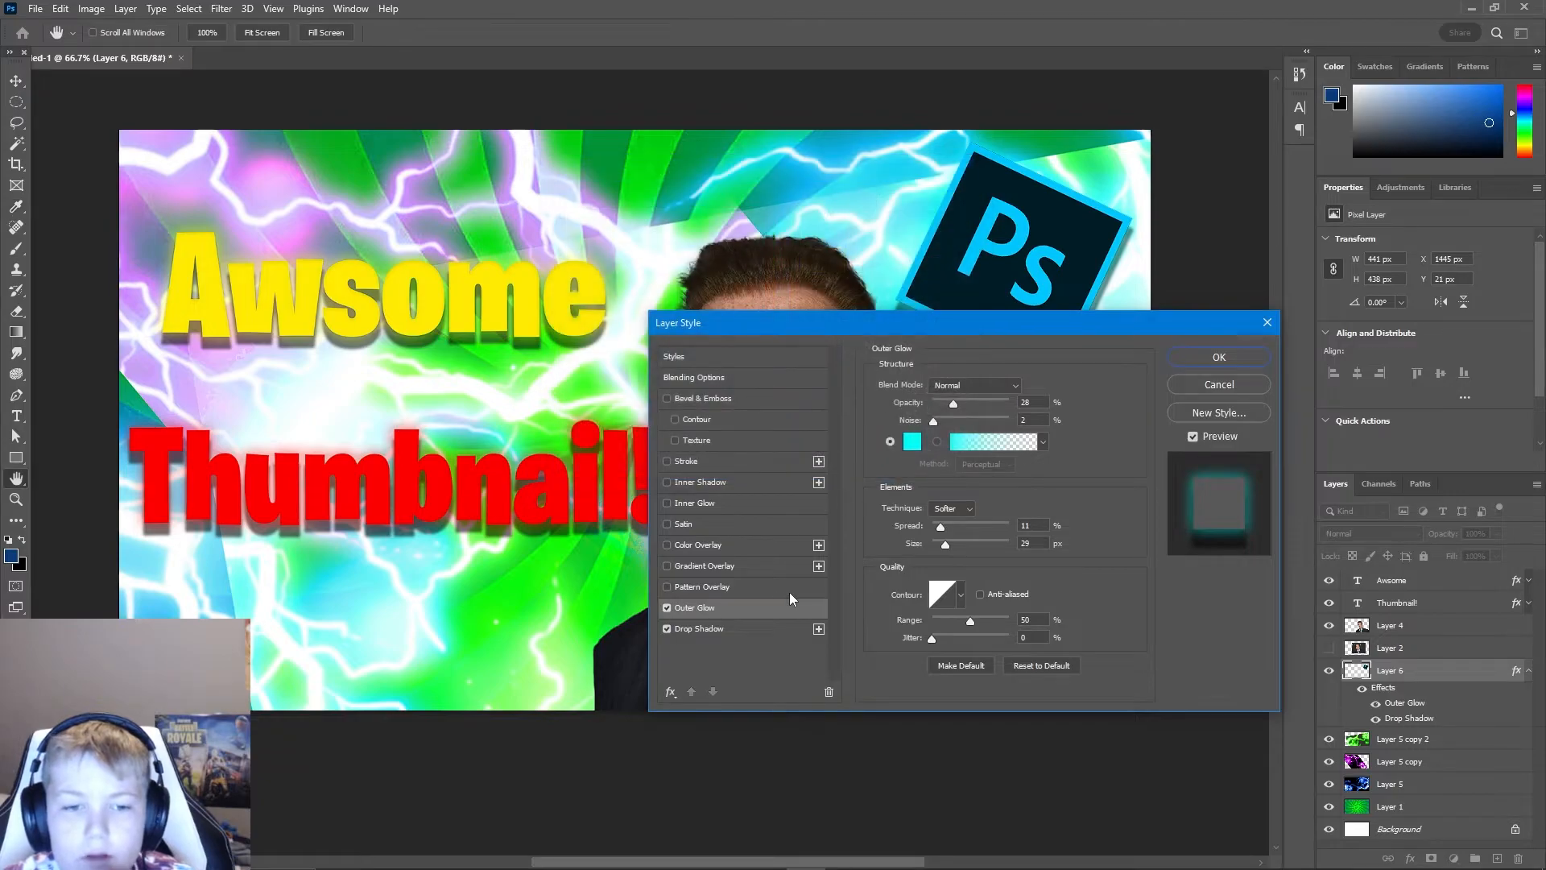
- Add a cyan inner glow to the Ps logo and nudge the logo up to the canvas's upper edge
click(670, 503)
click(912, 441)
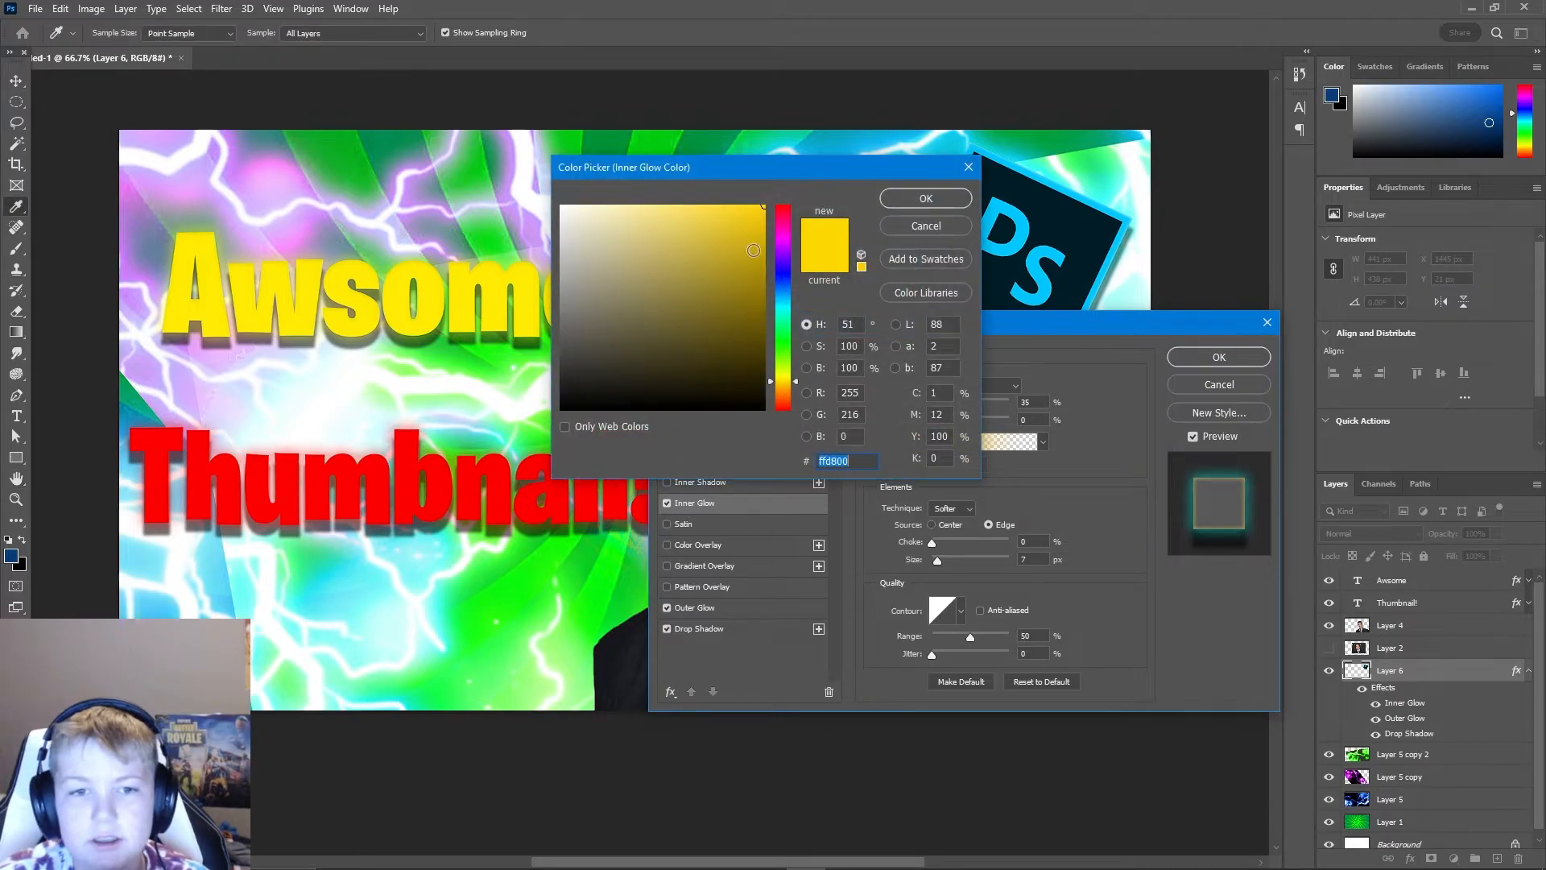
click(784, 307)
click(926, 198)
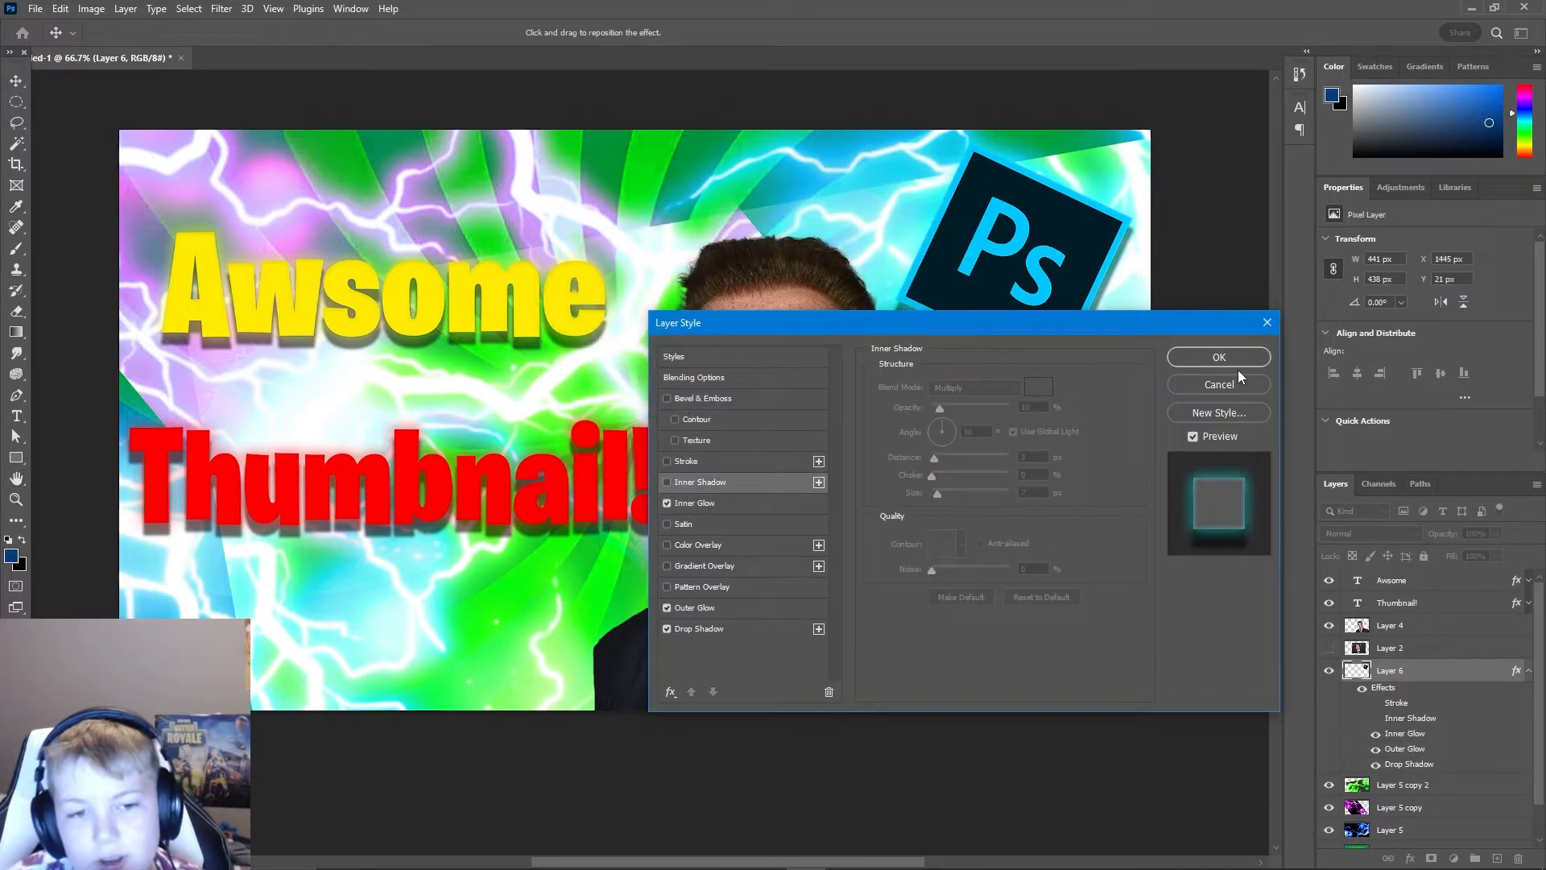
click(1219, 357)
drag(1026, 277, 1034, 290)
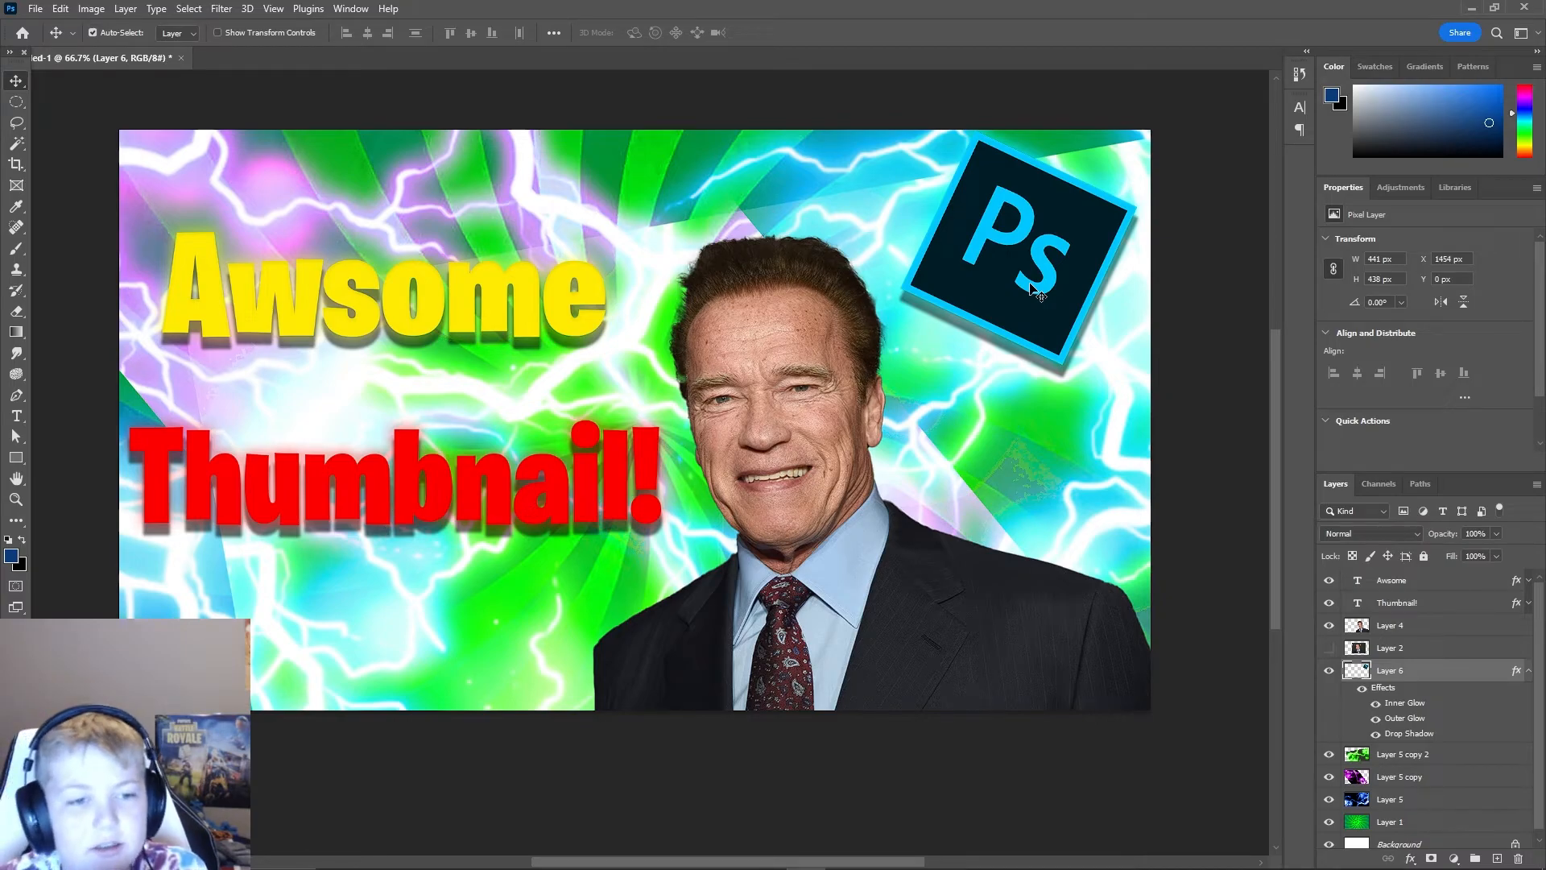
- Delete the hidden Layer 2 that holds the original portrait photo
click(391, 496)
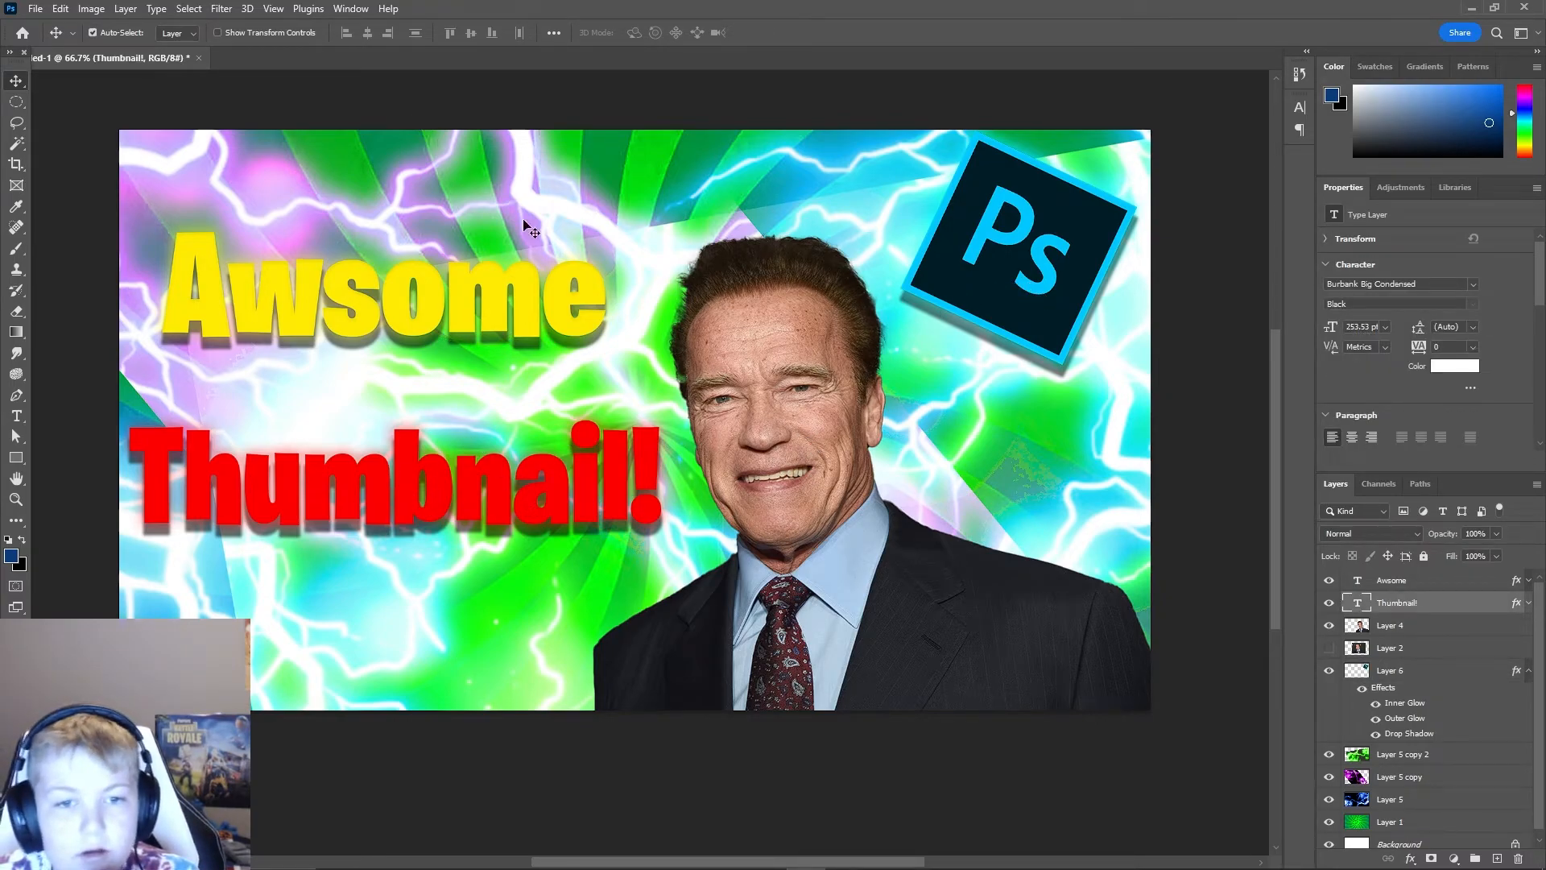
click(830, 516)
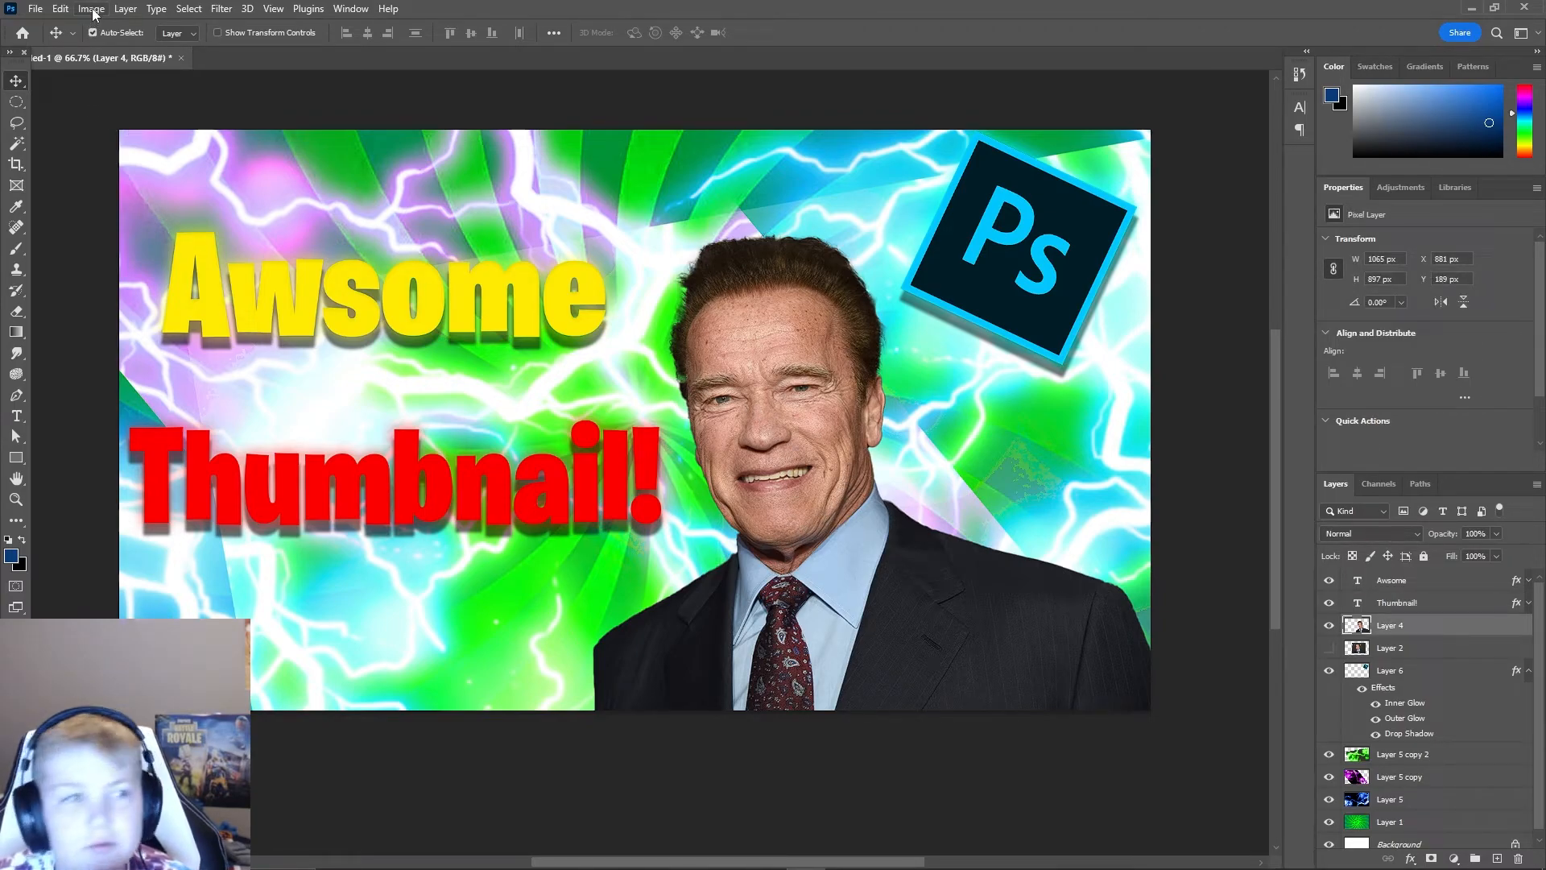
click(1380, 647)
key(Delete)
- Raise the brightness of the cut-out portrait on Layer 4 to 34 with a Brightness/Contrast adjustment
click(1391, 630)
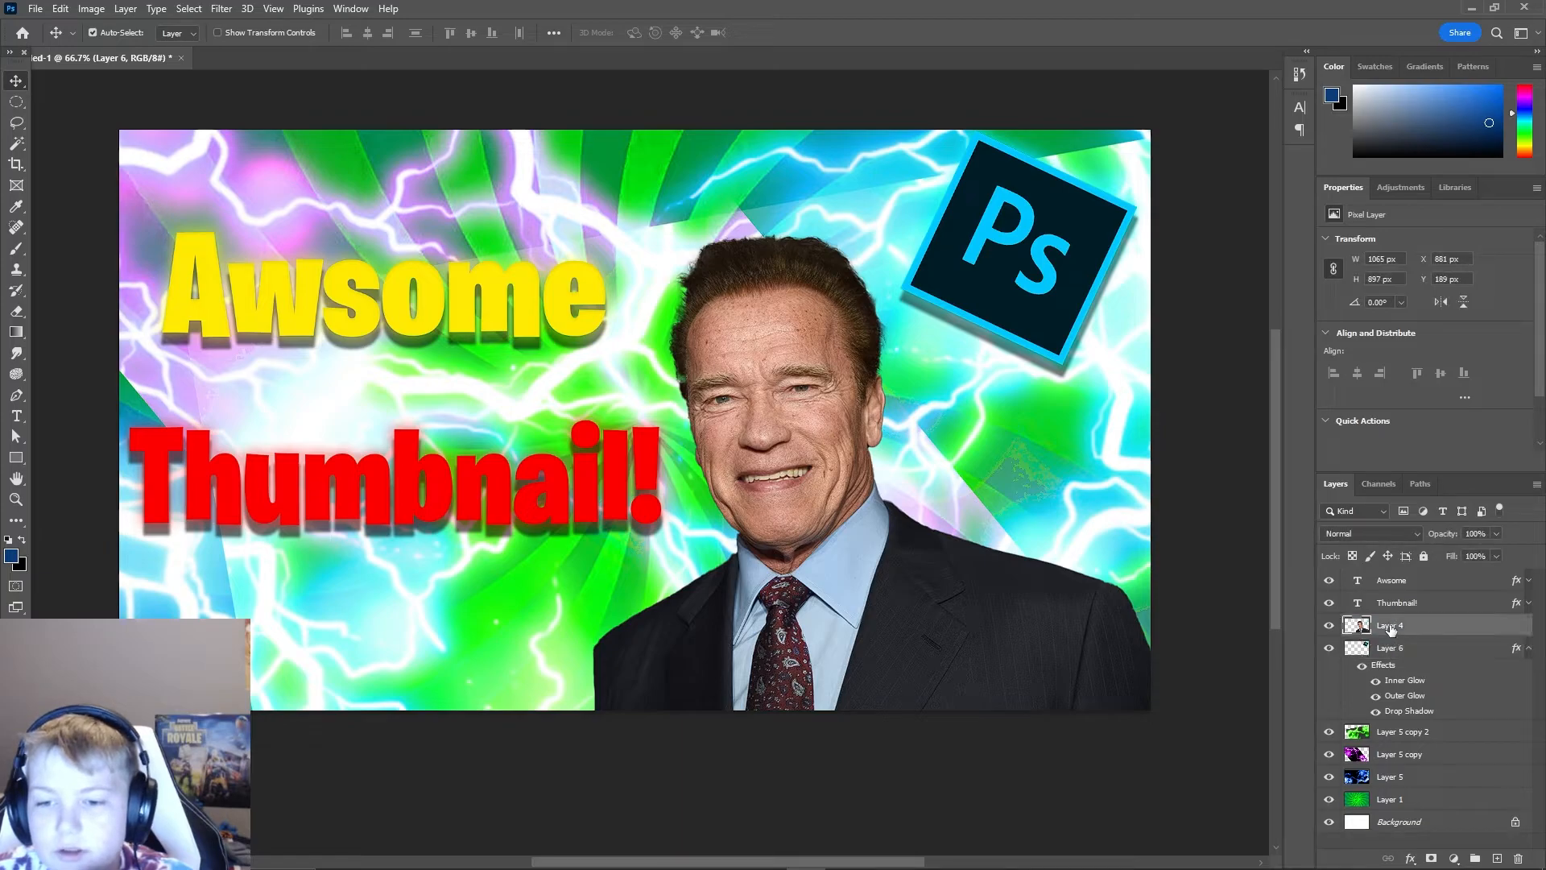
click(103, 14)
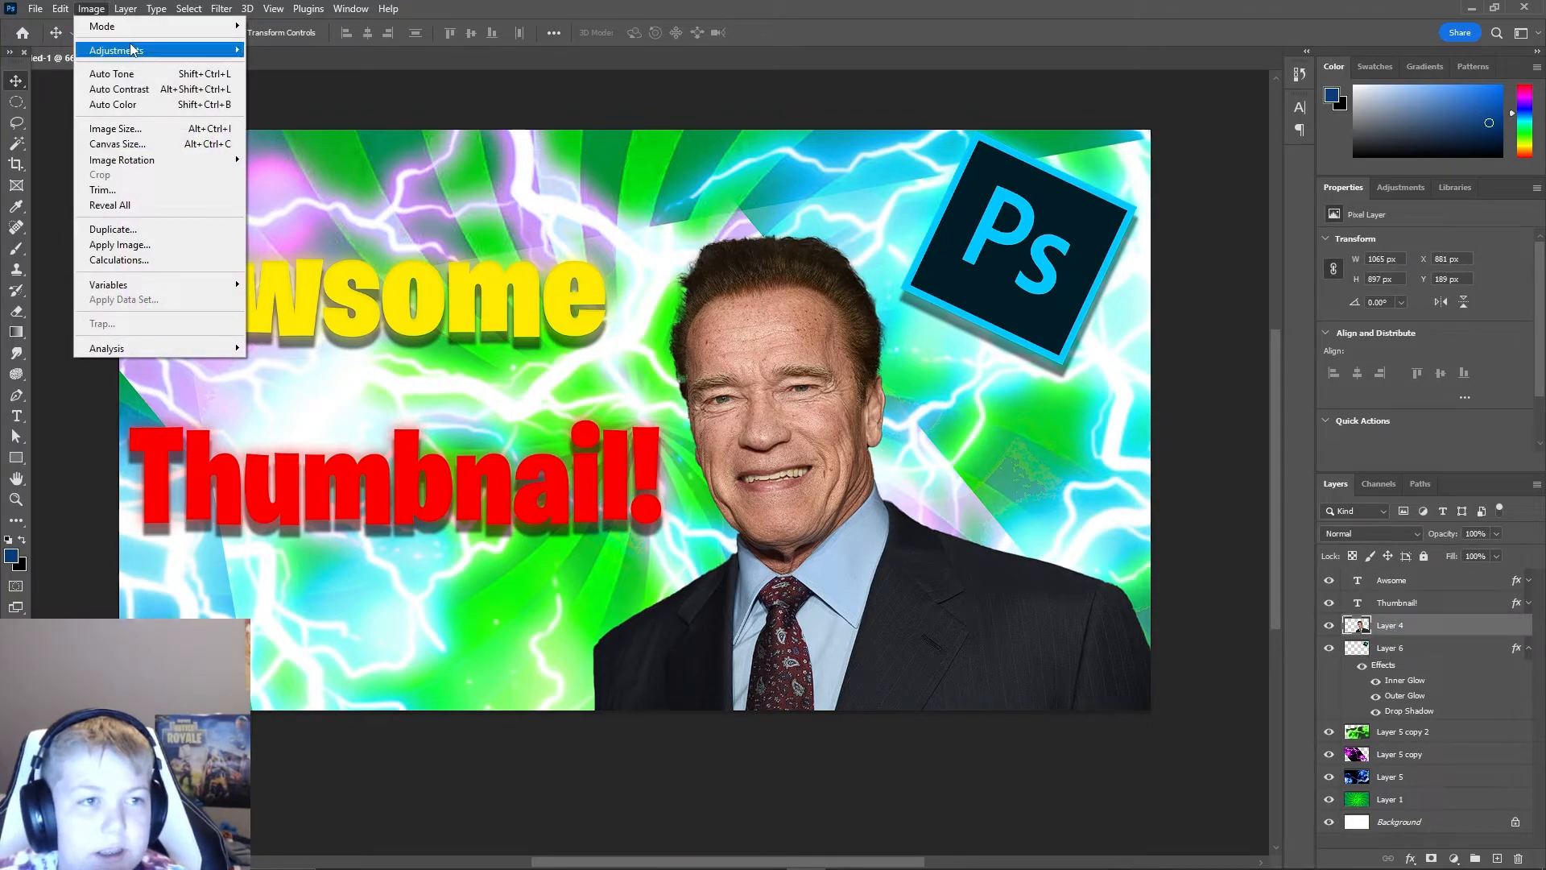
mouse_move(120, 50)
click(318, 50)
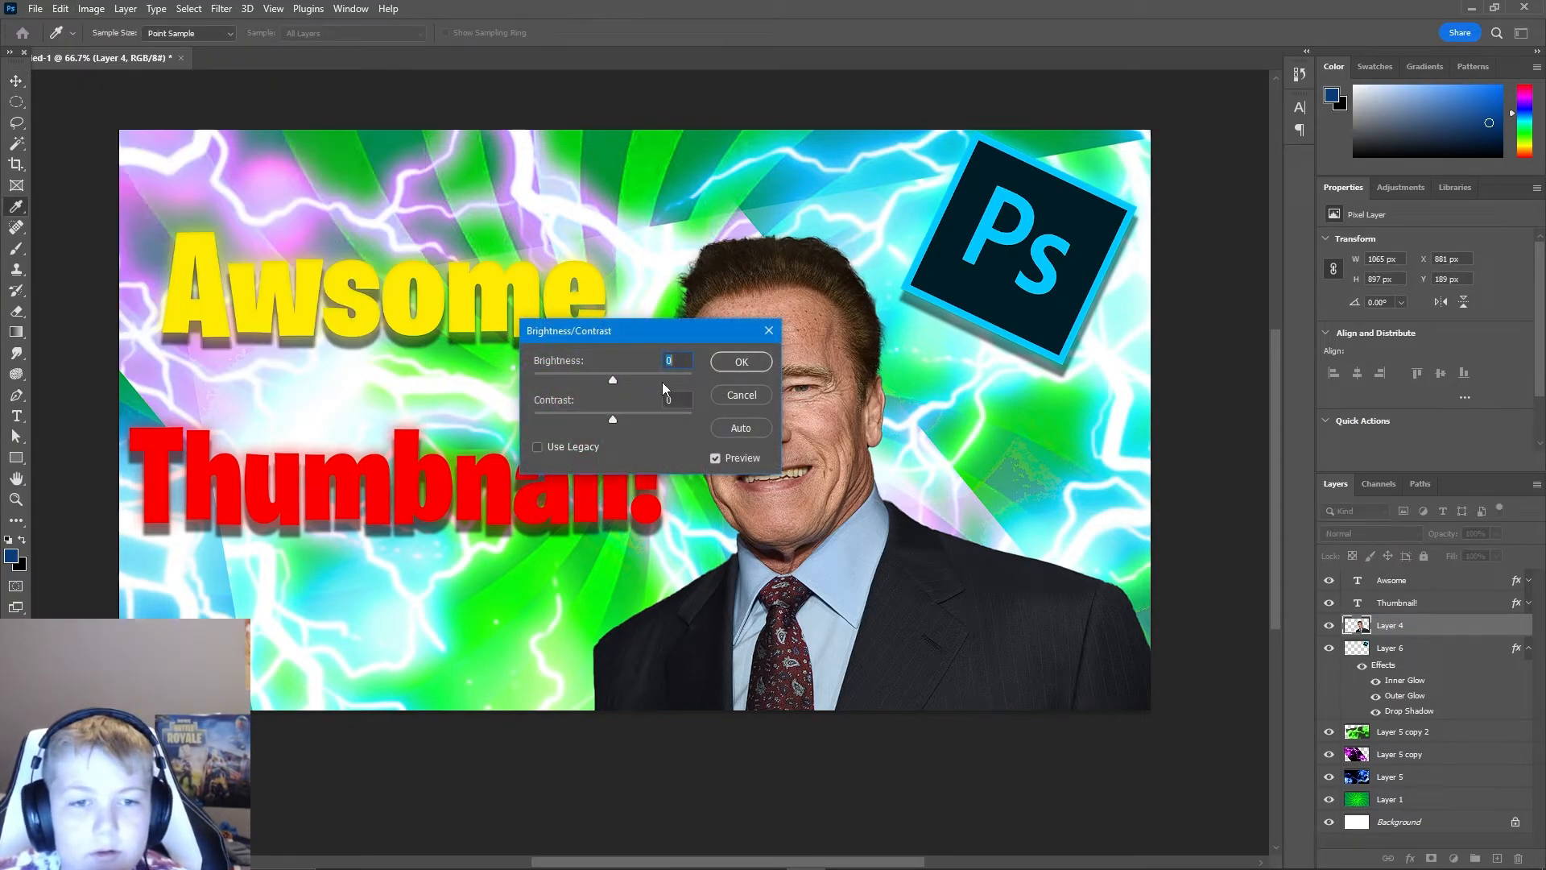
mouse_move(607, 373)
mouse_down()
mouse_move(649, 380)
mouse_move(630, 380)
mouse_up()
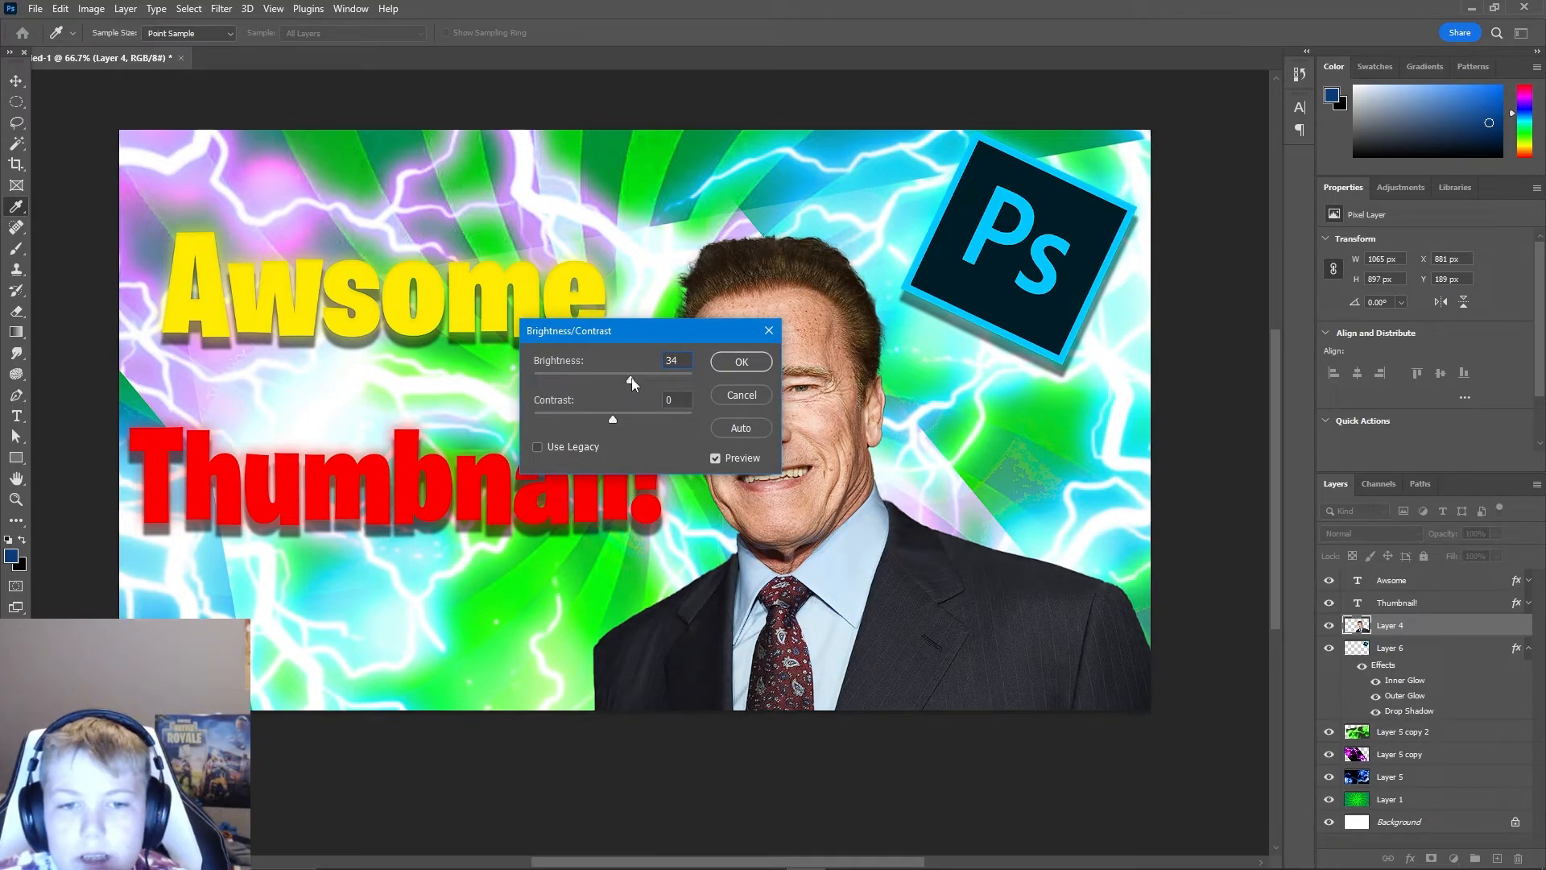
click(741, 362)
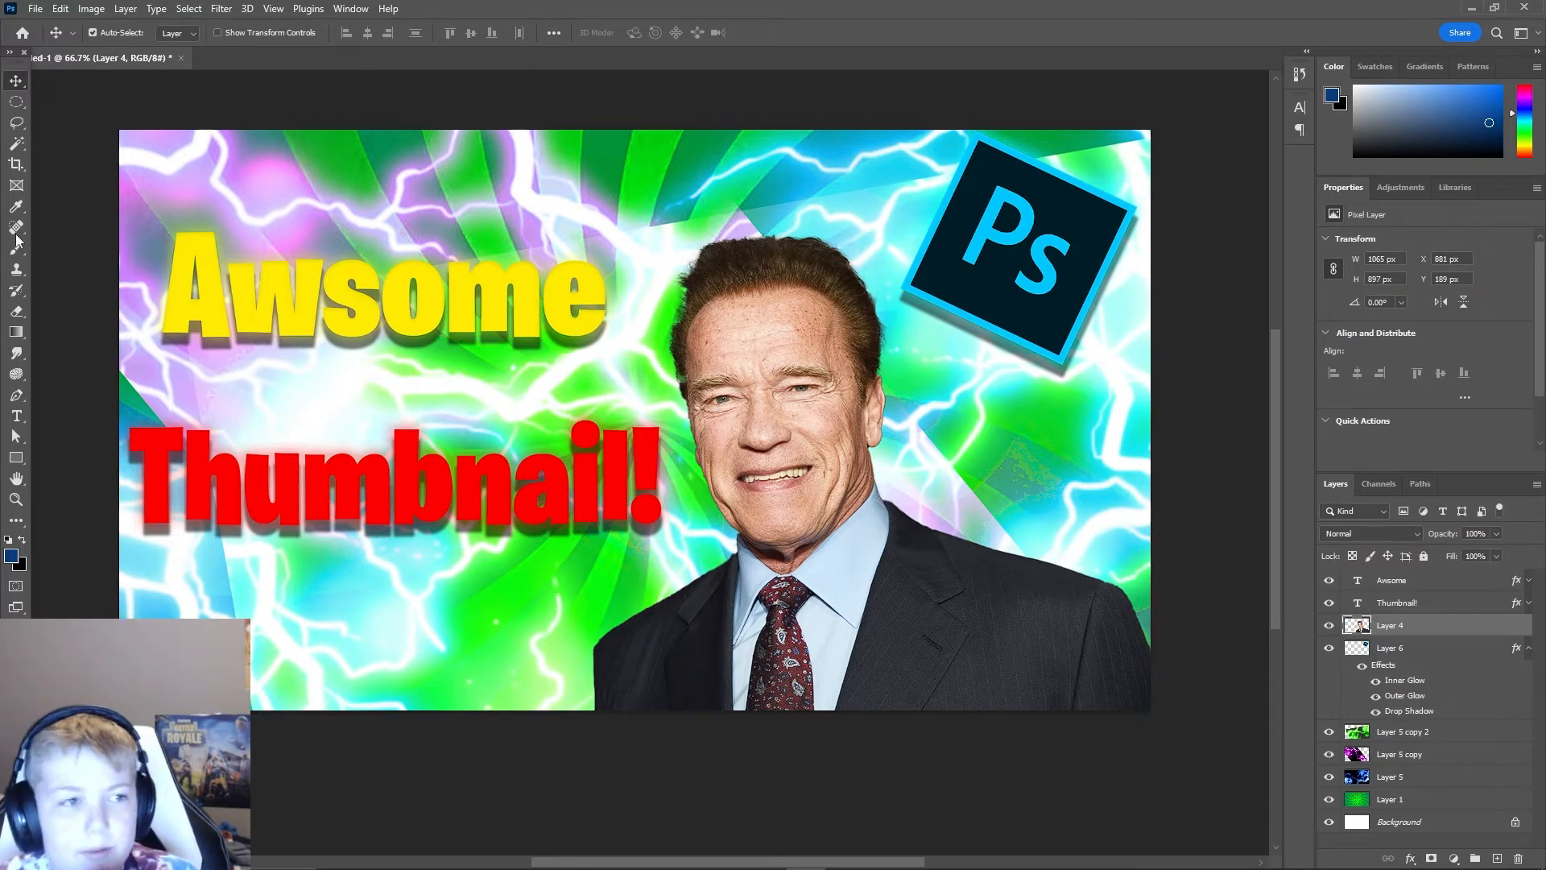
click(364, 466)
key(ctrl+t)
mouse_move(396, 558)
mouse_down()
mouse_move(396, 600)
mouse_move(396, 557)
mouse_up()
key(ctrl+z)
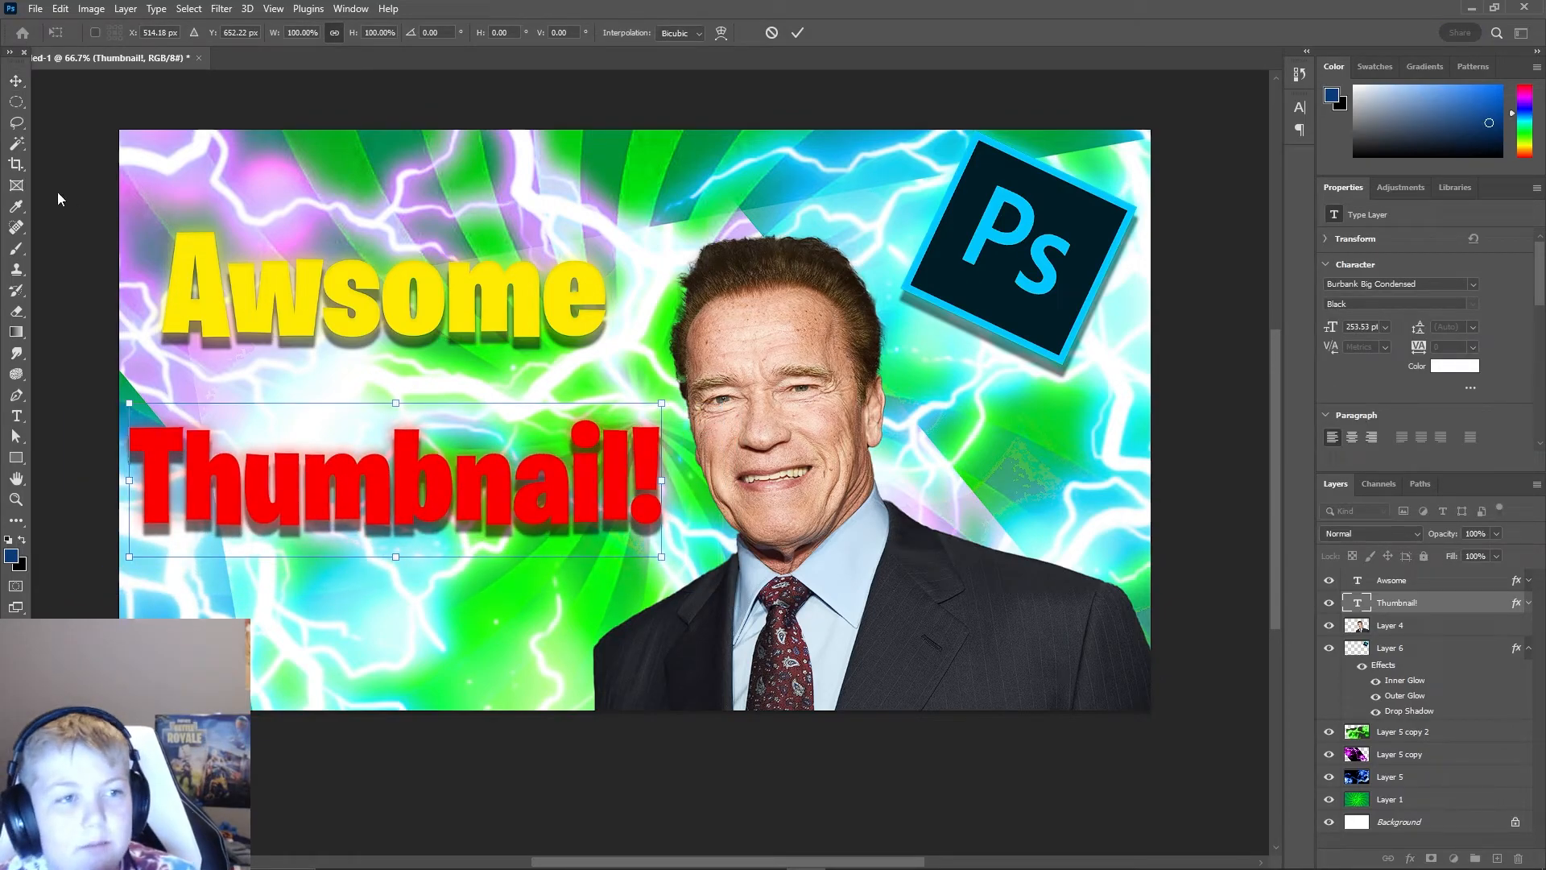
click(16, 80)
- Enlarge the "Awsome" text to about 119.5%, line it up with "Thumbnail!" below it, and collapse the Ps logo's effects list
drag(375, 319, 367, 273)
key(ctrl+t)
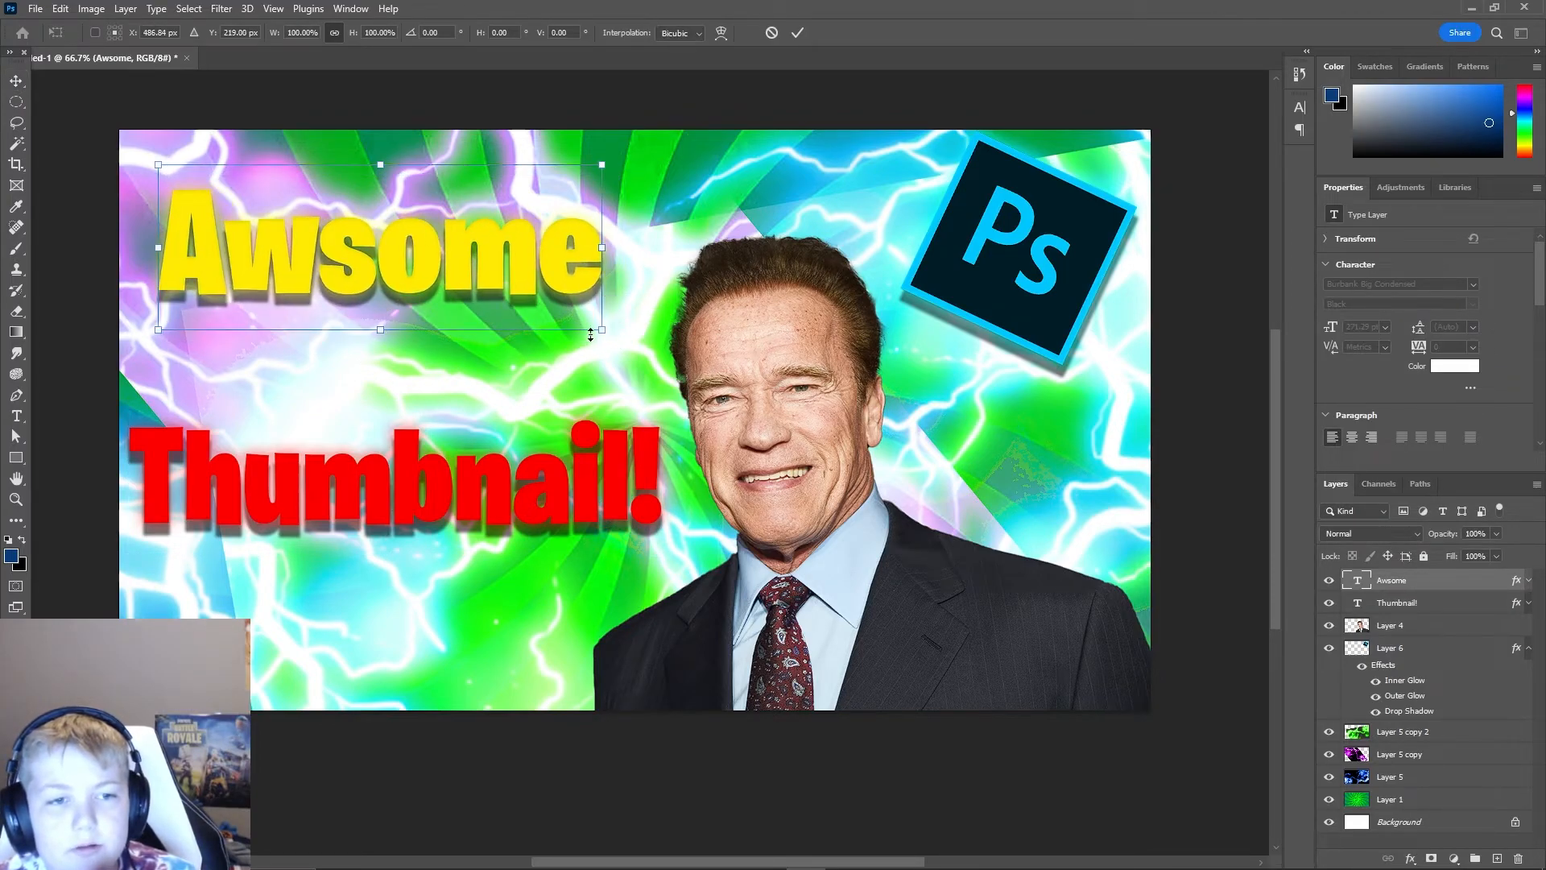
drag(382, 332, 382, 365)
drag(370, 288, 385, 328)
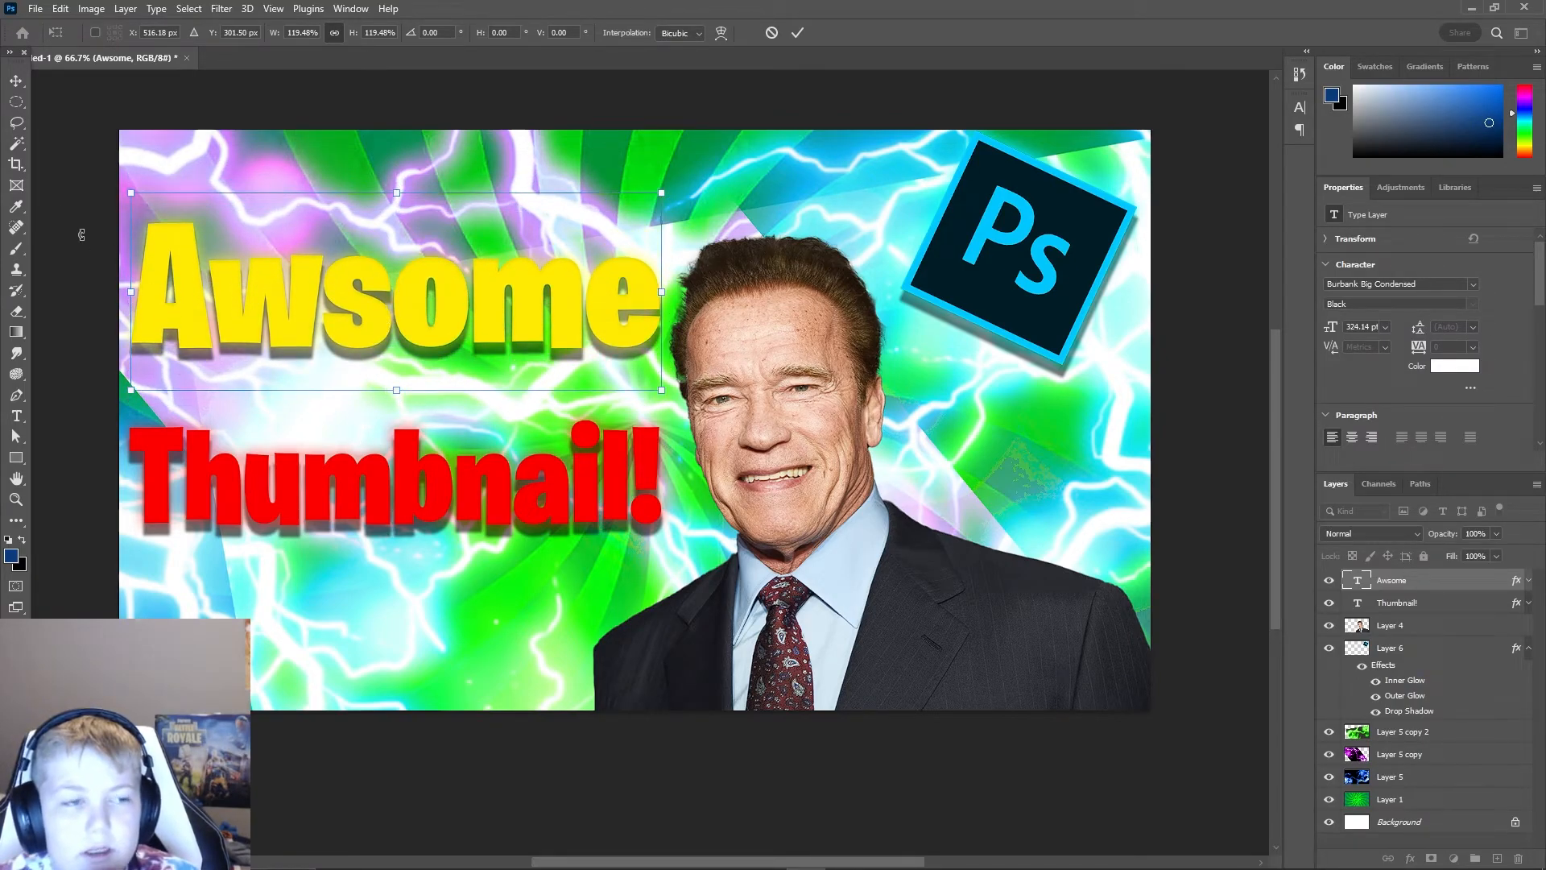
click(16, 80)
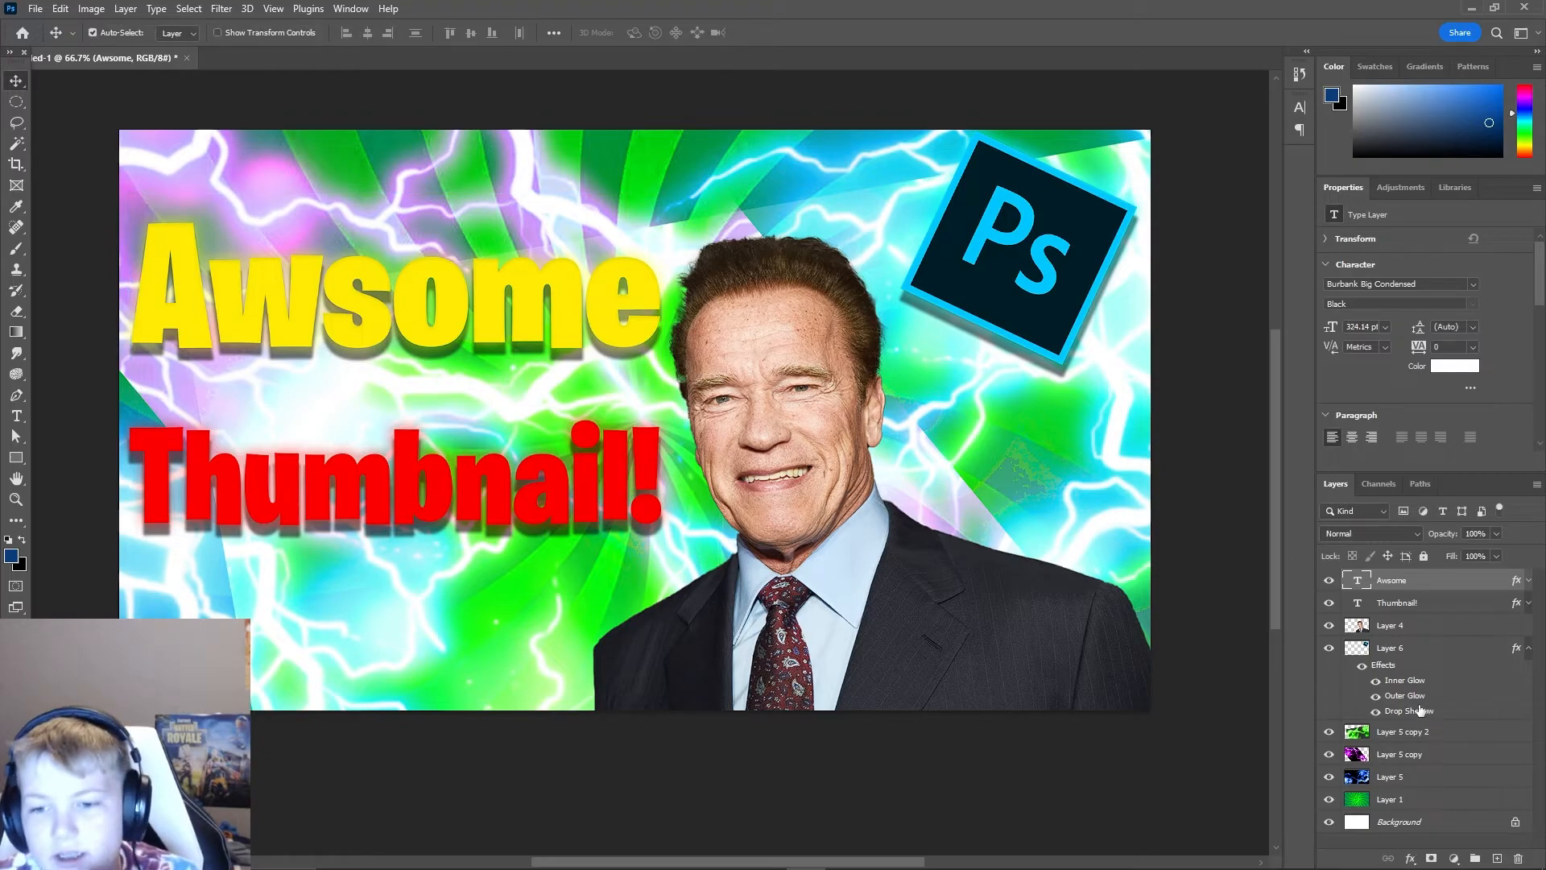
click(1528, 648)
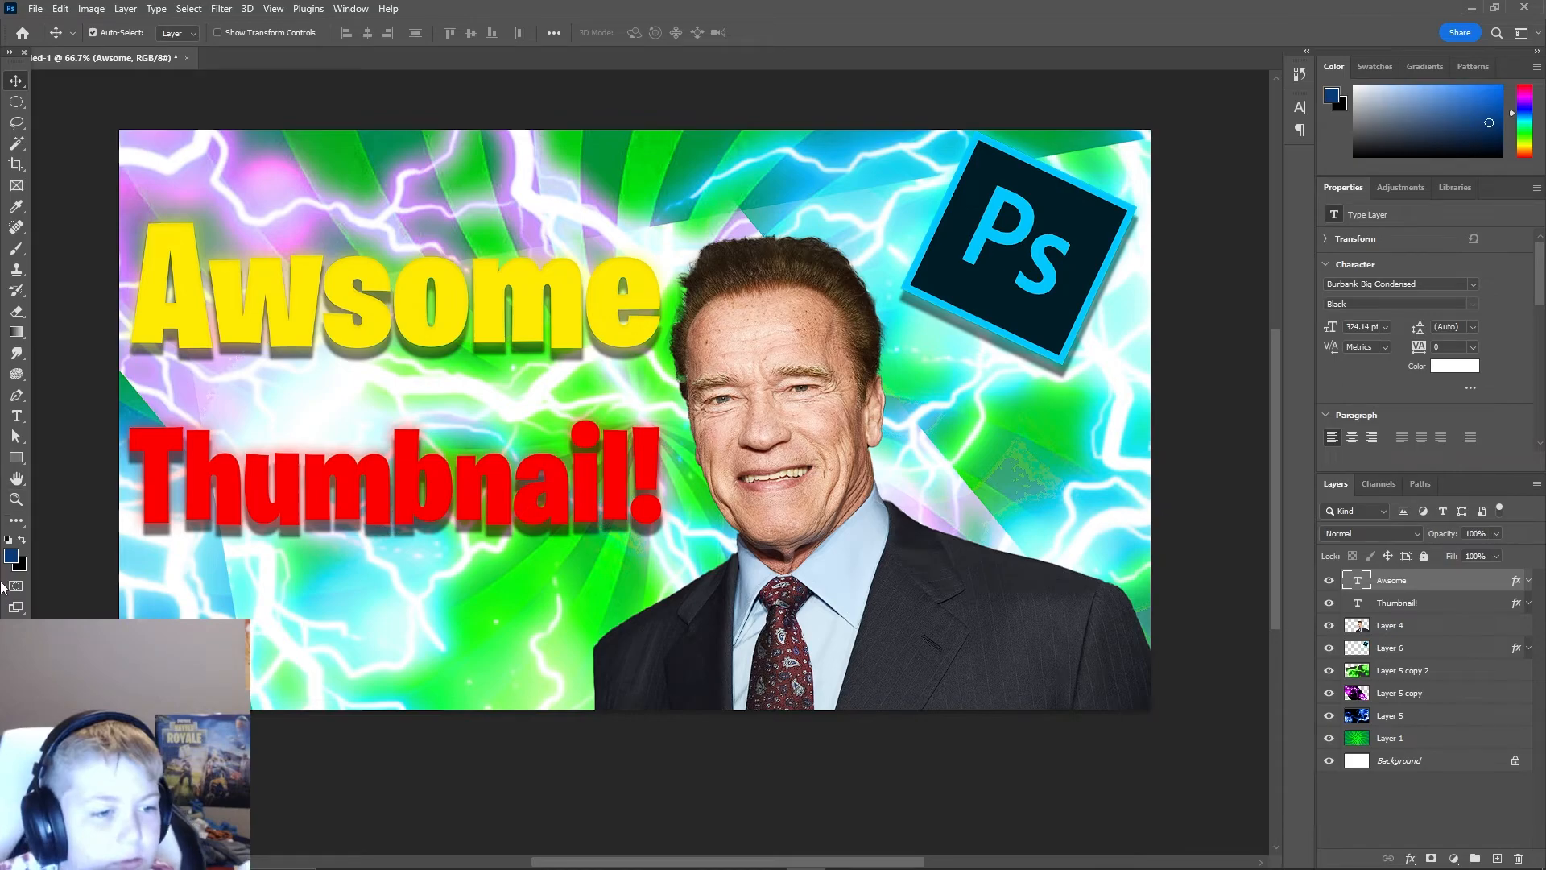
click(17, 250)
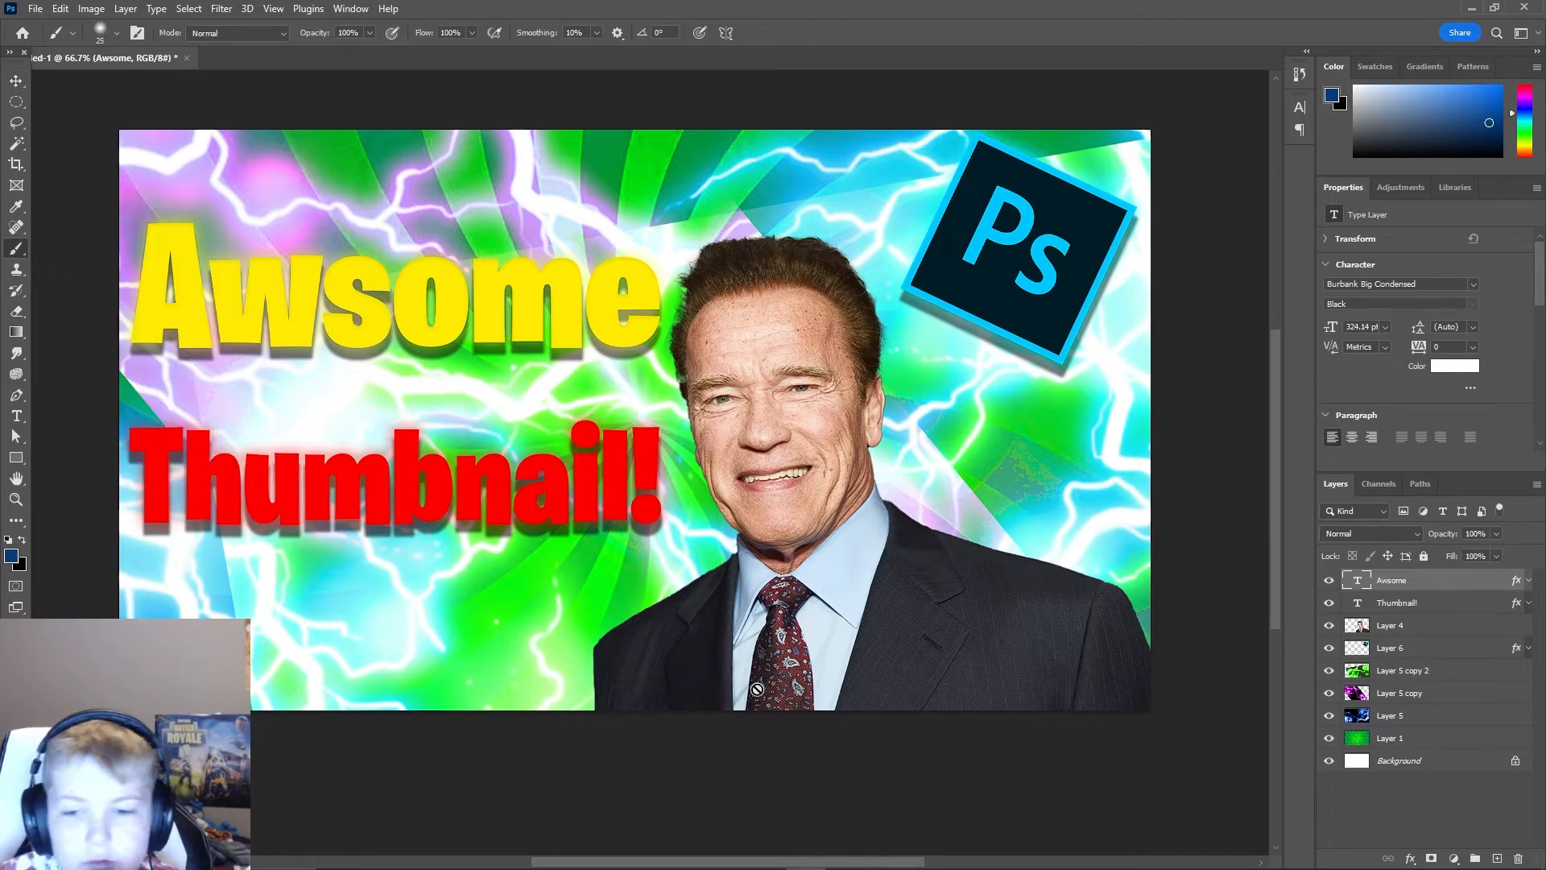
click(1432, 858)
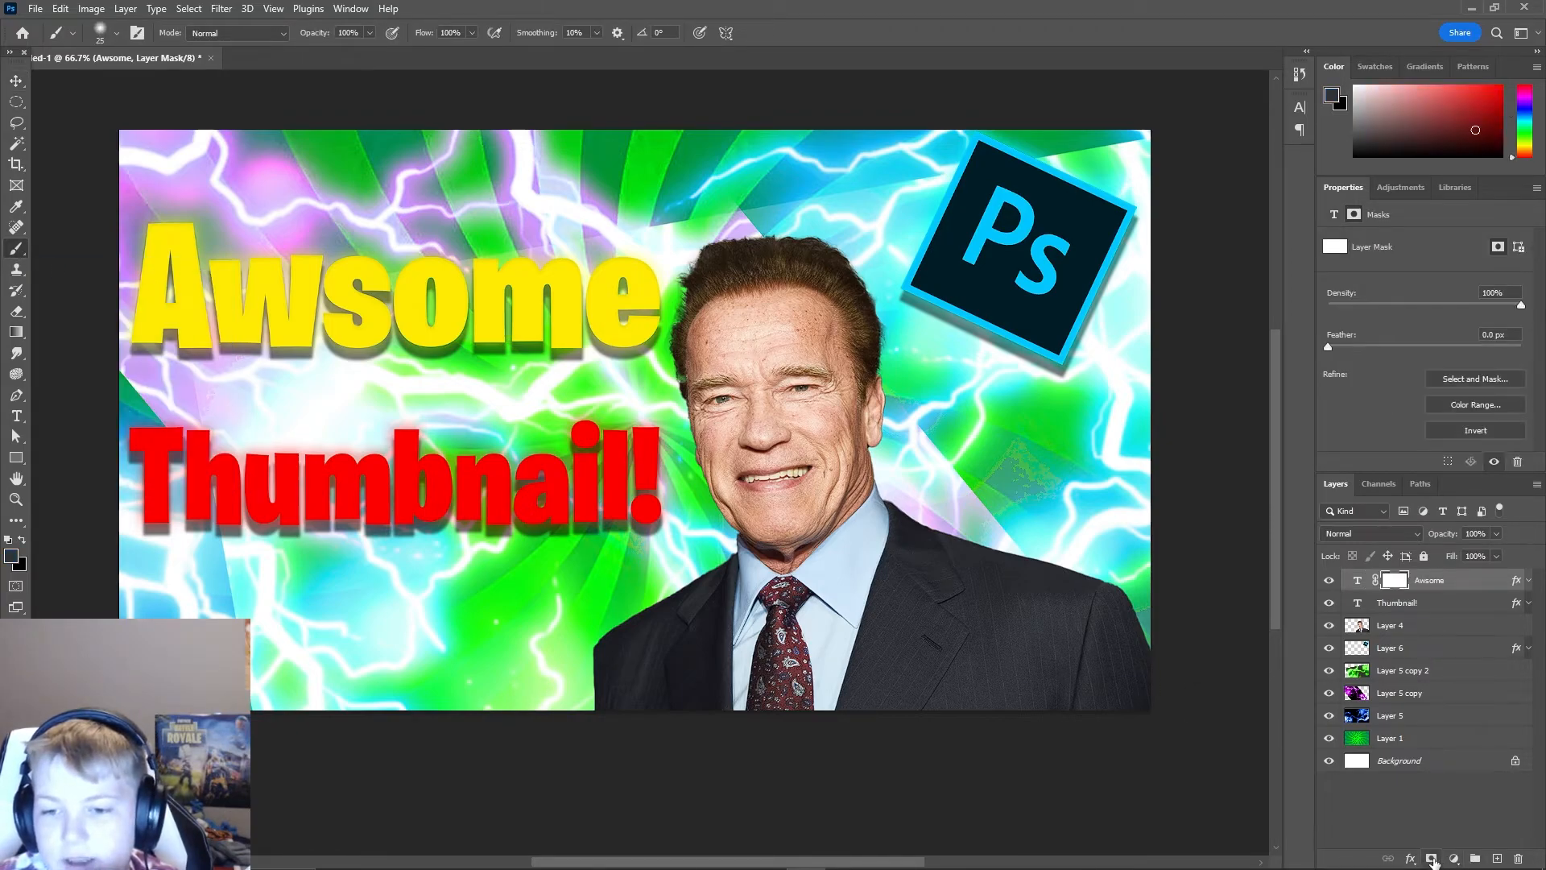
click(1443, 807)
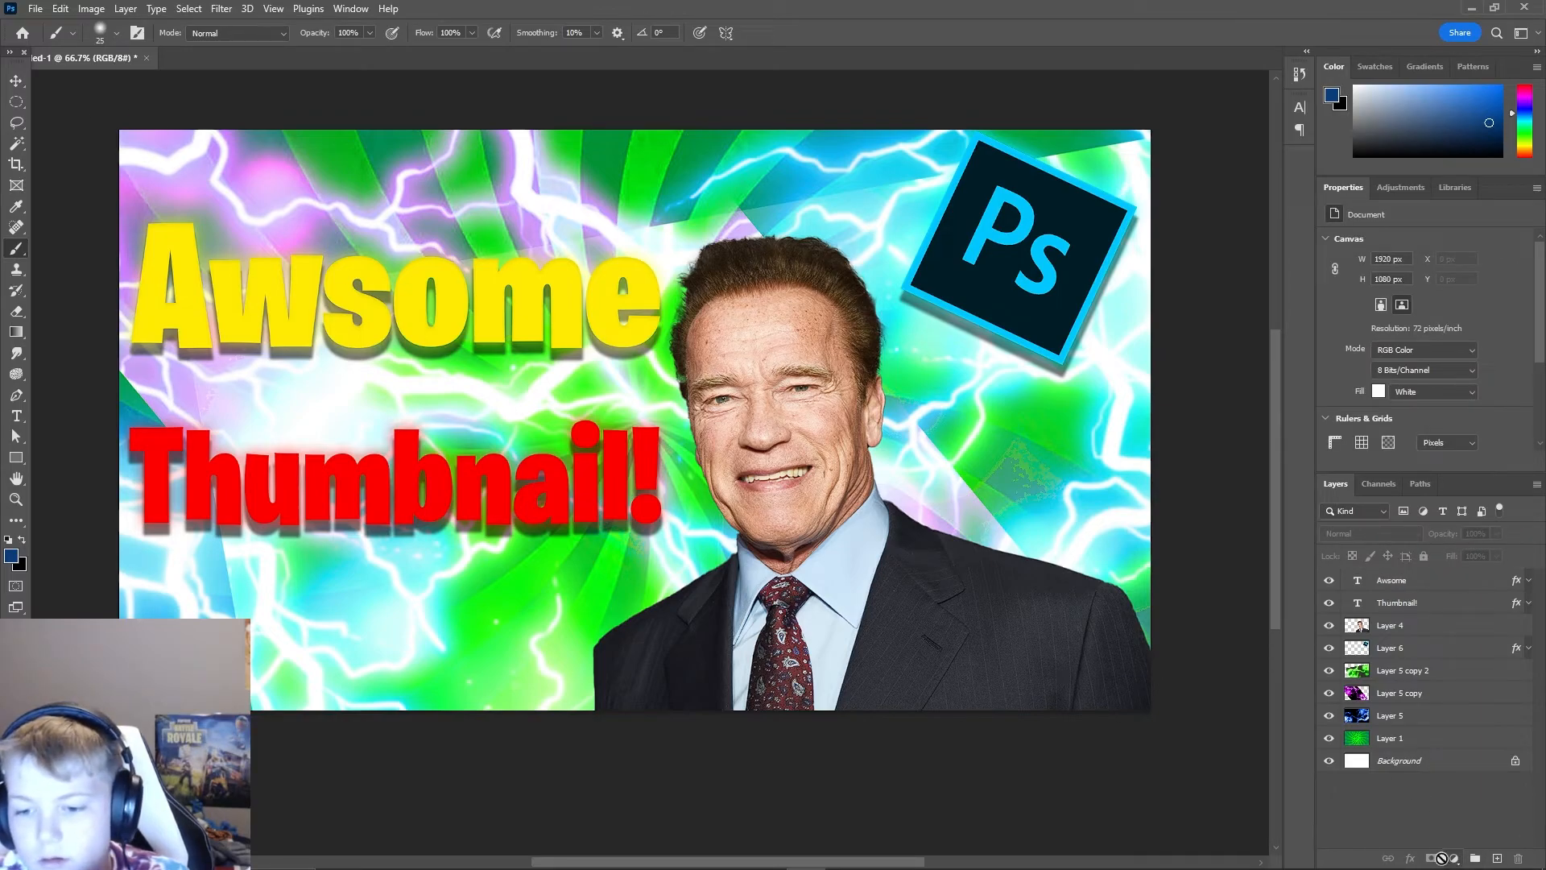
- Try to brush a blue outline around the portrait on a new layer placed beneath it
click(1497, 858)
drag(1416, 588, 1404, 658)
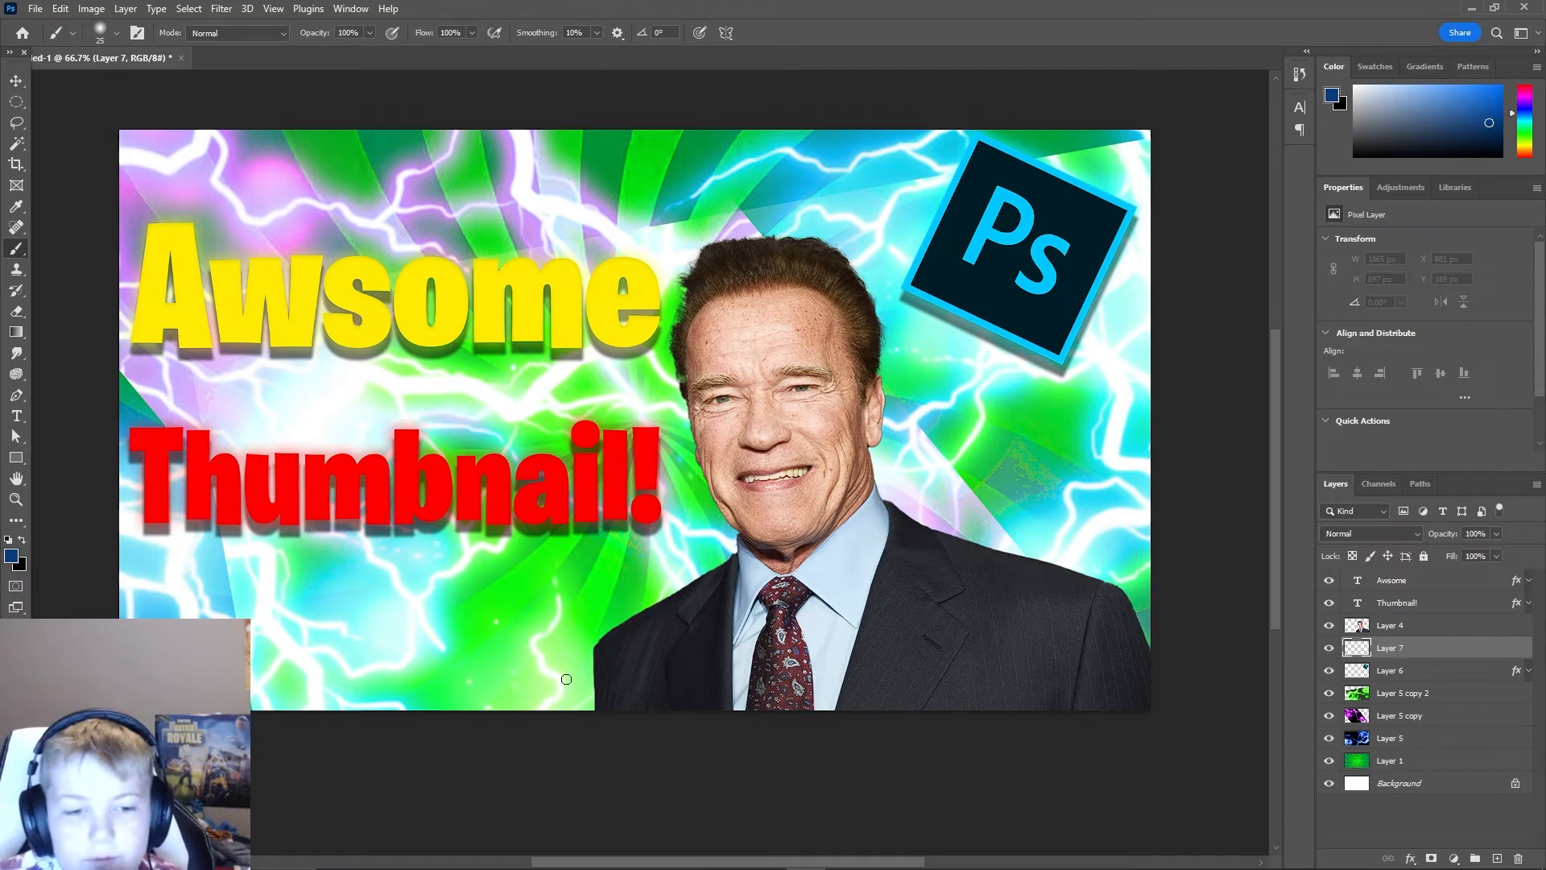
mouse_move(594, 711)
mouse_down()
mouse_move(592, 652)
mouse_move(655, 608)
mouse_move(602, 634)
mouse_move(589, 648)
mouse_move(730, 560)
mouse_move(715, 500)
mouse_up()
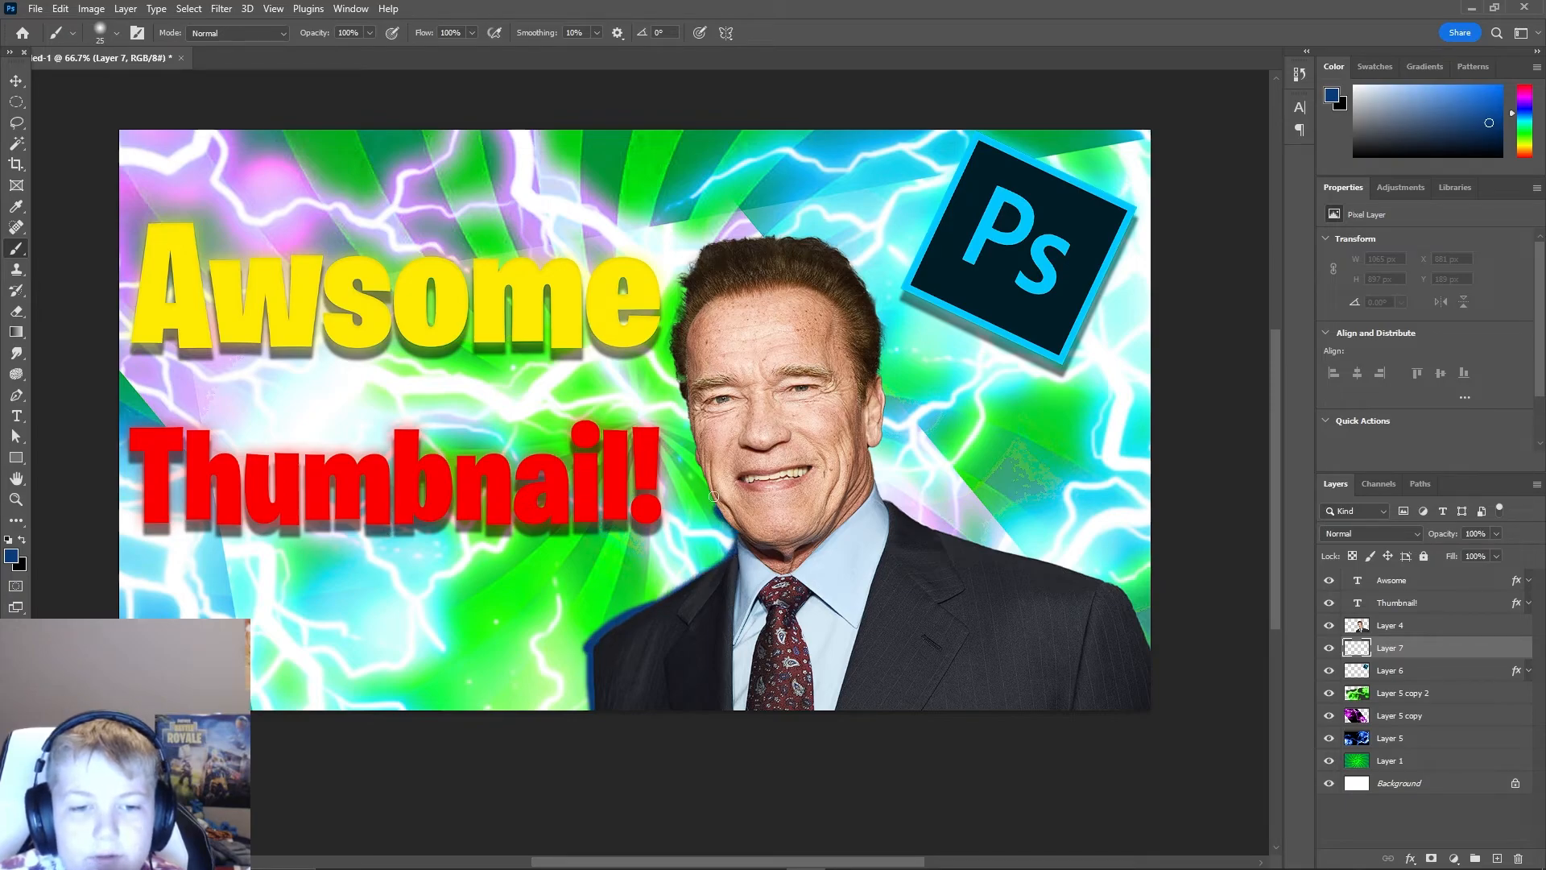
mouse_move(679, 355)
mouse_down()
mouse_move(685, 266)
mouse_move(716, 255)
mouse_move(837, 233)
mouse_move(874, 302)
mouse_up()
mouse_move(876, 466)
mouse_down()
mouse_move(904, 504)
mouse_move(1104, 577)
mouse_move(1163, 659)
mouse_move(1158, 735)
mouse_up()
- Undo the blue outline strokes and delete the new layer
key(ctrl+z)
key(ctrl+z)
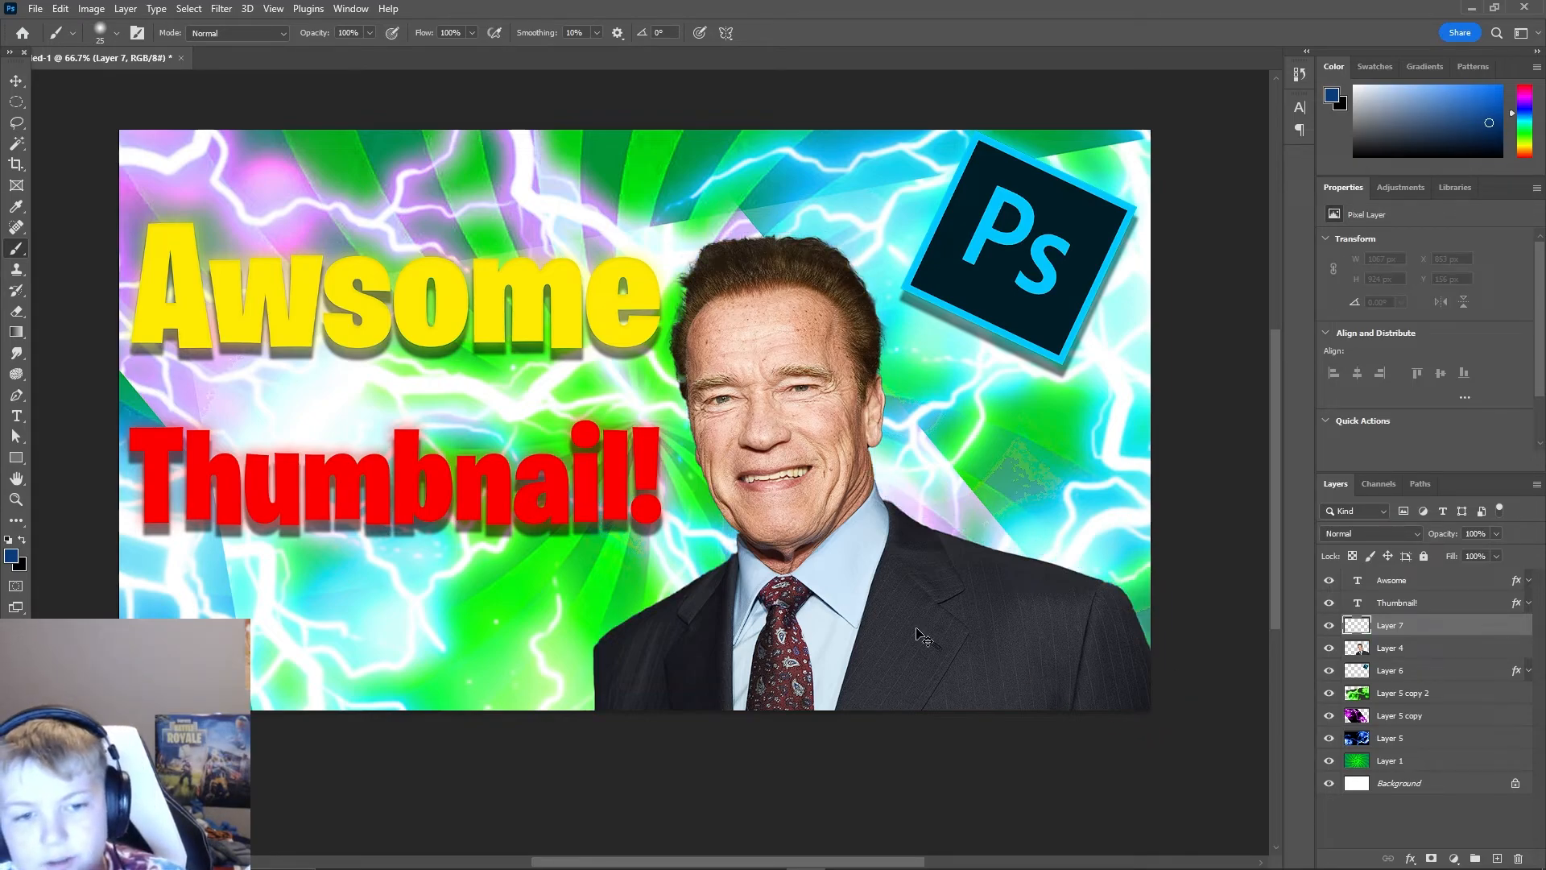
key(Delete)
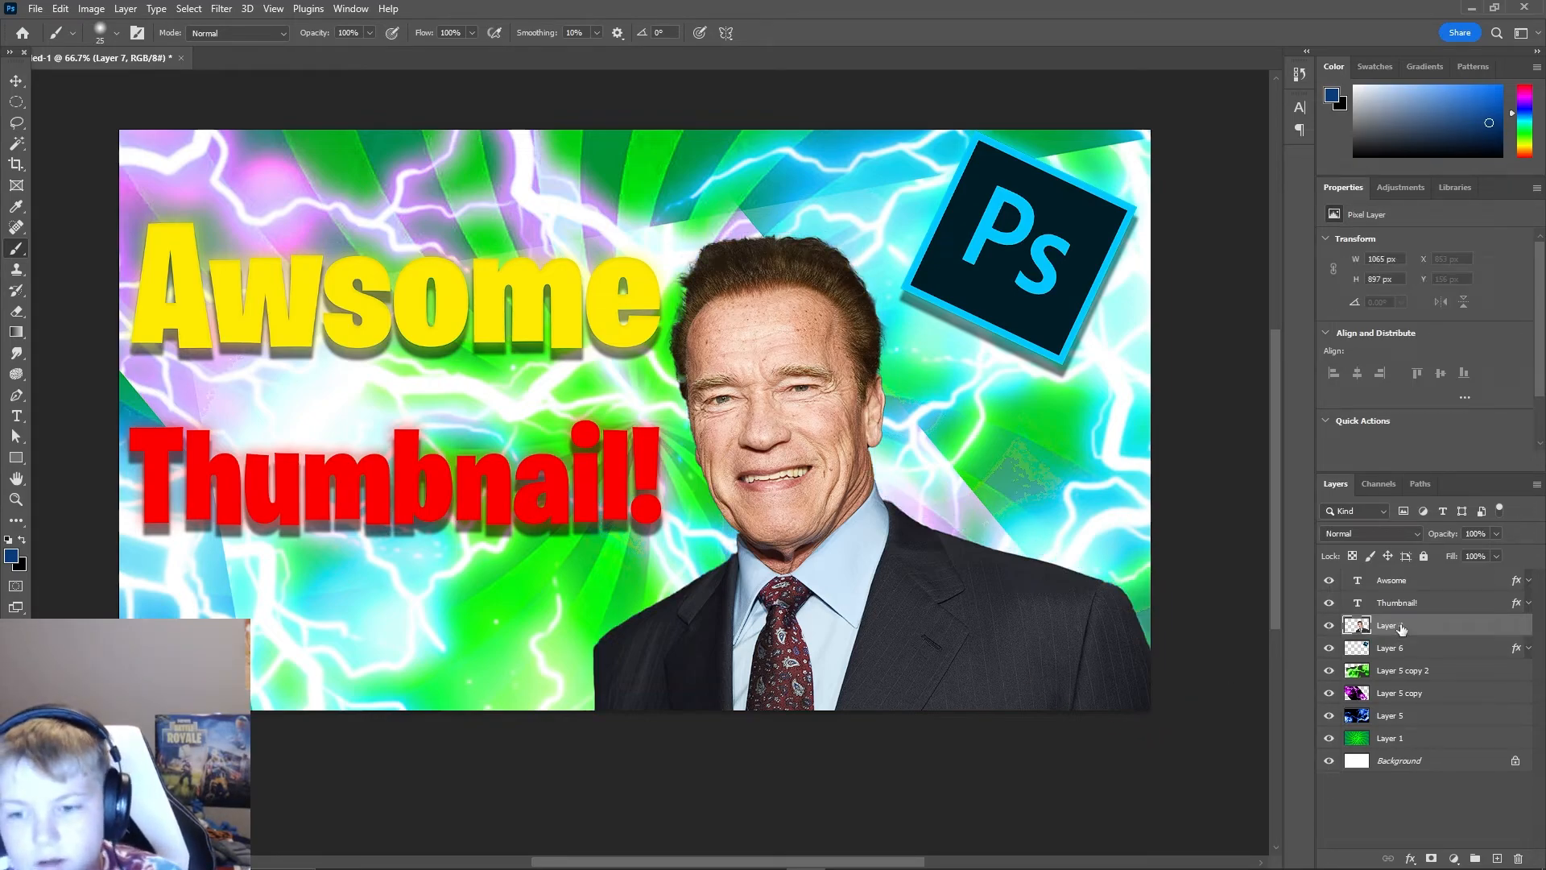
- Set up an export of the thumbnail as a 1920 × 1080 JPG at quality 7
click(35, 9)
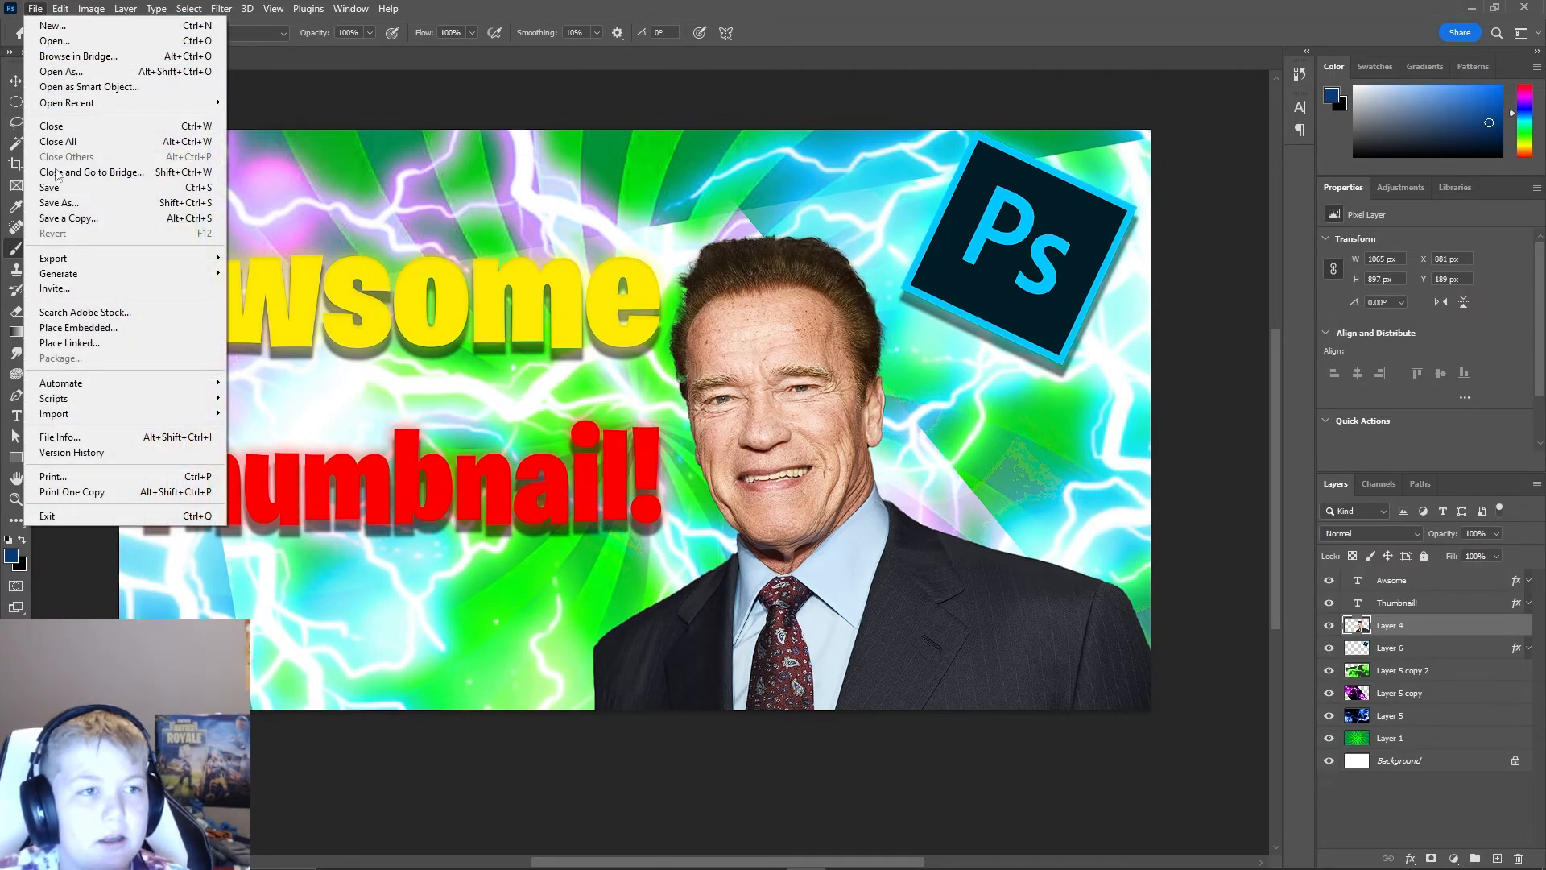
mouse_move(53, 258)
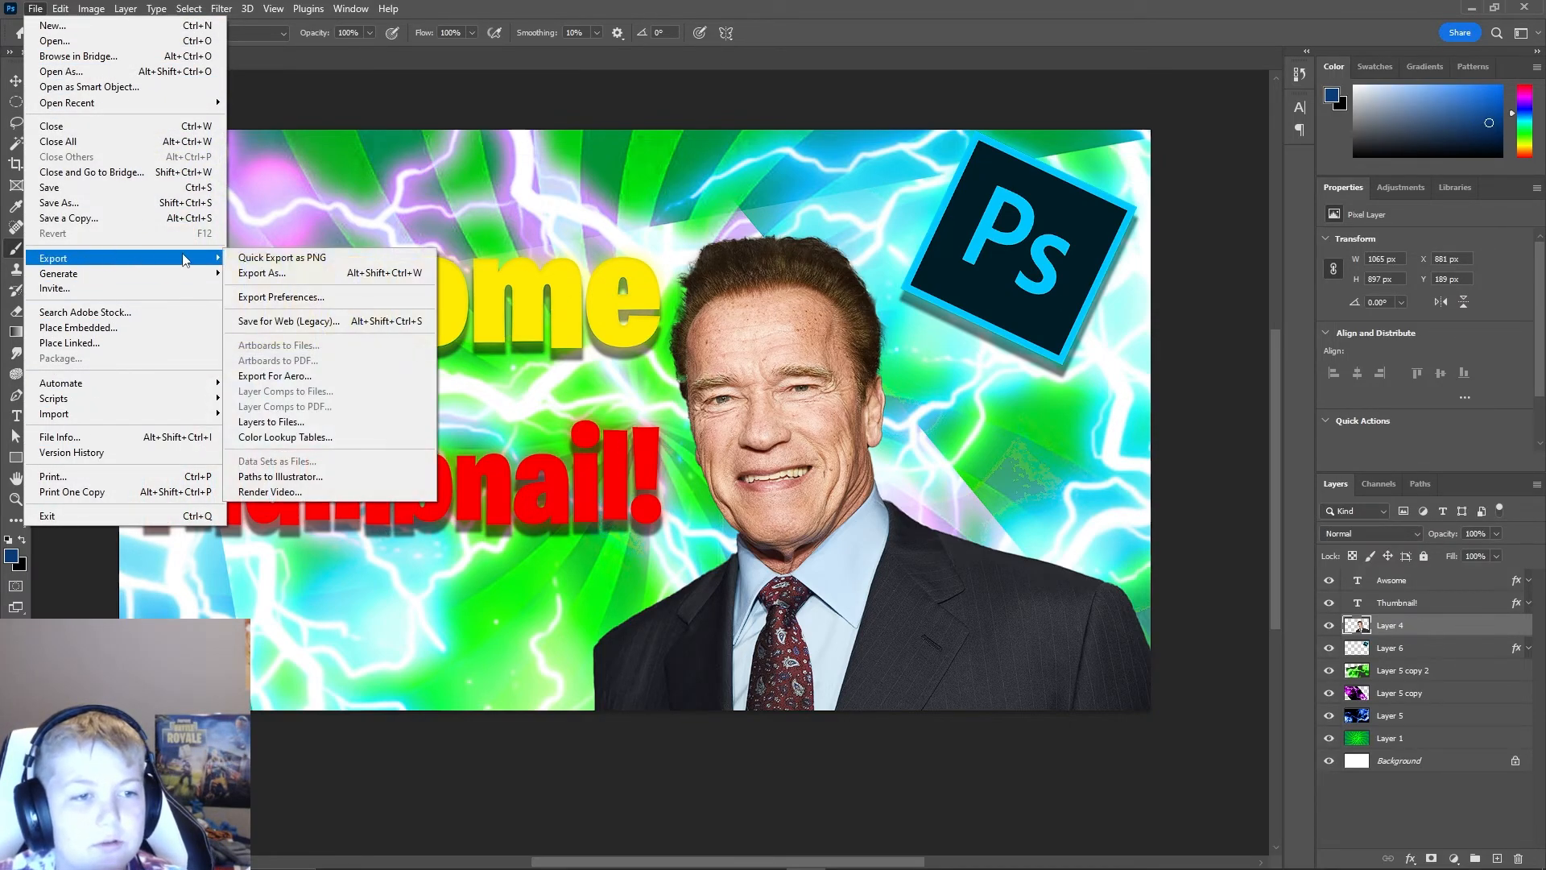
click(322, 274)
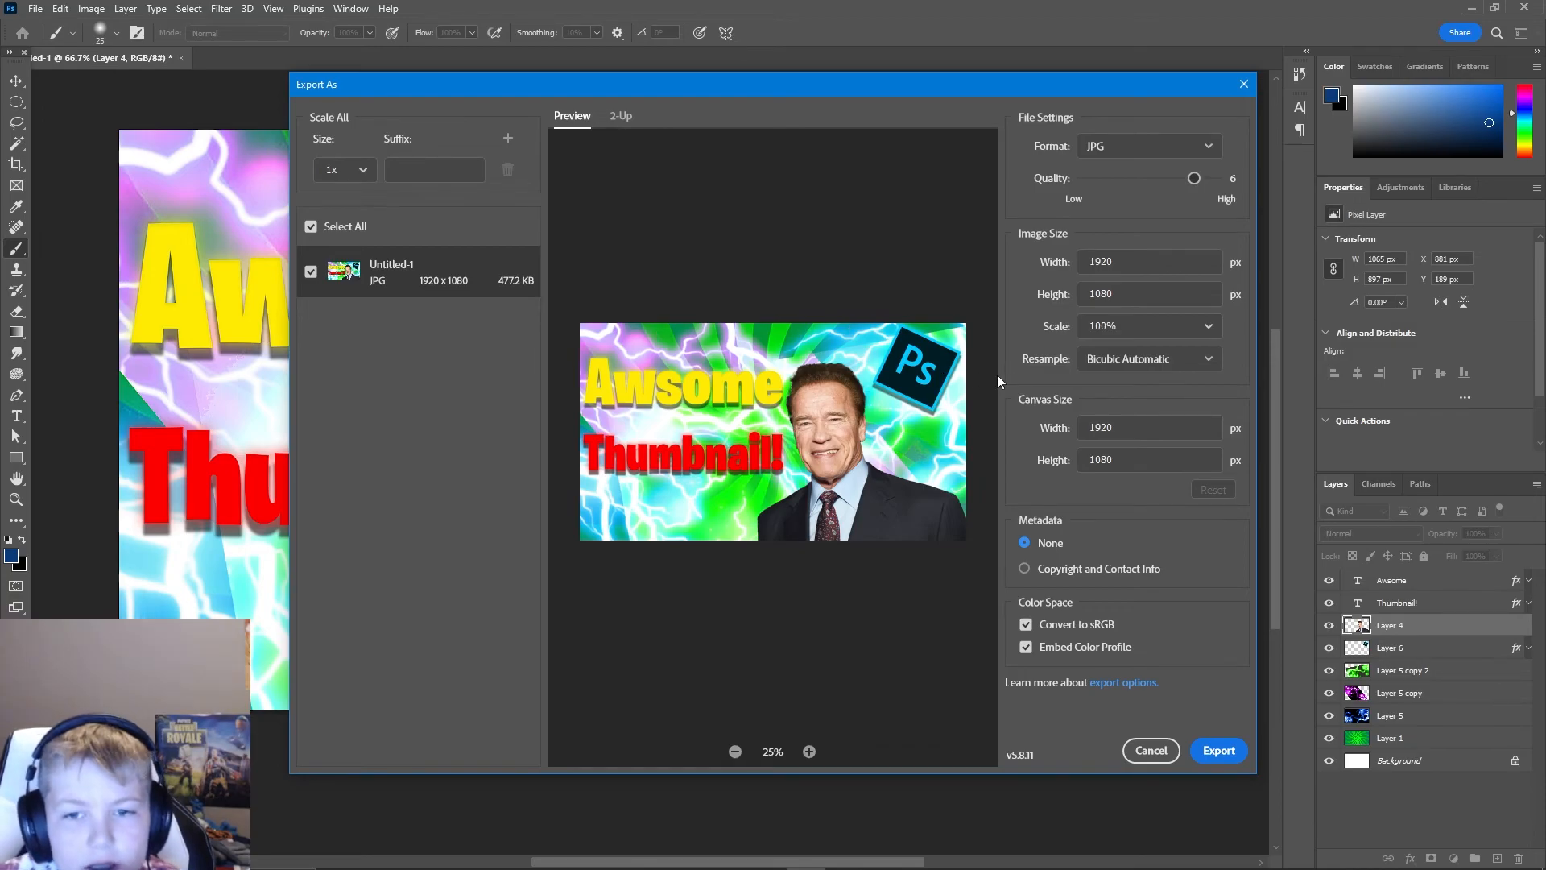
drag(1195, 177, 1216, 178)
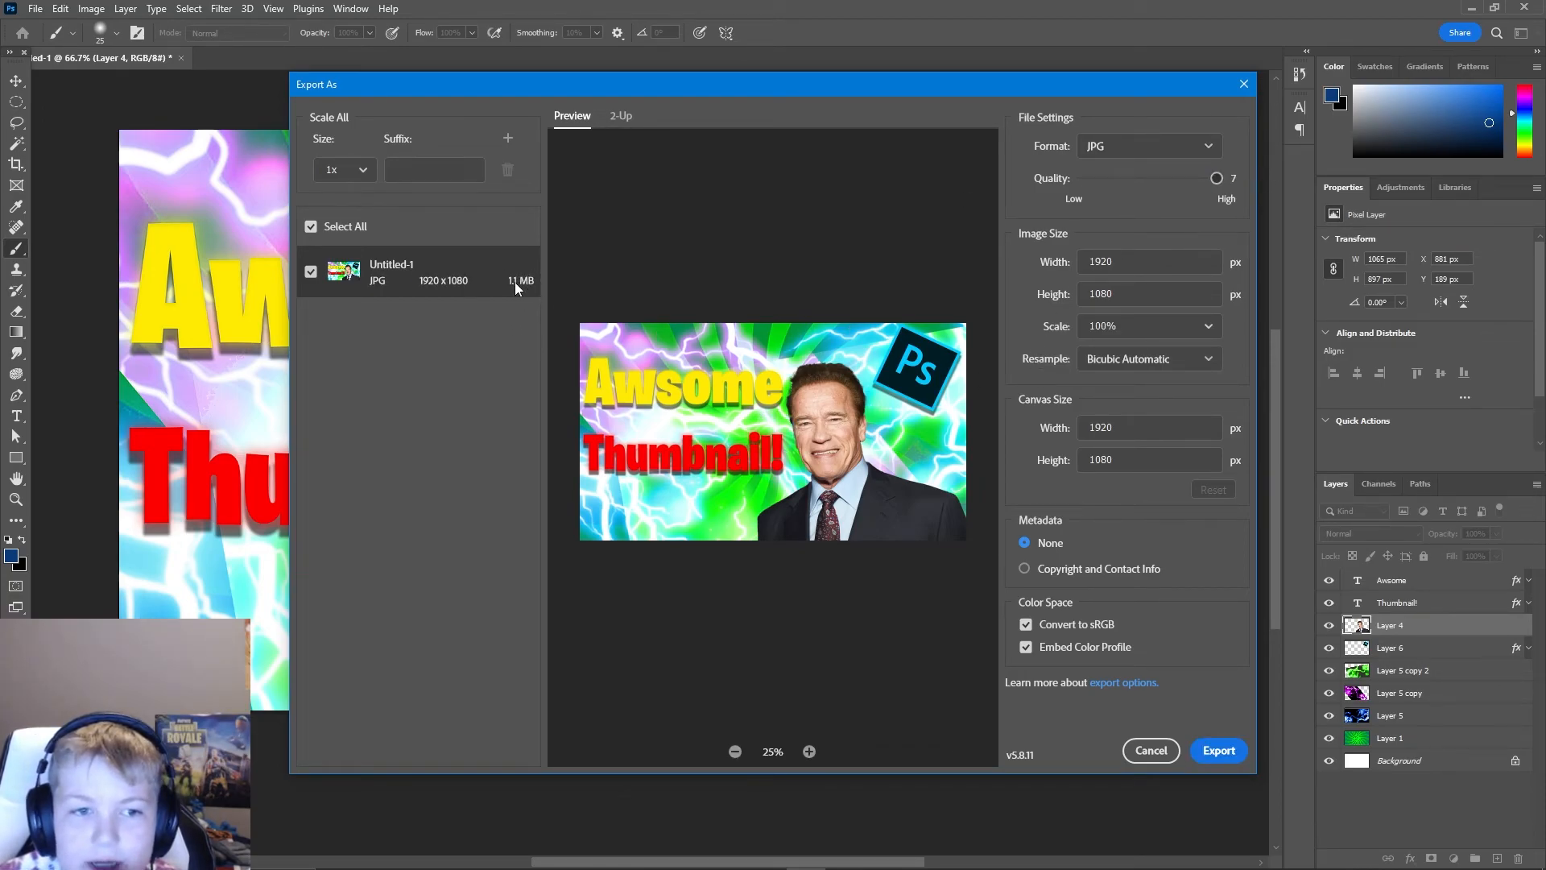
mouse_move(1217, 179)
mouse_down()
mouse_move(1193, 178)
mouse_move(1226, 180)
mouse_up()
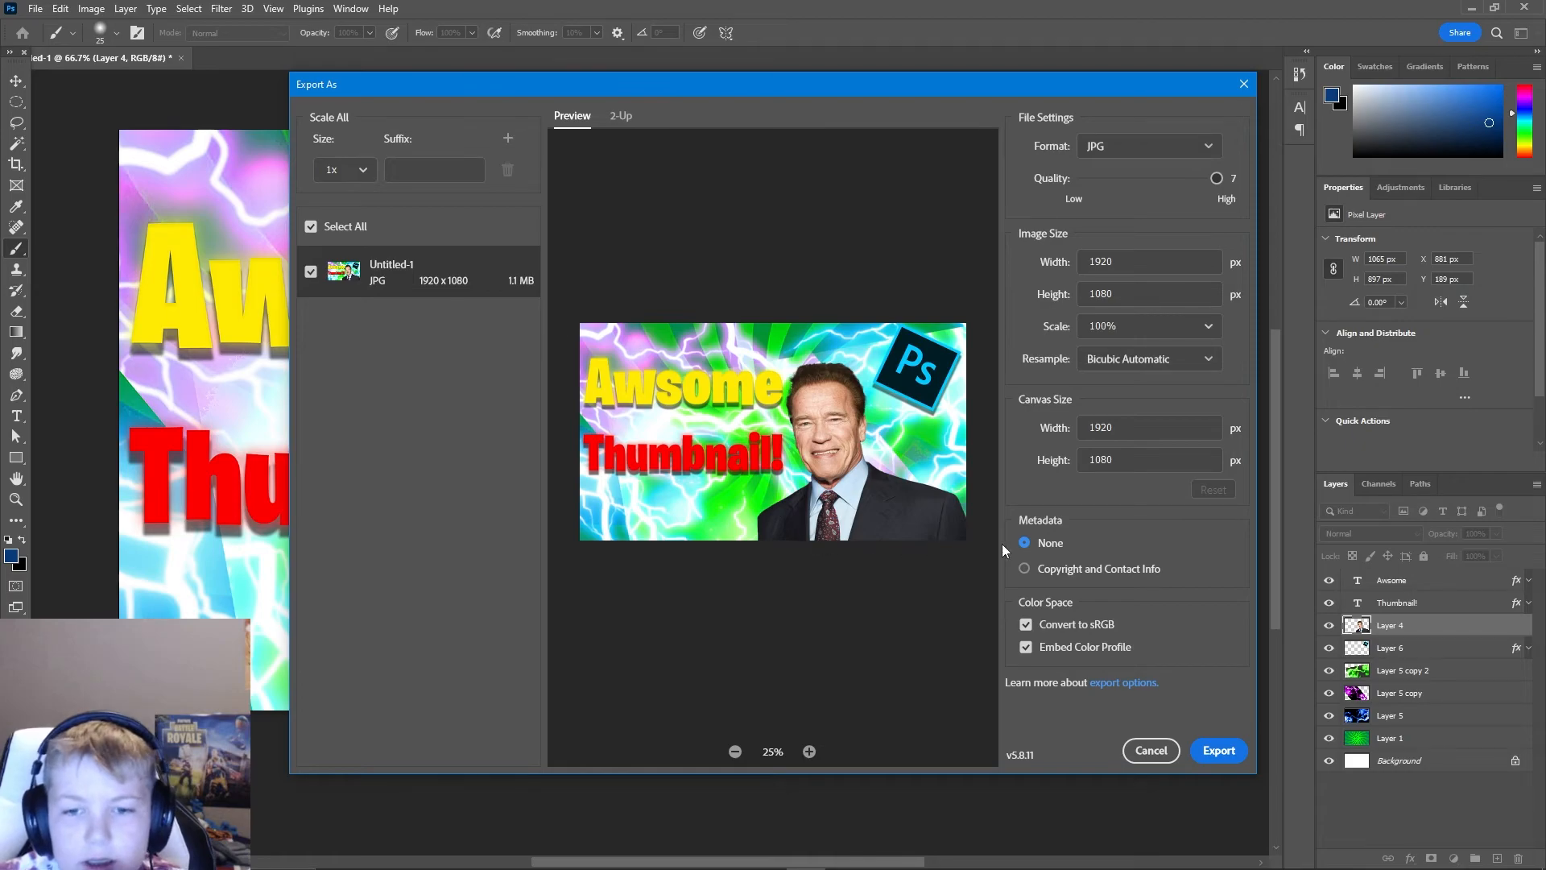
- Export the image to the Screenshots folder under the file name "THumbnail tutorial pt3"
click(1218, 750)
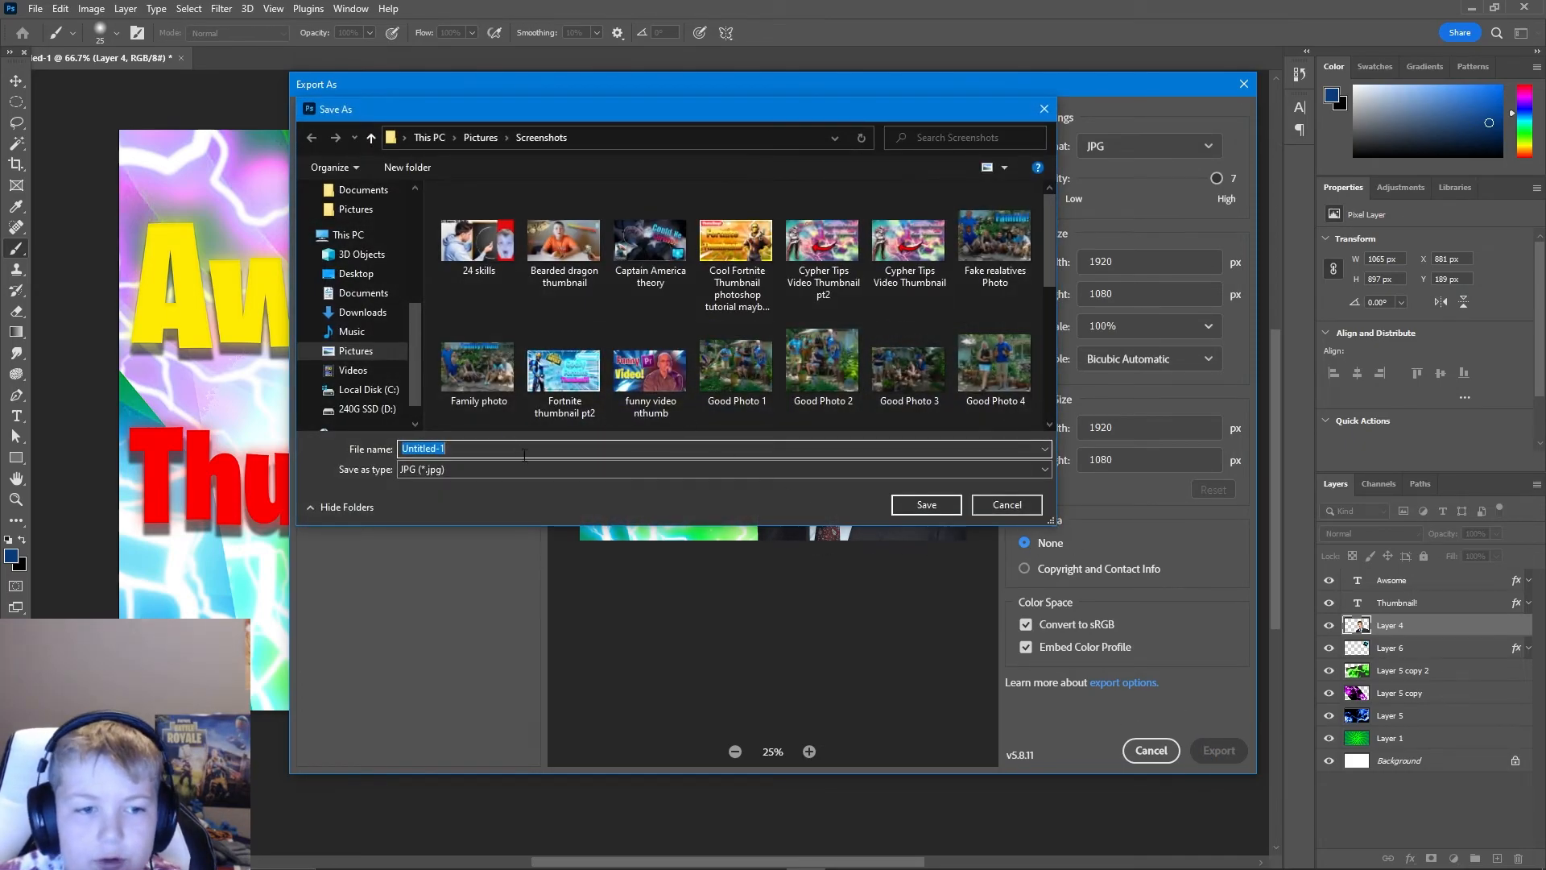
text(THu)
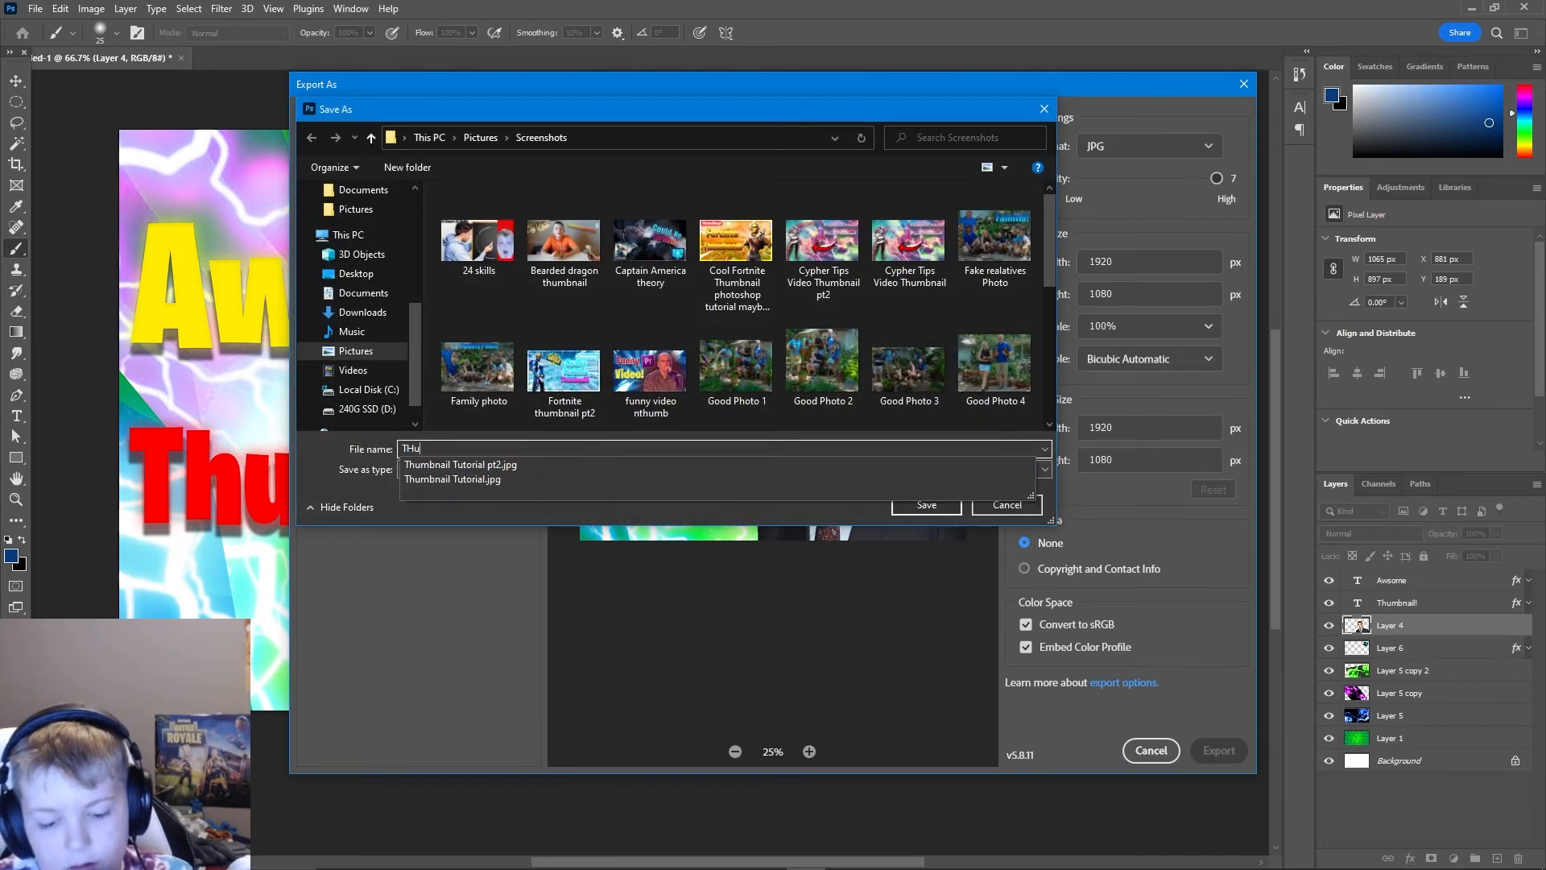
text(mbnail tutorial pt3)
key(Return)
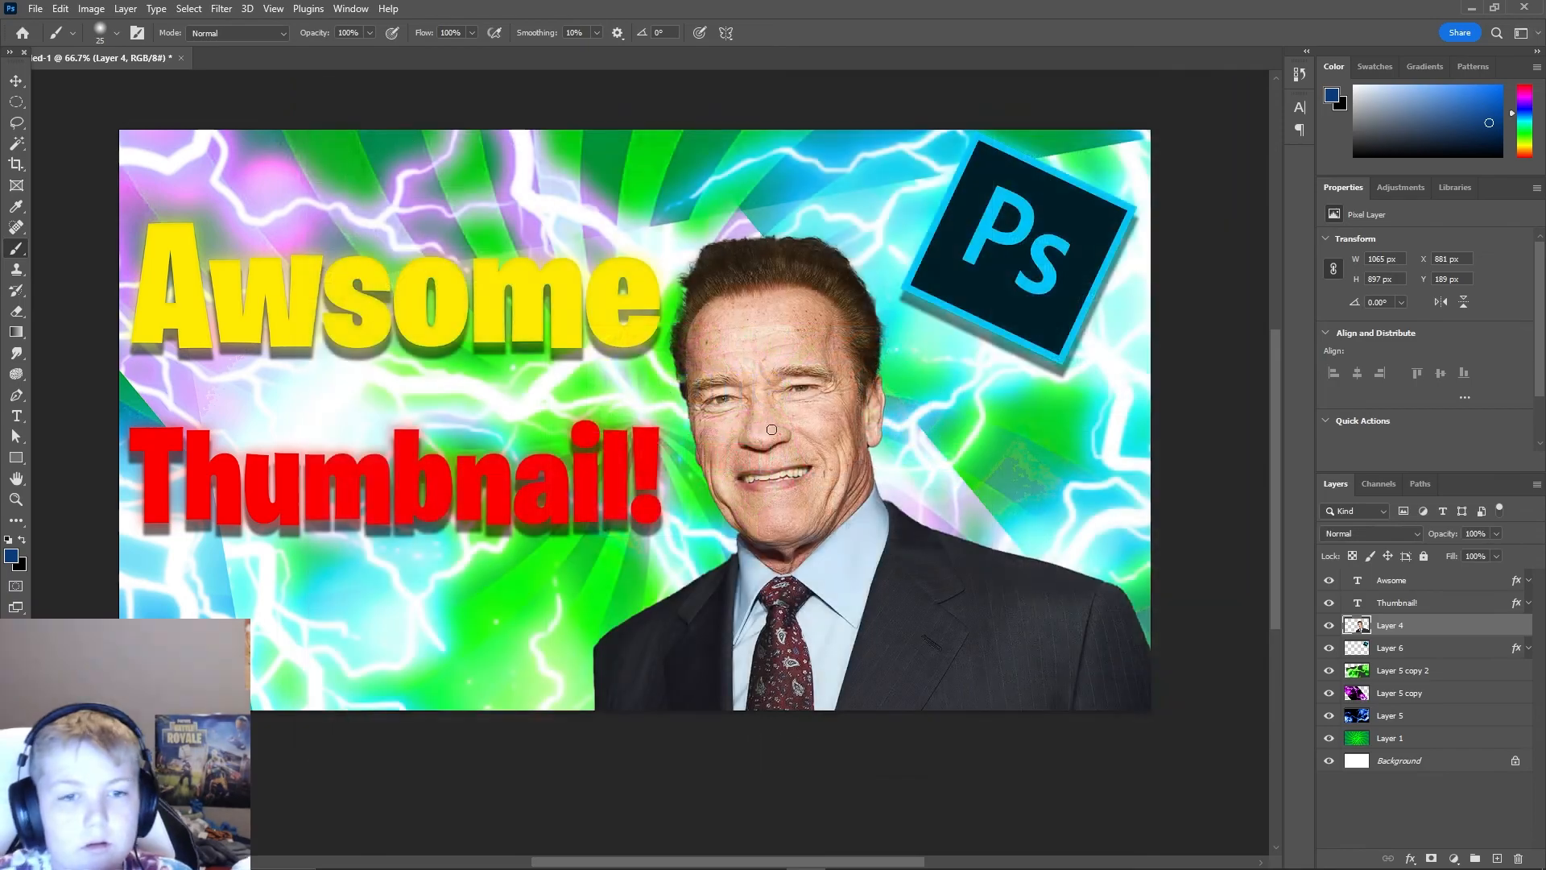
- Close the thumbnail document
click(35, 8)
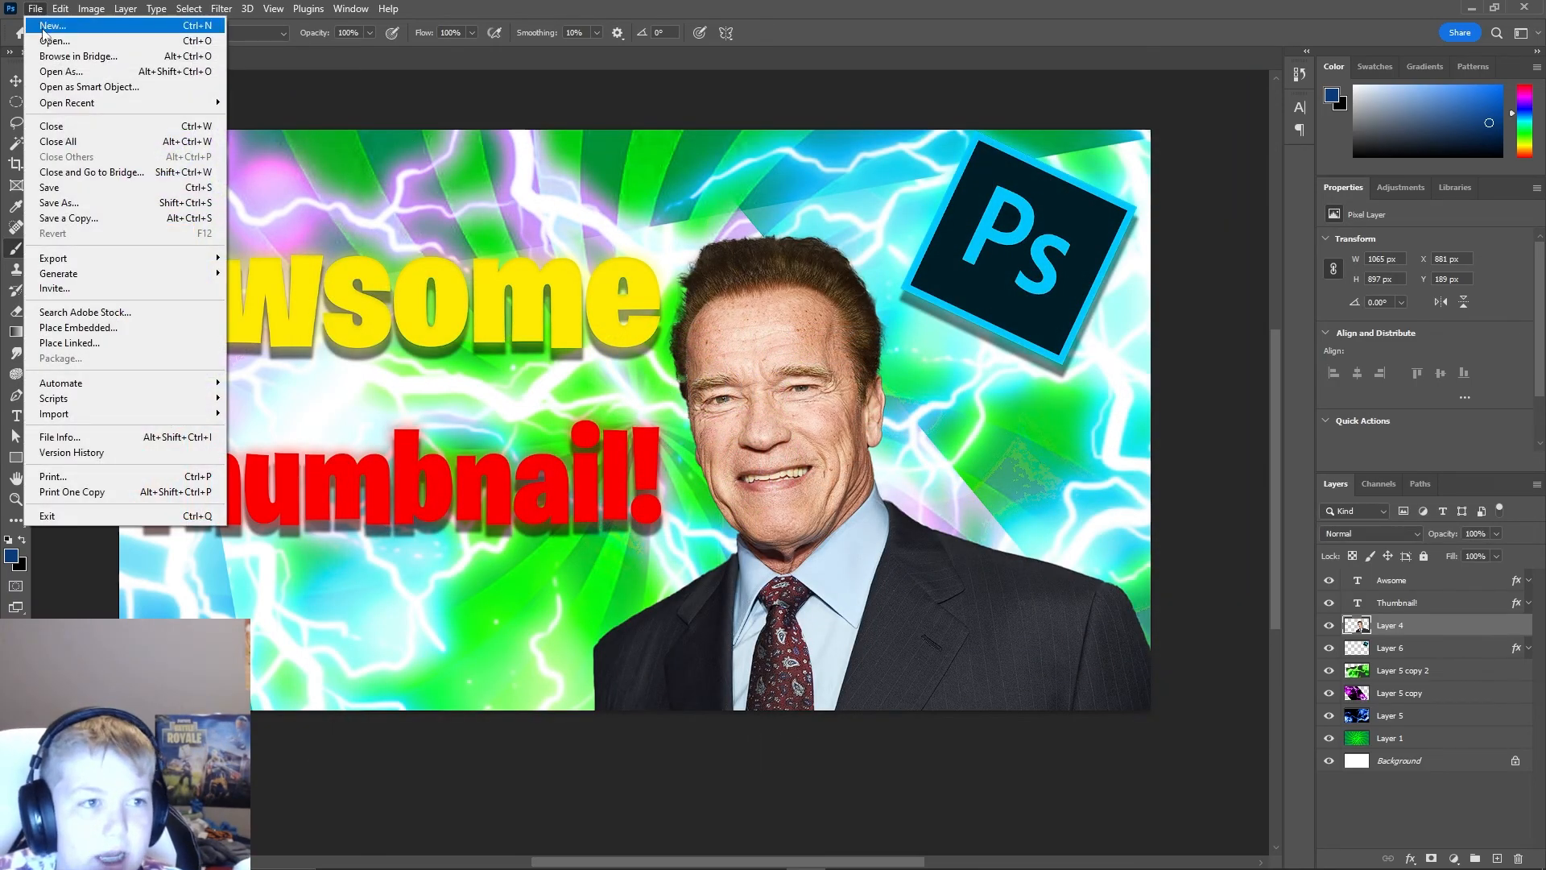
click(103, 138)
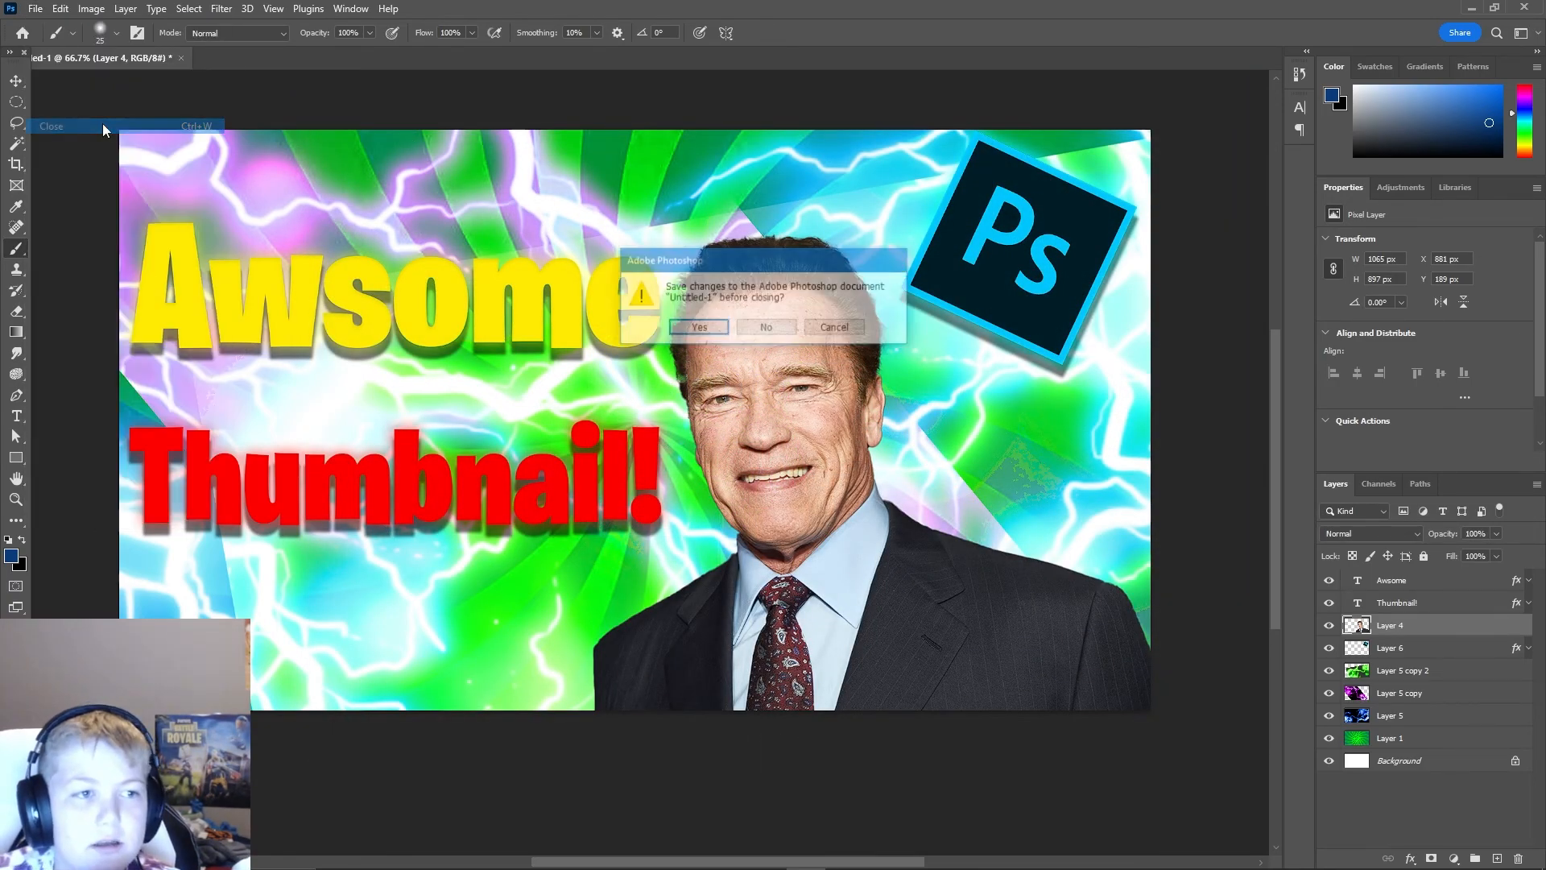